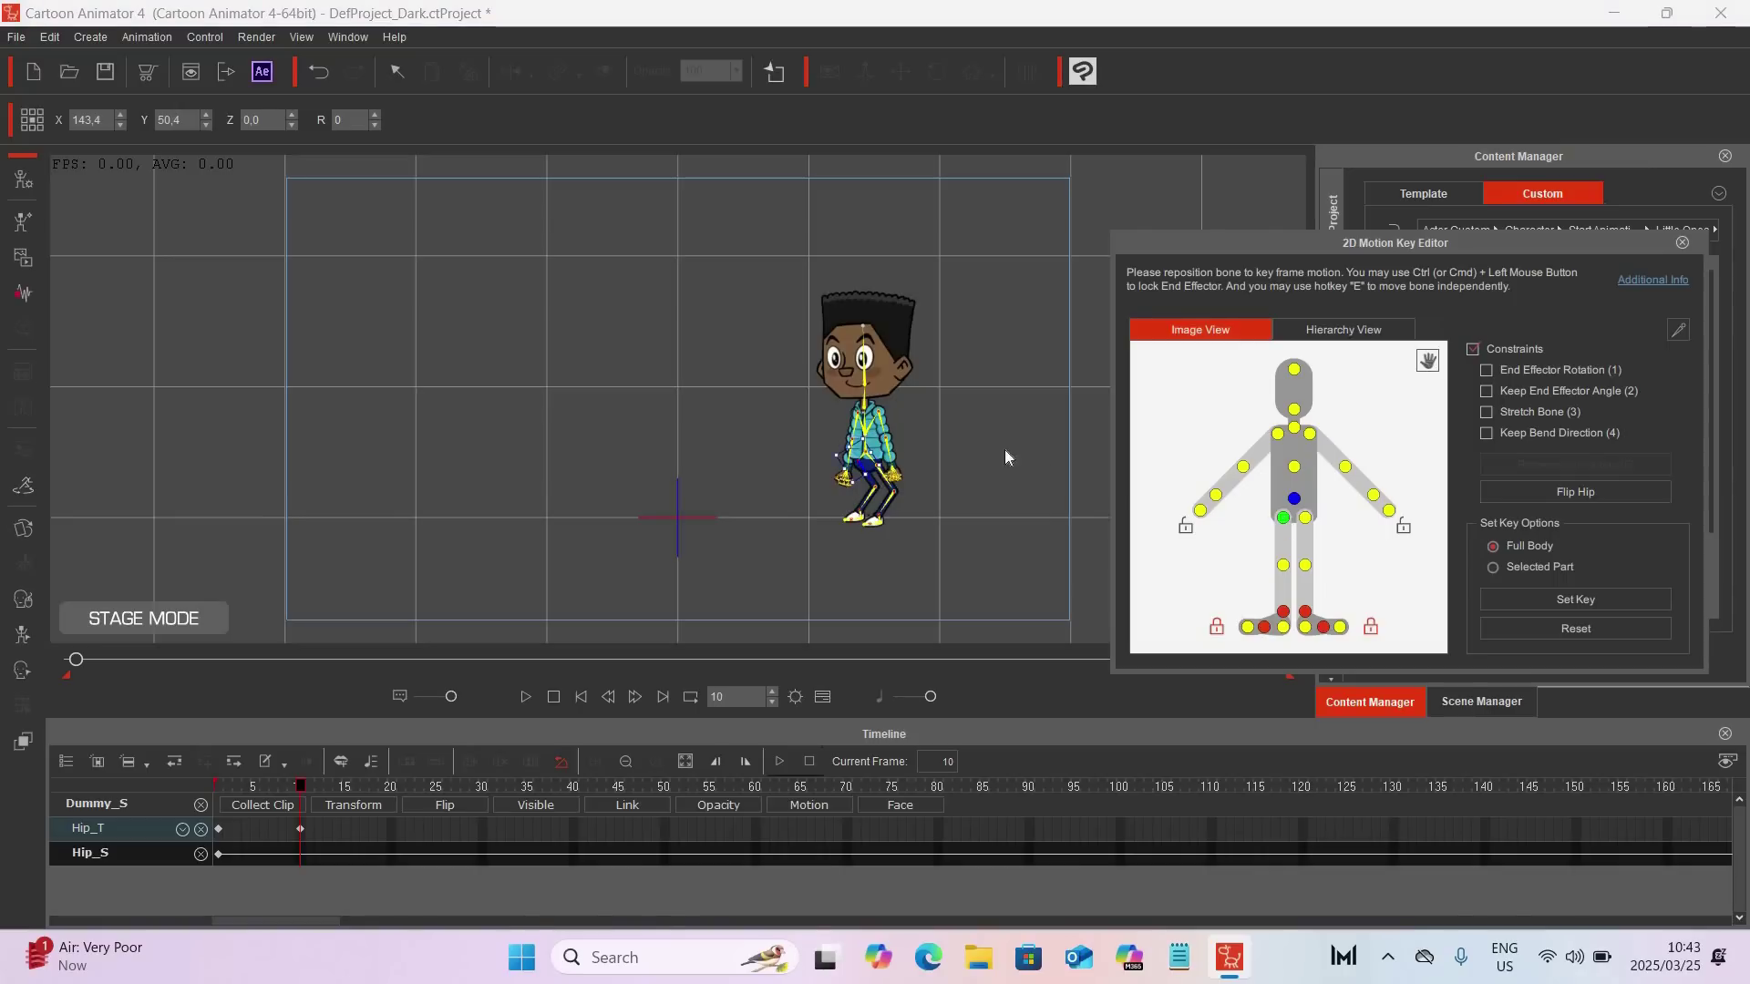
Step: Bend the legs at frame 10 by rotating the right thigh bone to about 29 degrees and the left thigh to about 35
left_click_drag(877, 442, 898, 464)
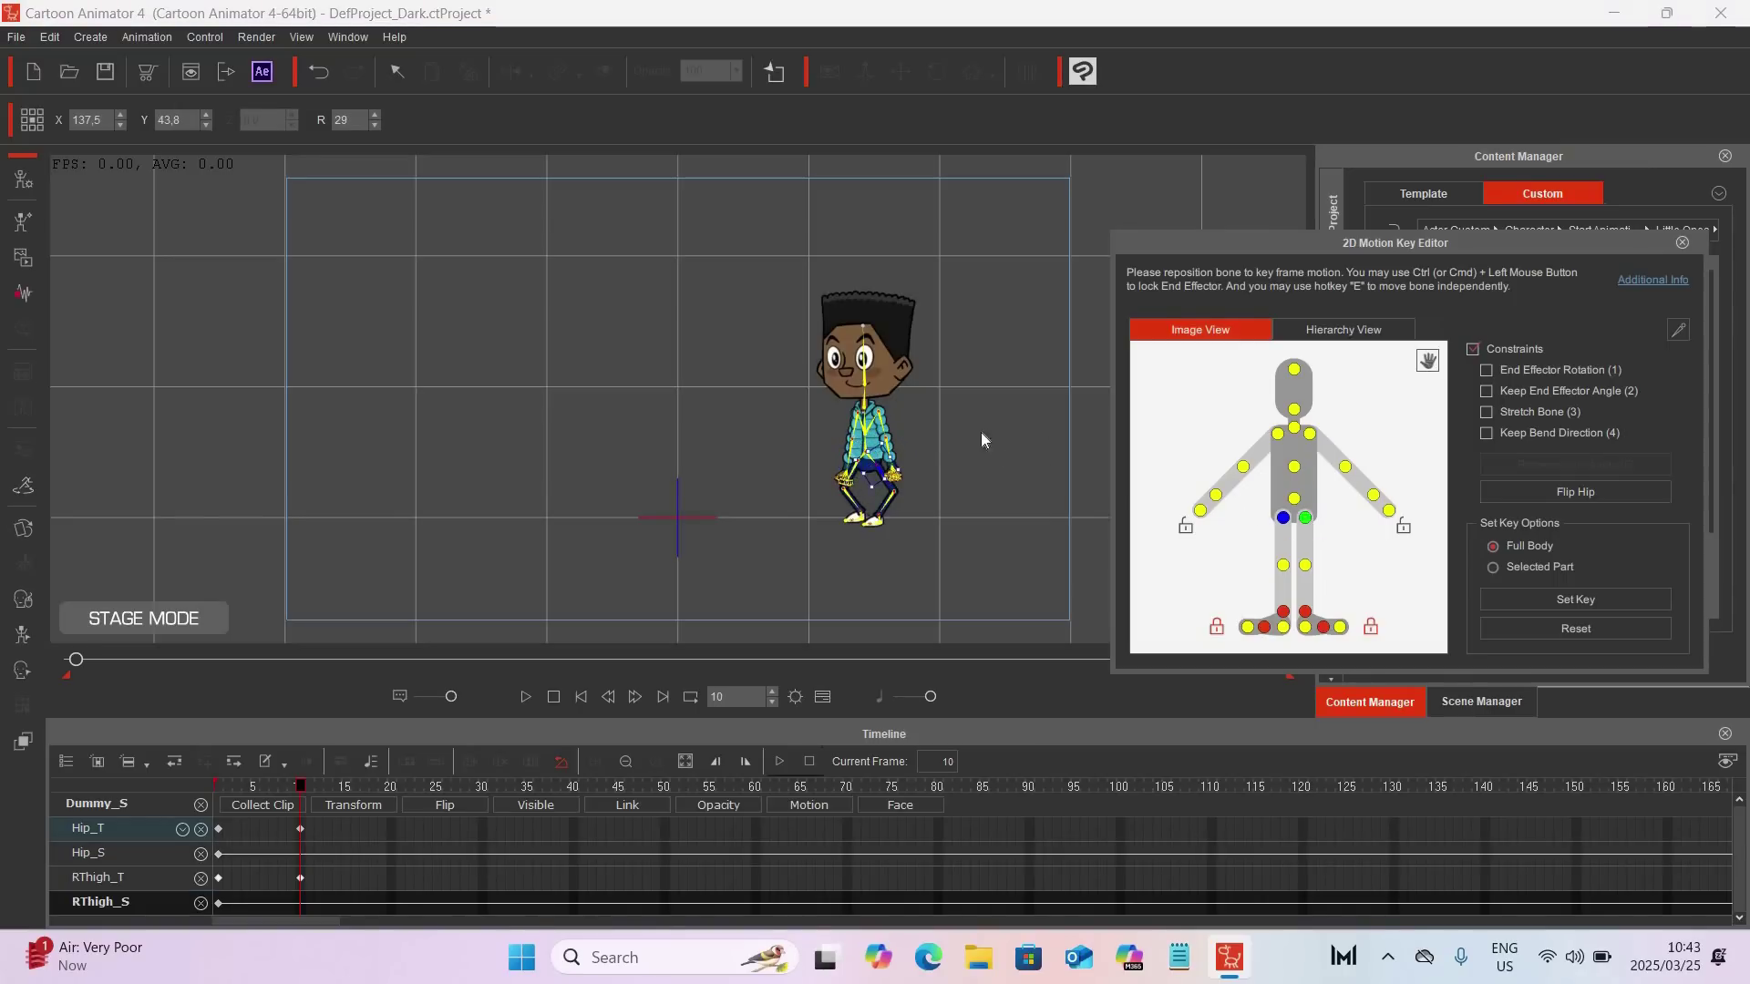
left_click(1306, 520)
left_click_drag(907, 454, 912, 465)
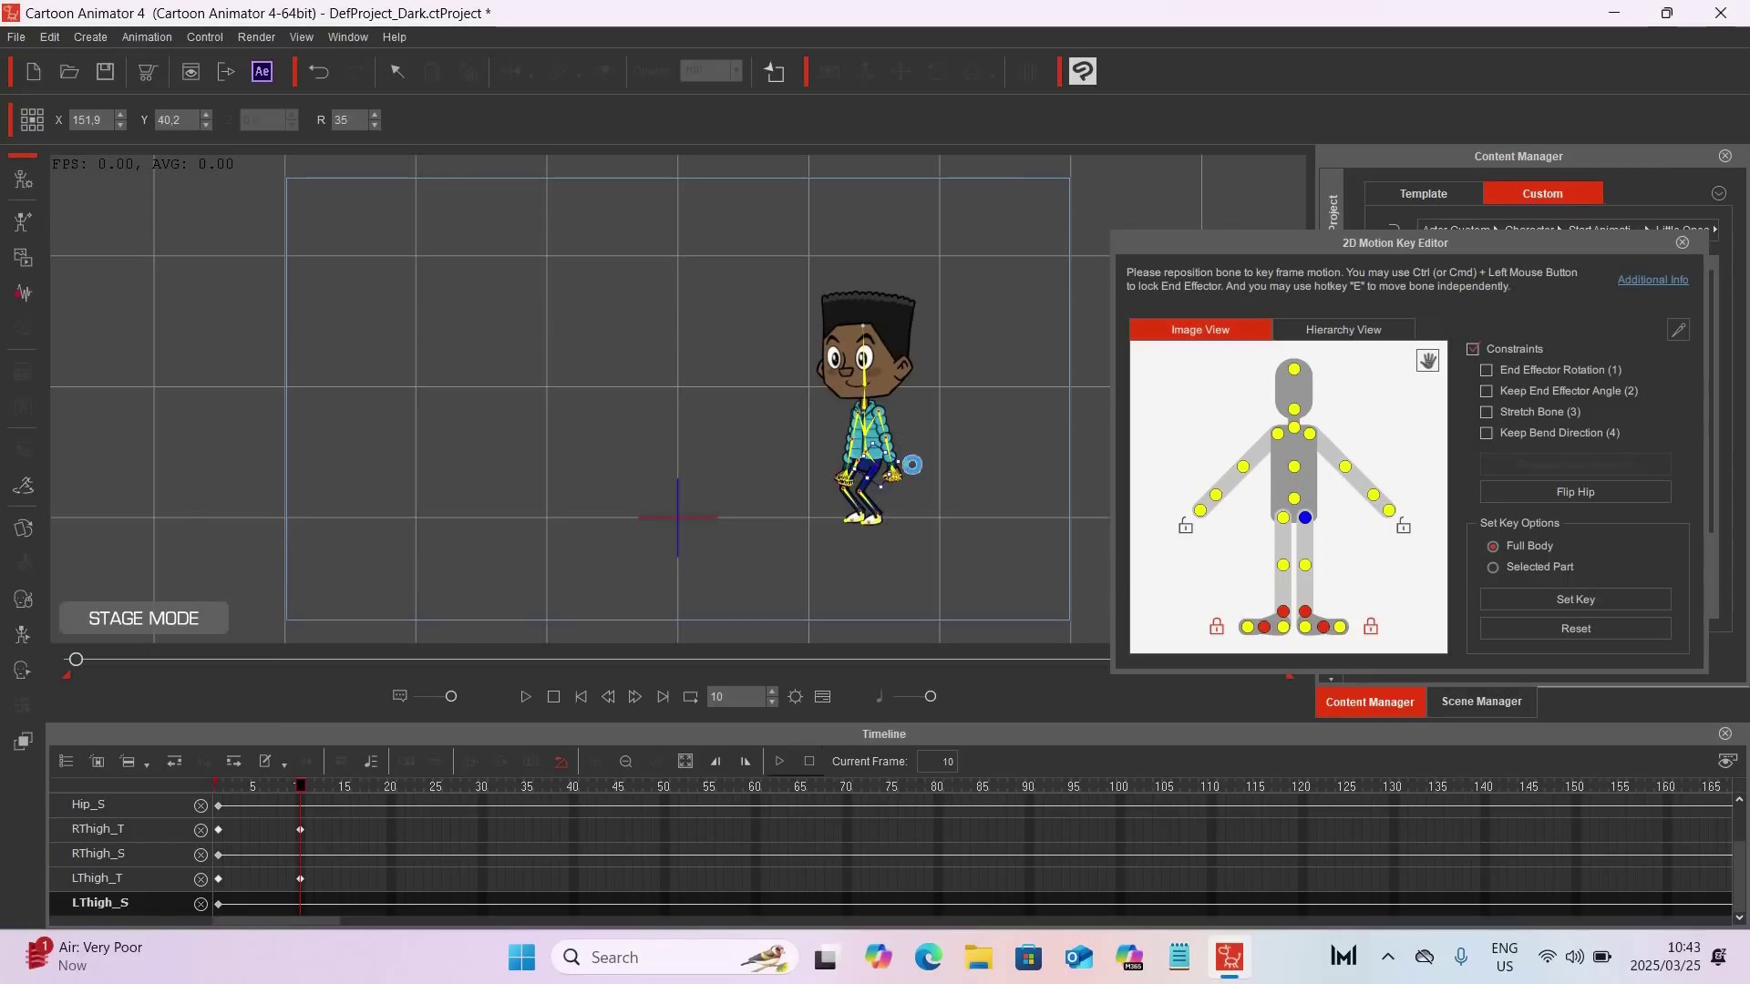
Step: Lower the hip into a crouch, tilt it forward to about 344 degrees, and shift the torso down into the lean
left_click(1294, 501)
left_click_drag(867, 451, 879, 475)
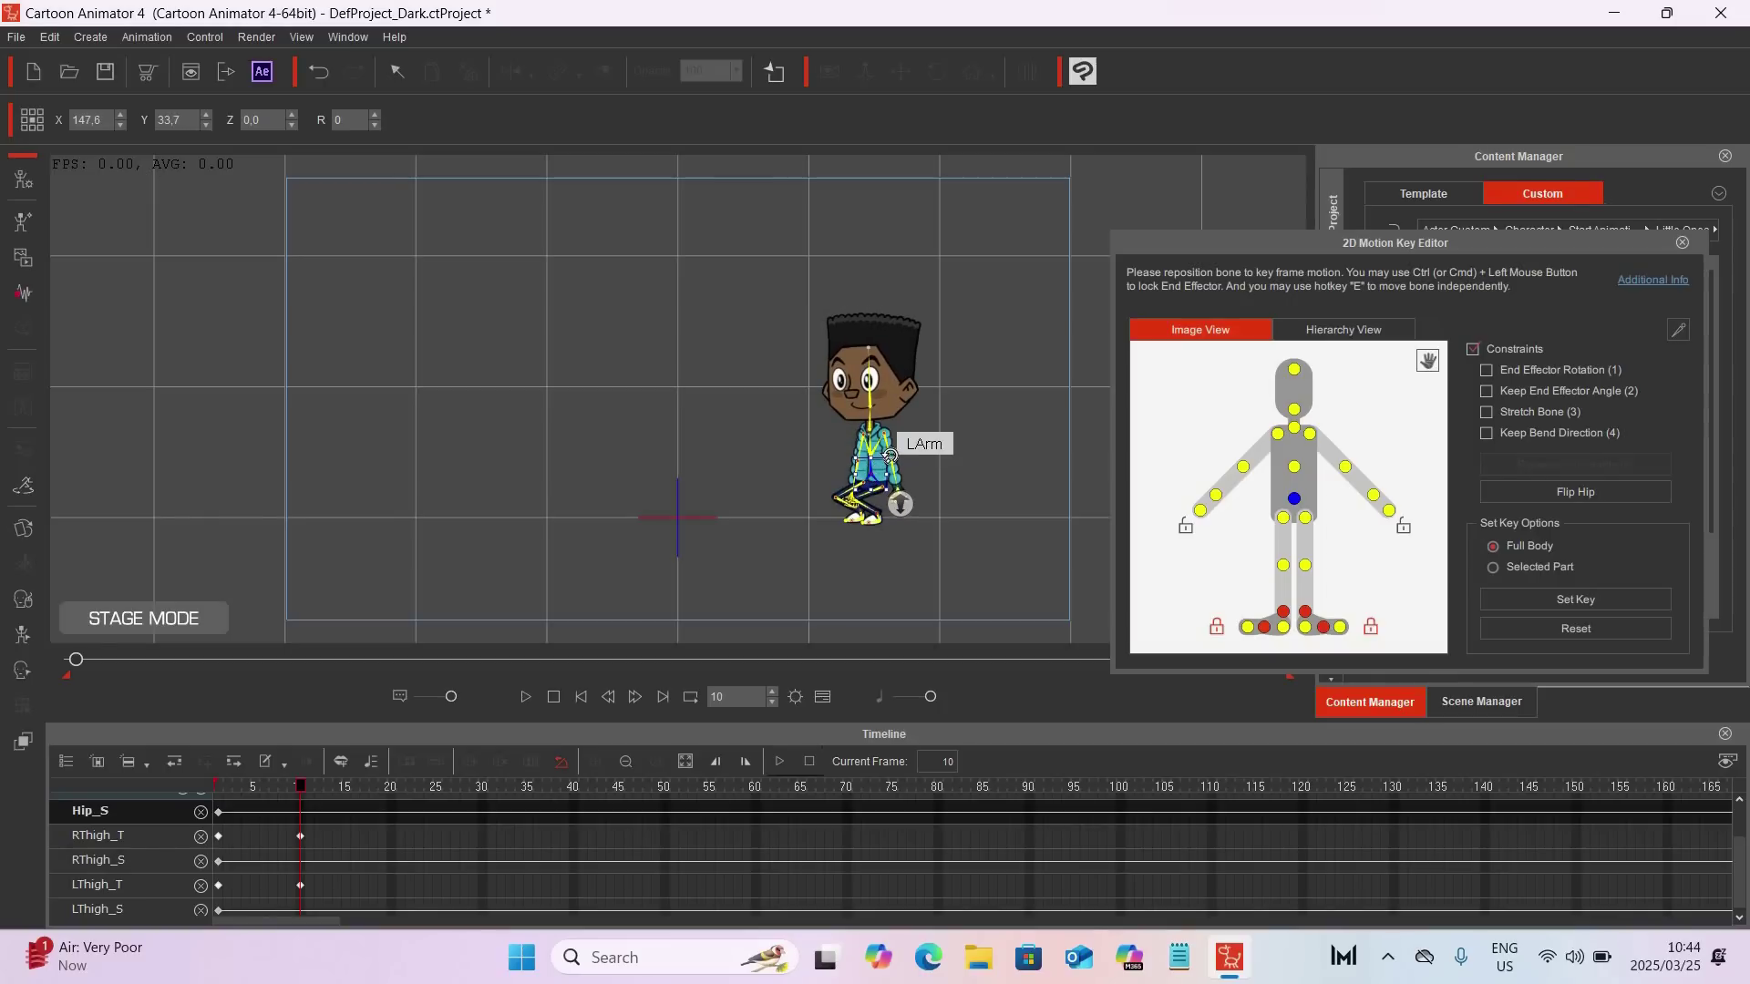
left_click_drag(882, 453, 864, 470)
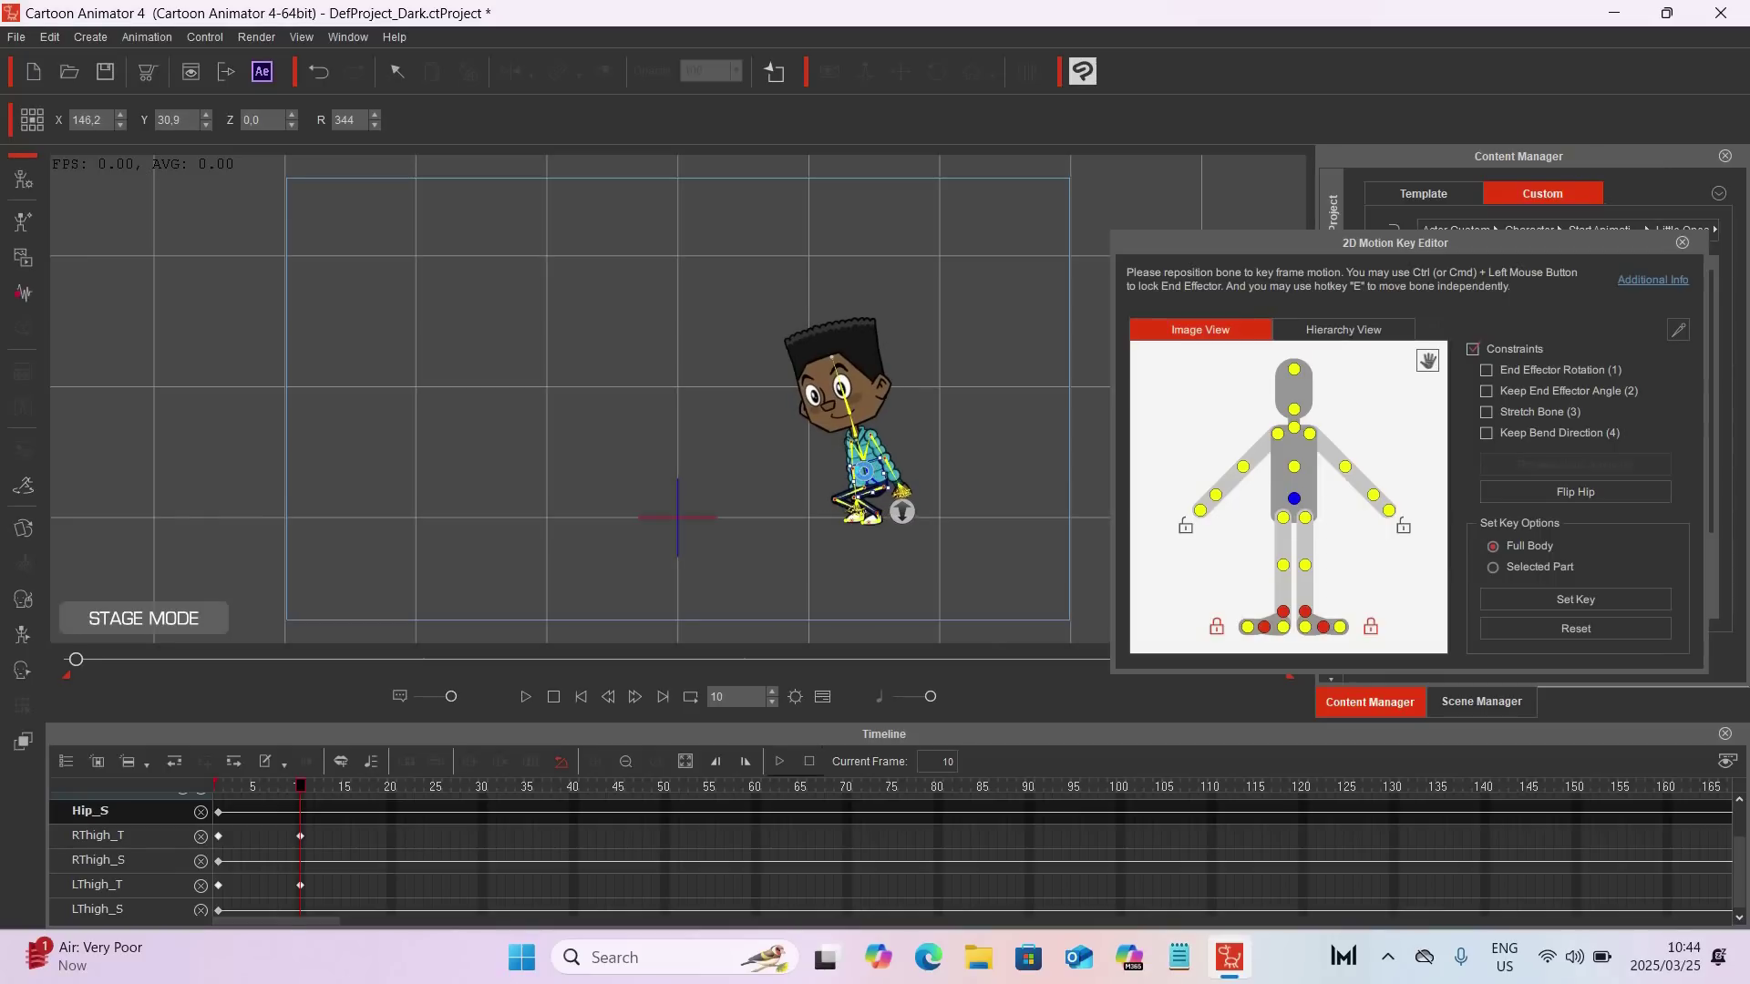
left_click(1293, 467)
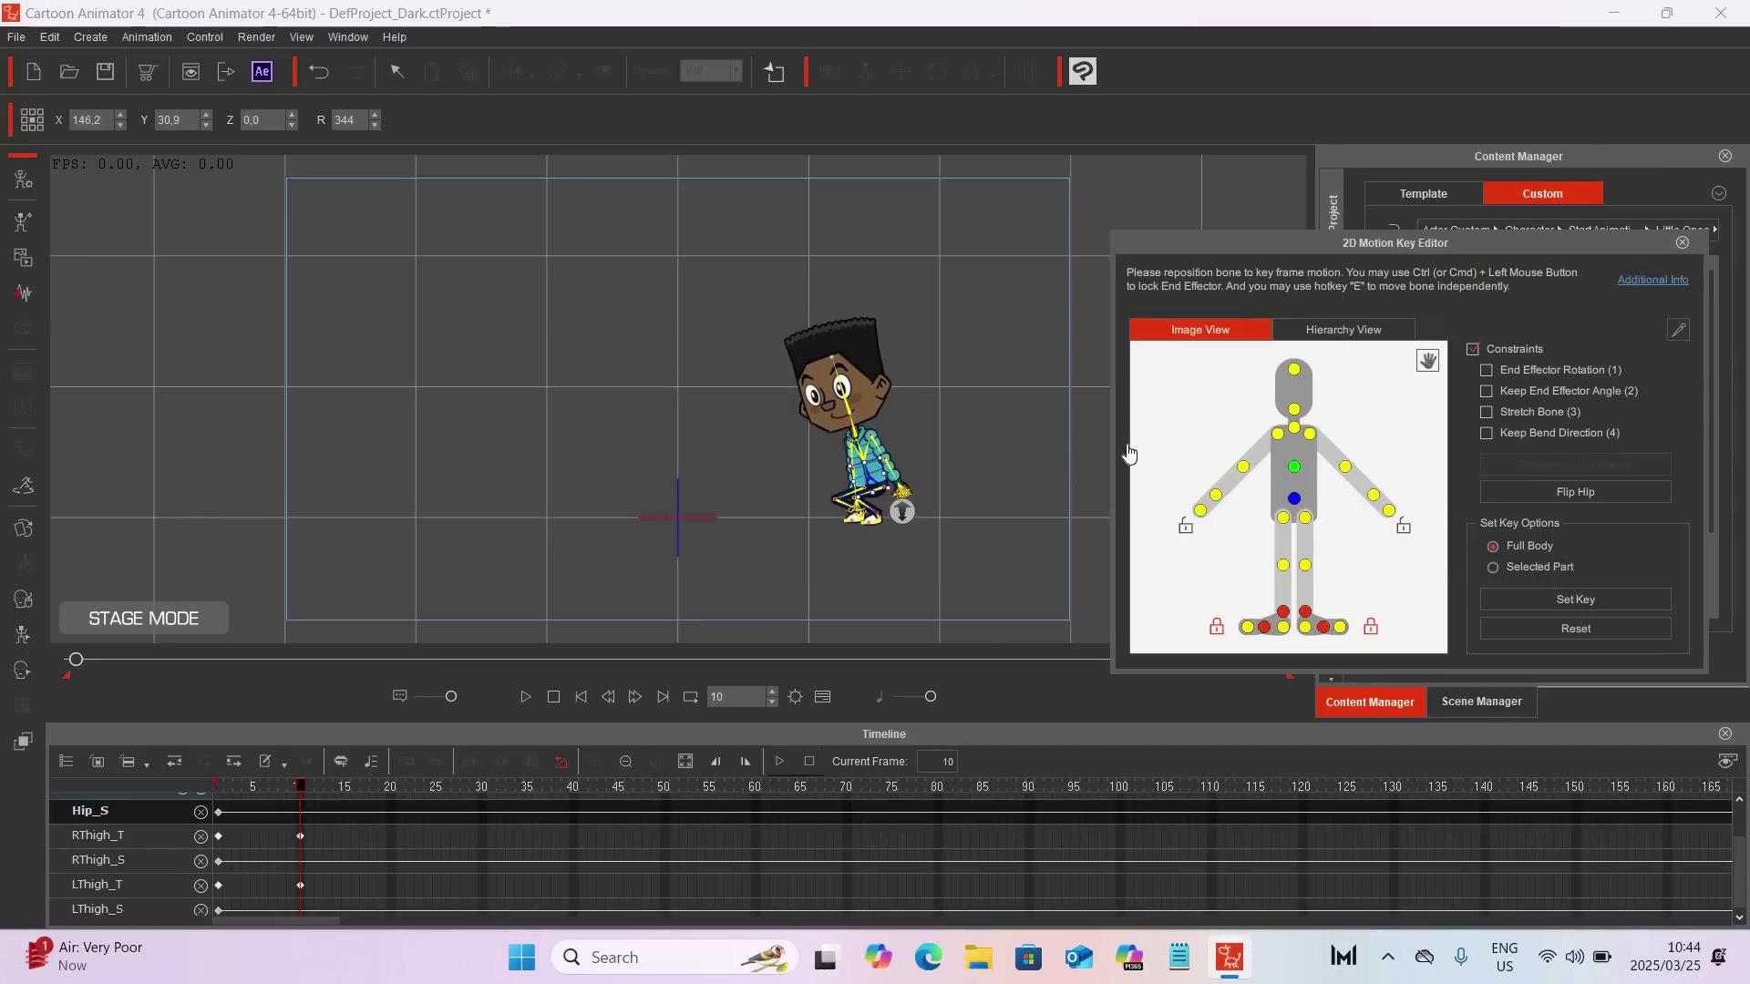
left_click_drag(878, 433, 862, 464)
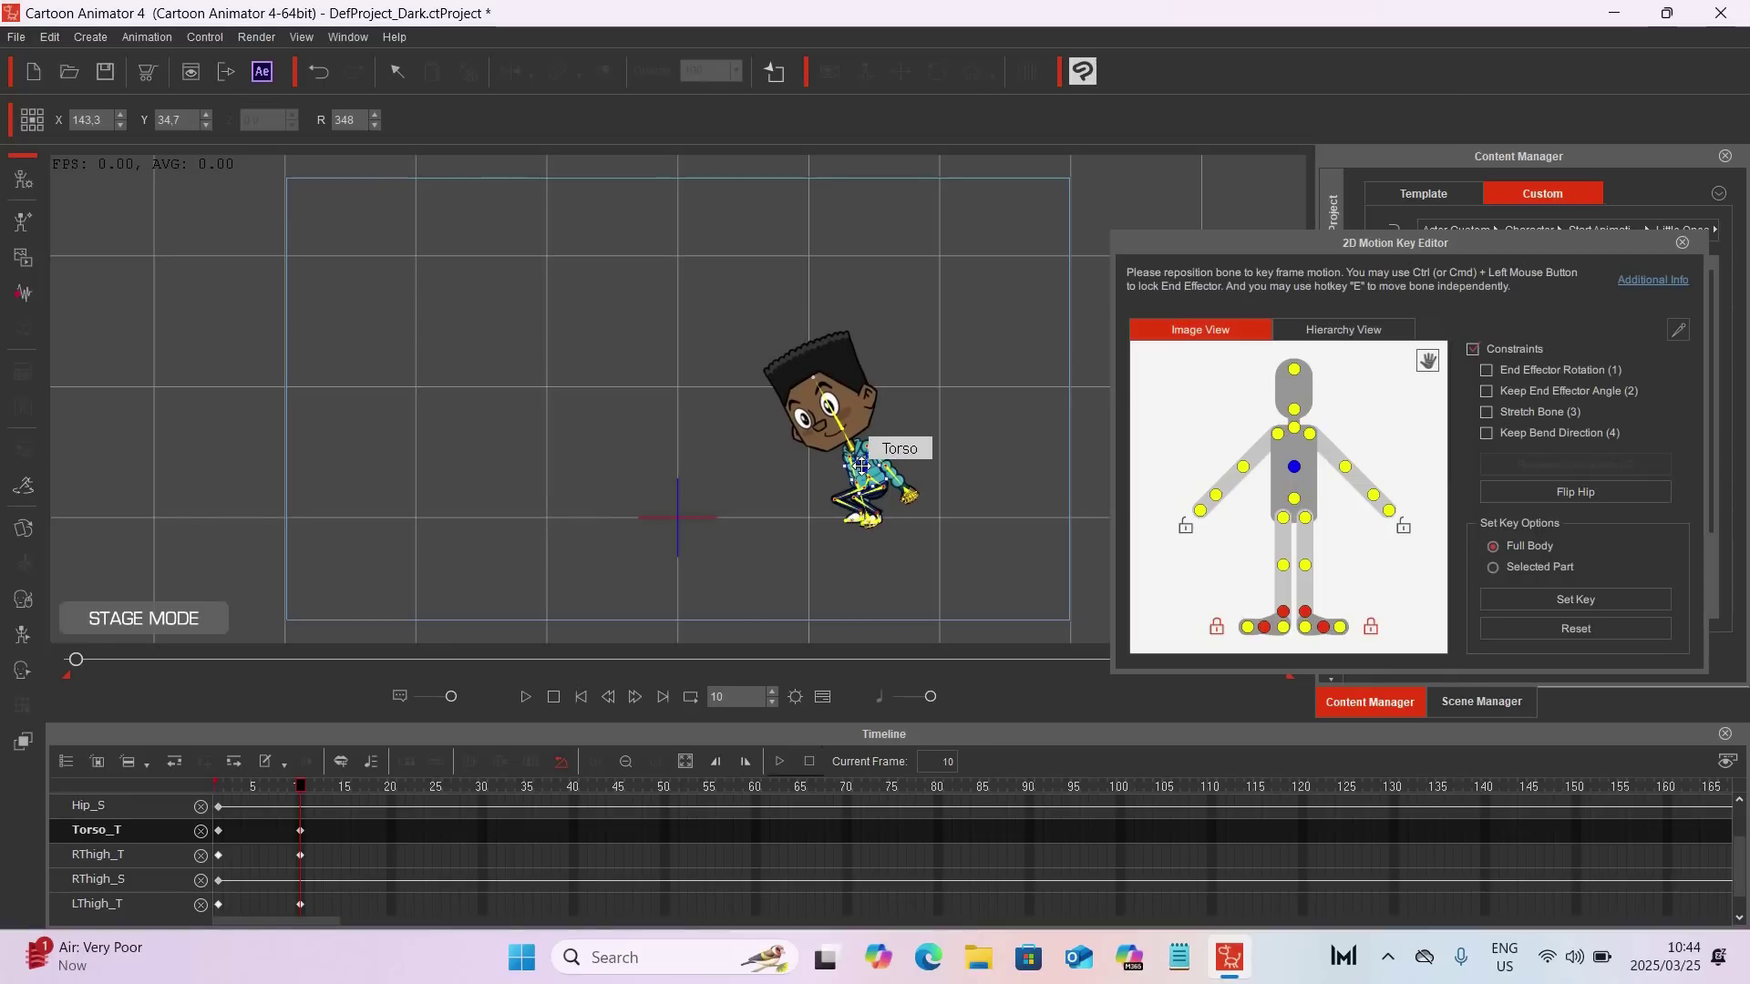
Step: Rotate the head back upright and lower the neck onto the shoulders, to a Y position of about 44
left_click(1294, 409)
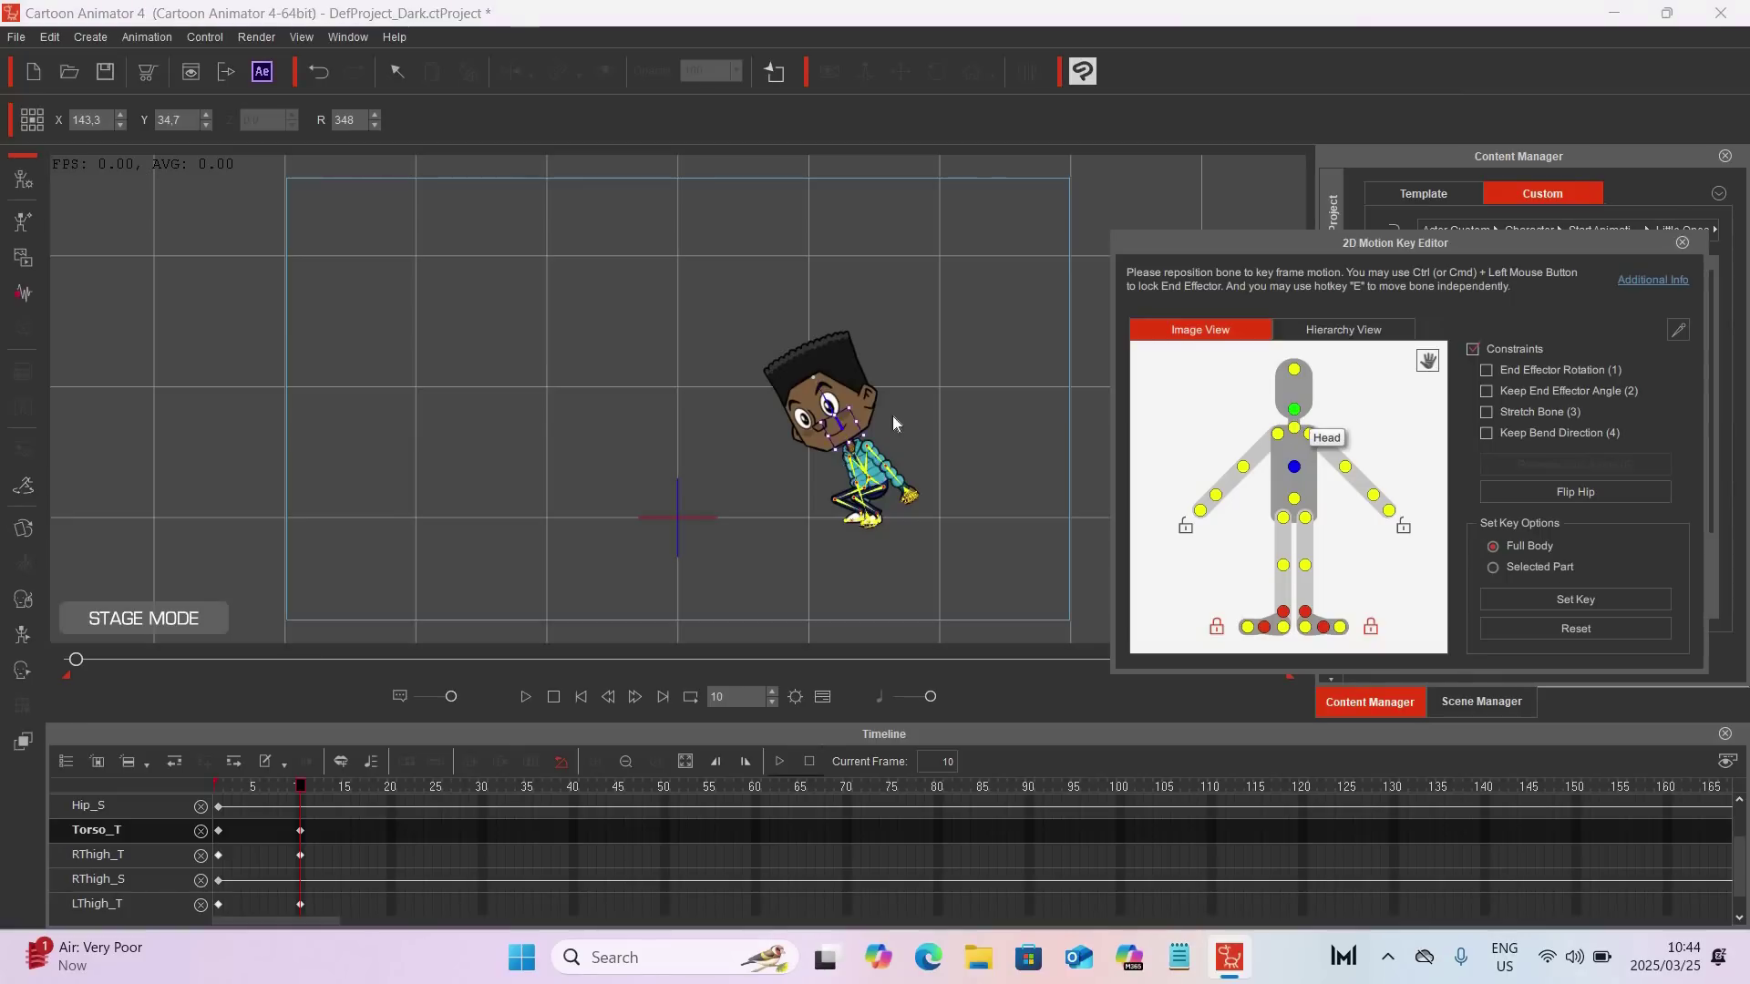
left_click_drag(861, 404, 873, 417)
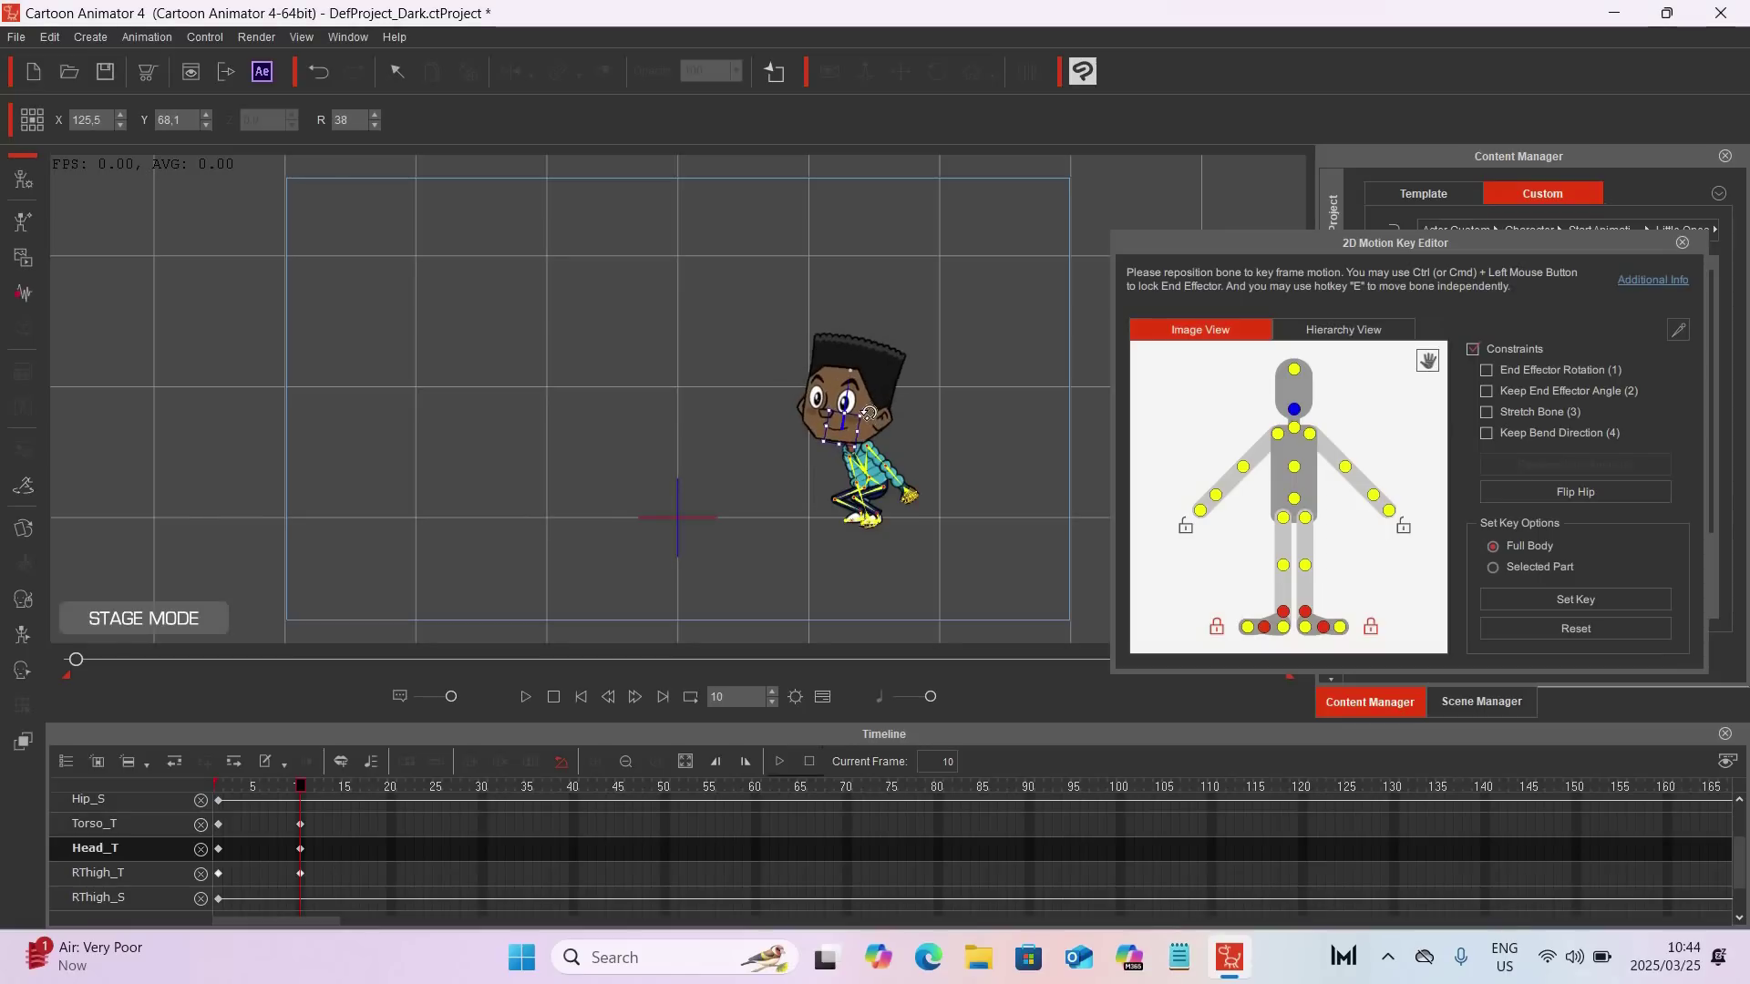
left_click(1296, 430)
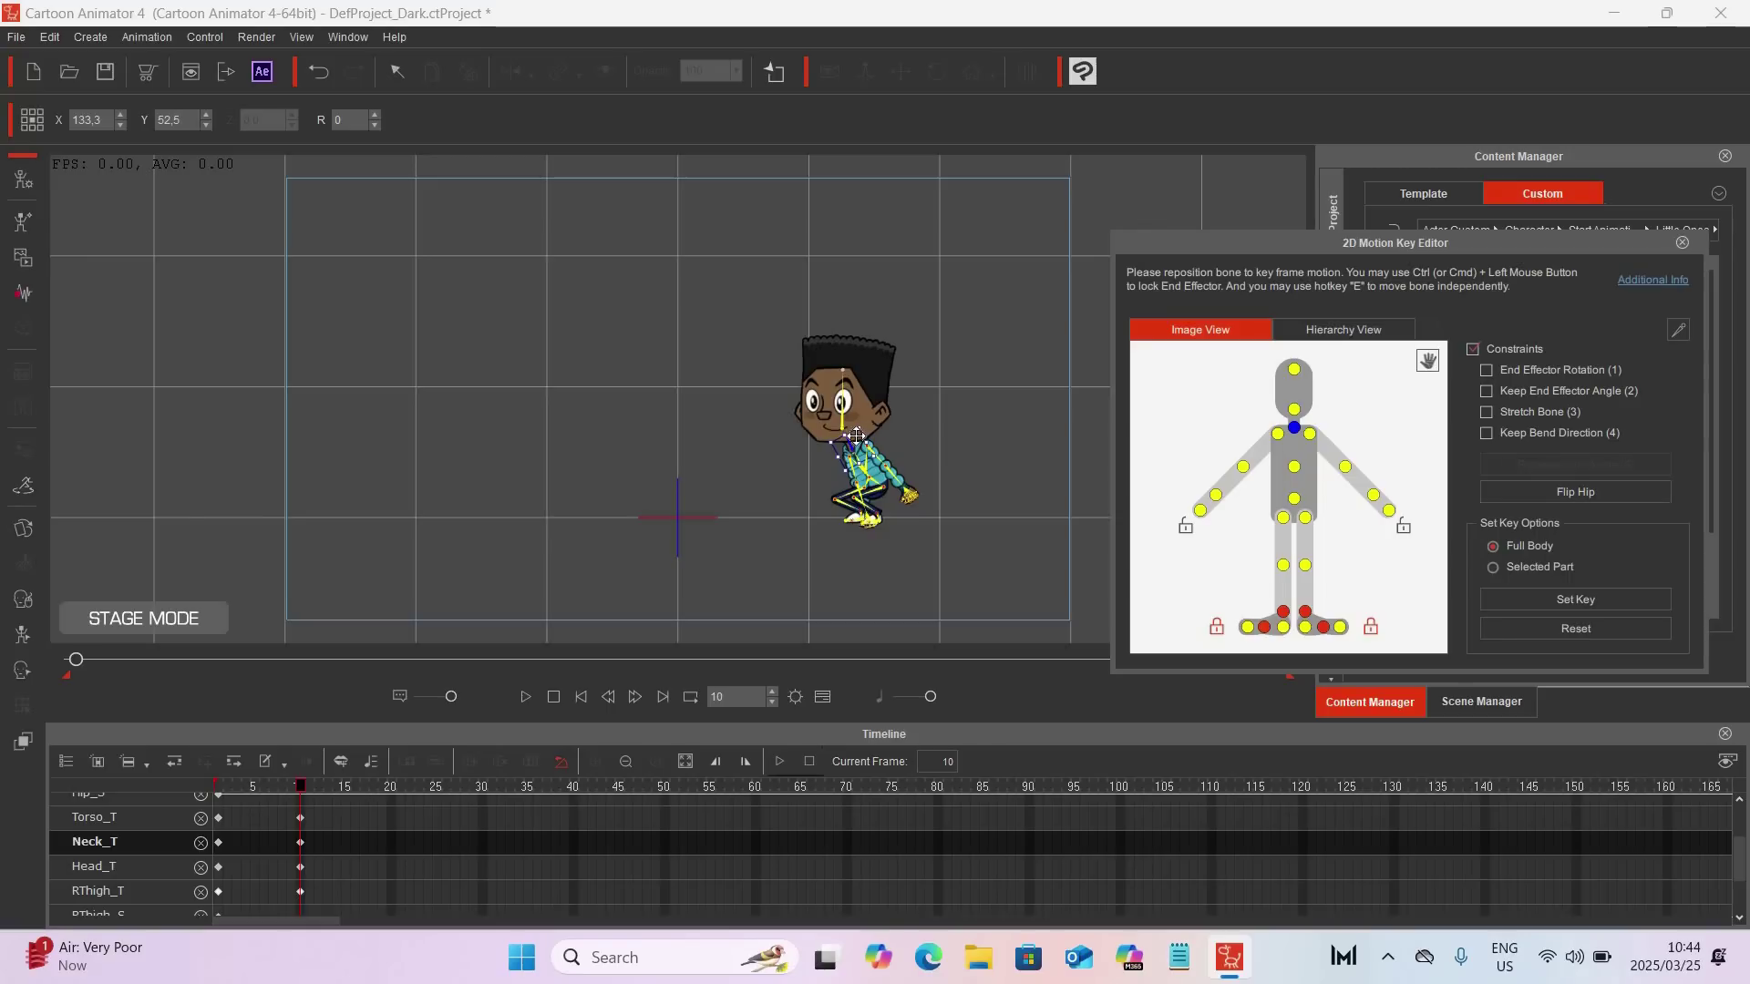
left_click_drag(858, 443, 859, 449)
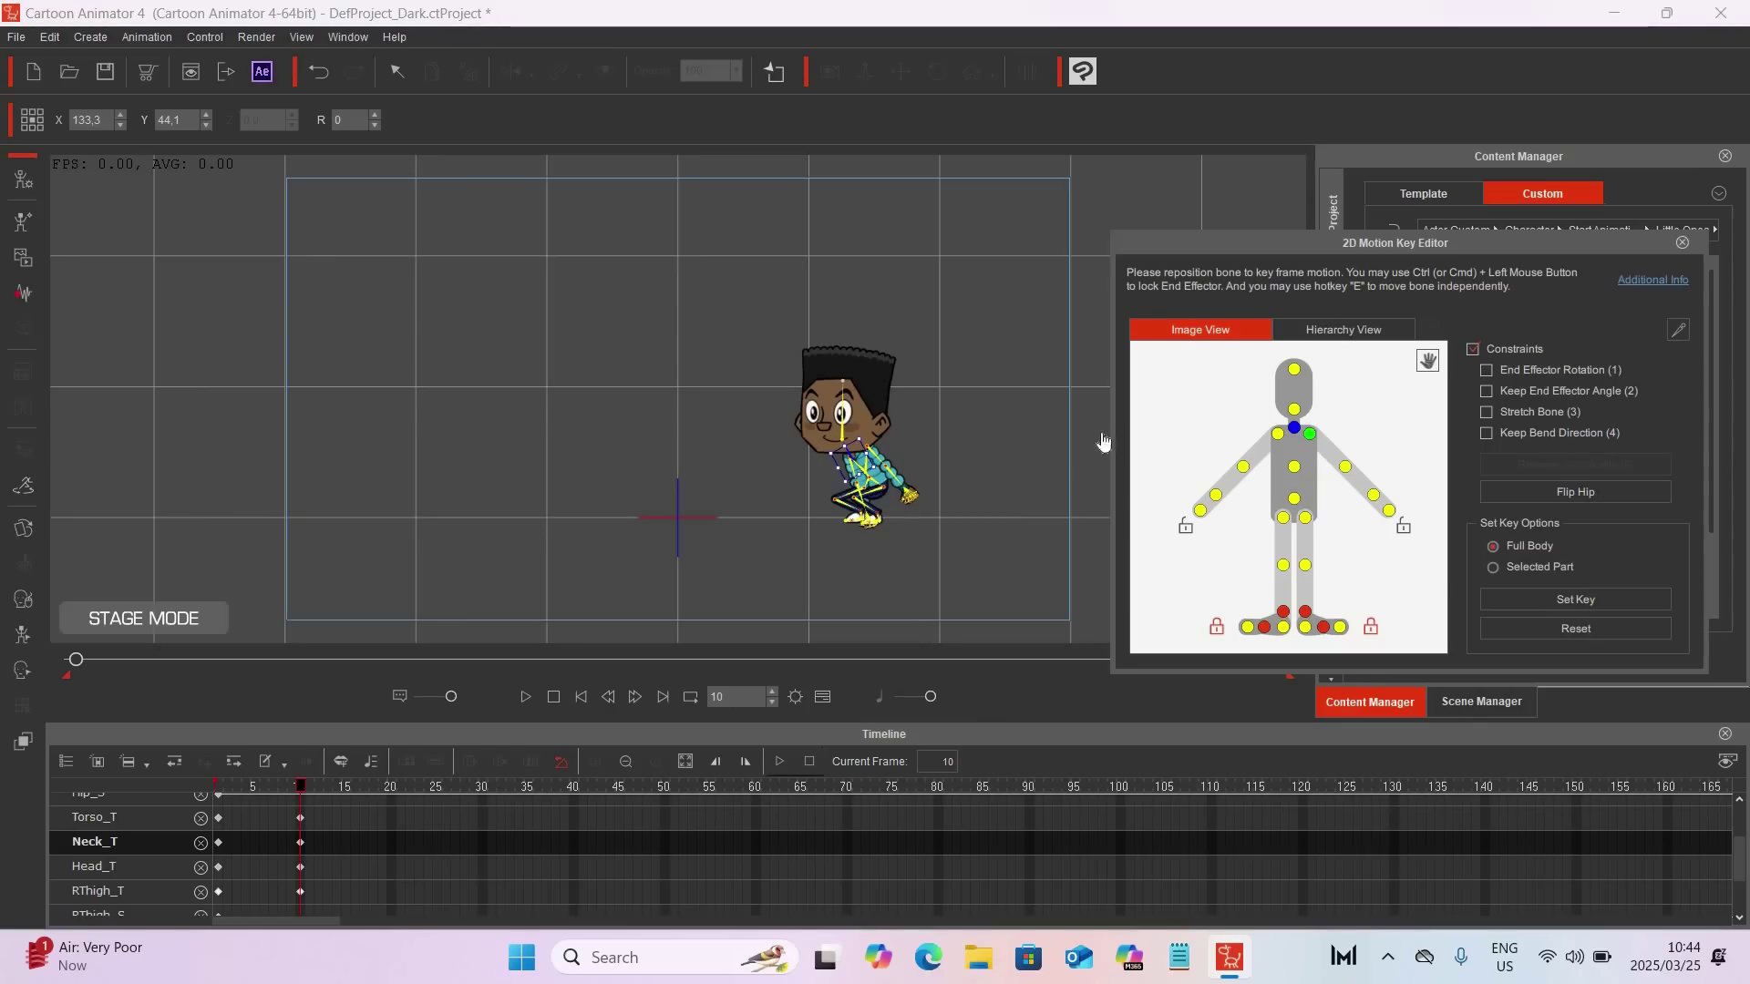
Step: Swing the left arm backward to about 346 degrees and bend its forearm down to about 76 degrees
left_click(899, 425)
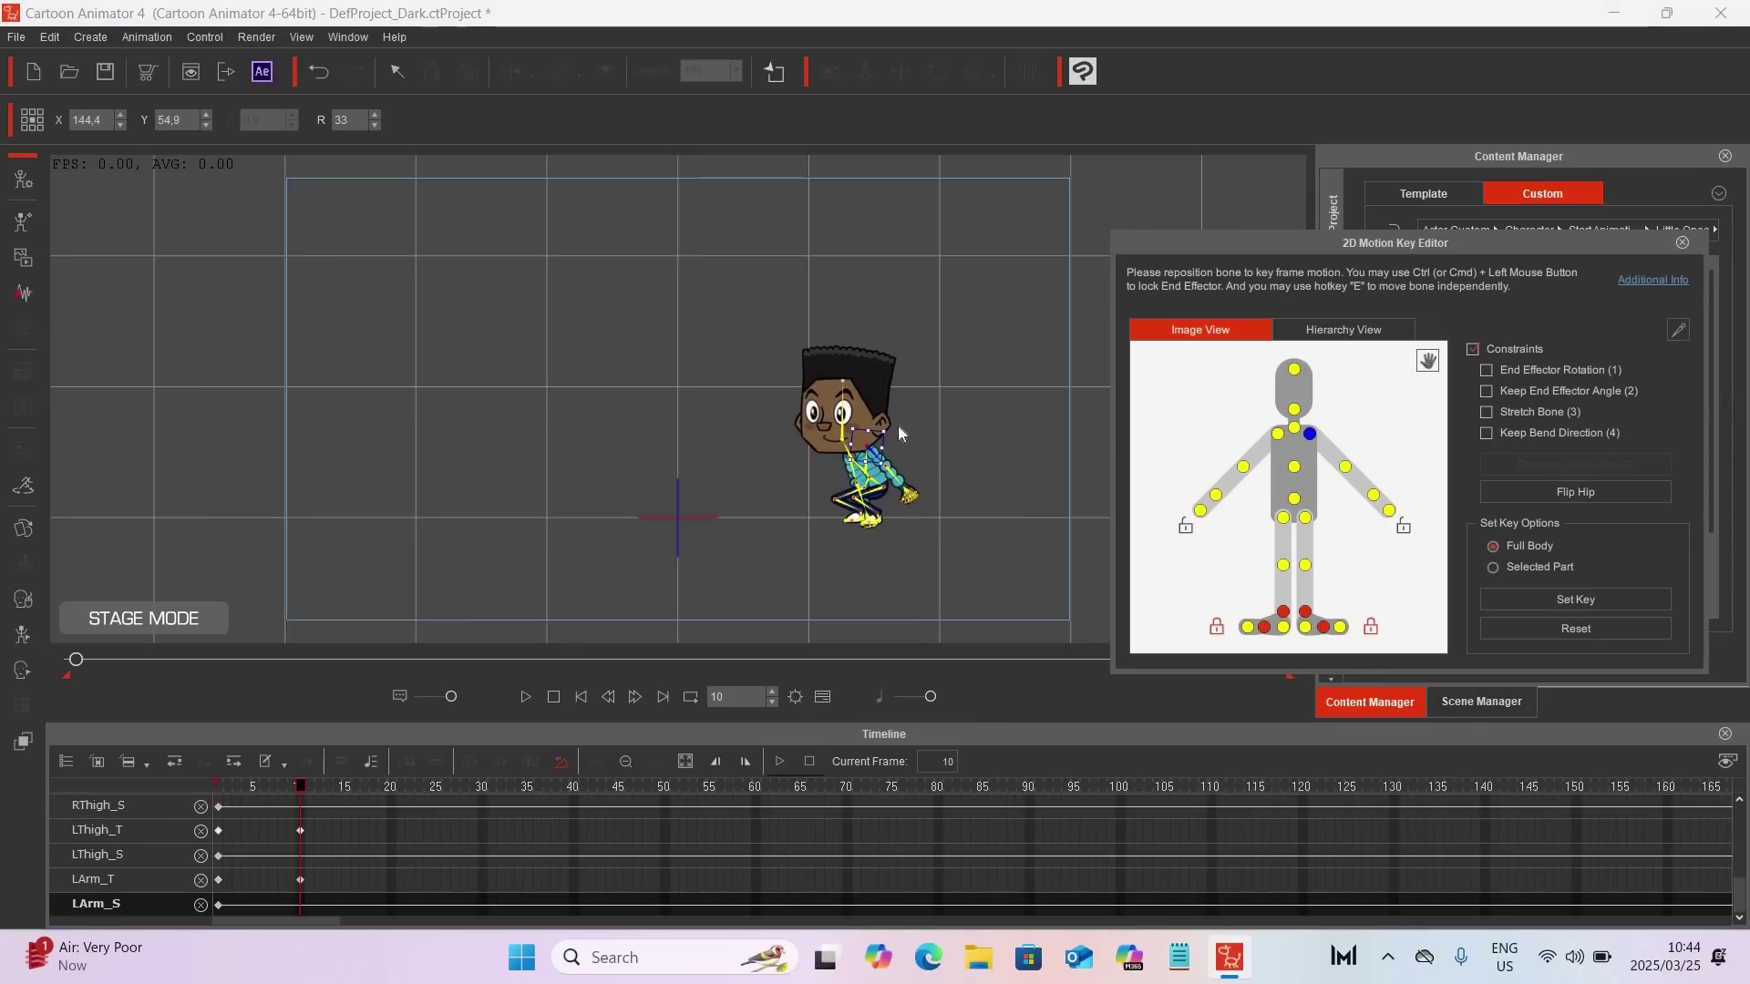
left_click_drag(894, 426, 873, 392)
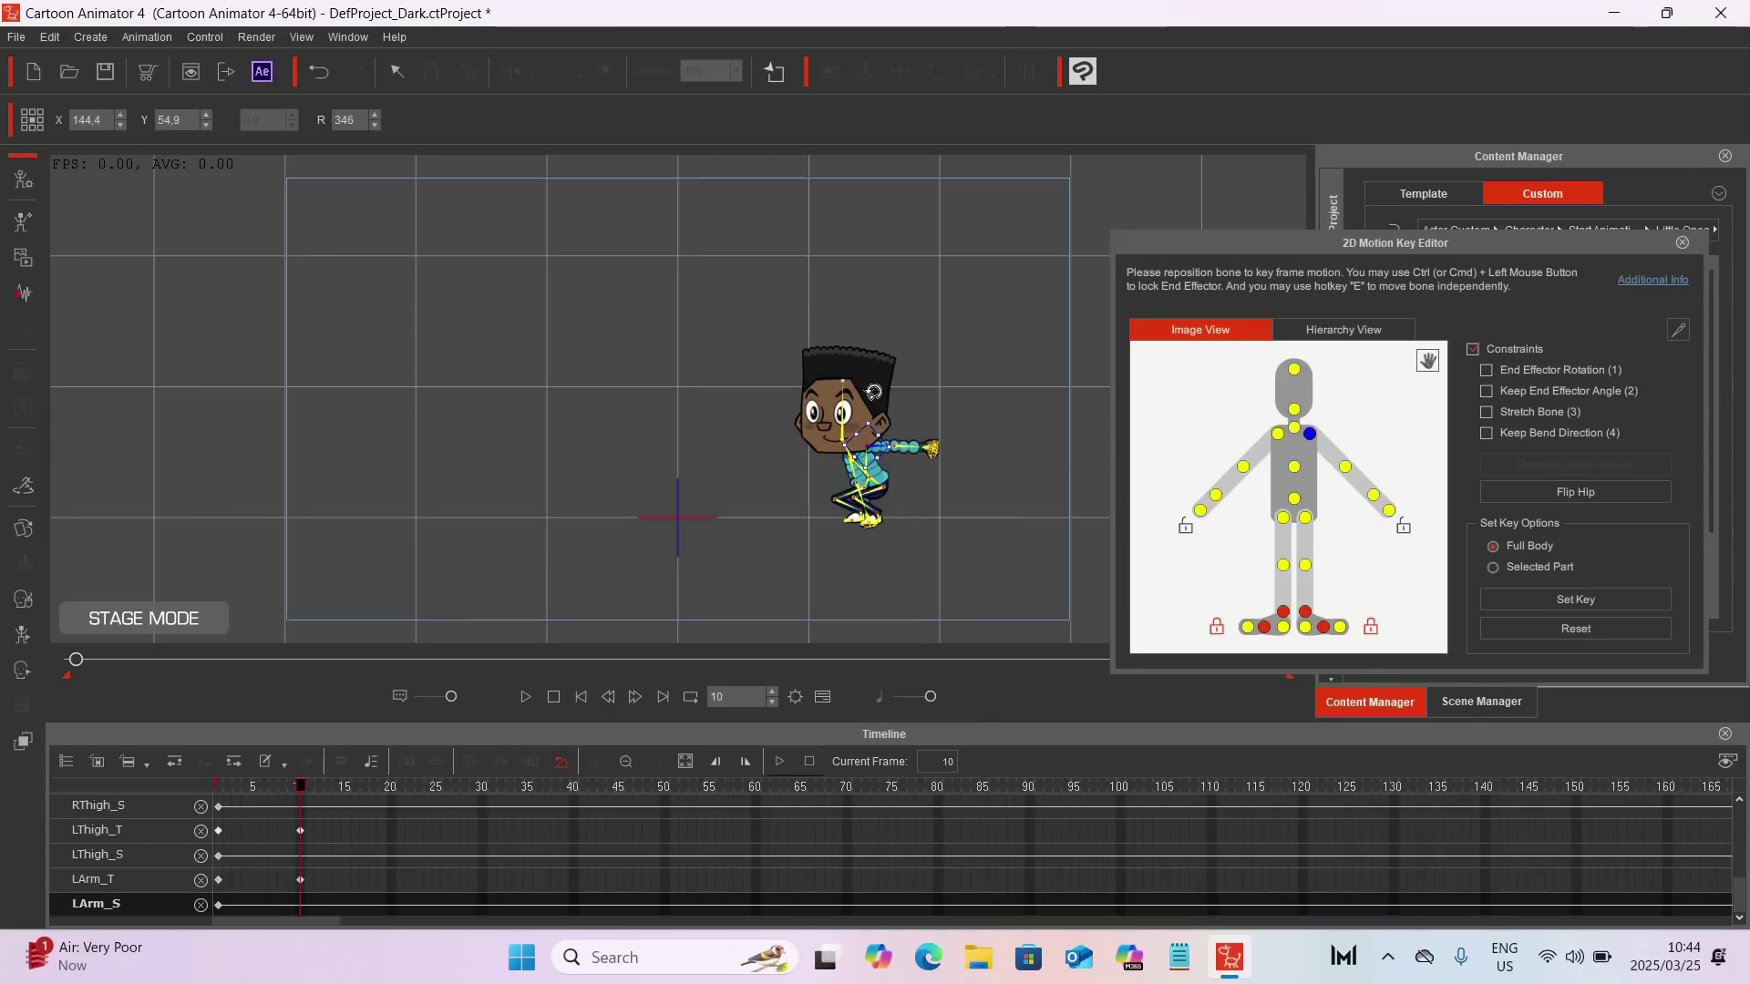
left_click(1346, 468)
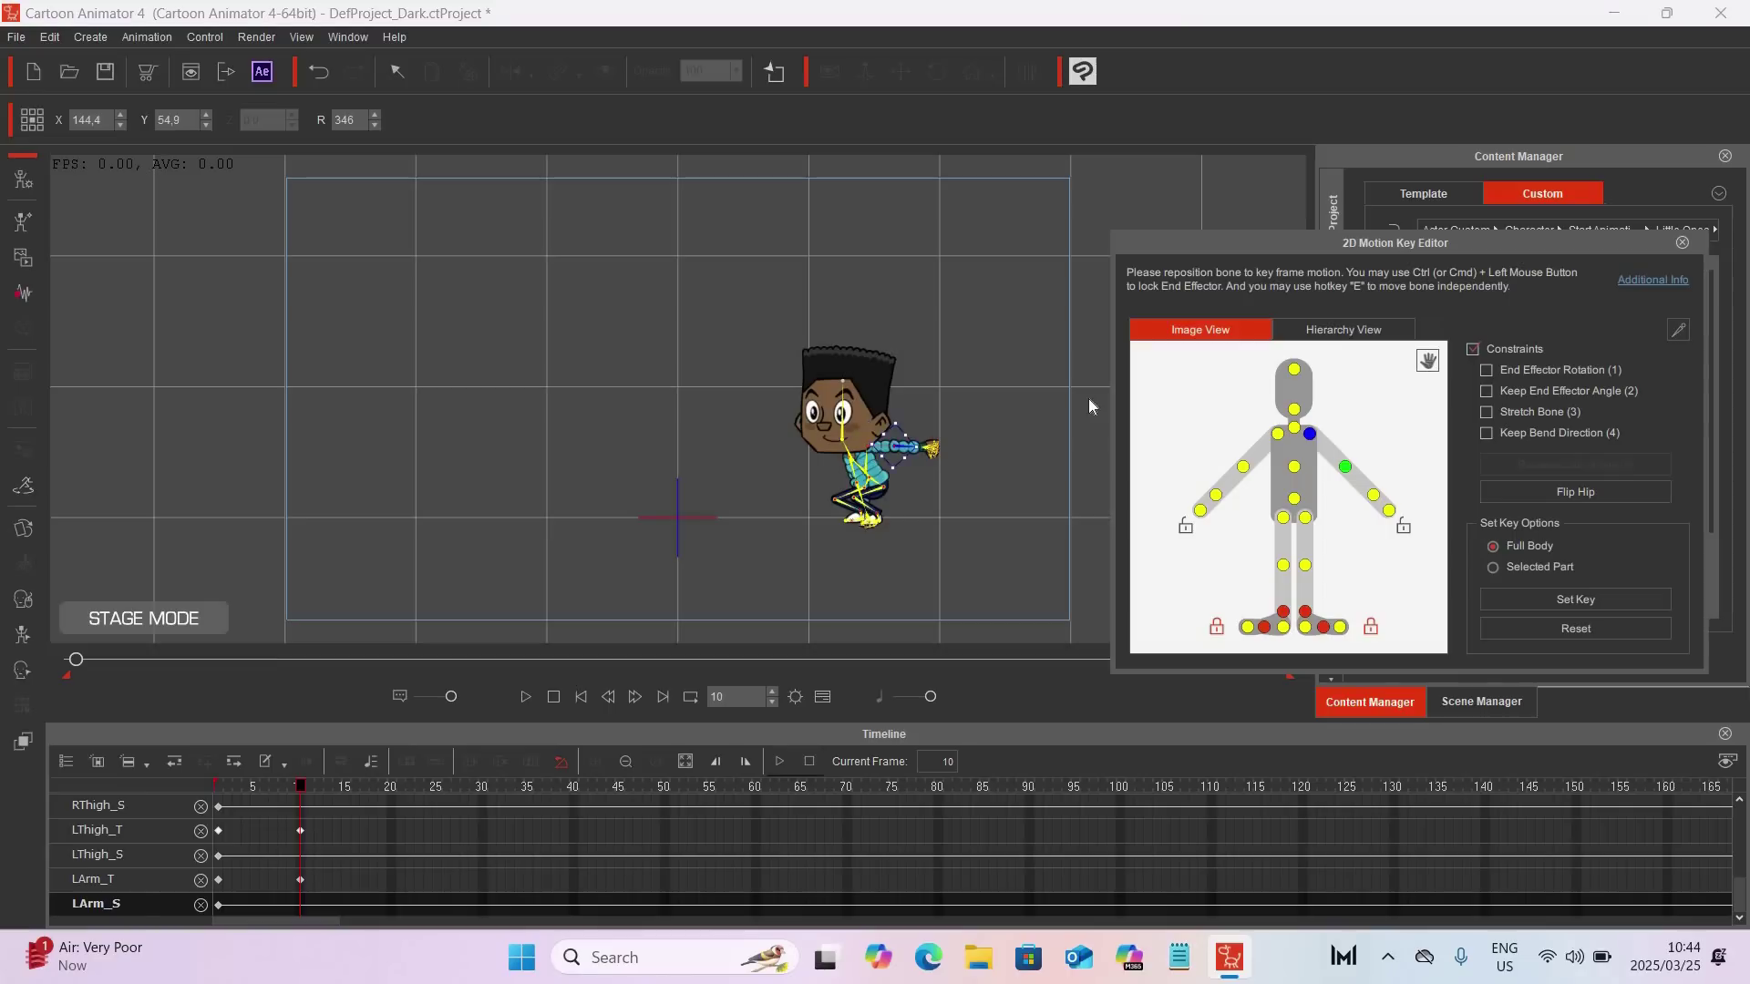
left_click_drag(909, 425, 907, 470)
Step: Swing the right arm backward to about 249 degrees and bend its forearm down to about 100 degrees
left_click(1279, 435)
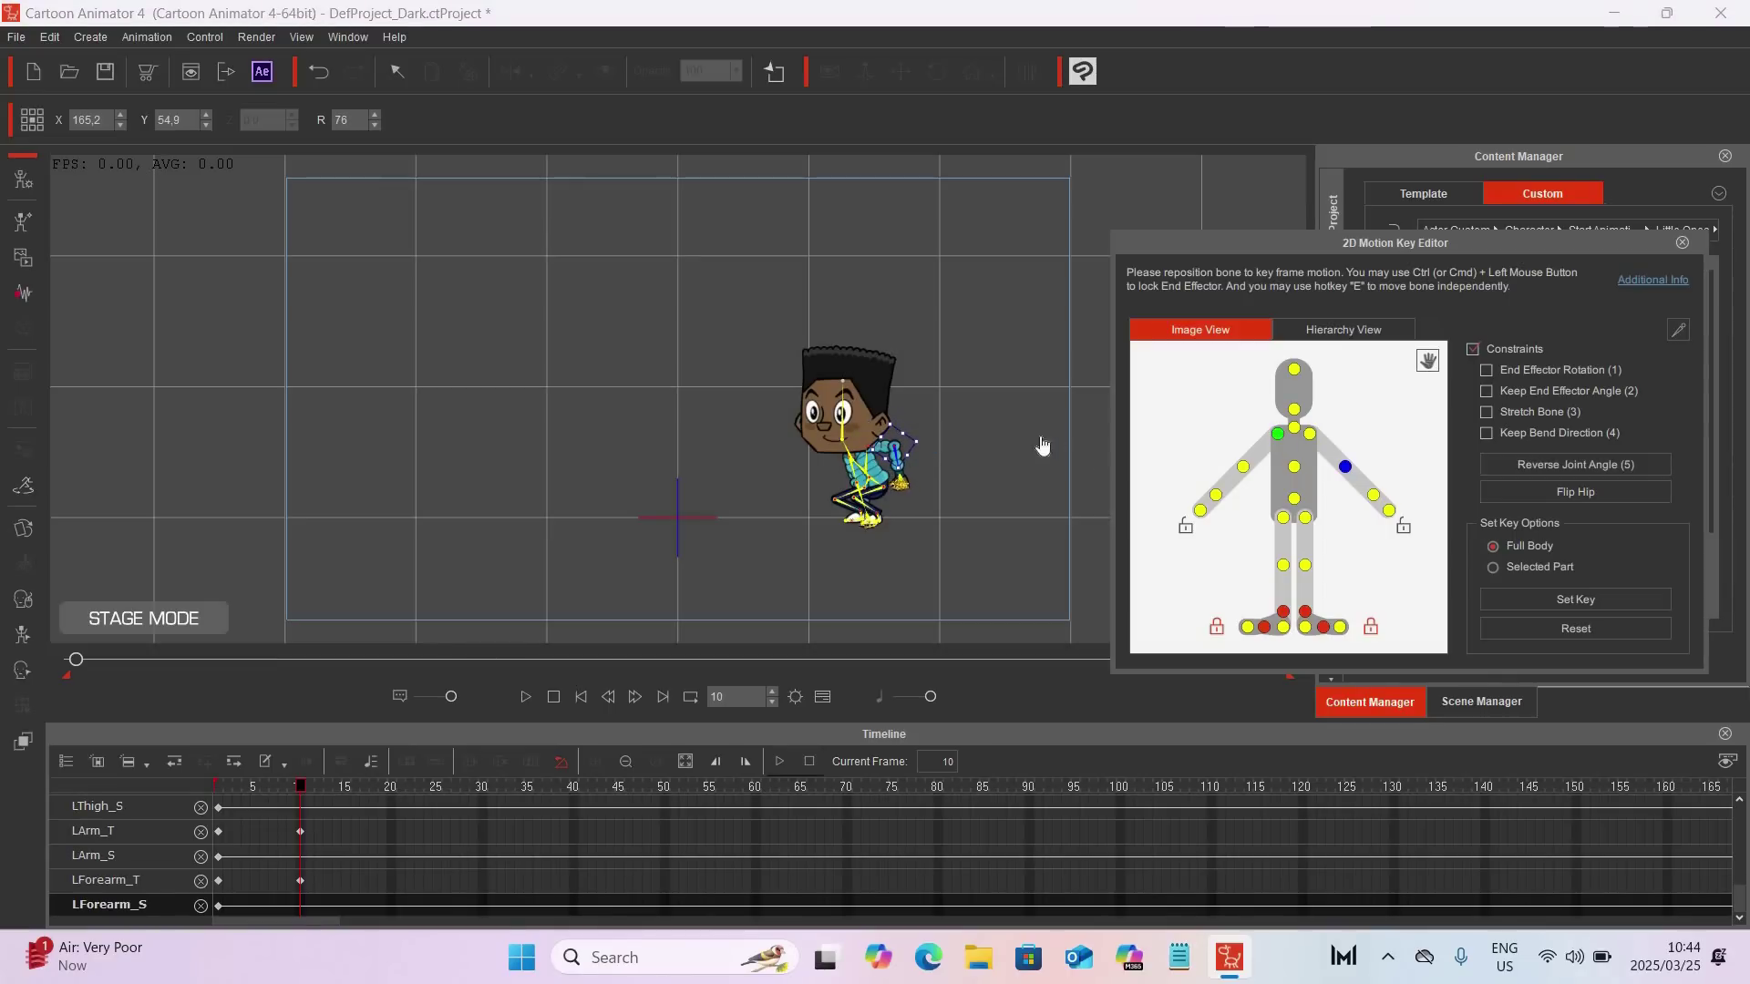
left_click_drag(816, 437, 818, 439)
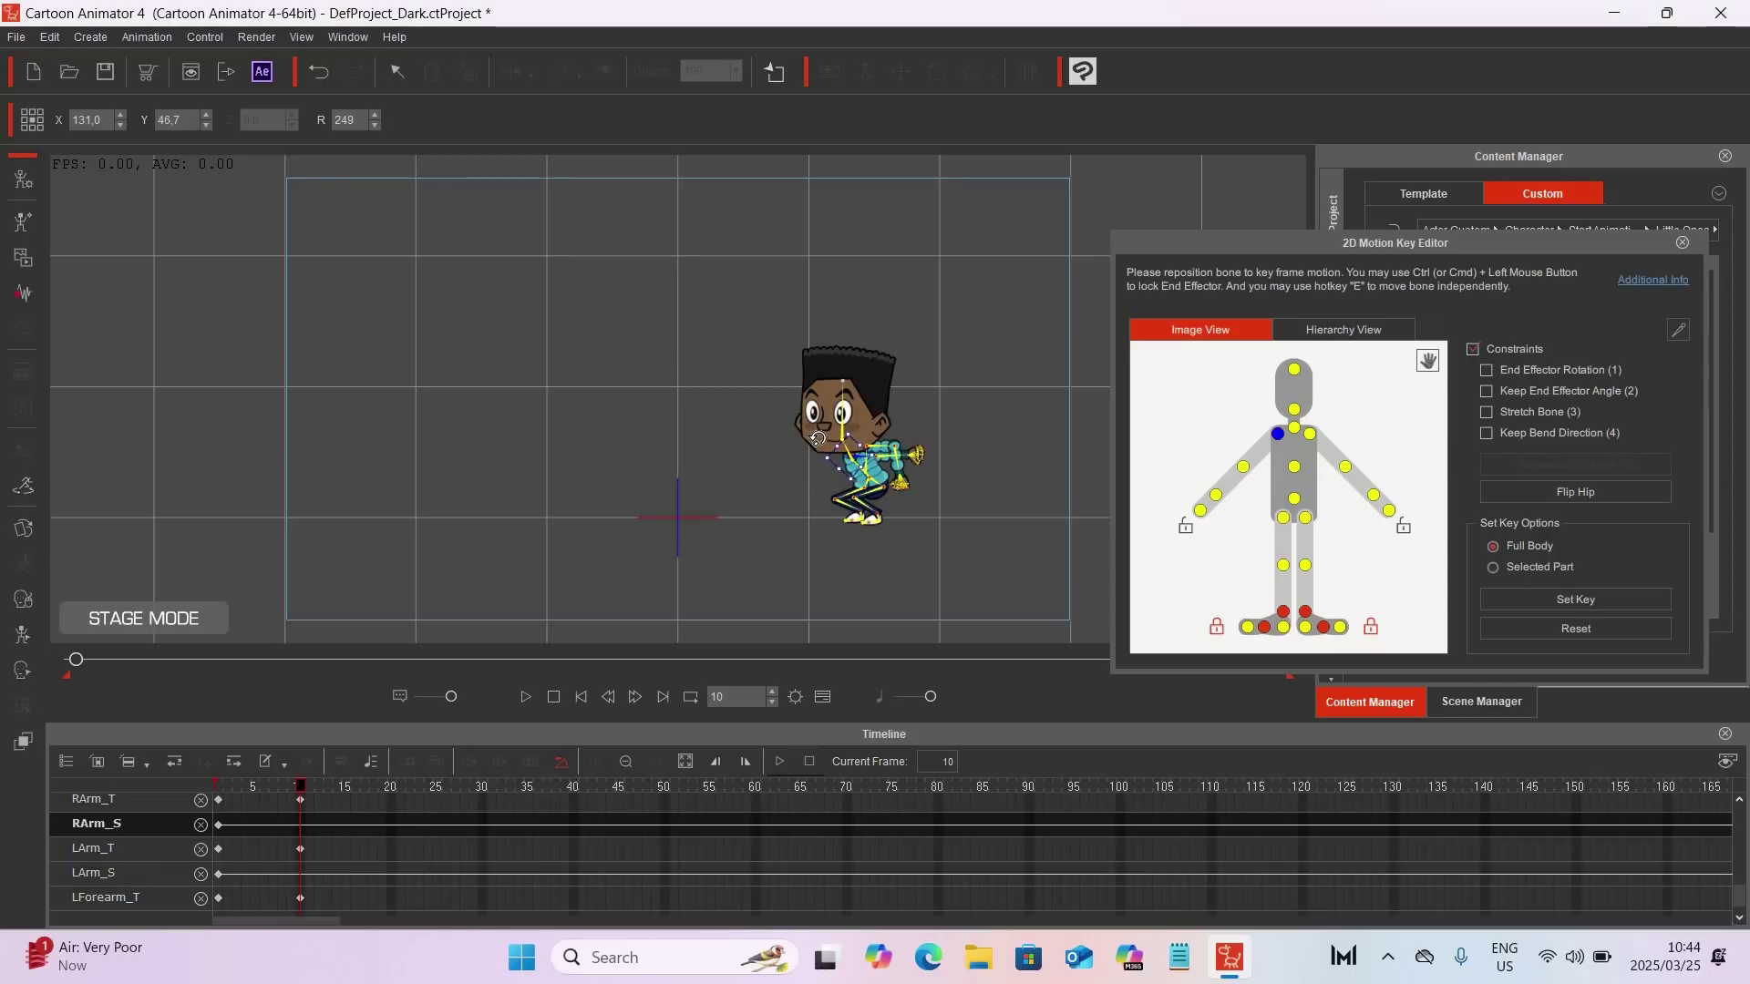
left_click(1244, 470)
left_click_drag(907, 458, 906, 484)
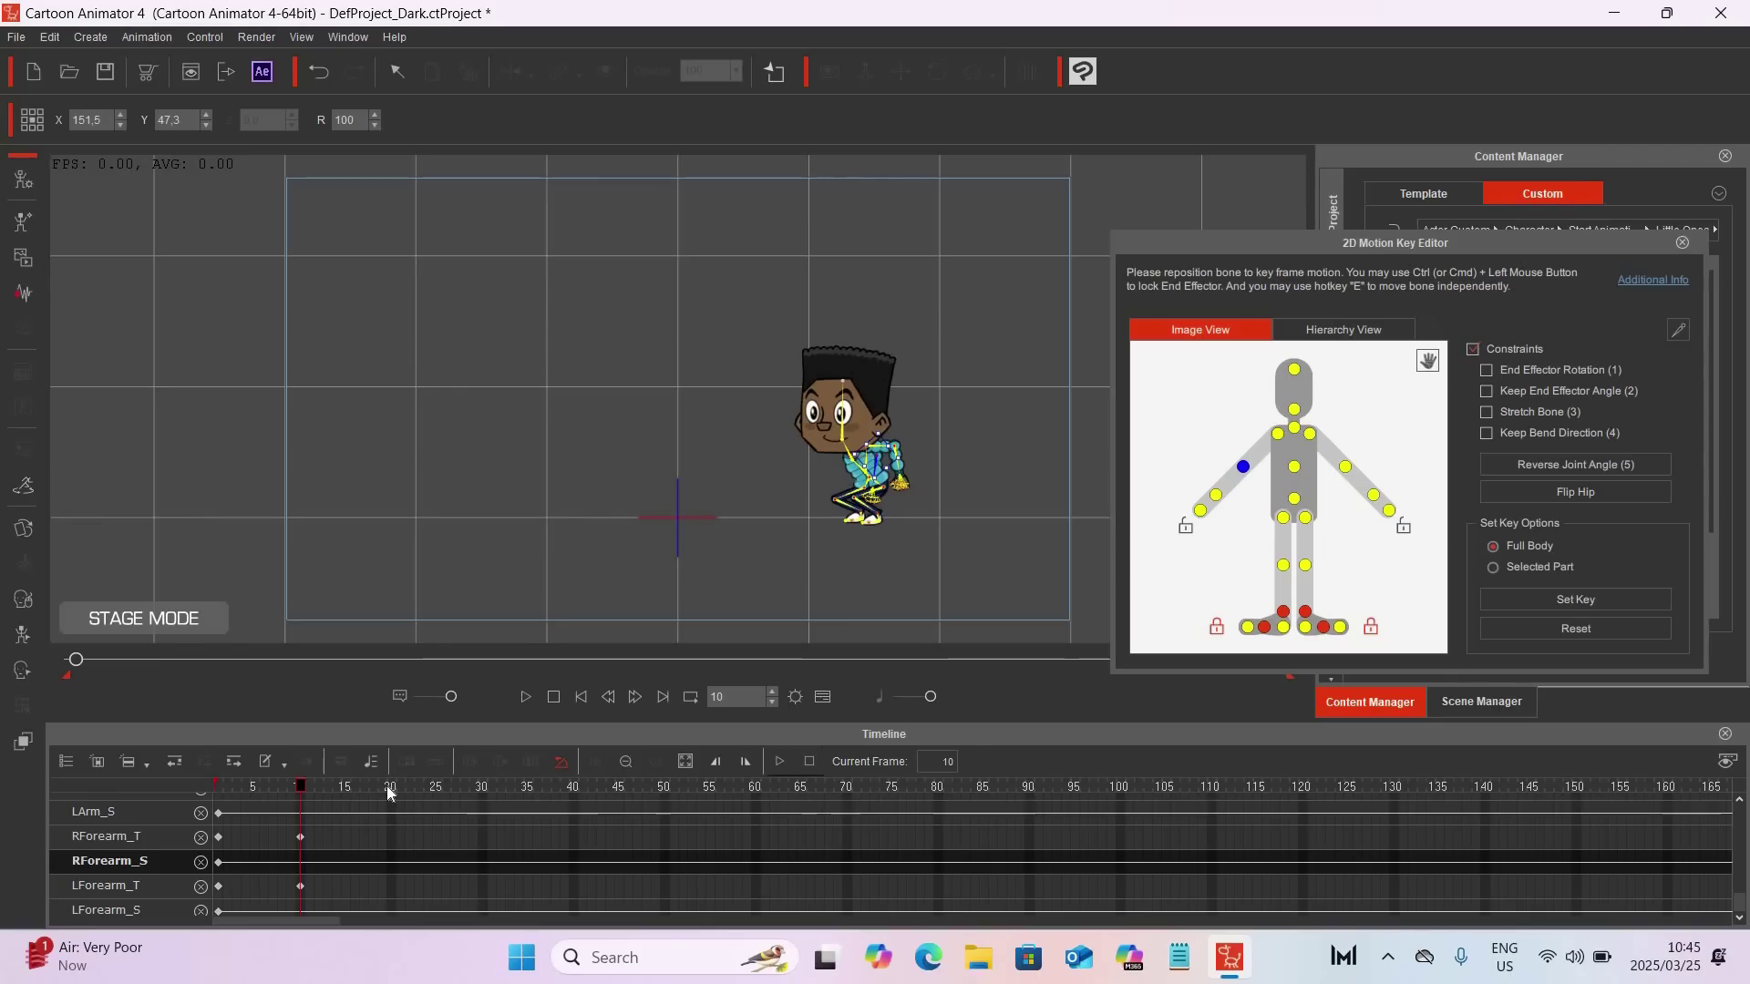
Step: At frame 20, move the hip up and forward to about X 118, Y 52 so the legs straighten into the jump
left_click(389, 789)
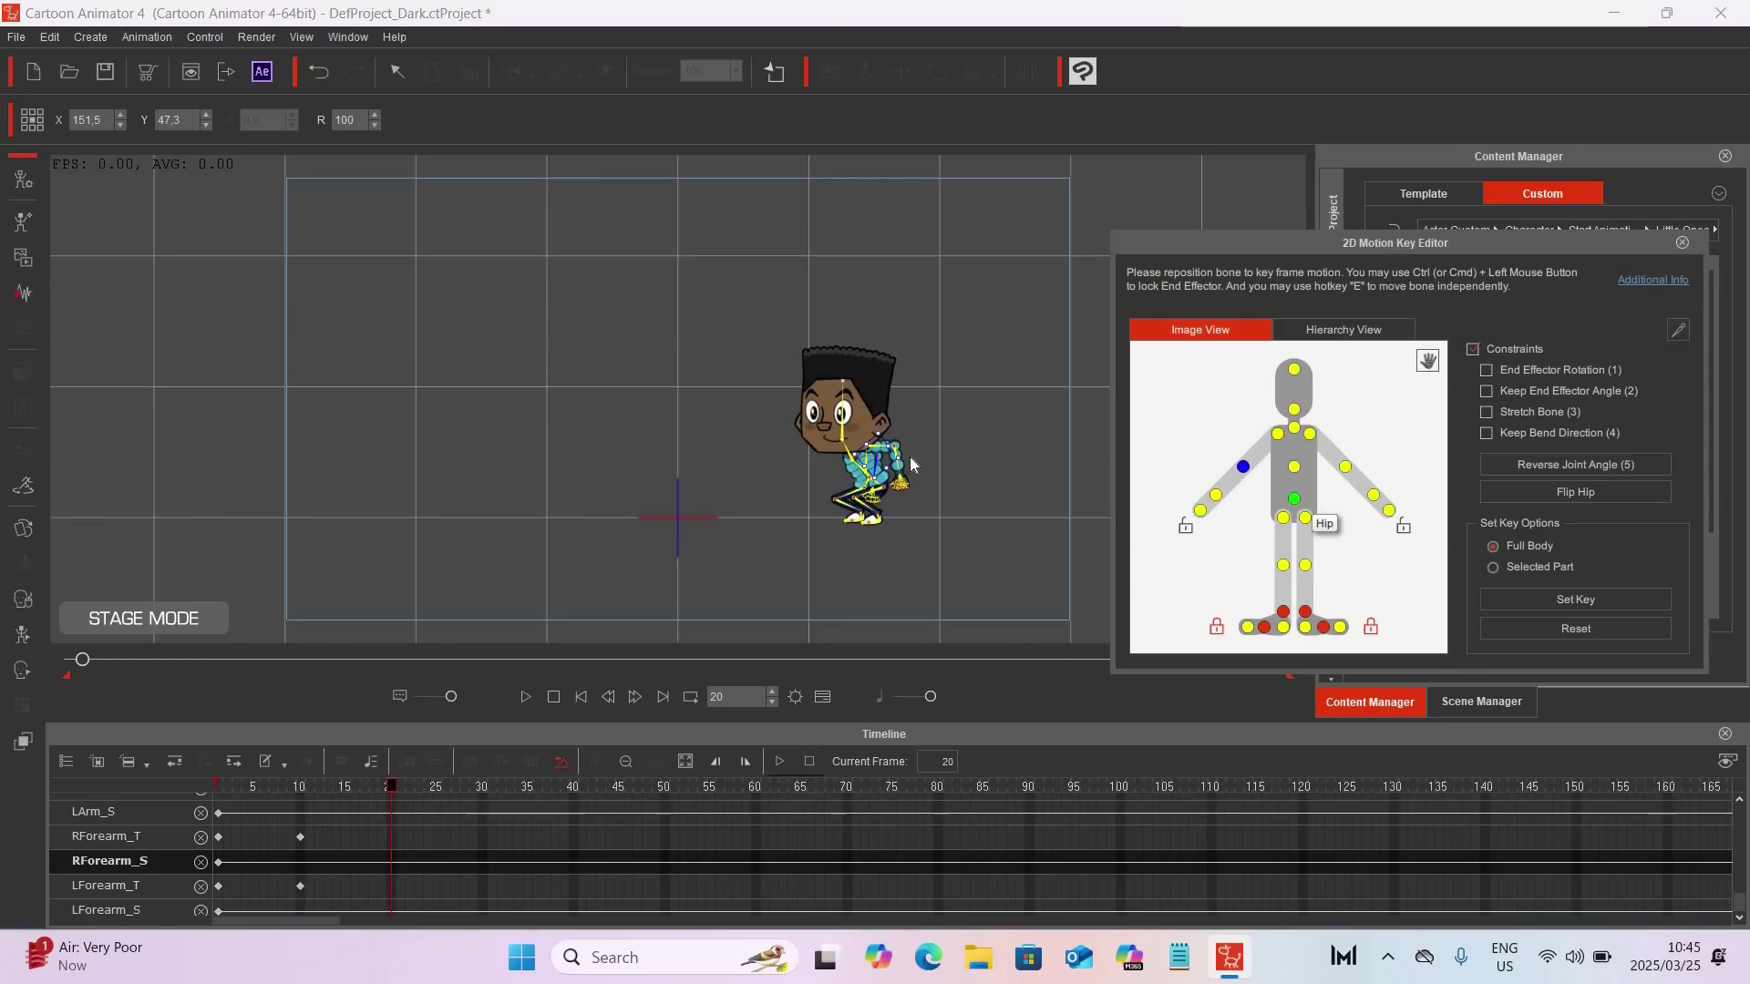
left_click(1295, 501)
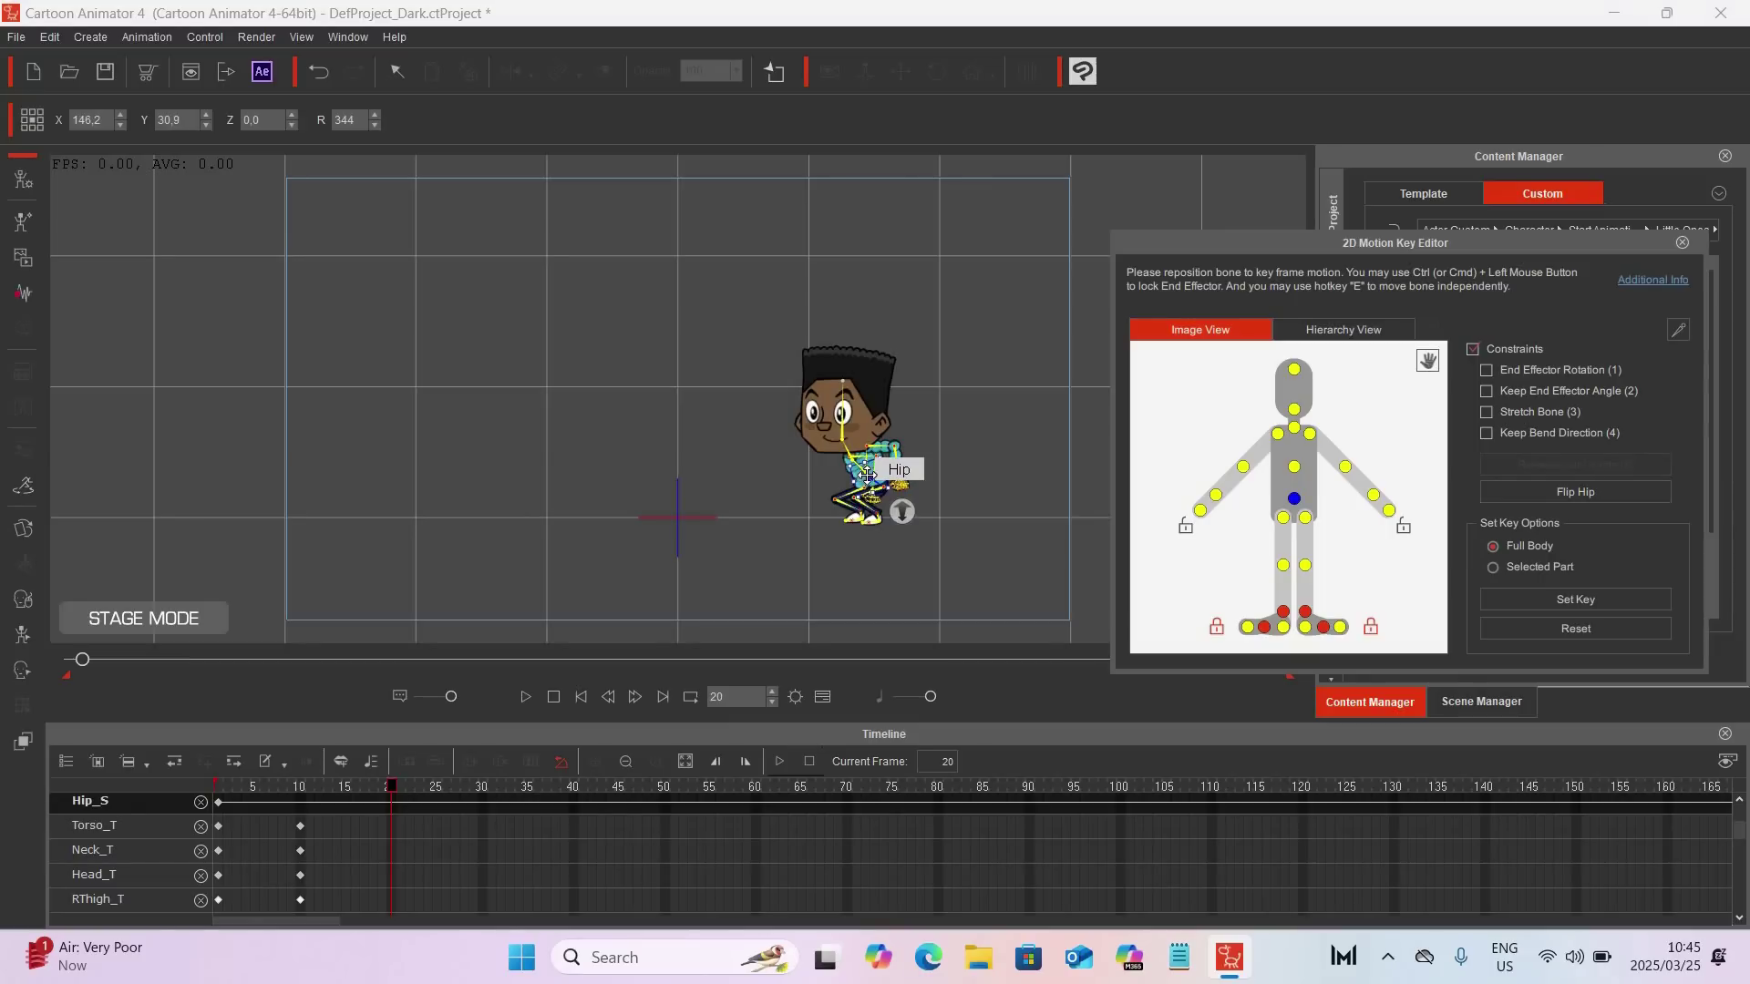
left_click_drag(867, 475, 832, 450)
Step: Unlock both feet and rotate them toes down, the right foot to about 348 degrees and the left to about 340
left_click(1215, 627)
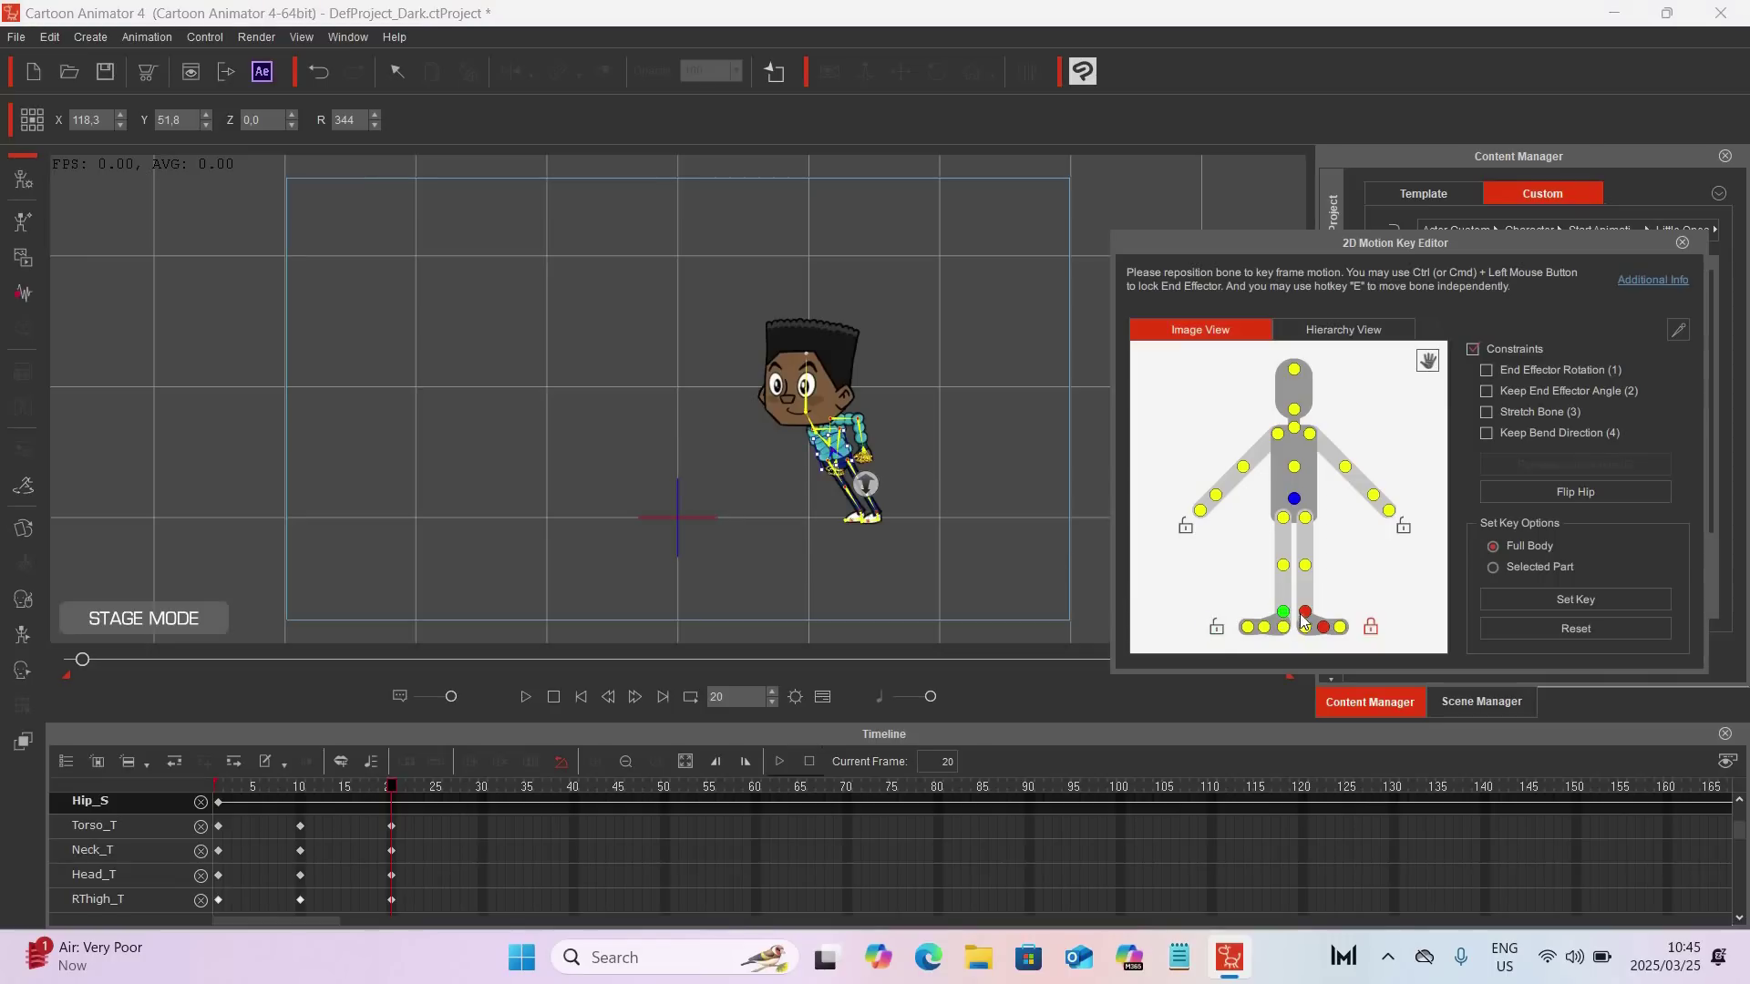
left_click(1370, 629)
left_click(1284, 614)
left_click_drag(832, 492, 817, 504)
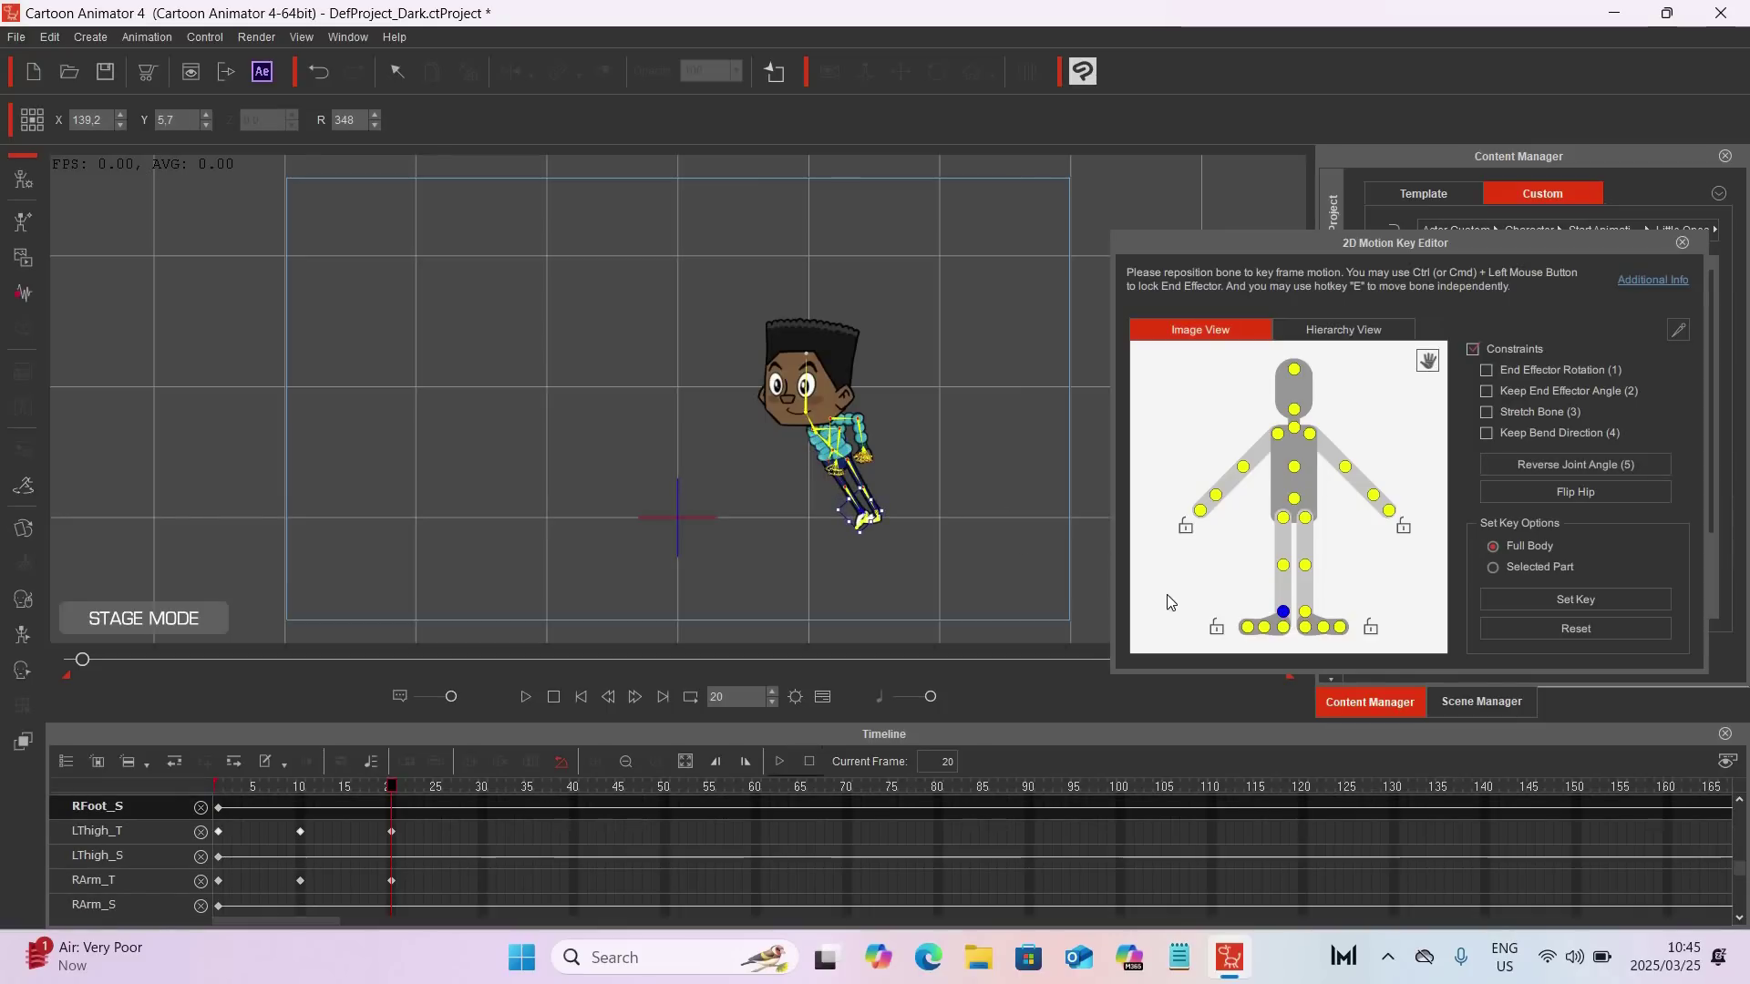
left_click(1306, 614)
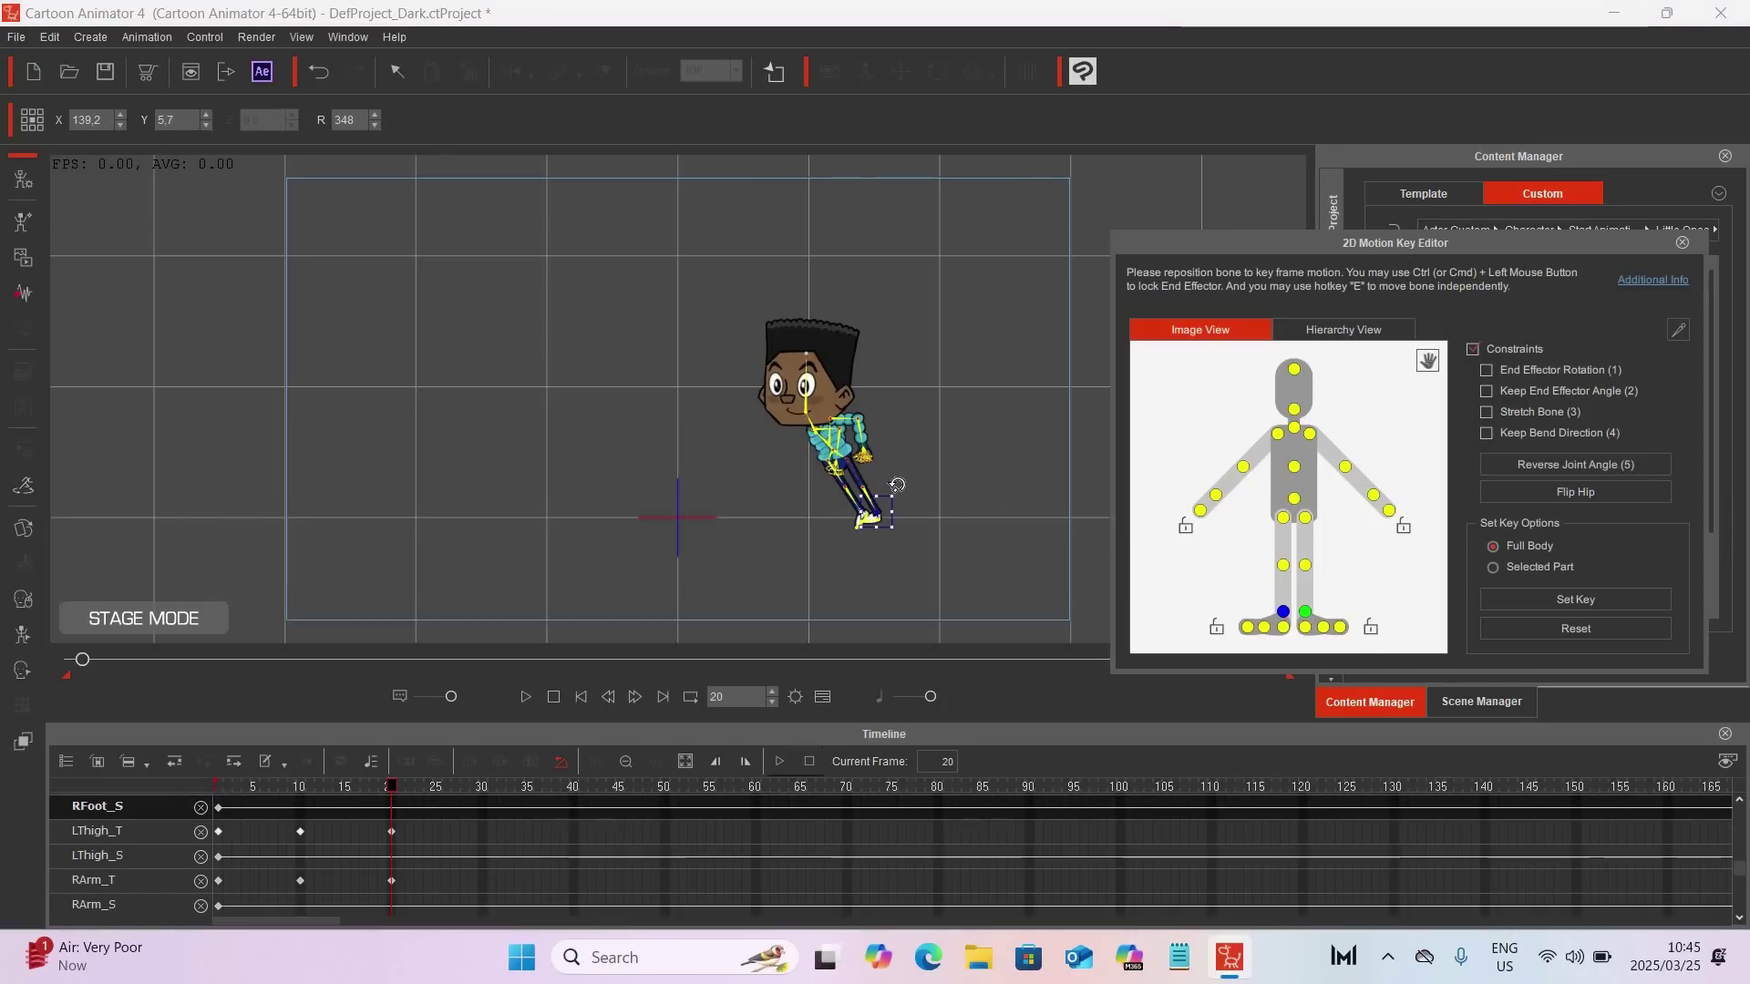
left_click_drag(866, 489, 870, 489)
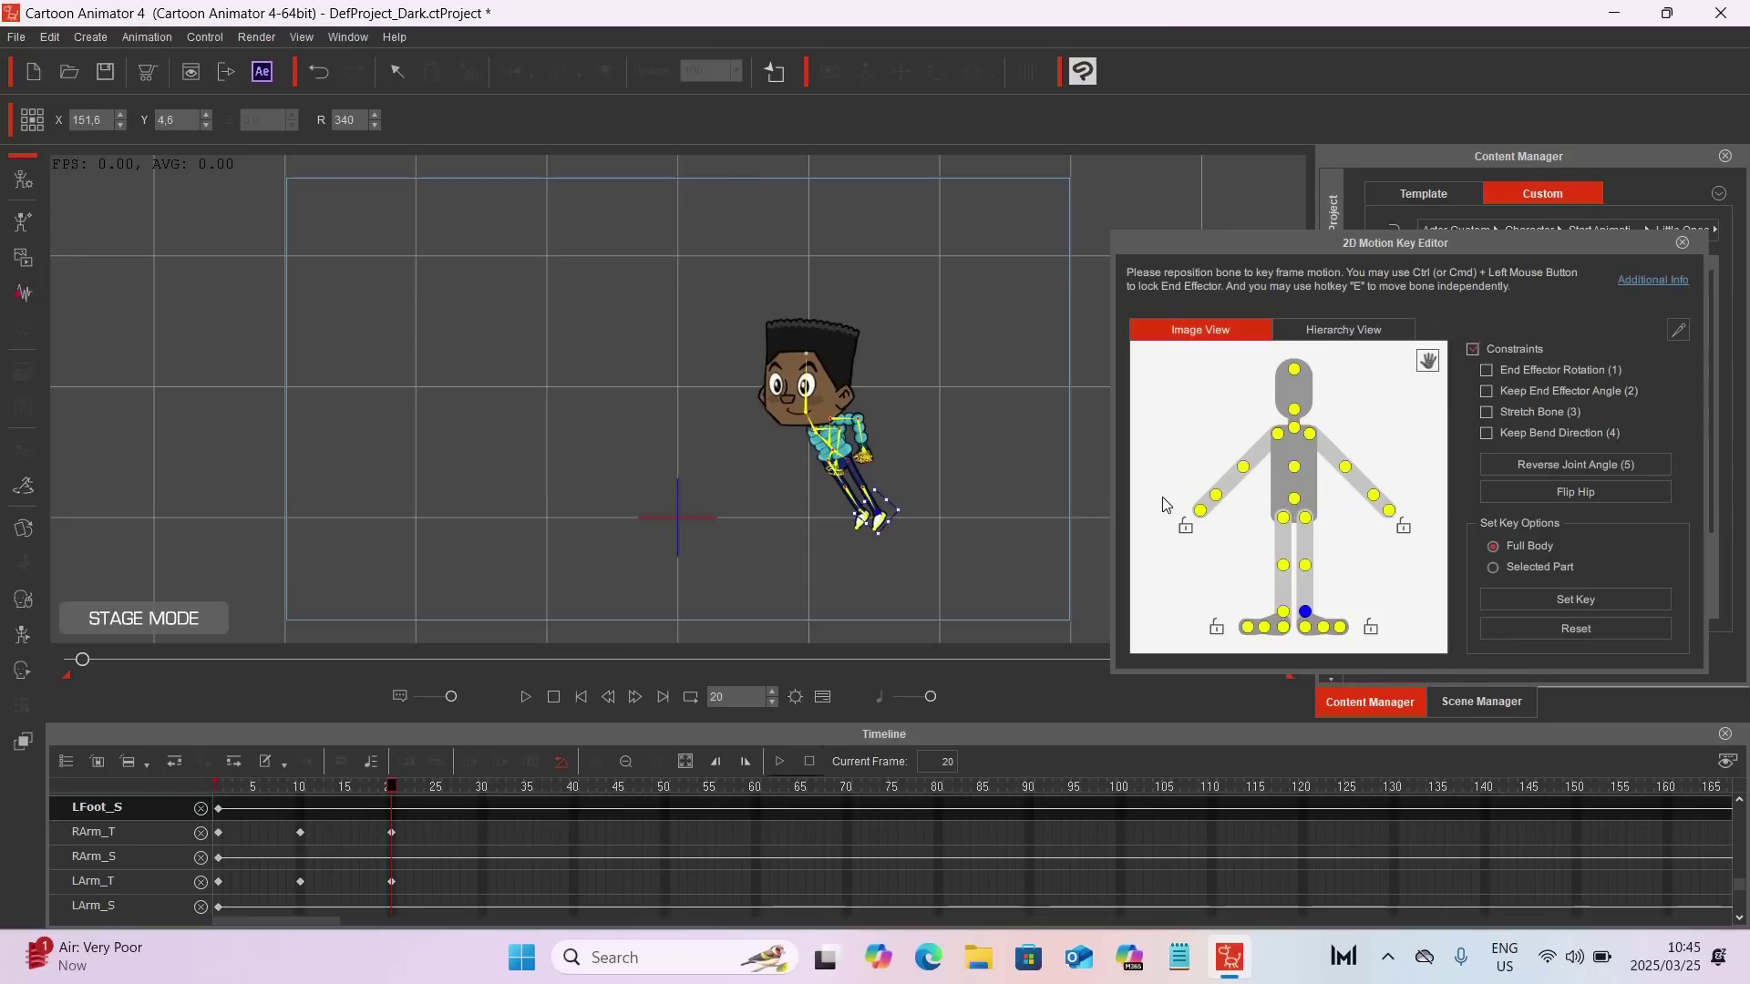
Step: Move the torso up and forward to about X 107, Y 63 and rotate it to 0 degrees
left_click(1294, 470)
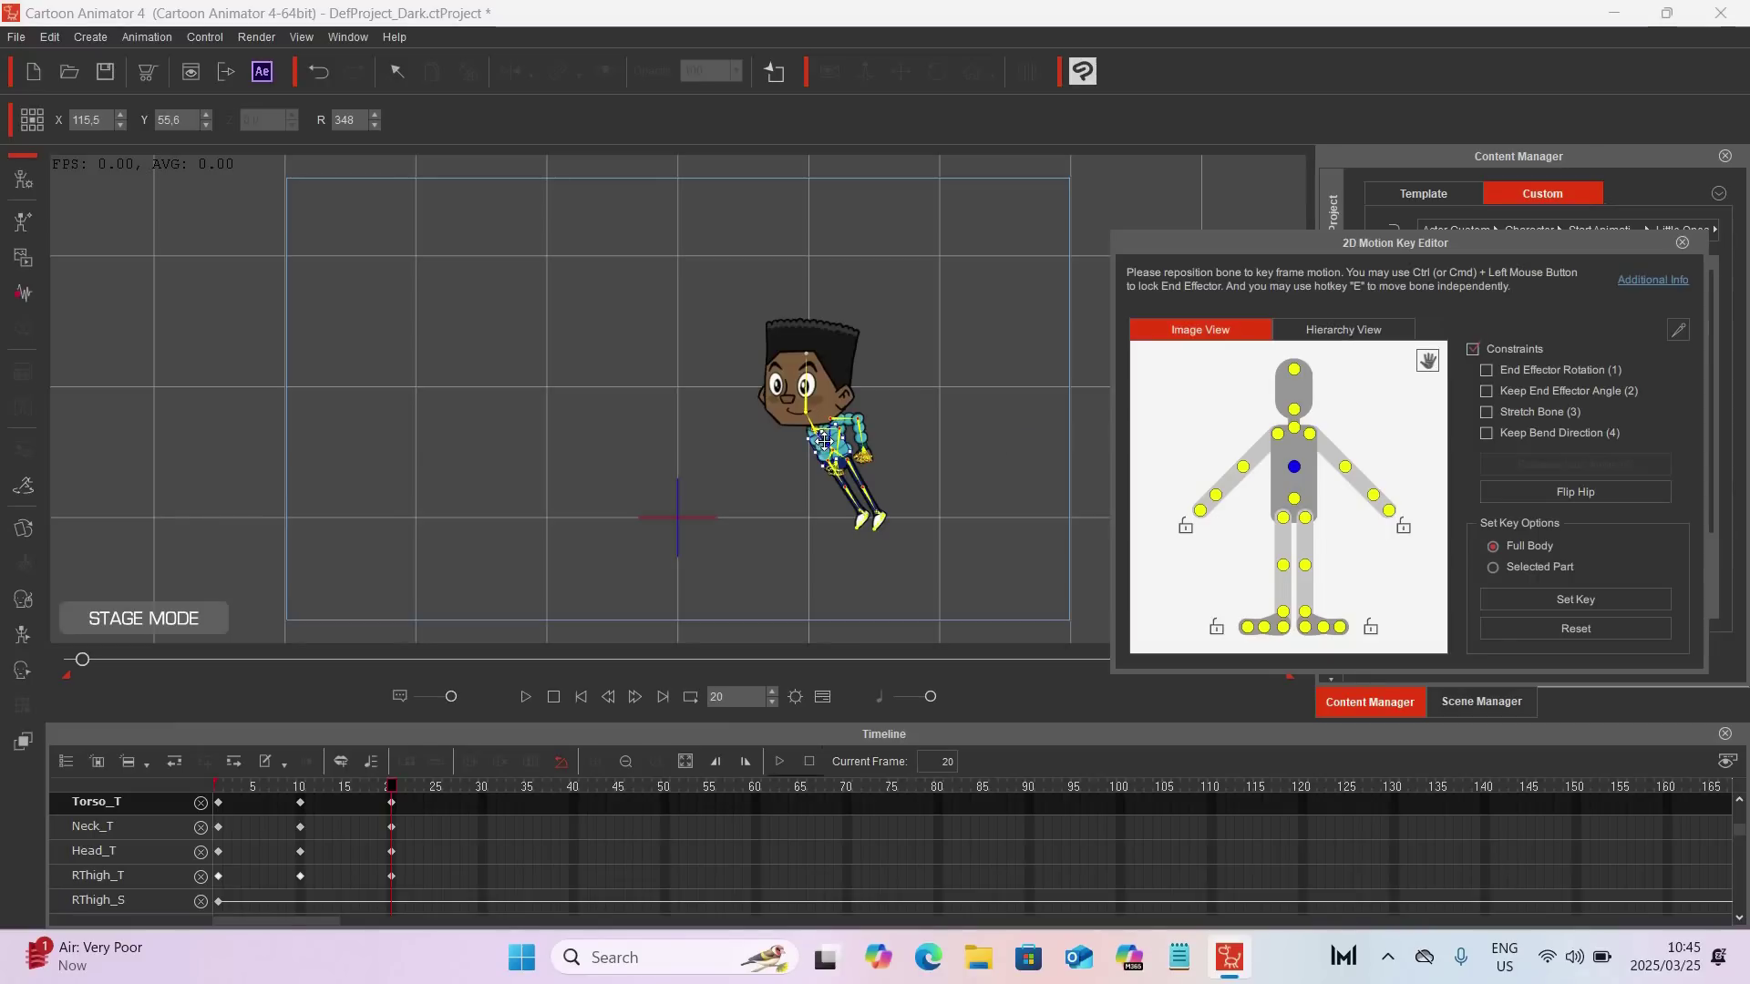
left_click_drag(821, 436, 814, 431)
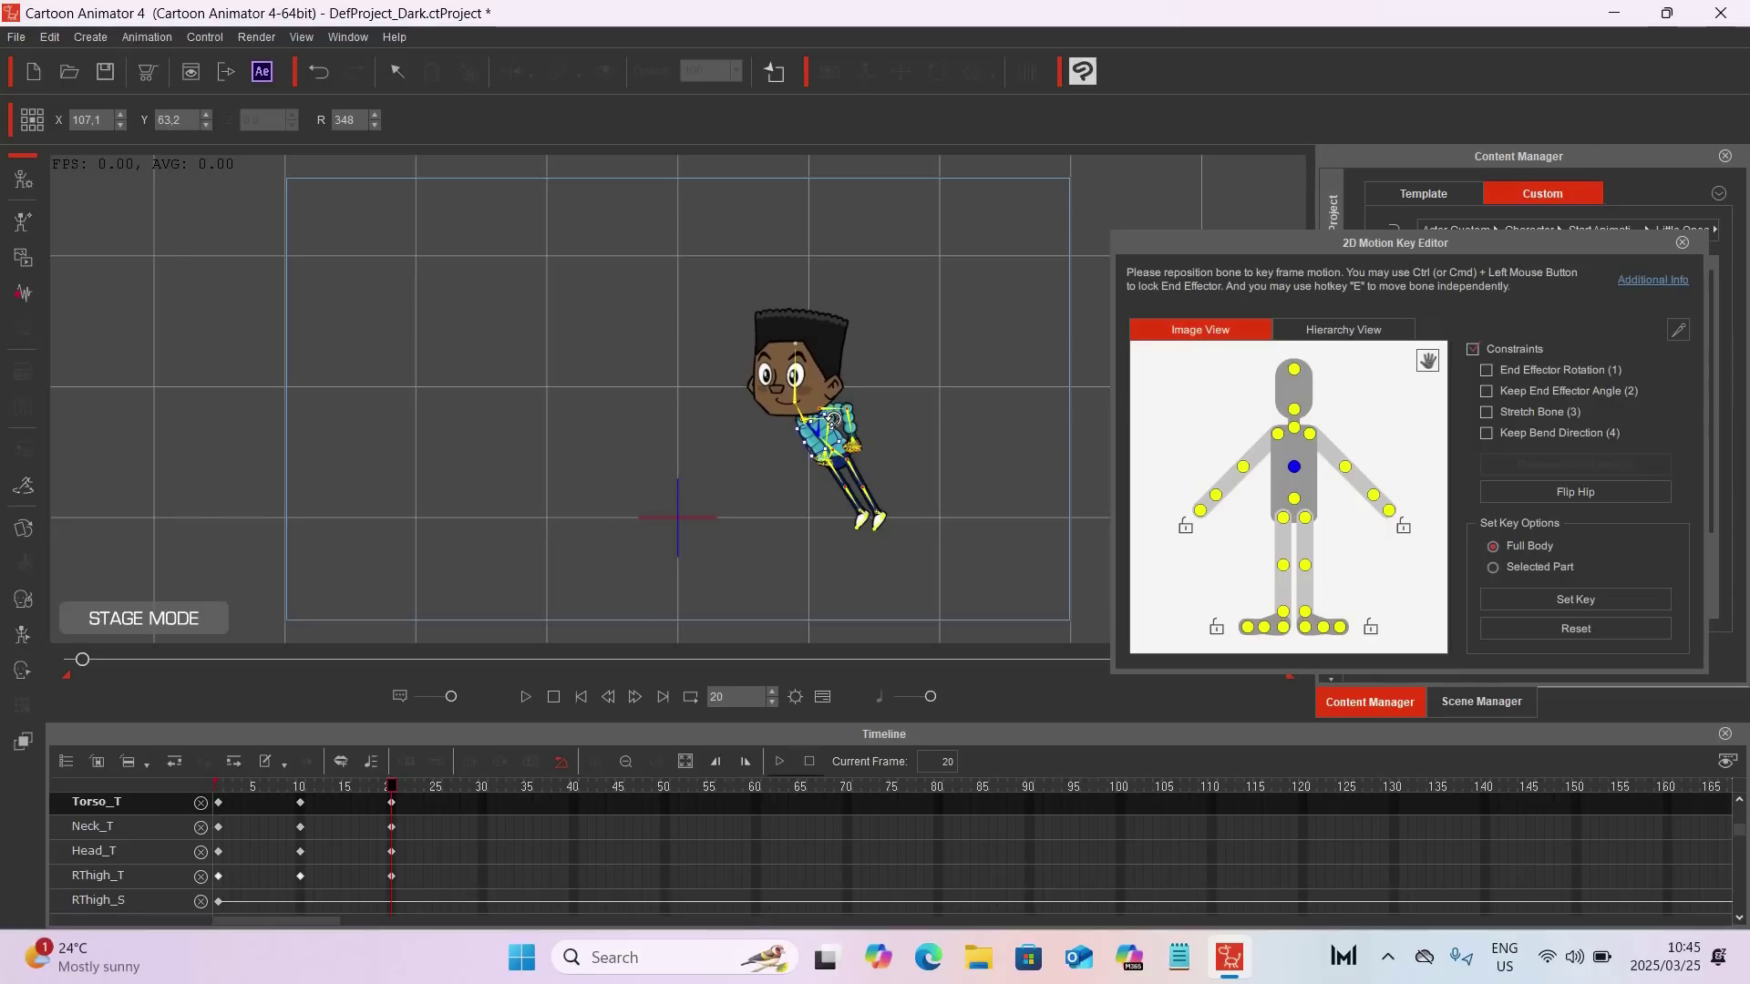
left_click_drag(834, 420, 838, 423)
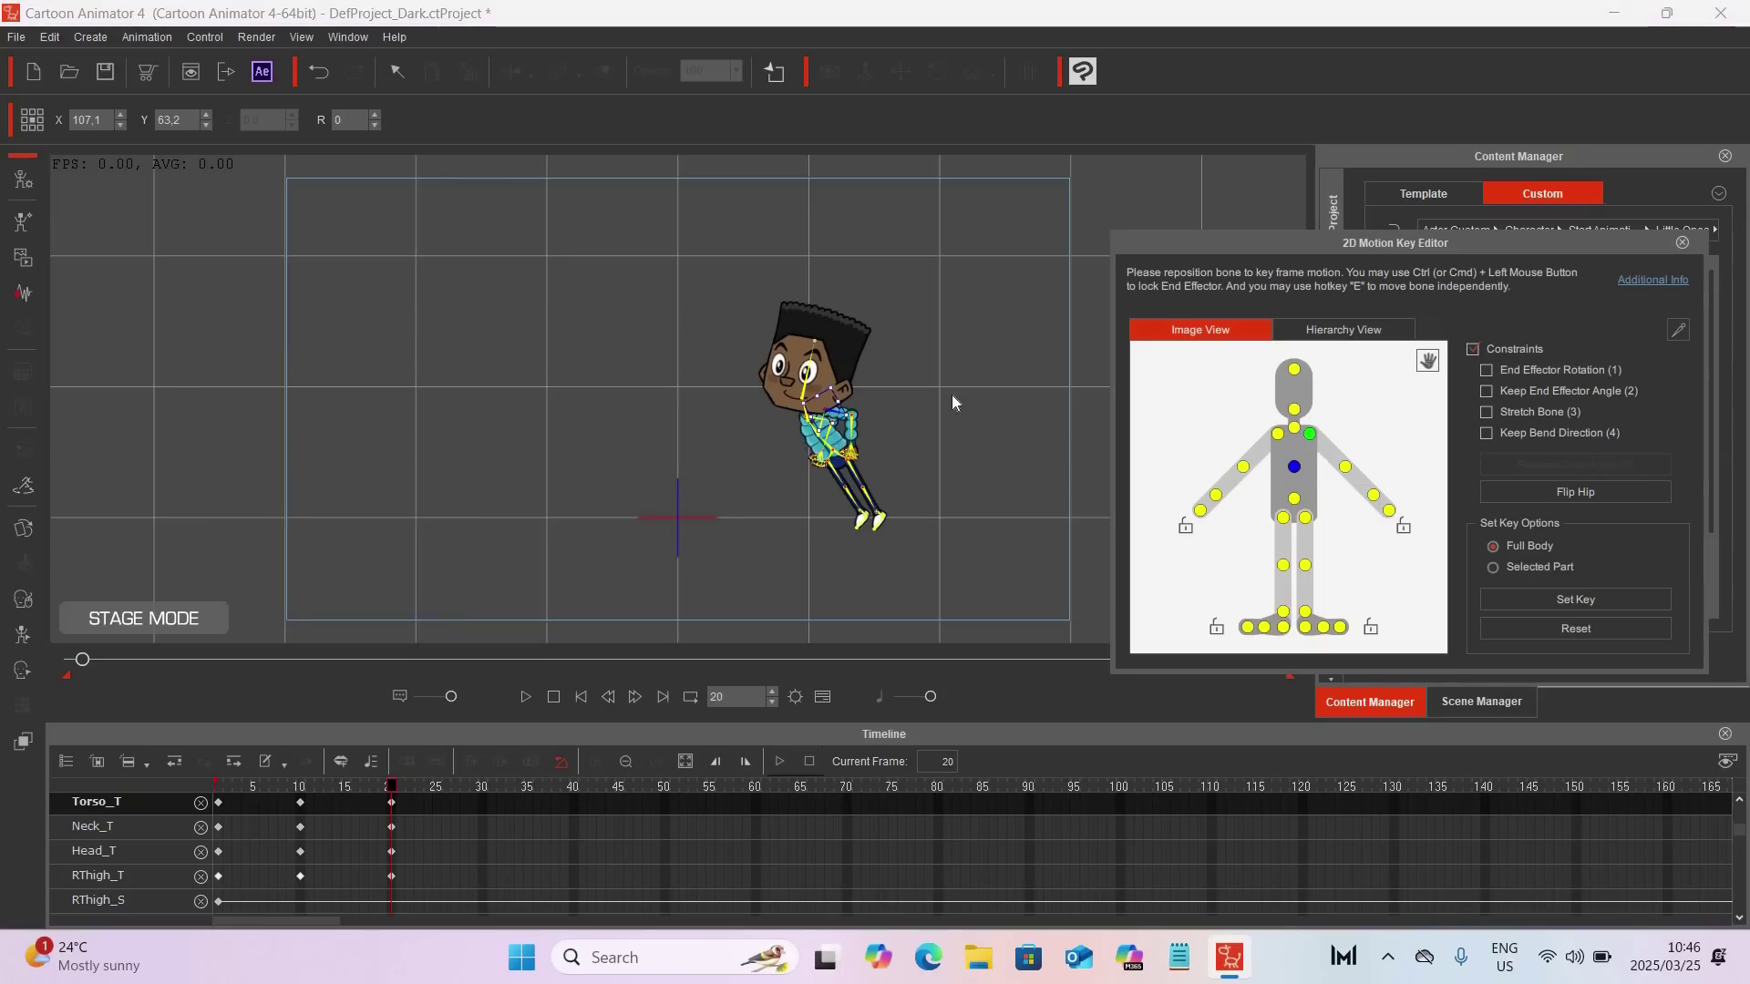
Step: Swing both arms forward in front of the chest, the left arm to about 107 degrees and the right arm to about 3
left_click(839, 386)
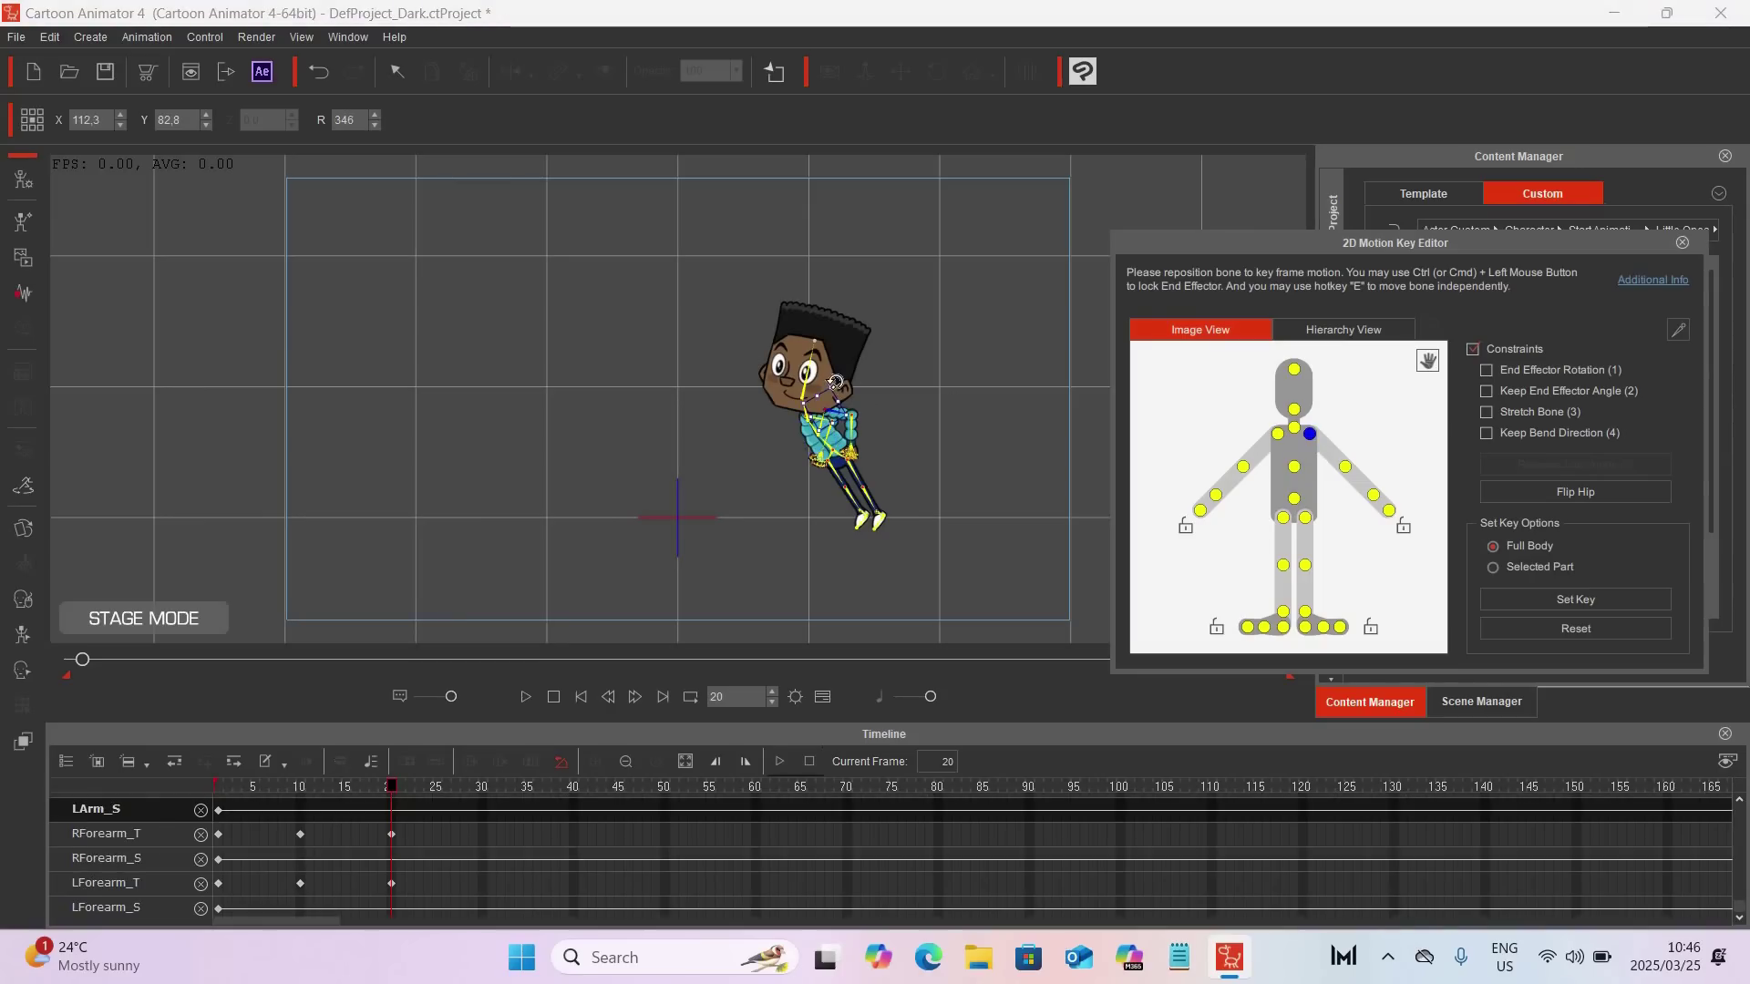
left_click_drag(835, 381, 932, 541)
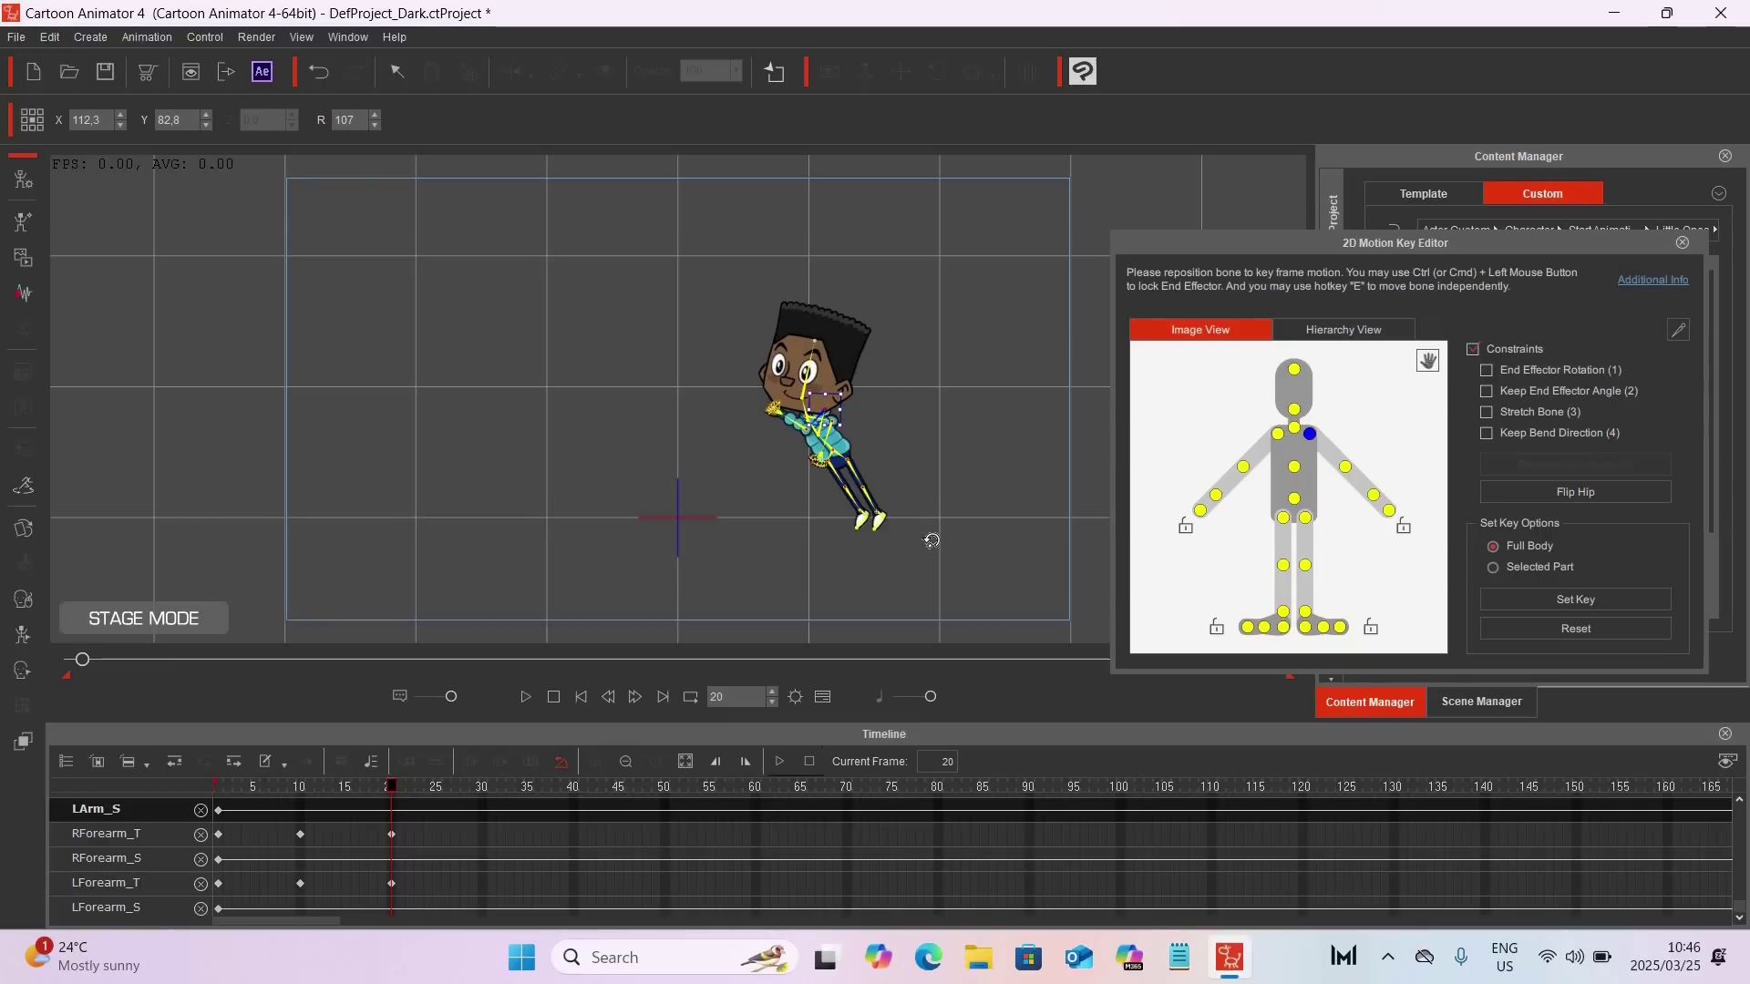
left_click(1278, 435)
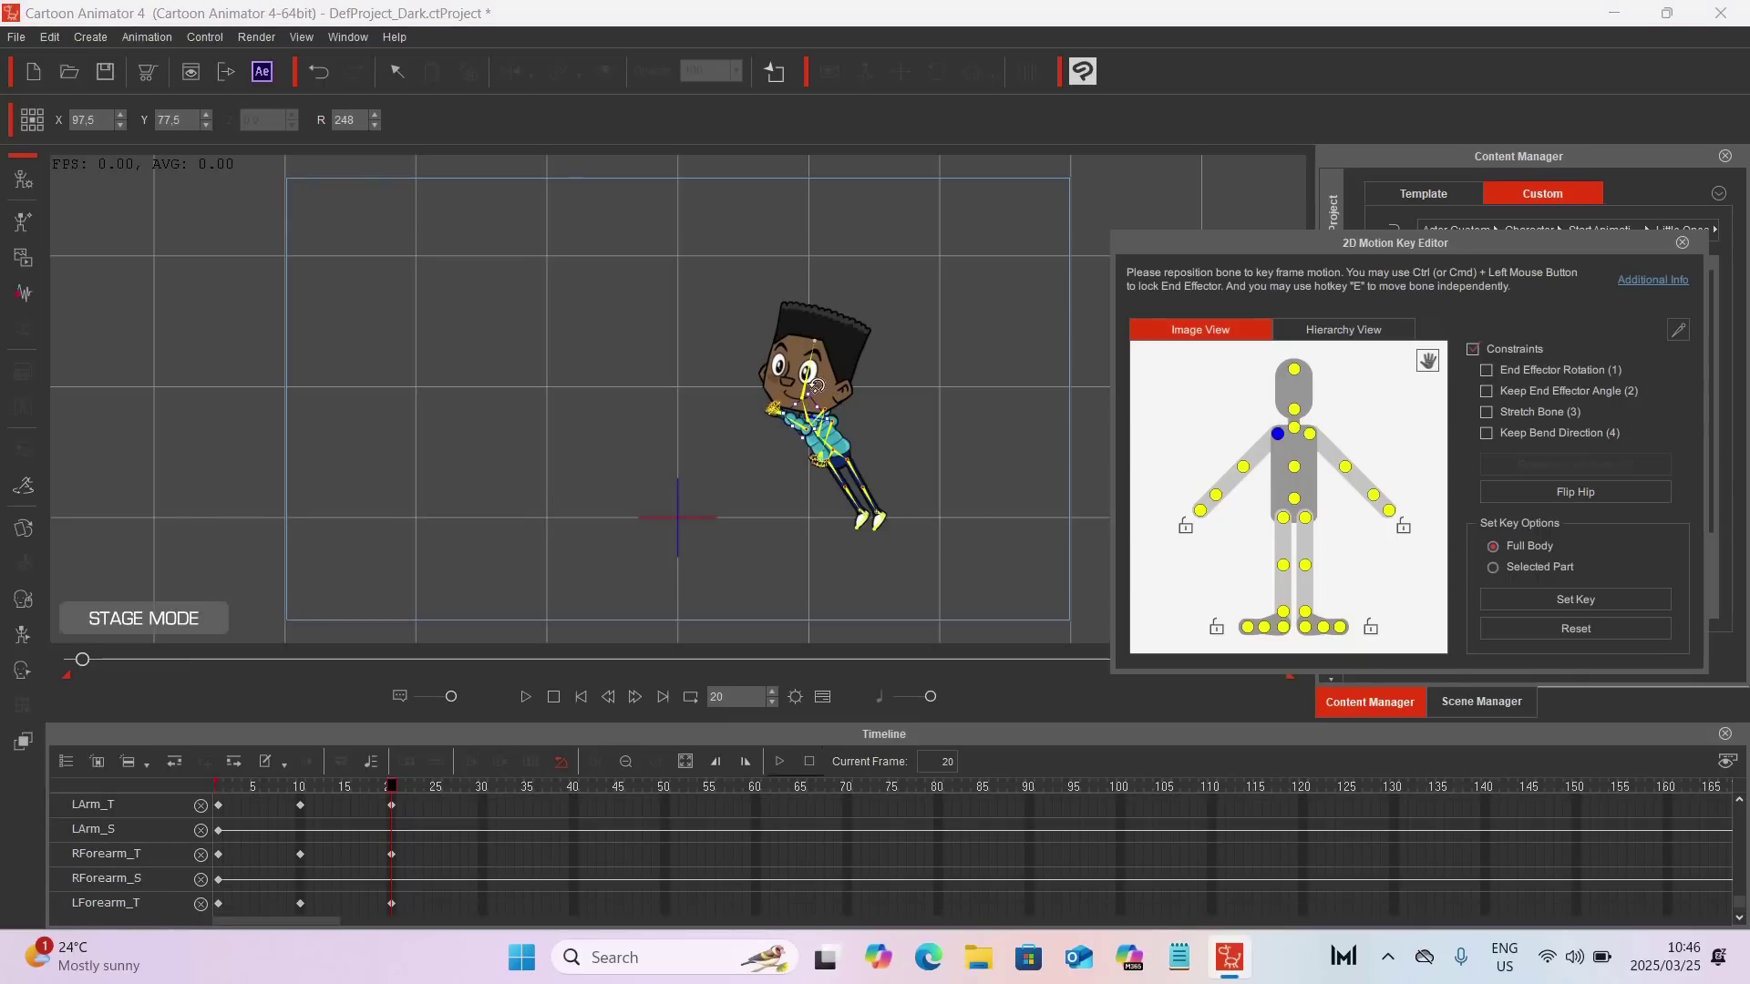
left_click_drag(809, 384, 922, 487)
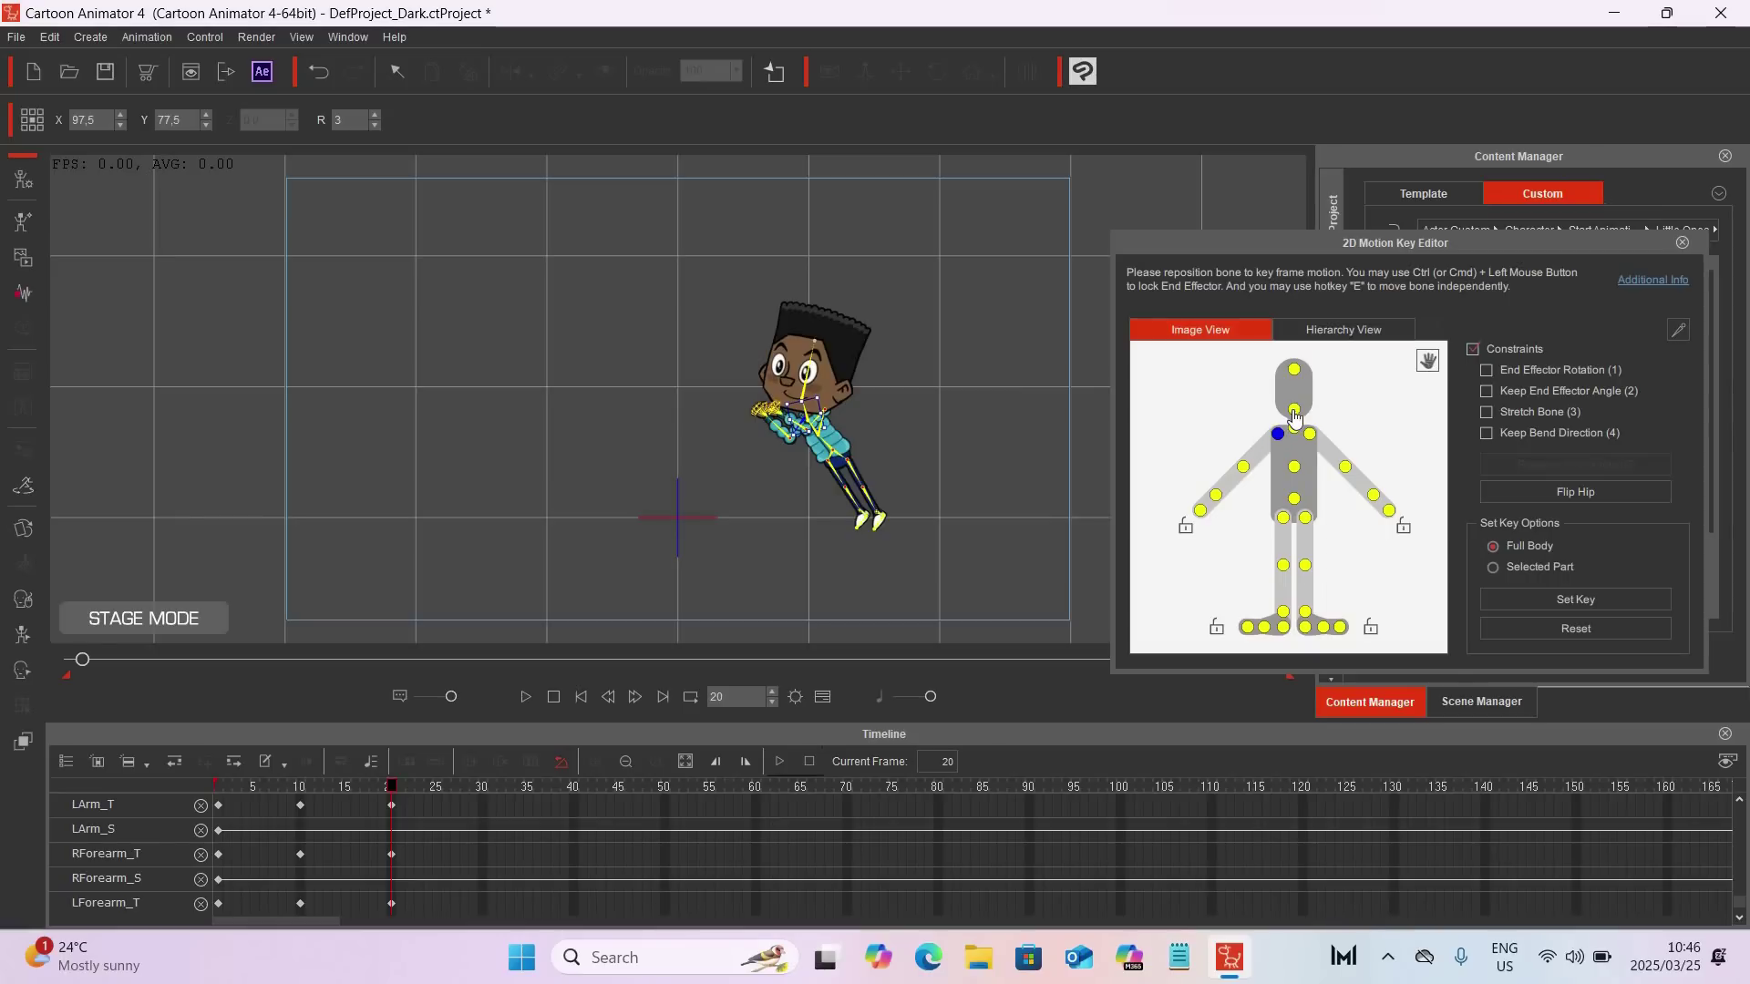
left_click(1294, 411)
left_click_drag(804, 398, 808, 393)
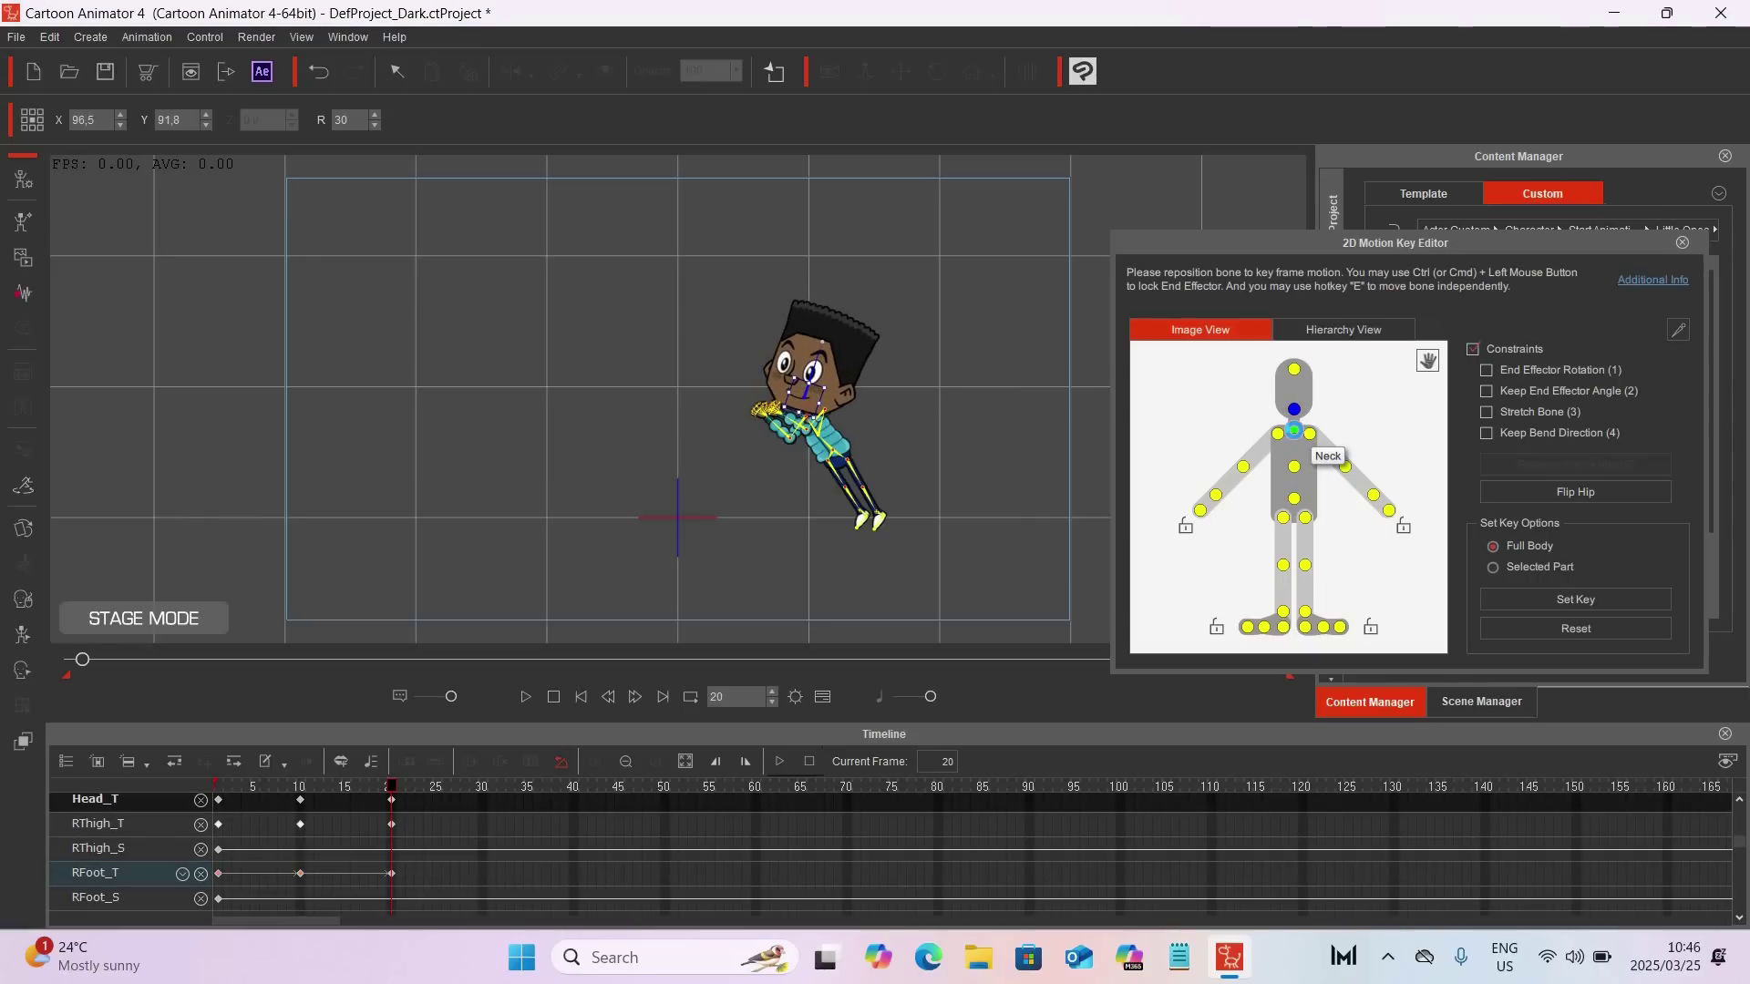
key("ctrl+z")
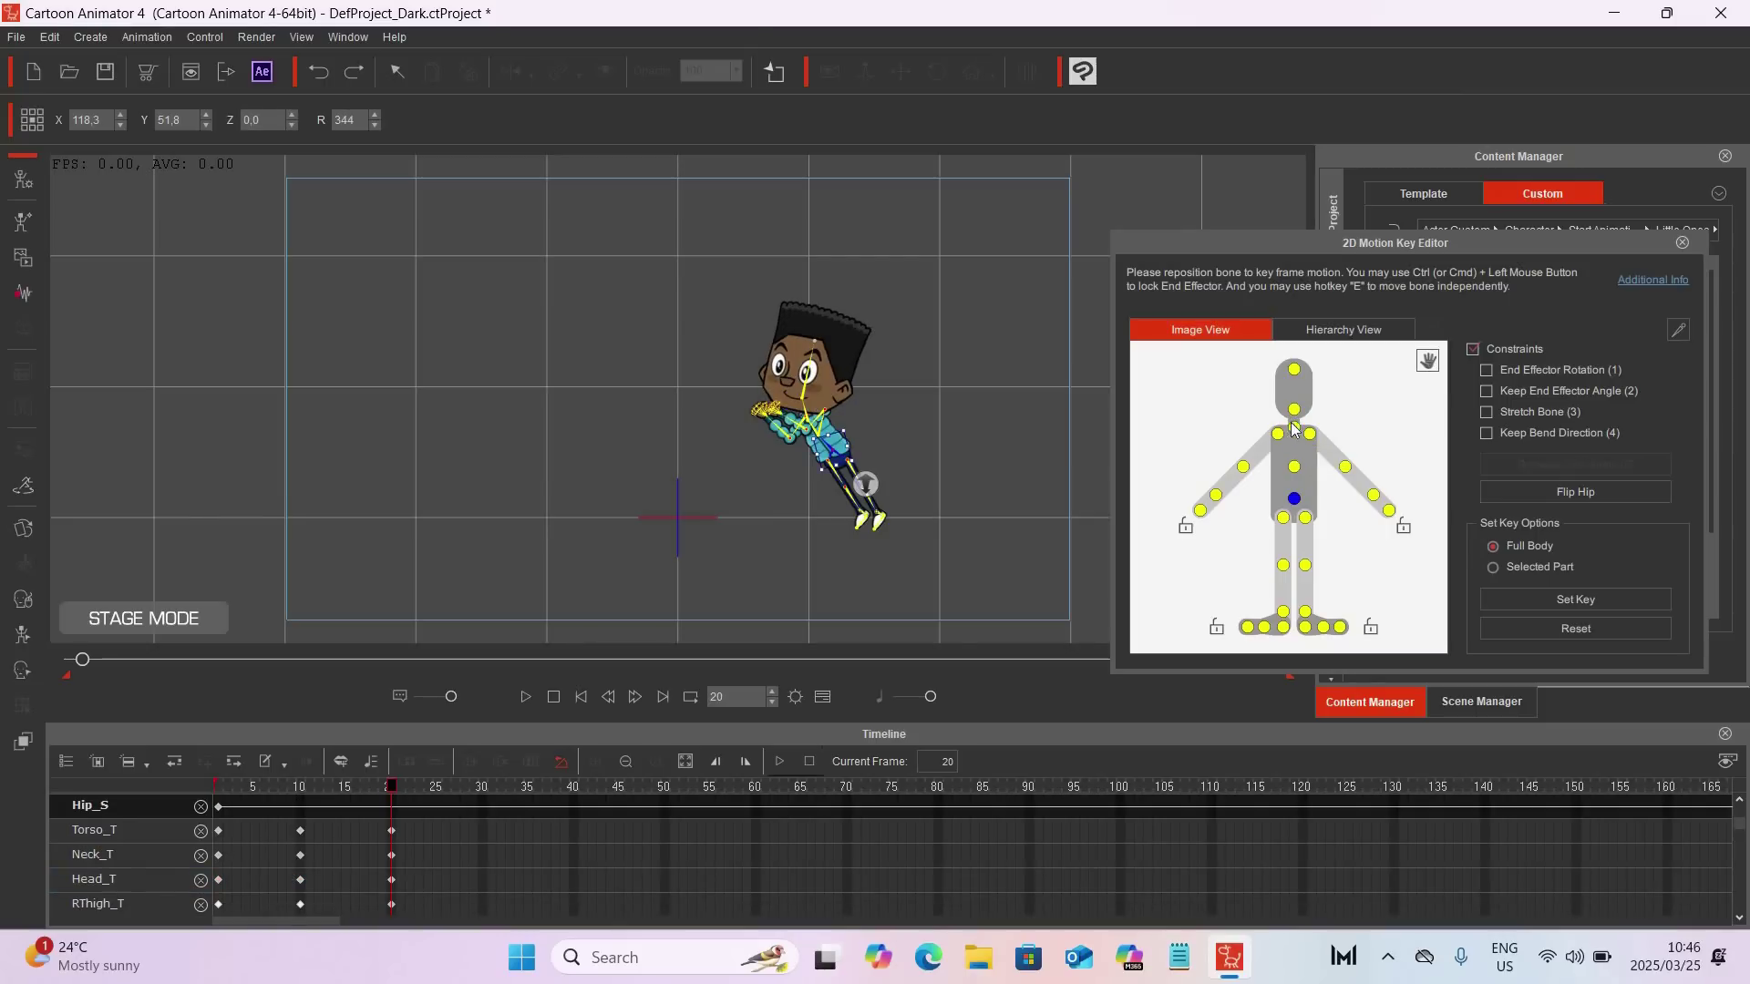
Step: Move the neck up and forward to about X 95, Y 80 at frame 20
left_click(1294, 429)
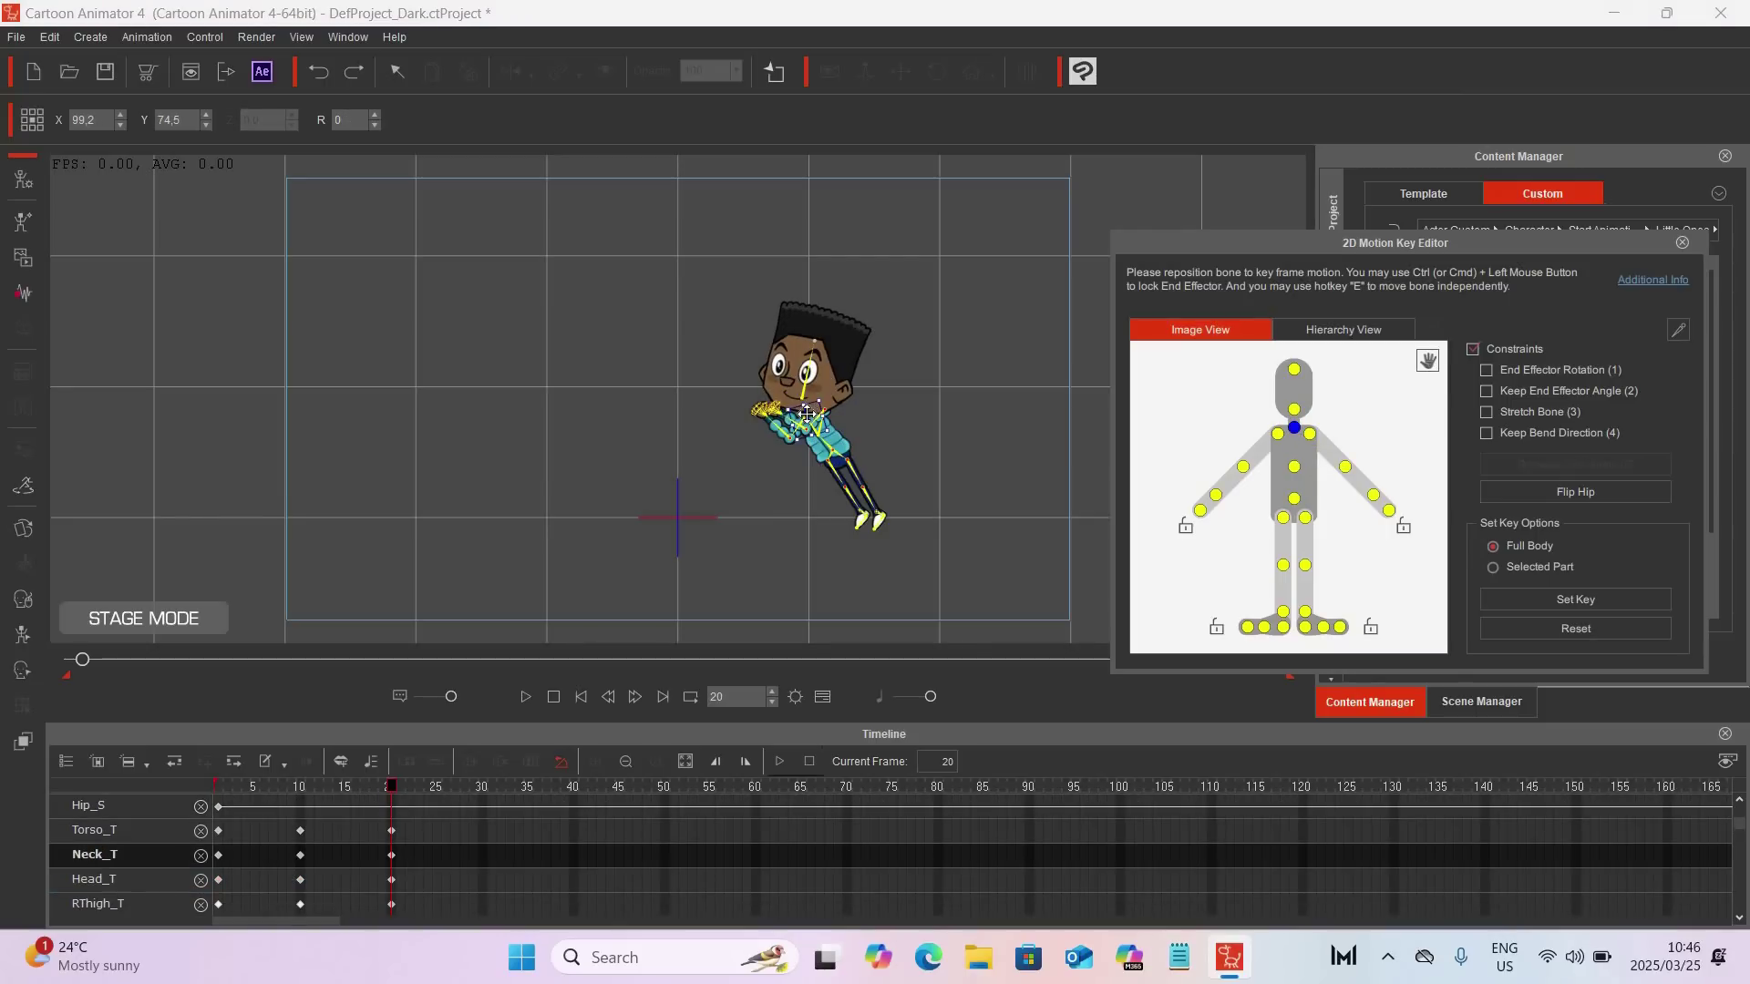
left_click_drag(807, 413, 802, 408)
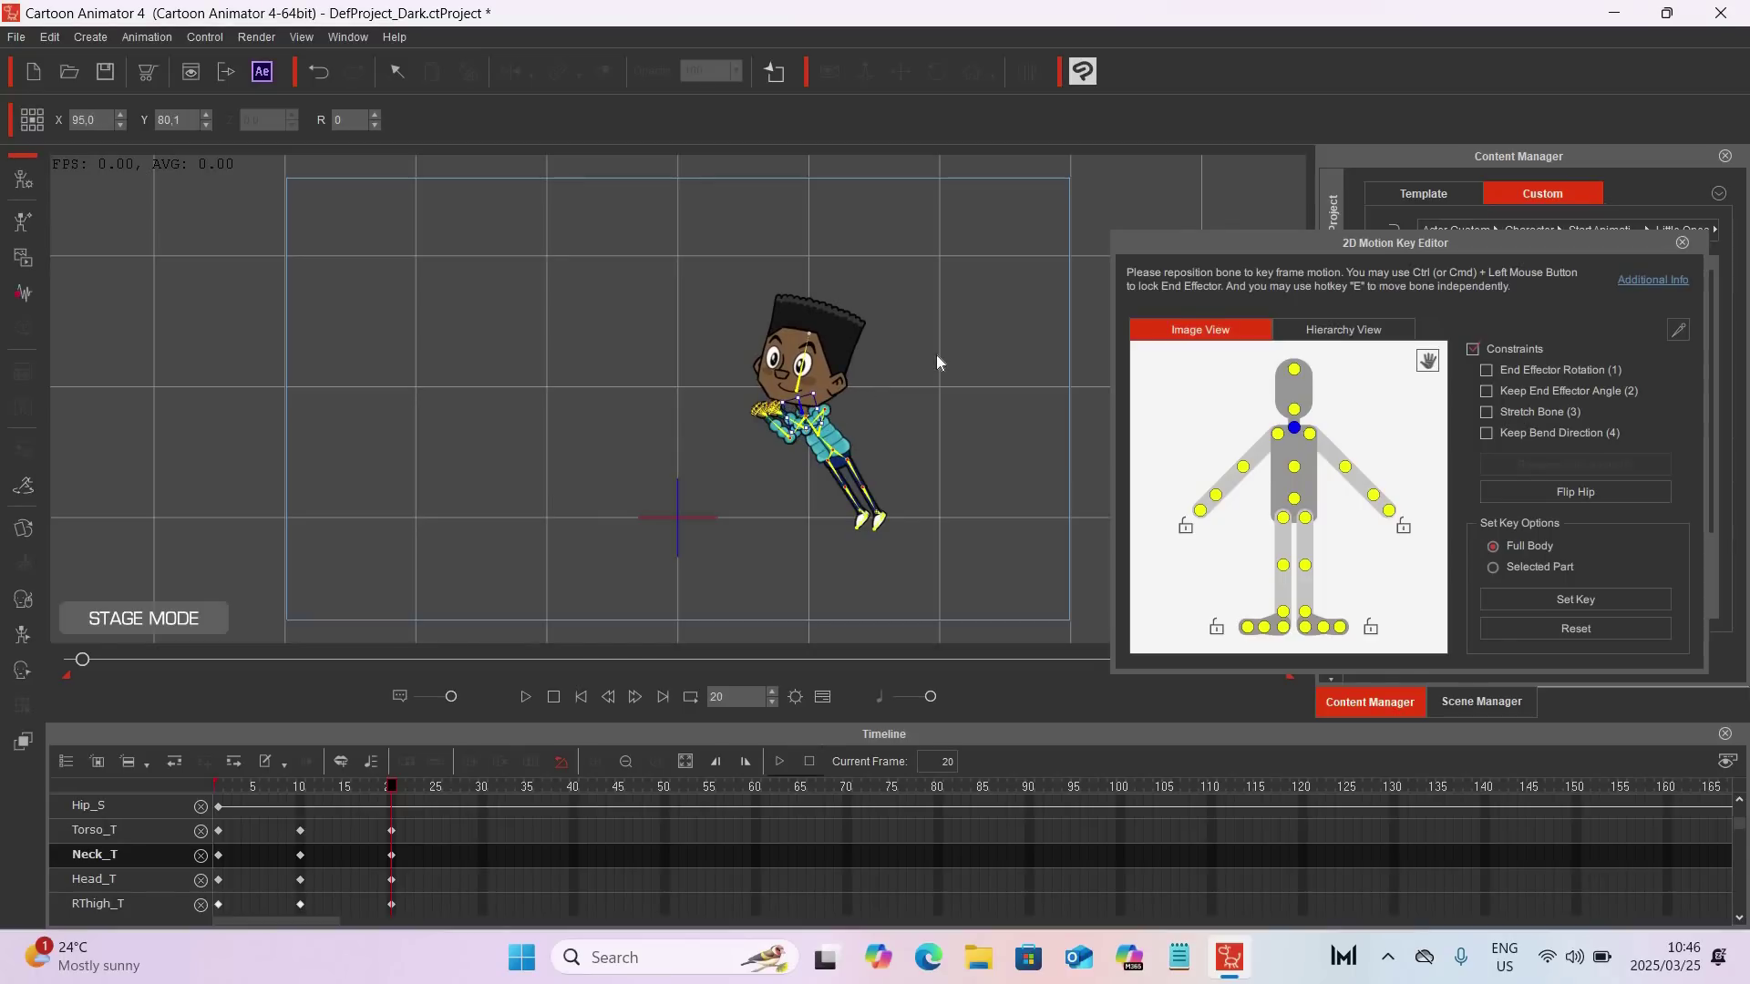
Step: Play the animation from the first frame to review the crouch and take-off poses, and stop playback
left_click(583, 699)
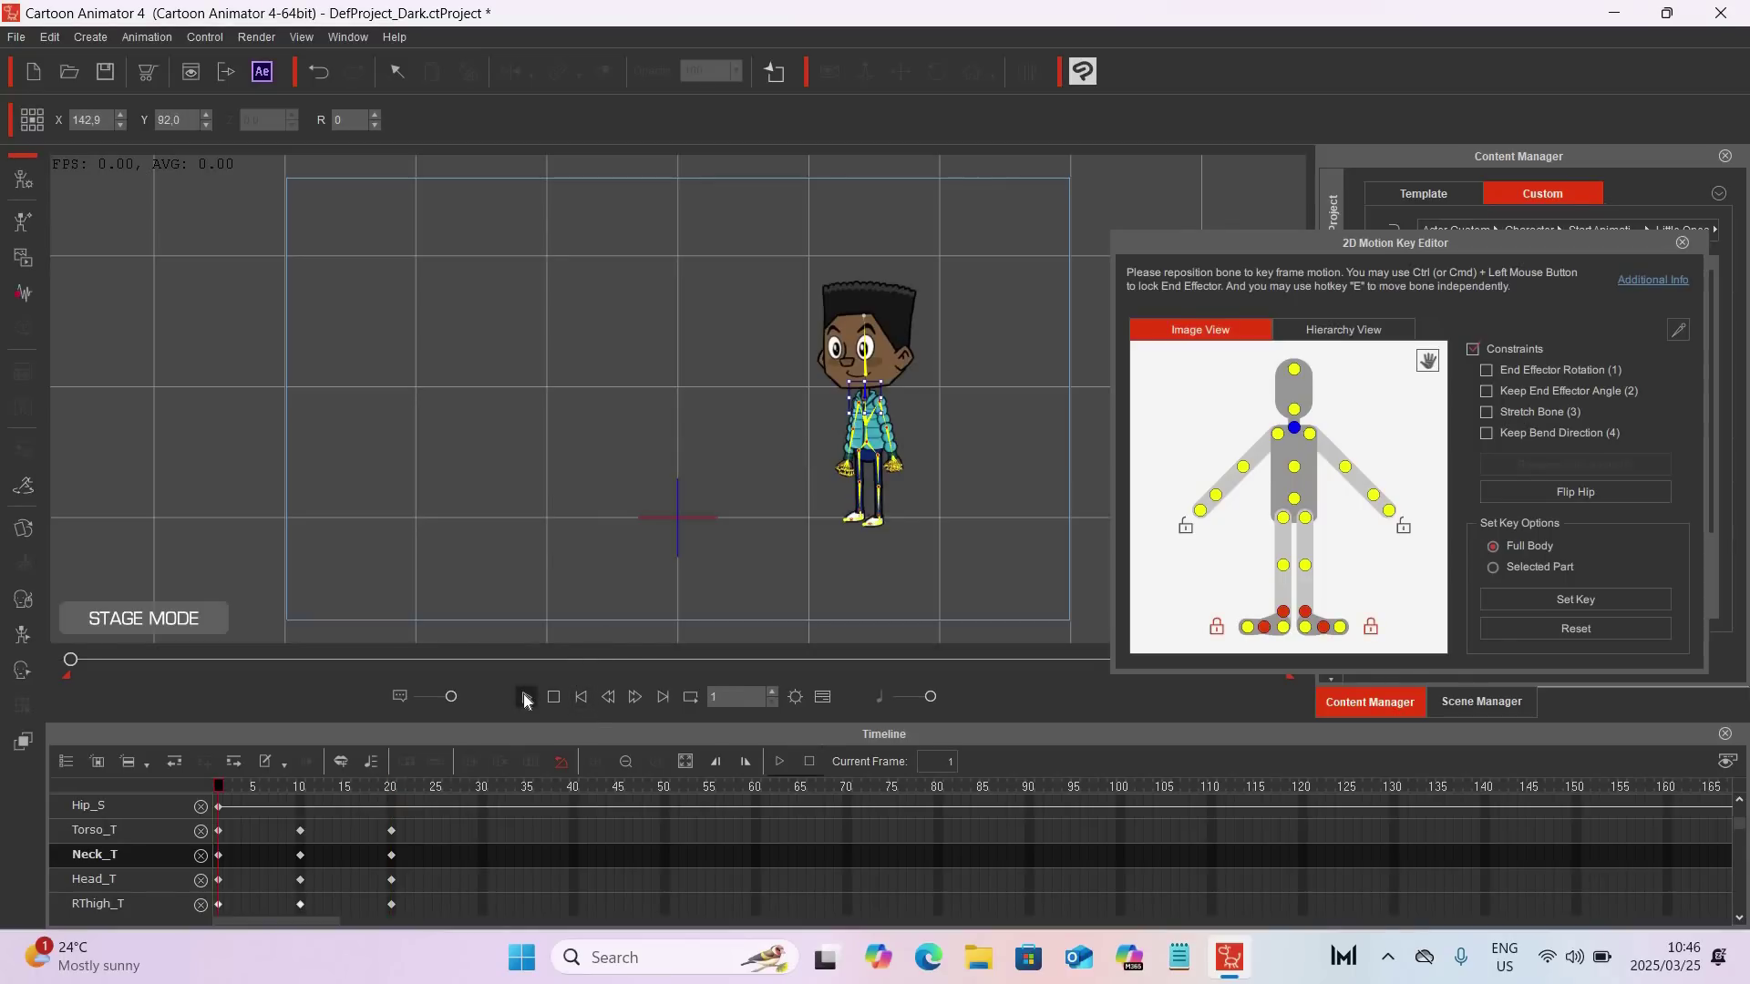
left_click(526, 697)
left_click(527, 697)
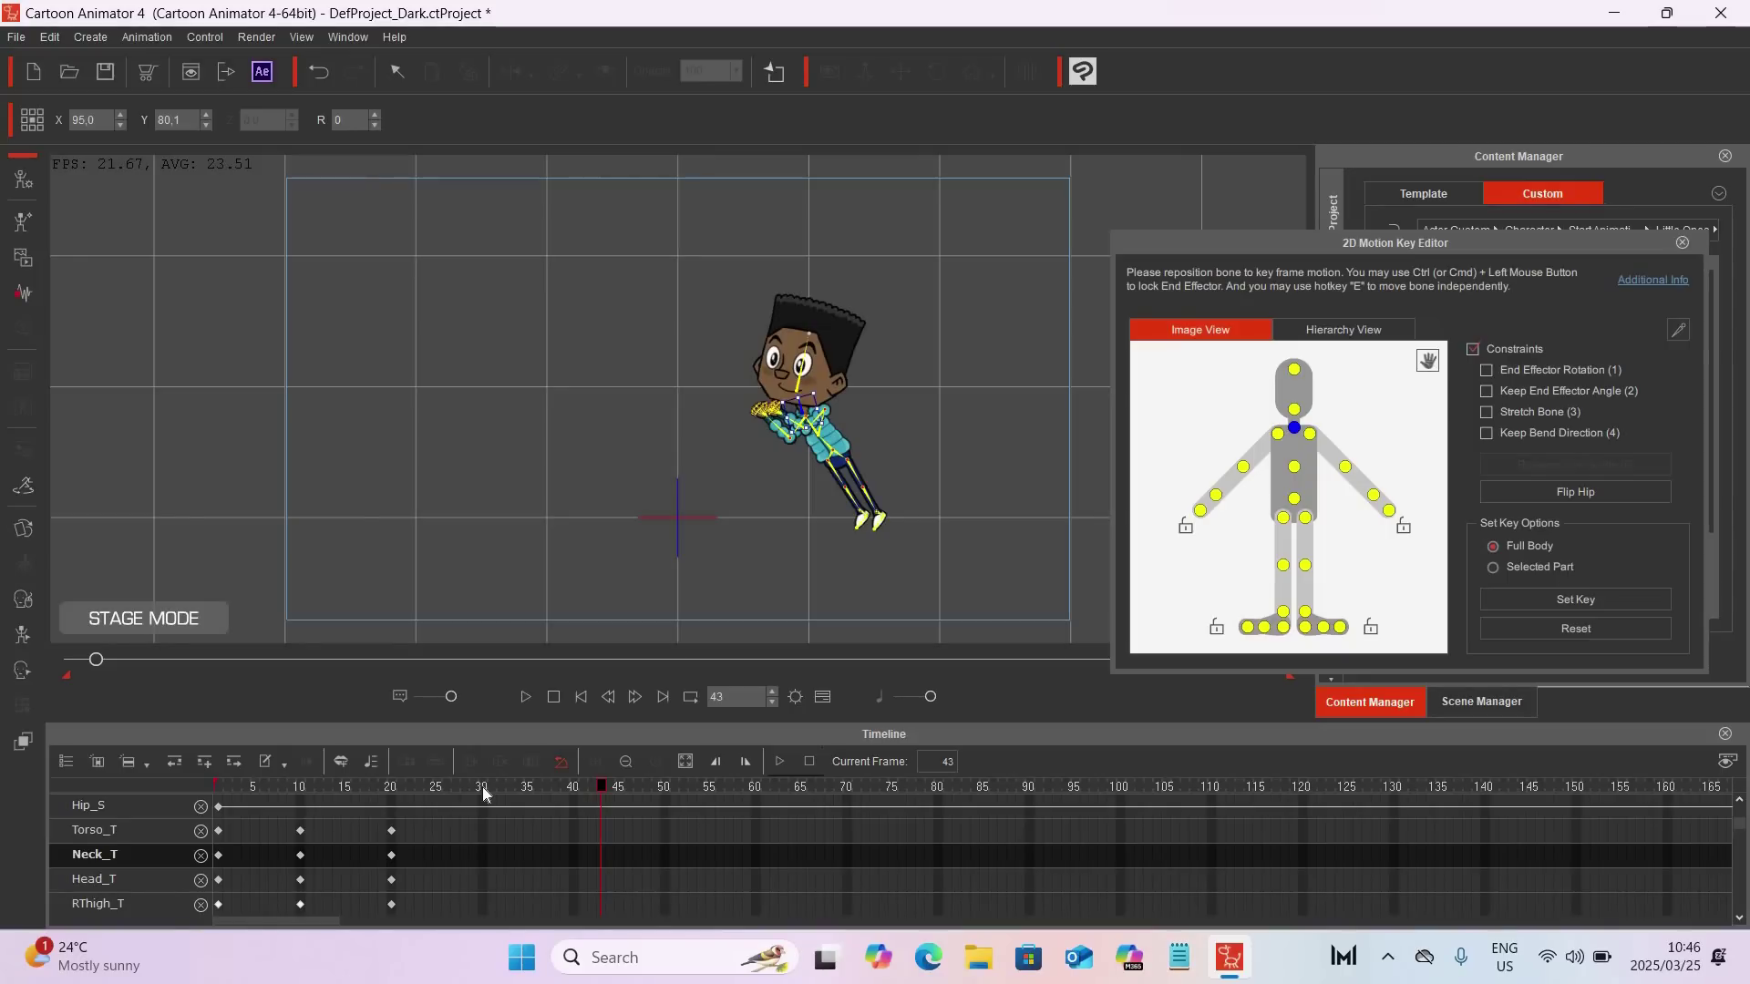
Step: At frame 30, move the hip up and forward to about X 58, Y 90 and the torso to about X 58, Y 105
left_click(483, 786)
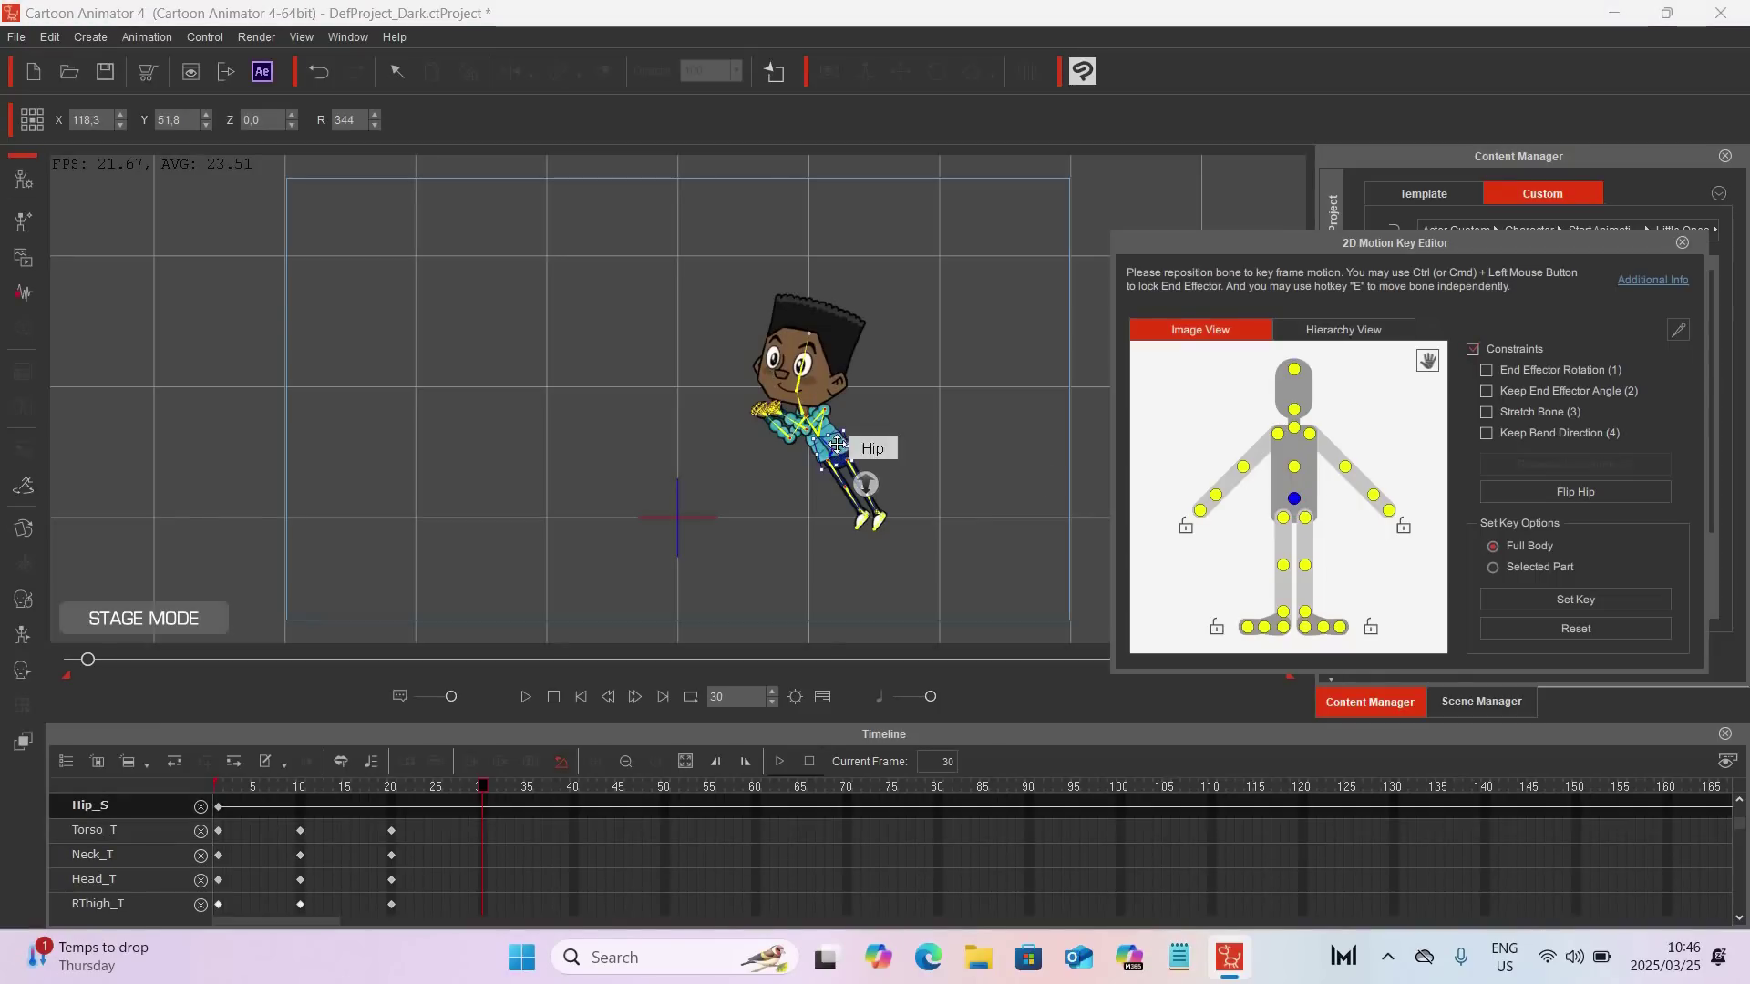
left_click_drag(814, 433, 774, 381)
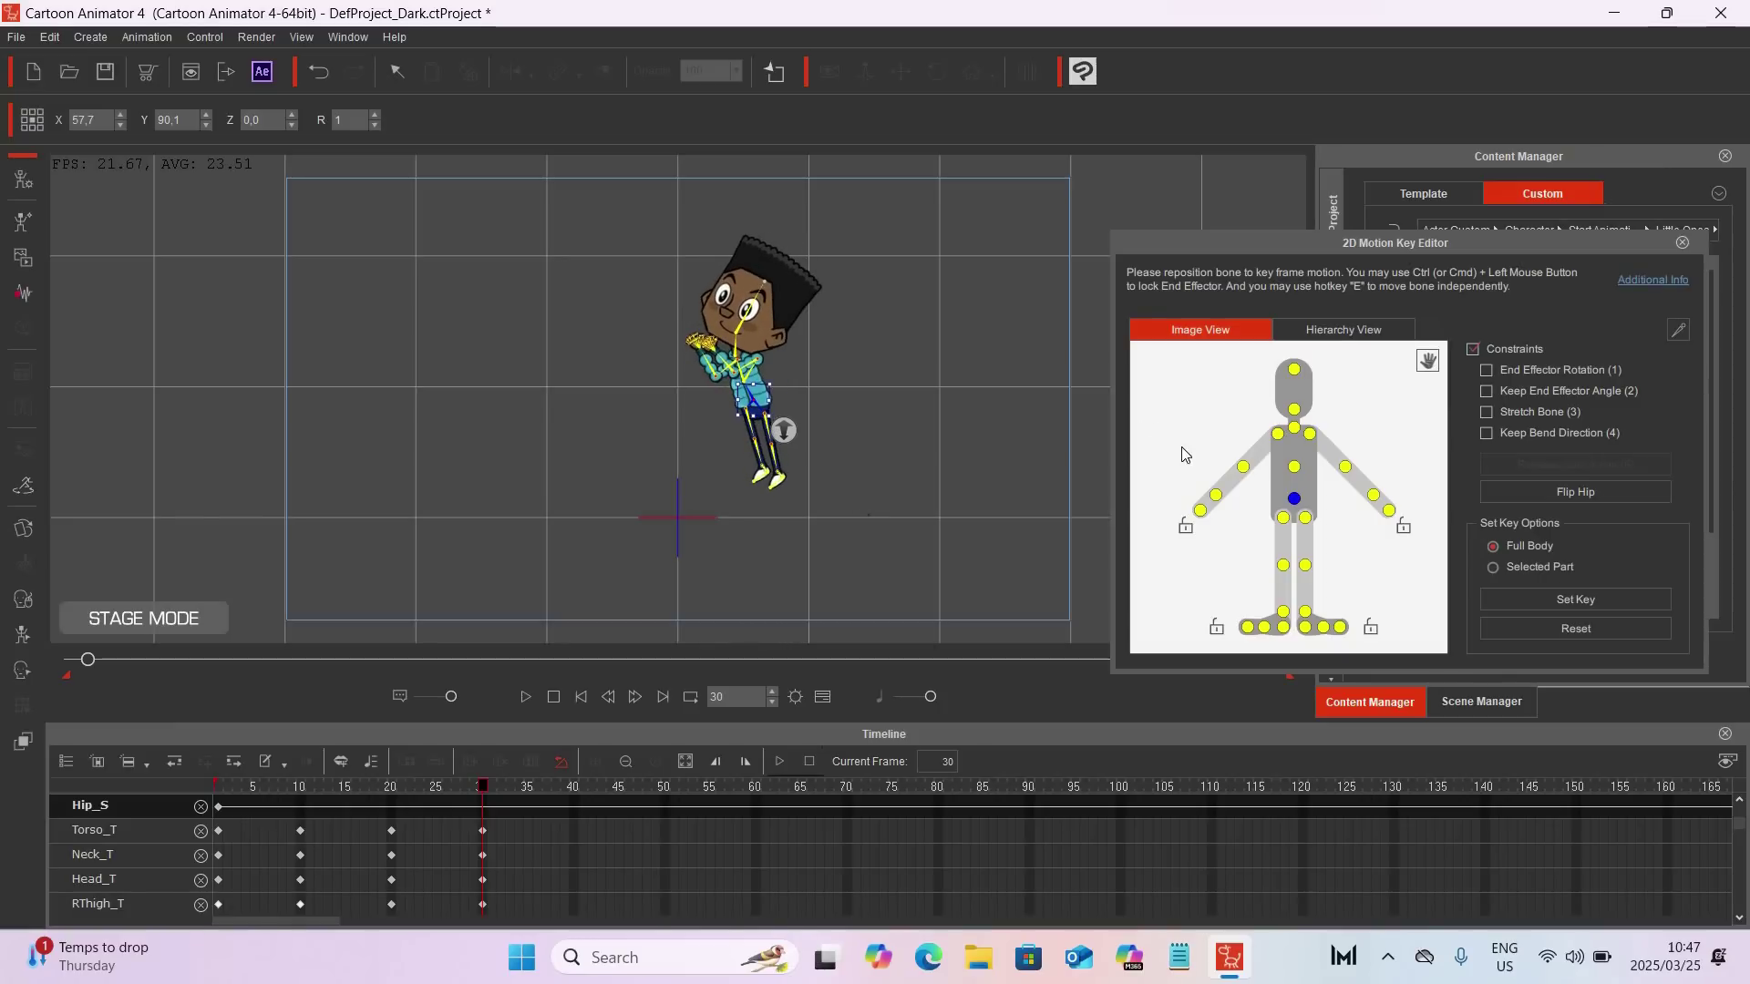
left_click(1294, 471)
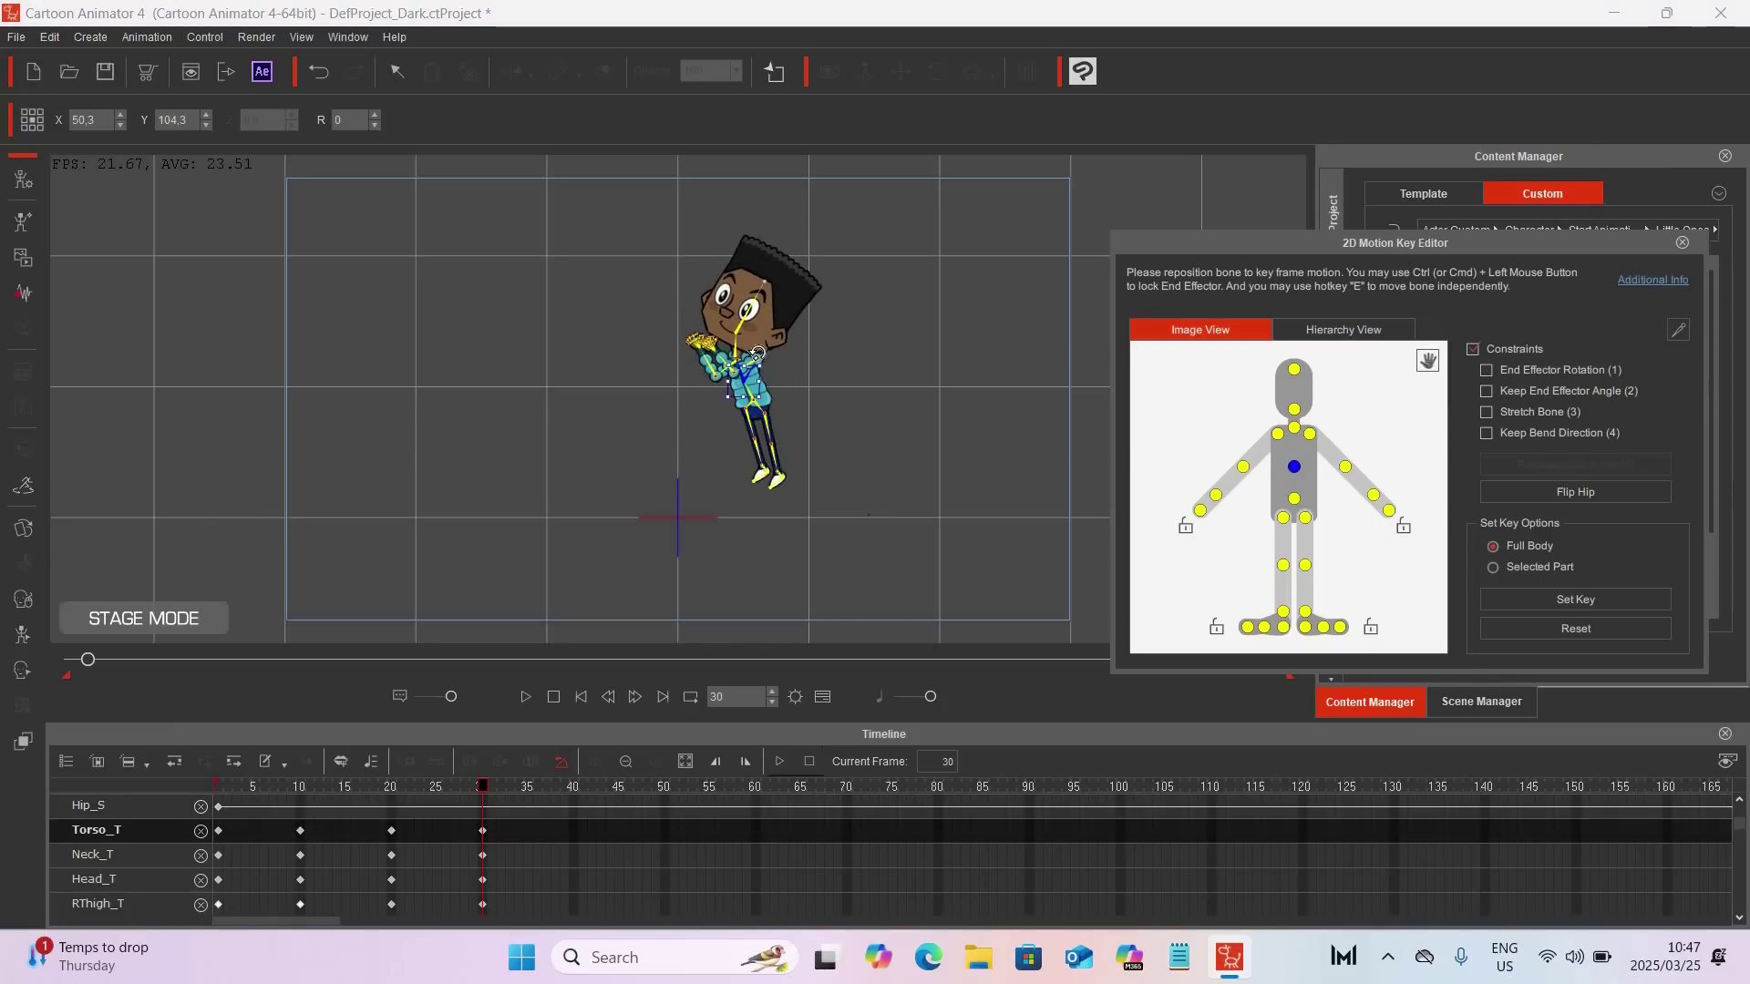
left_click_drag(738, 383, 748, 381)
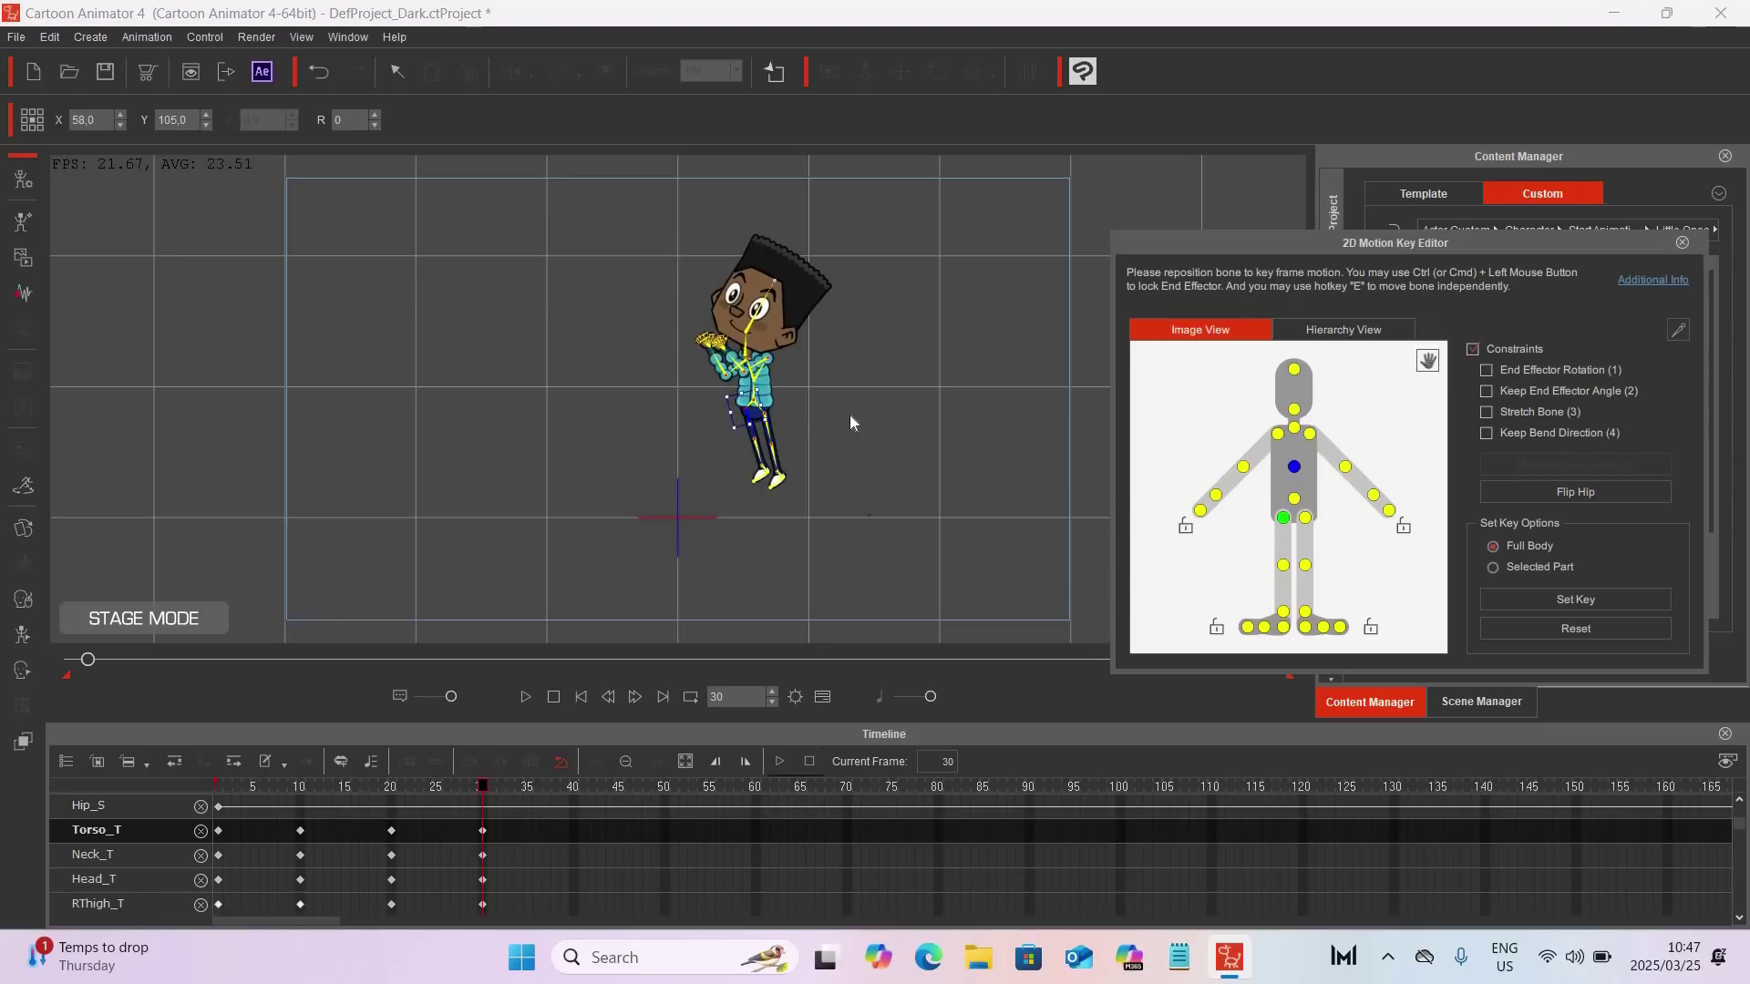
Step: Bend the right leg in mid-air, raising the thigh to about 100 degrees and folding the shank to about 205 degrees
left_click(1282, 519)
left_click_drag(745, 375, 782, 389)
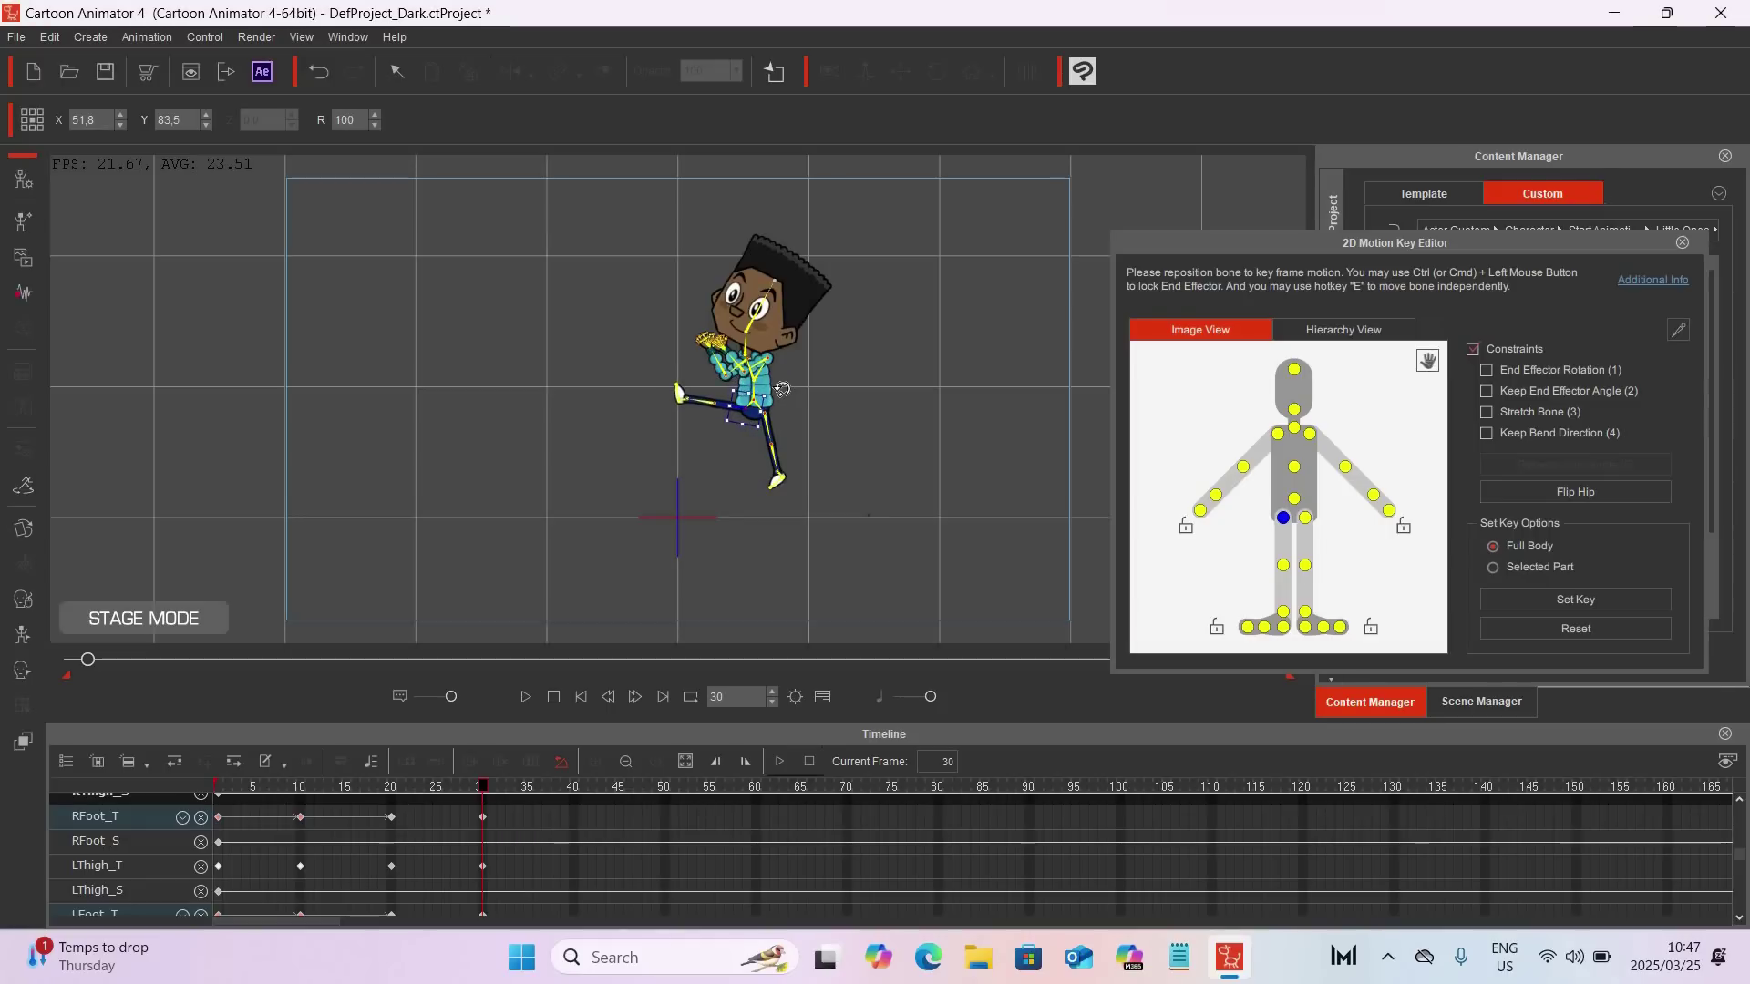
left_click(1284, 565)
left_click_drag(697, 372, 710, 475)
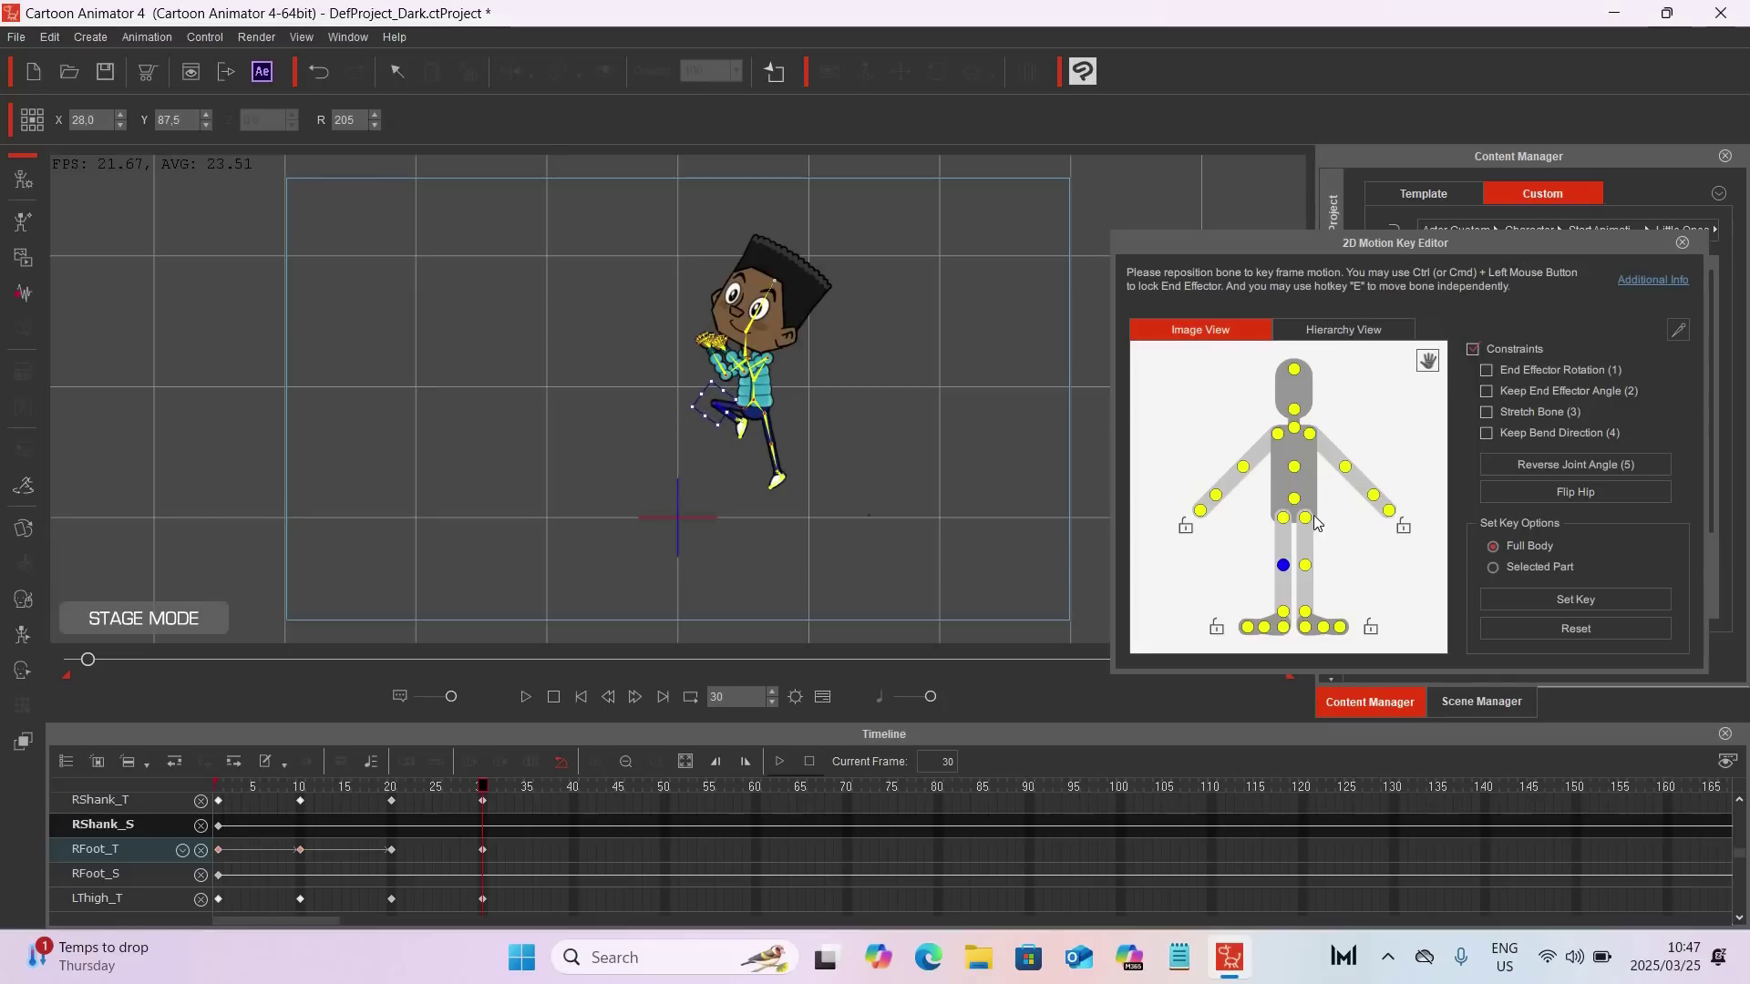
Step: Bend the left leg to match, raising the thigh to about 106 degrees and folding the shank to about 240 degrees
left_click(784, 394)
left_click_drag(783, 385, 812, 508)
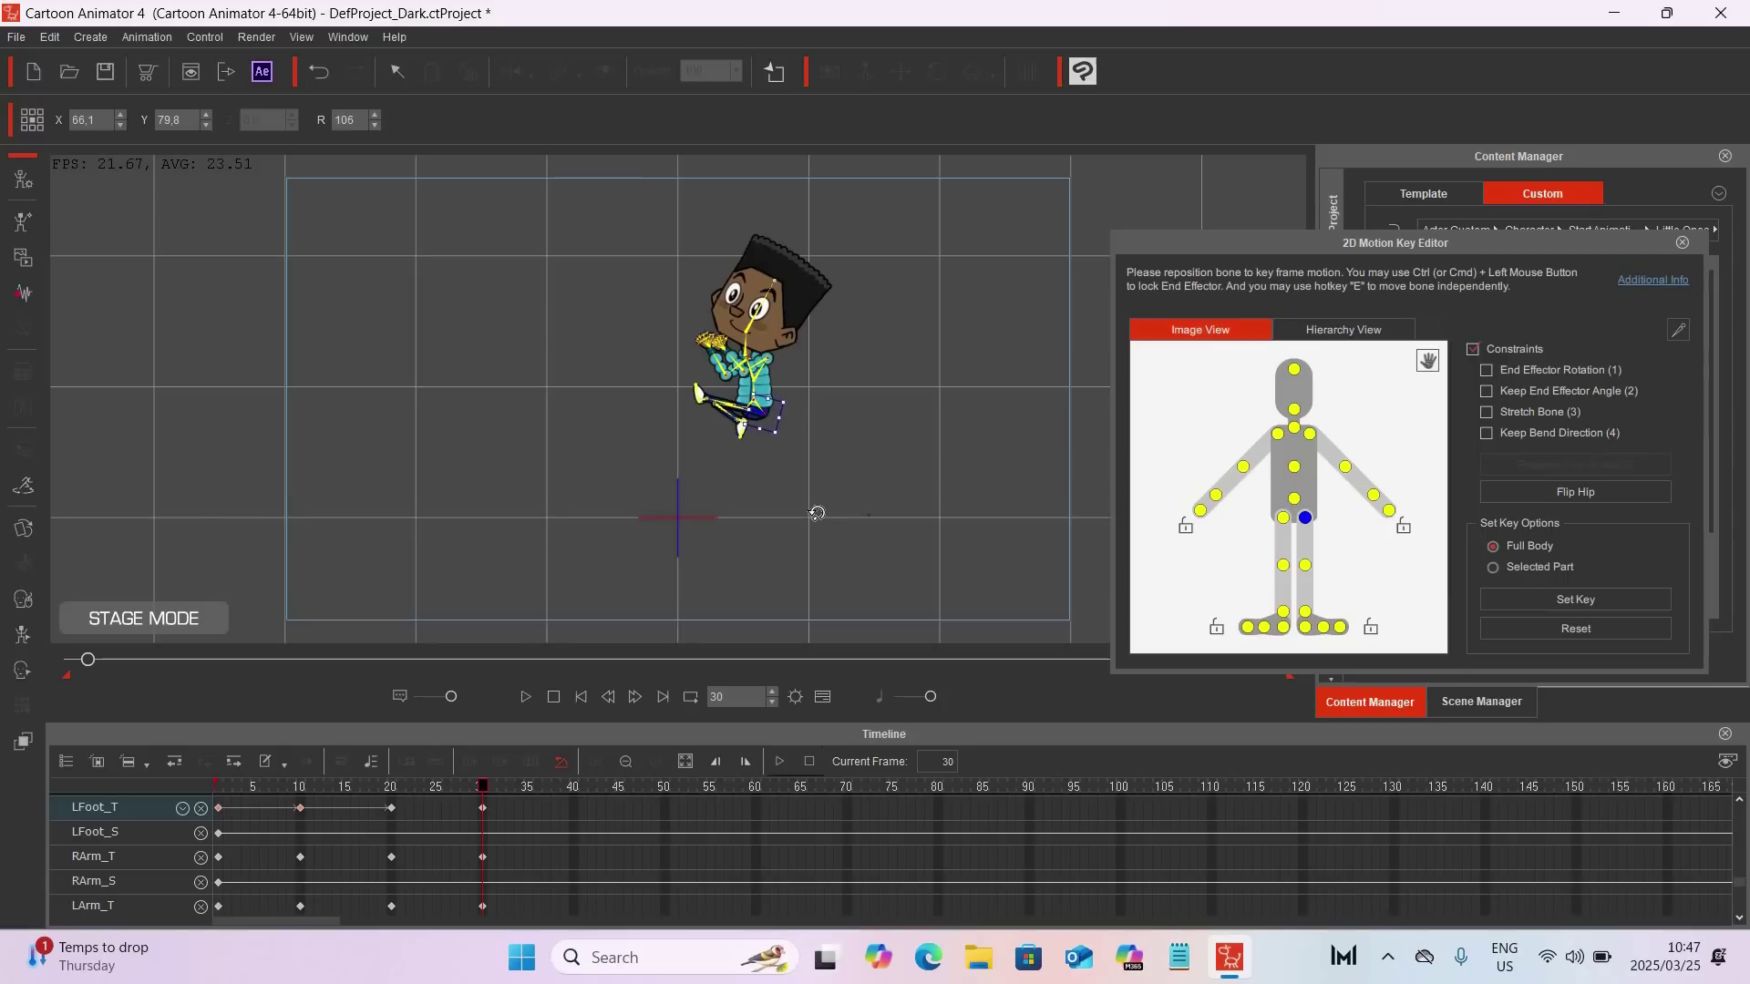
left_click(1306, 566)
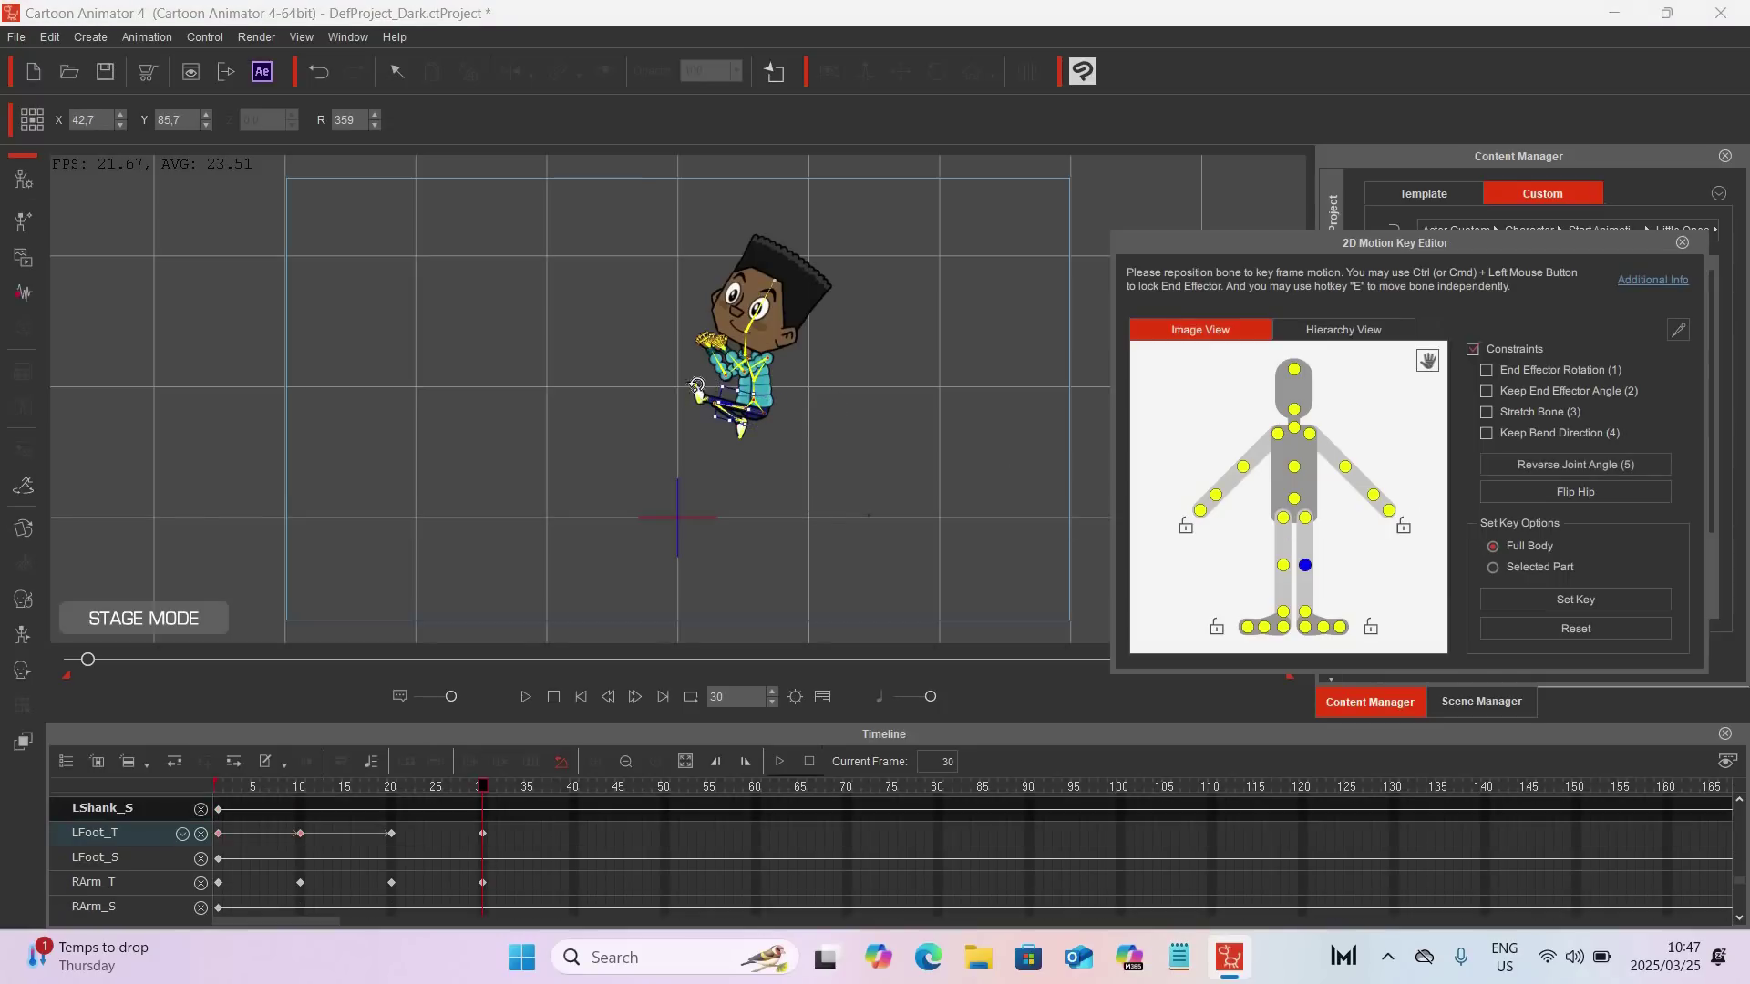
left_click_drag(675, 457, 694, 492)
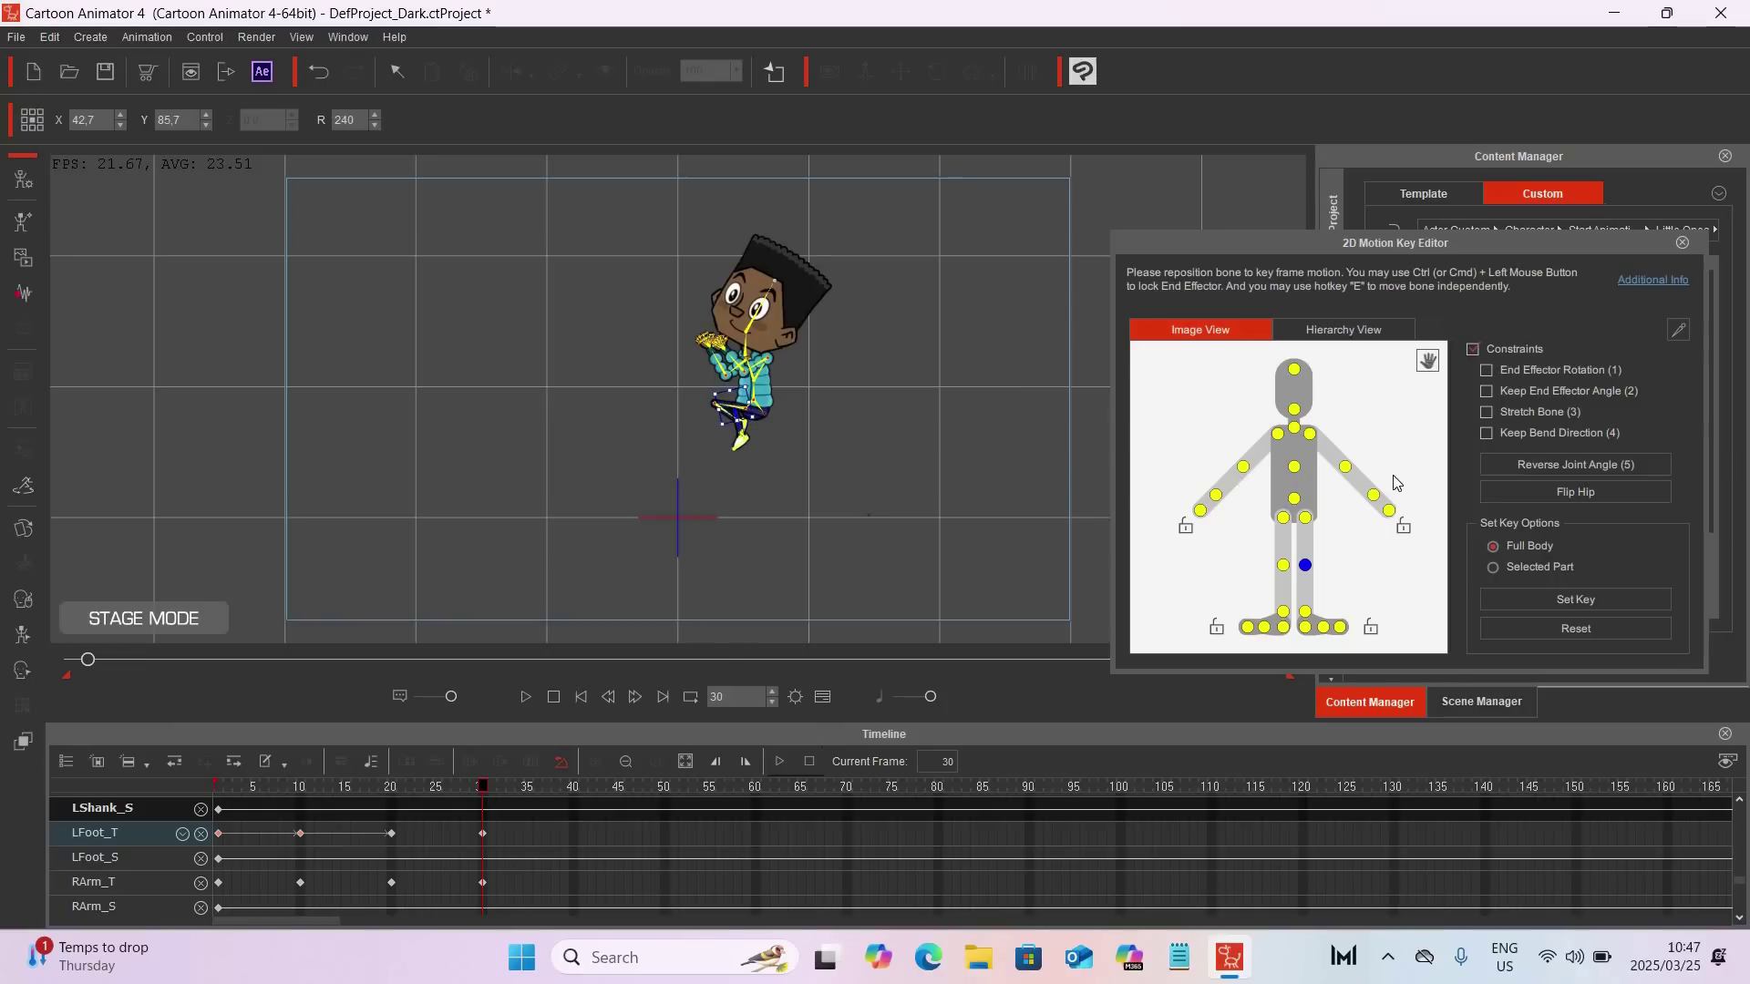
Step: Rotate the torso to about 354 degrees and level the head at about 3 degrees
left_click(1294, 467)
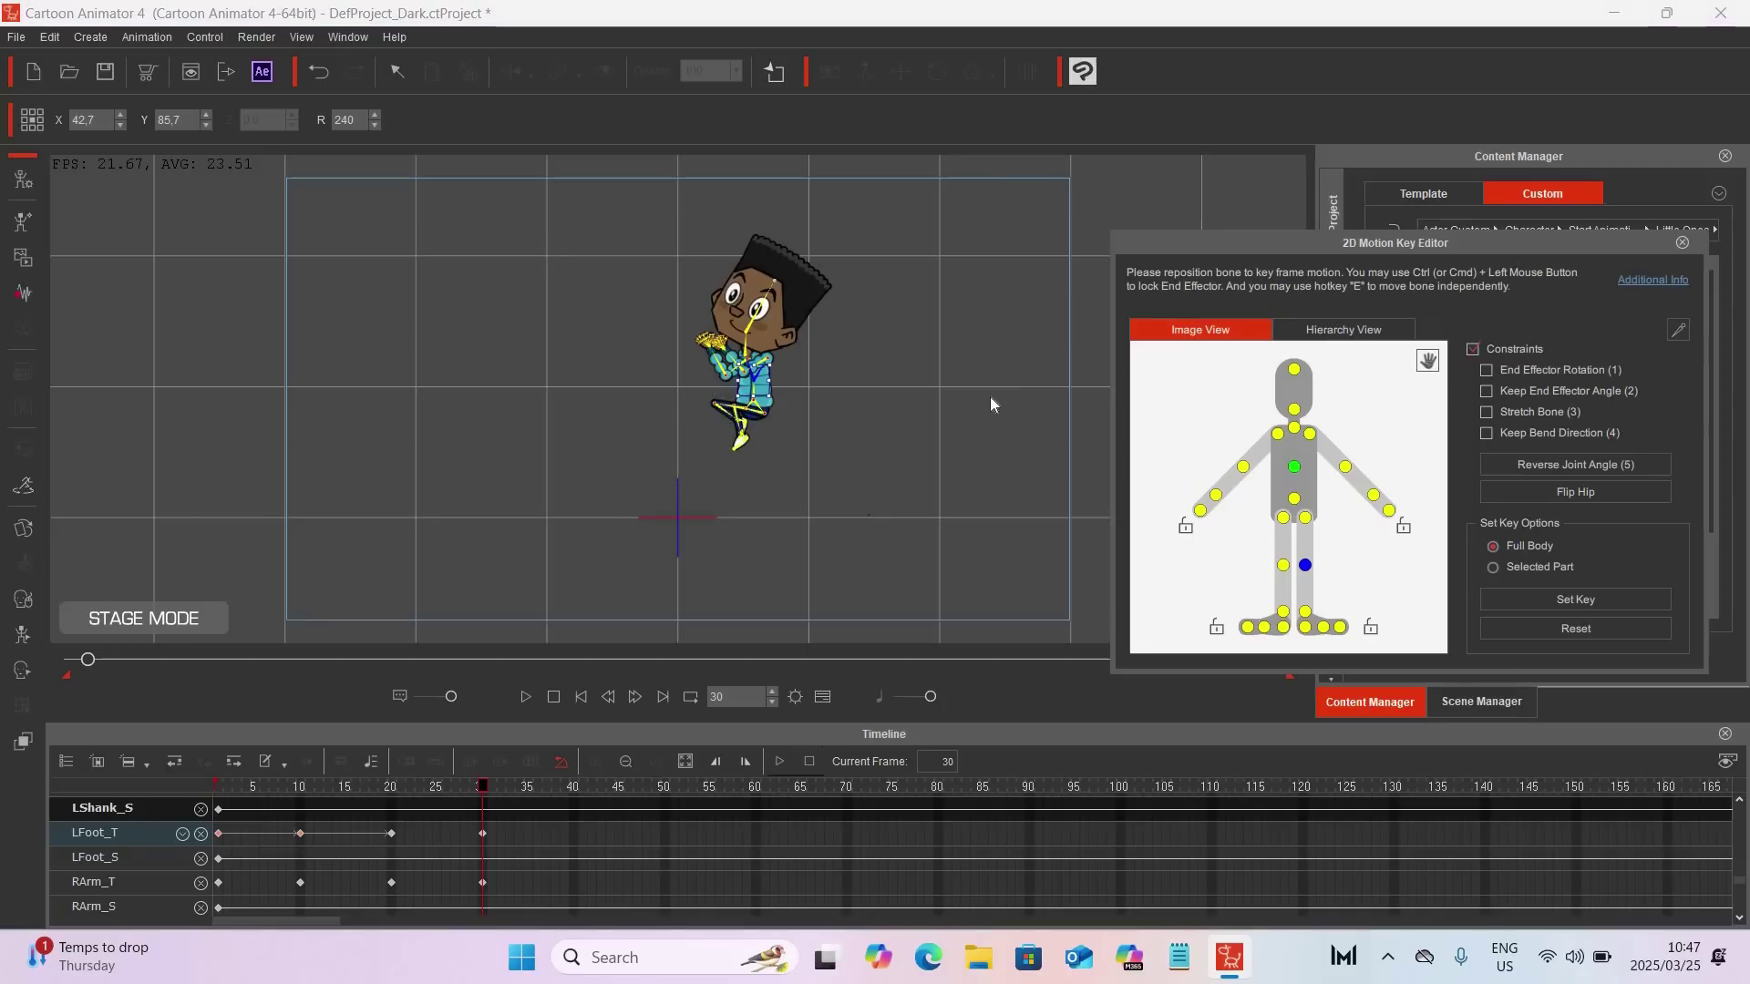
left_click_drag(777, 362, 781, 365)
left_click(1294, 410)
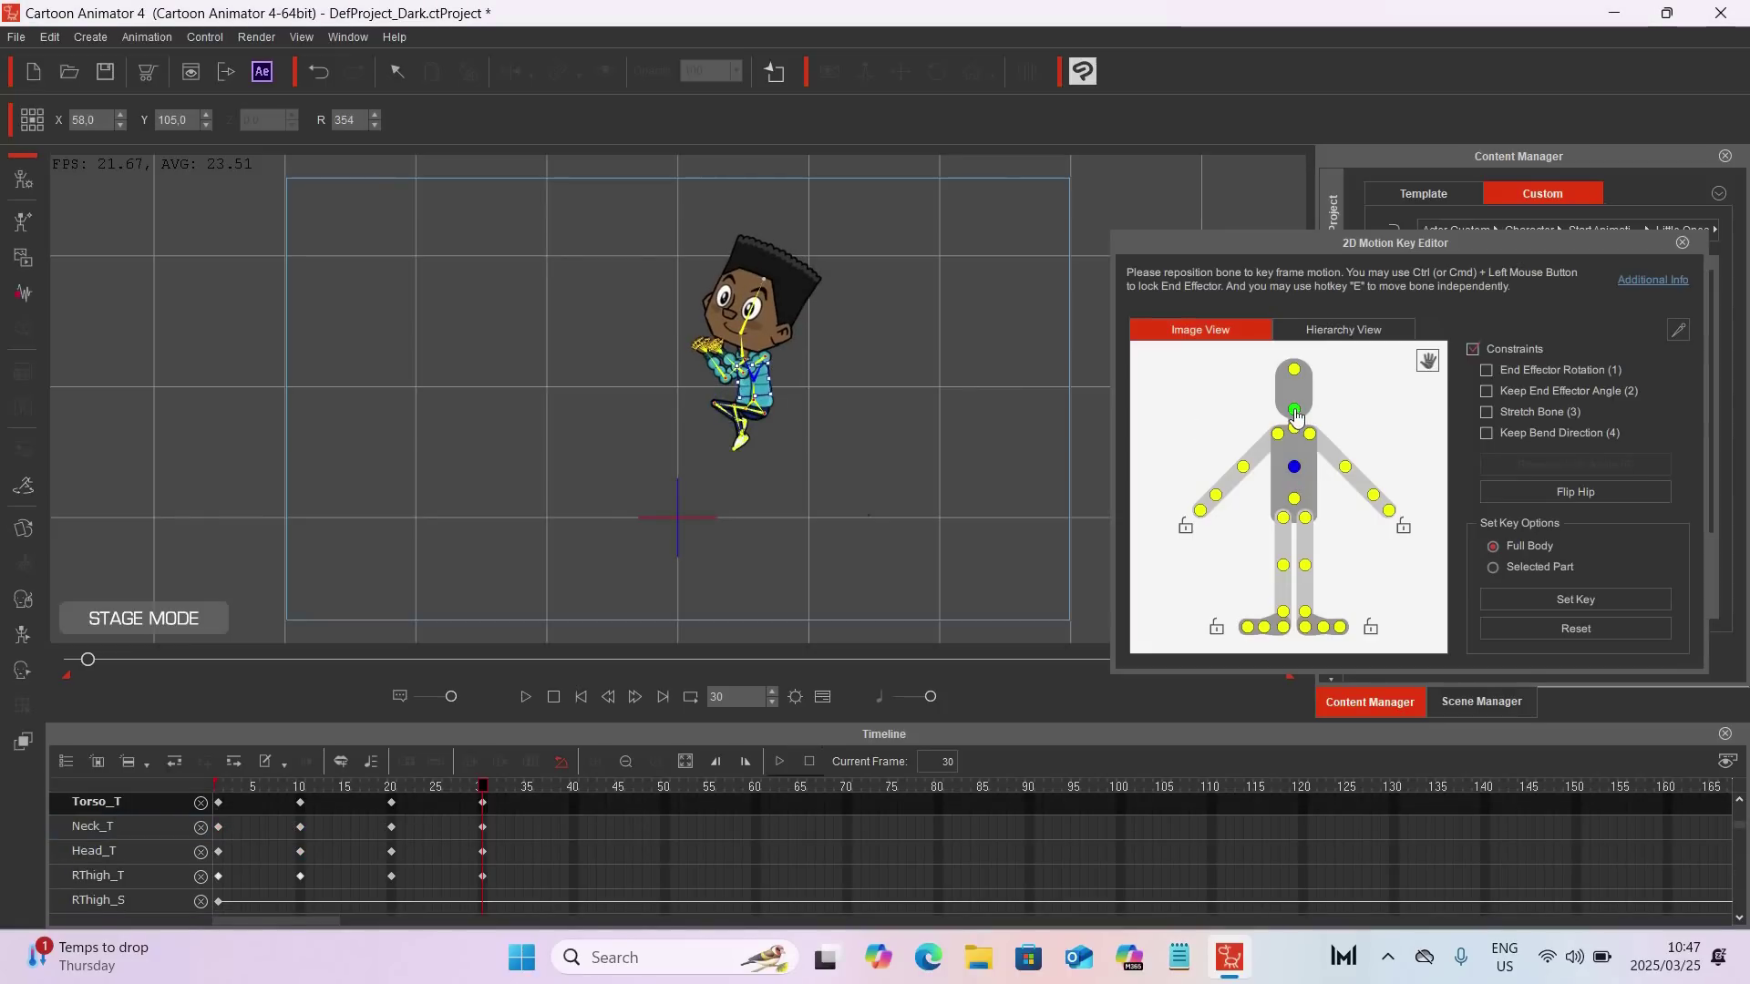
left_click_drag(774, 319, 765, 306)
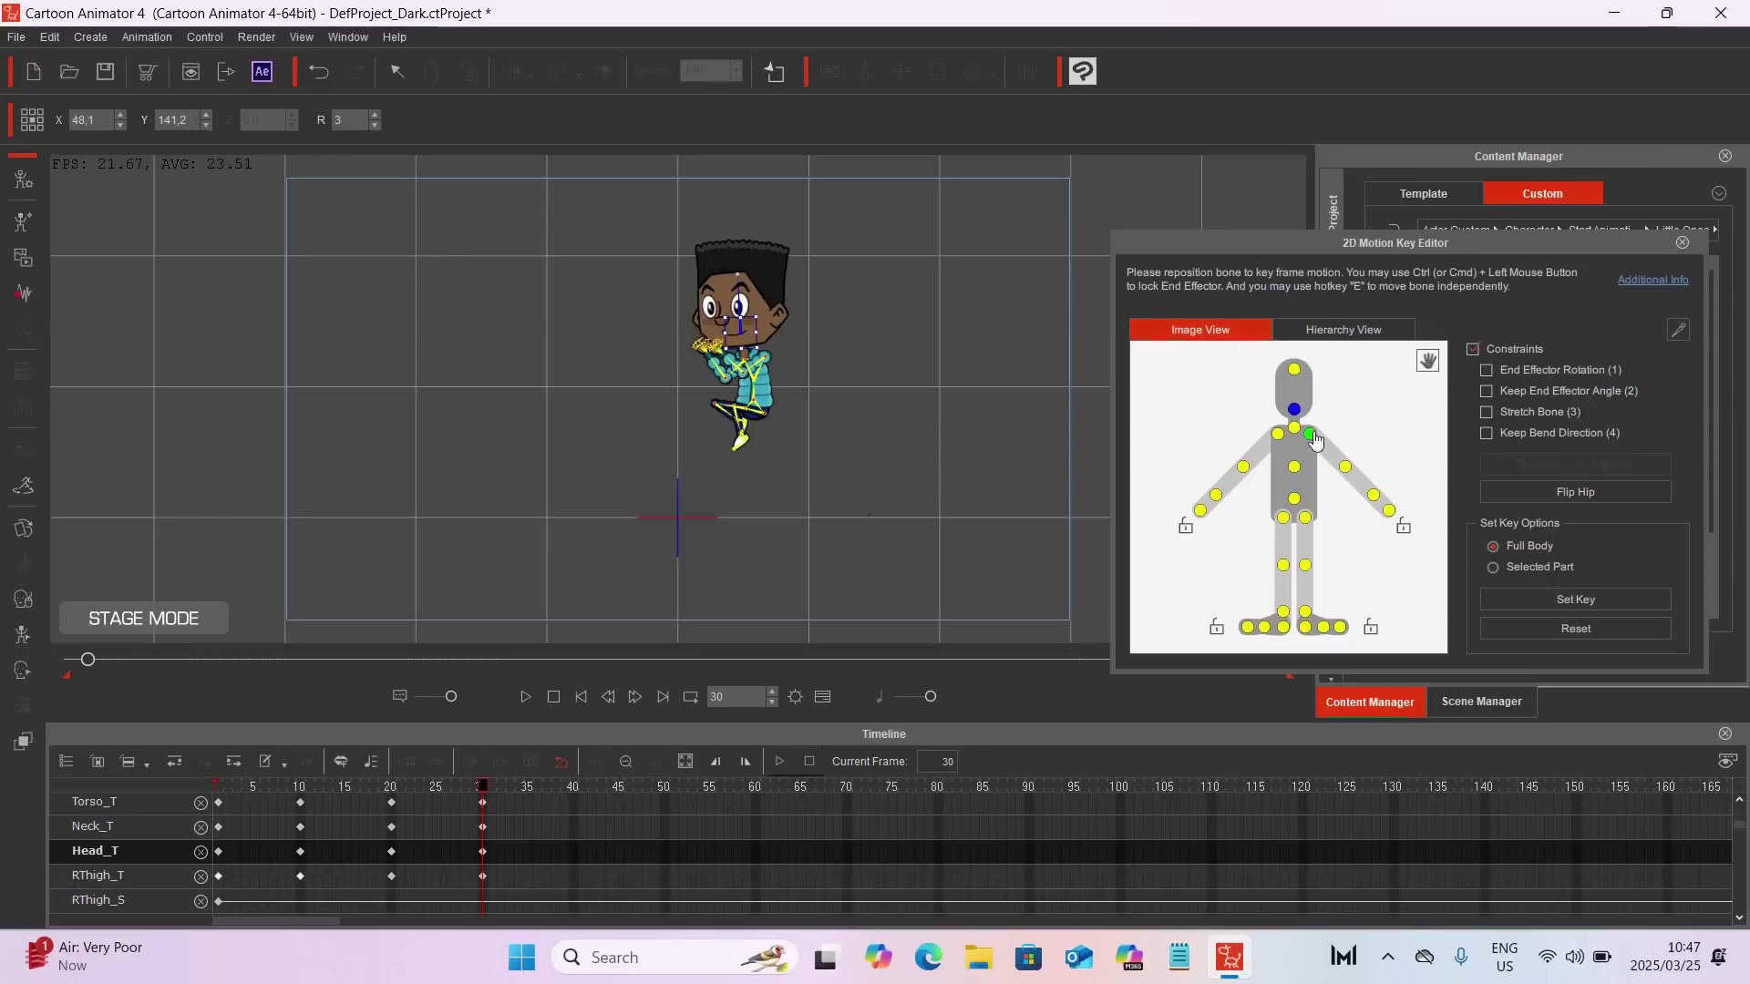
Step: Raise both arms so the hands come up toward the face, rotating the right arm to about 21 degrees
left_click(1311, 436)
left_click_drag(792, 334, 810, 345)
left_click(1278, 434)
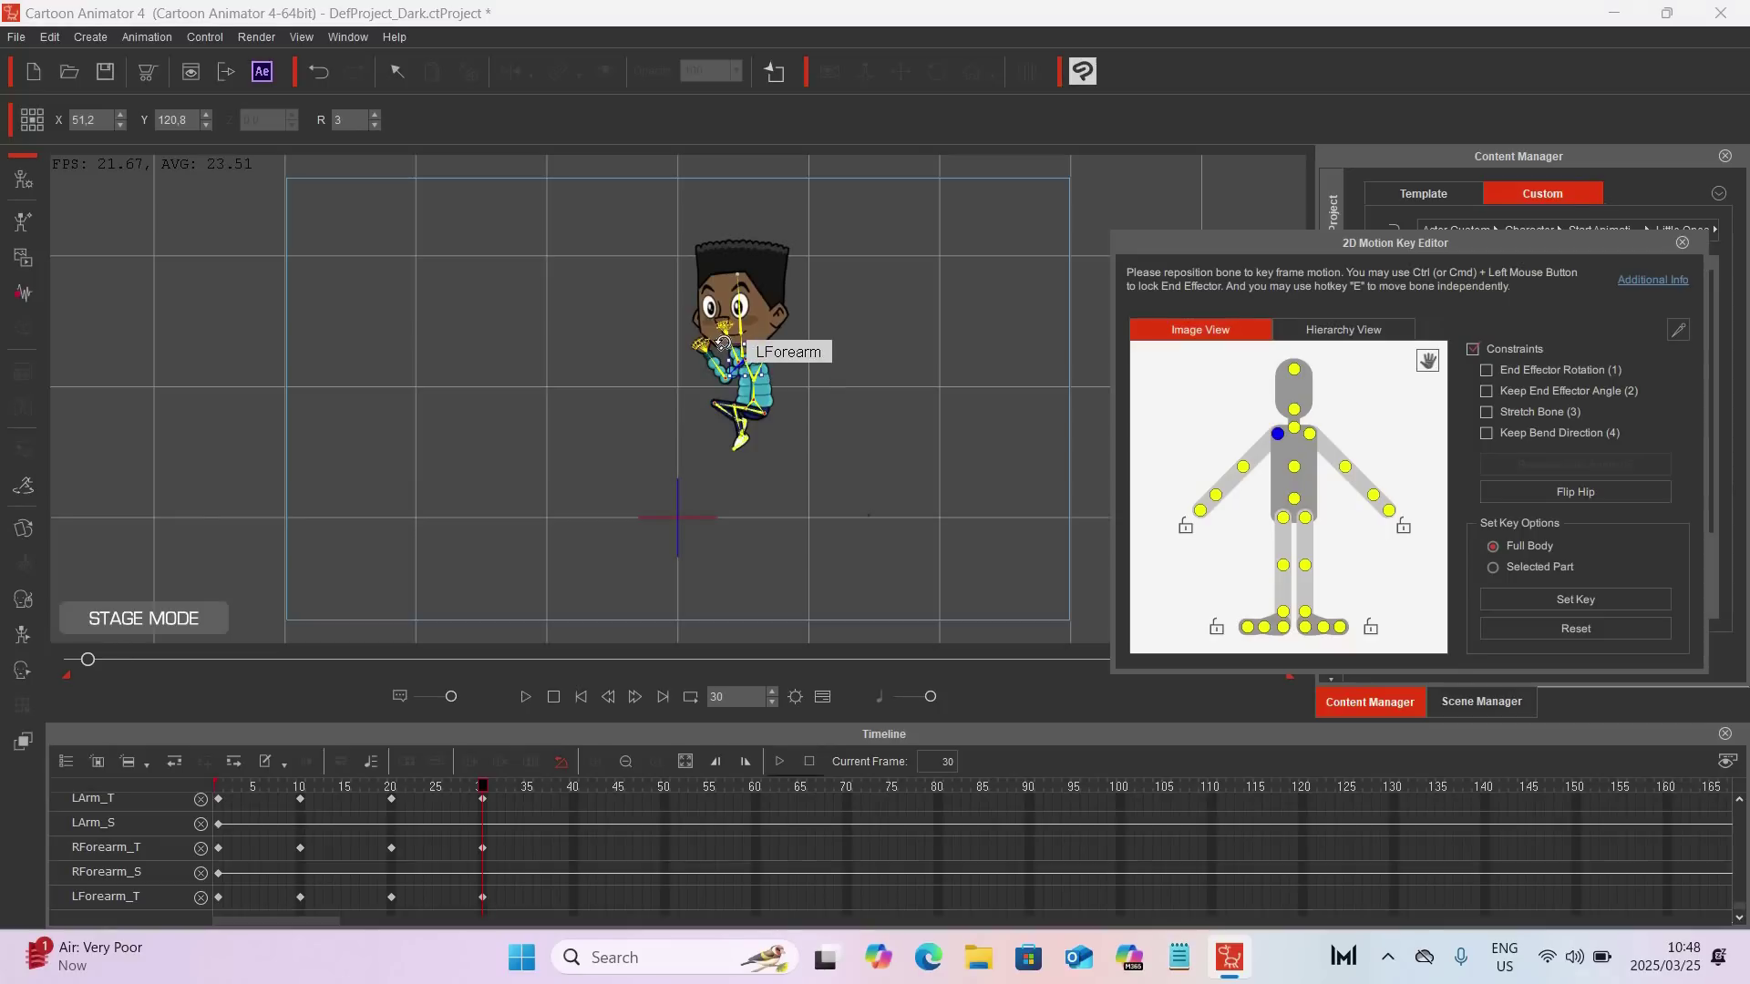
left_click_drag(722, 345, 736, 331)
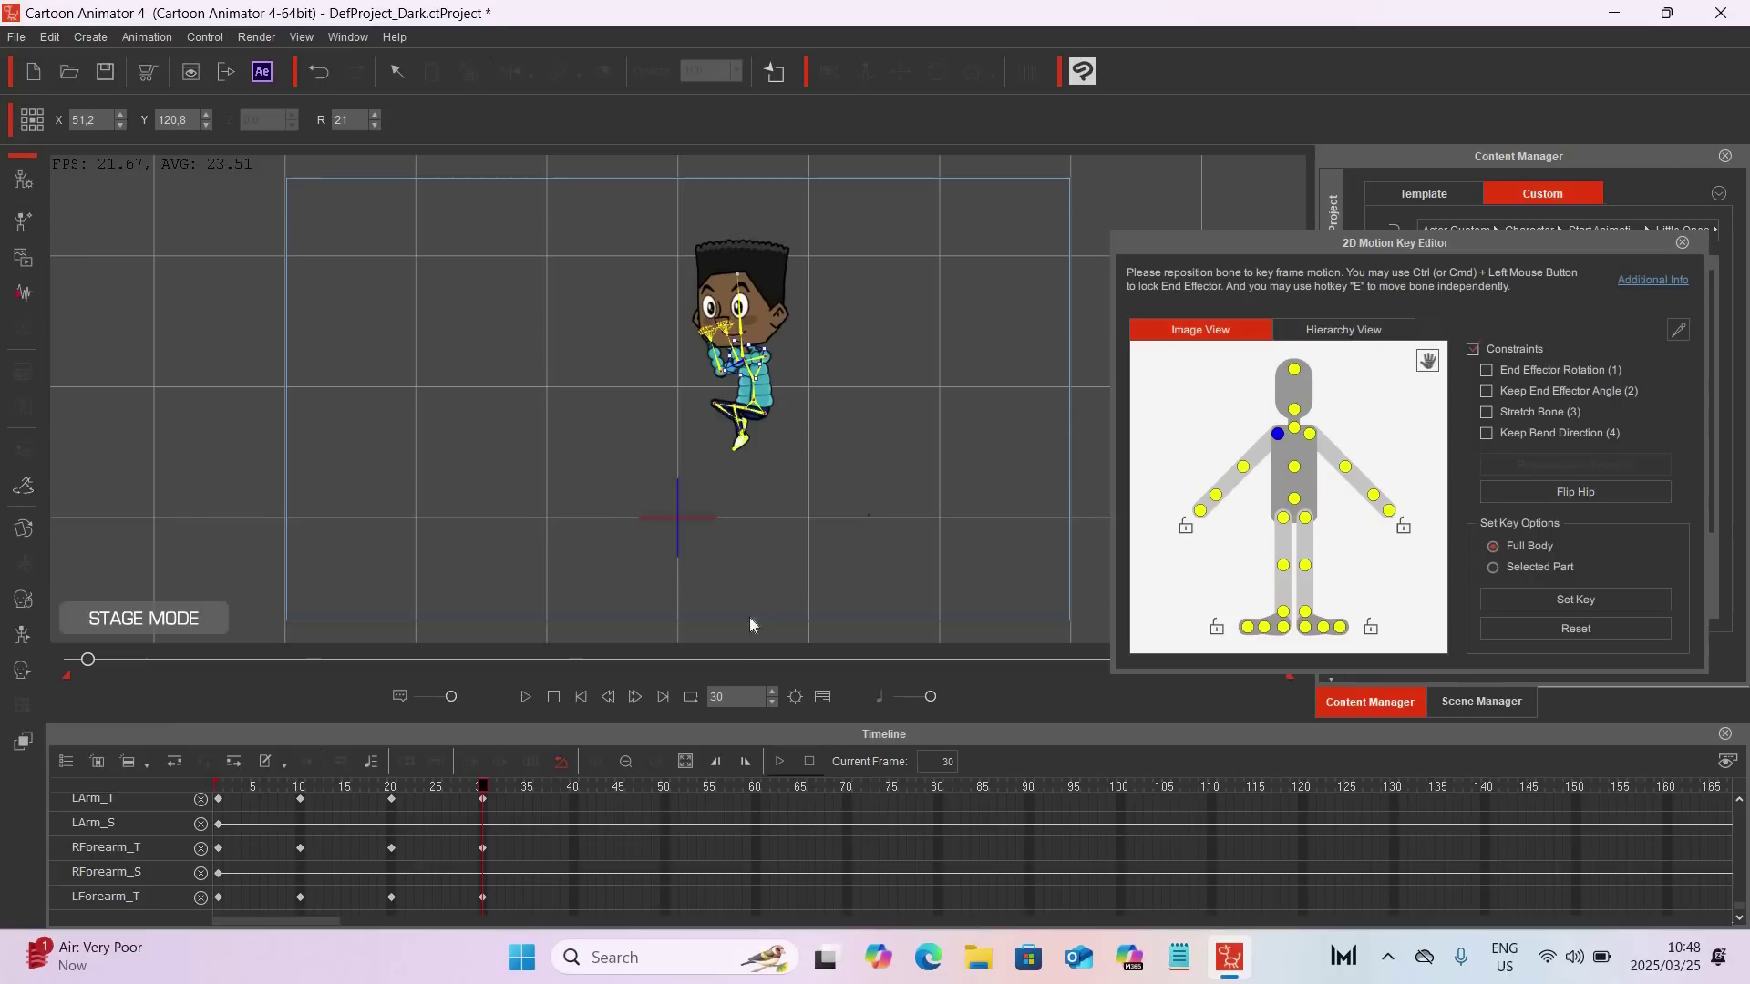
Step: Play the animation from the first frame to review the mid-air tuck pose
left_click(583, 696)
left_click(527, 697)
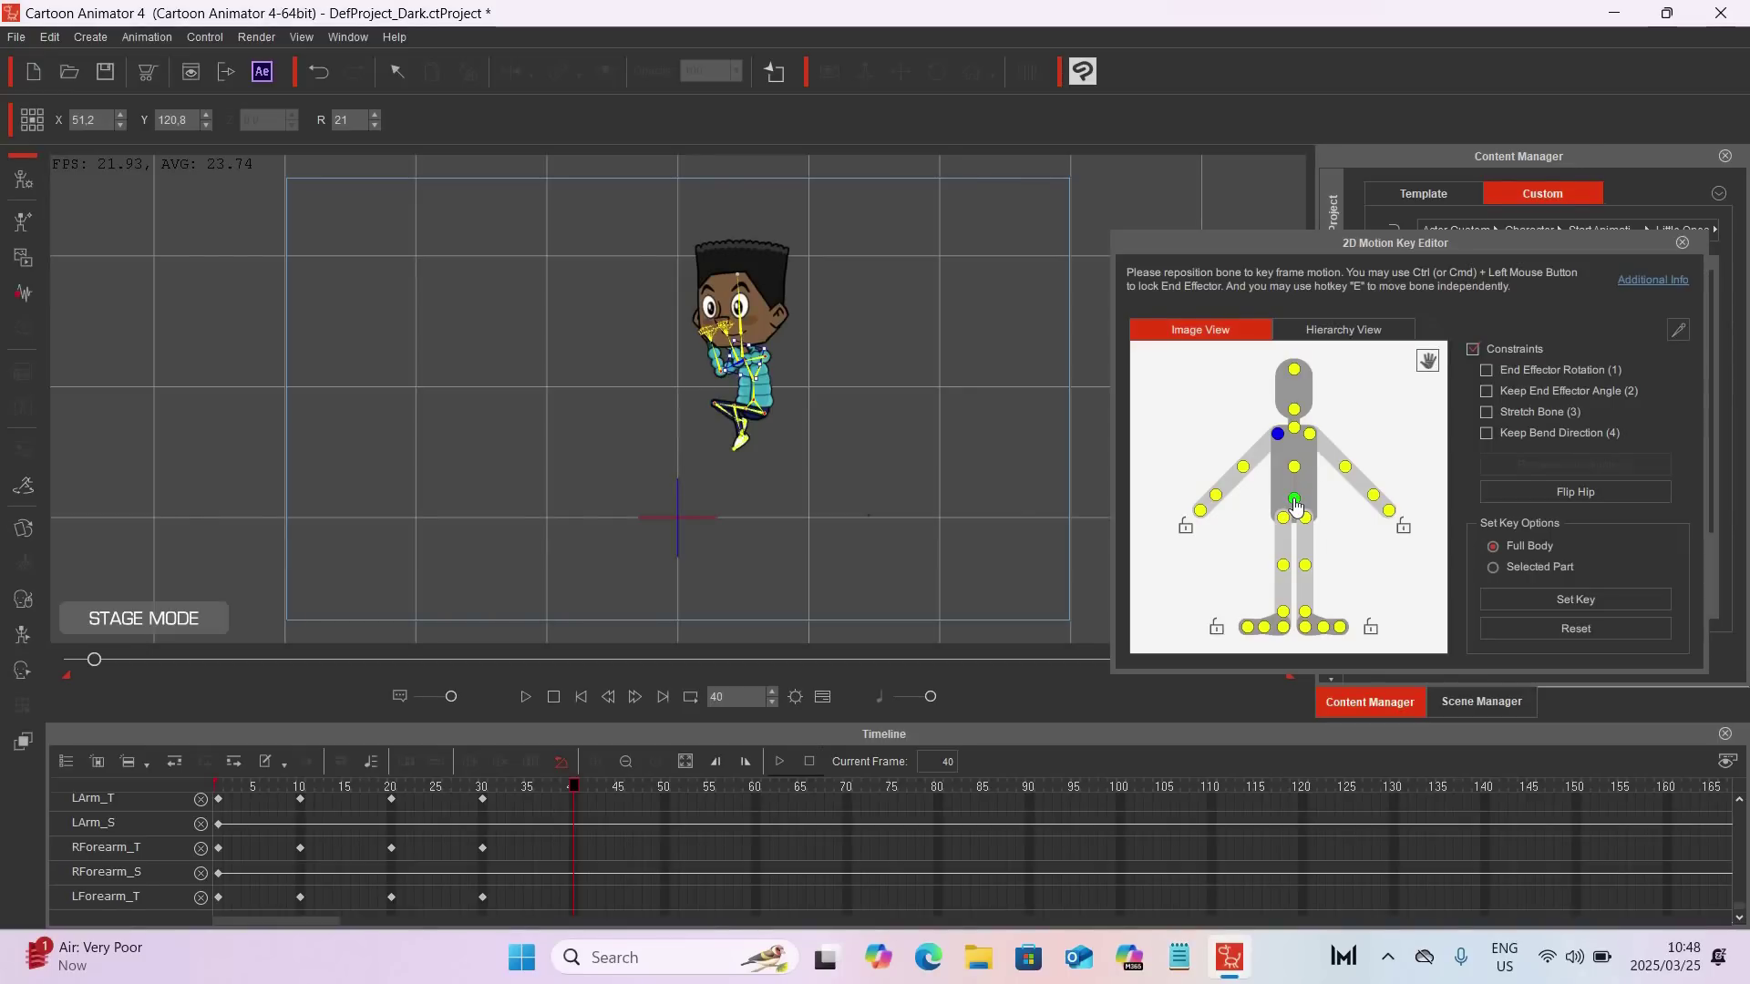
Step: At frame 40, tilt the hip to about 25 degrees and extend the left leg downward, with the thigh at about 7 degrees
left_click(1294, 500)
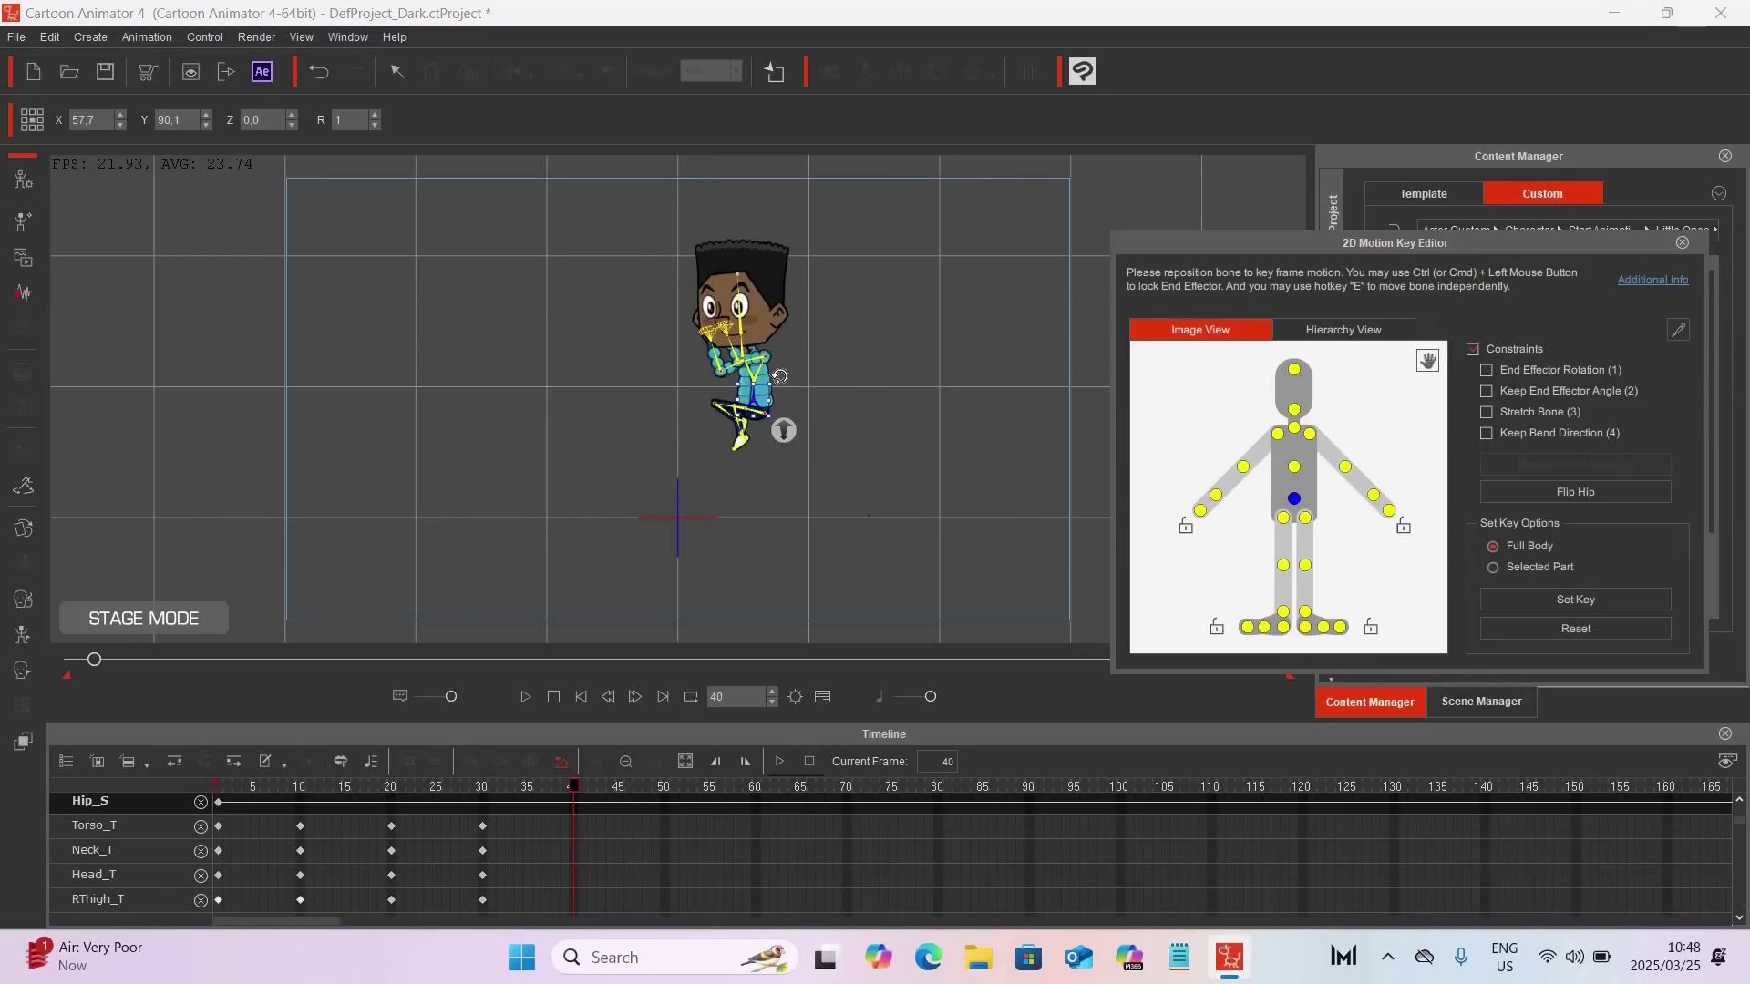
left_click_drag(779, 376, 797, 384)
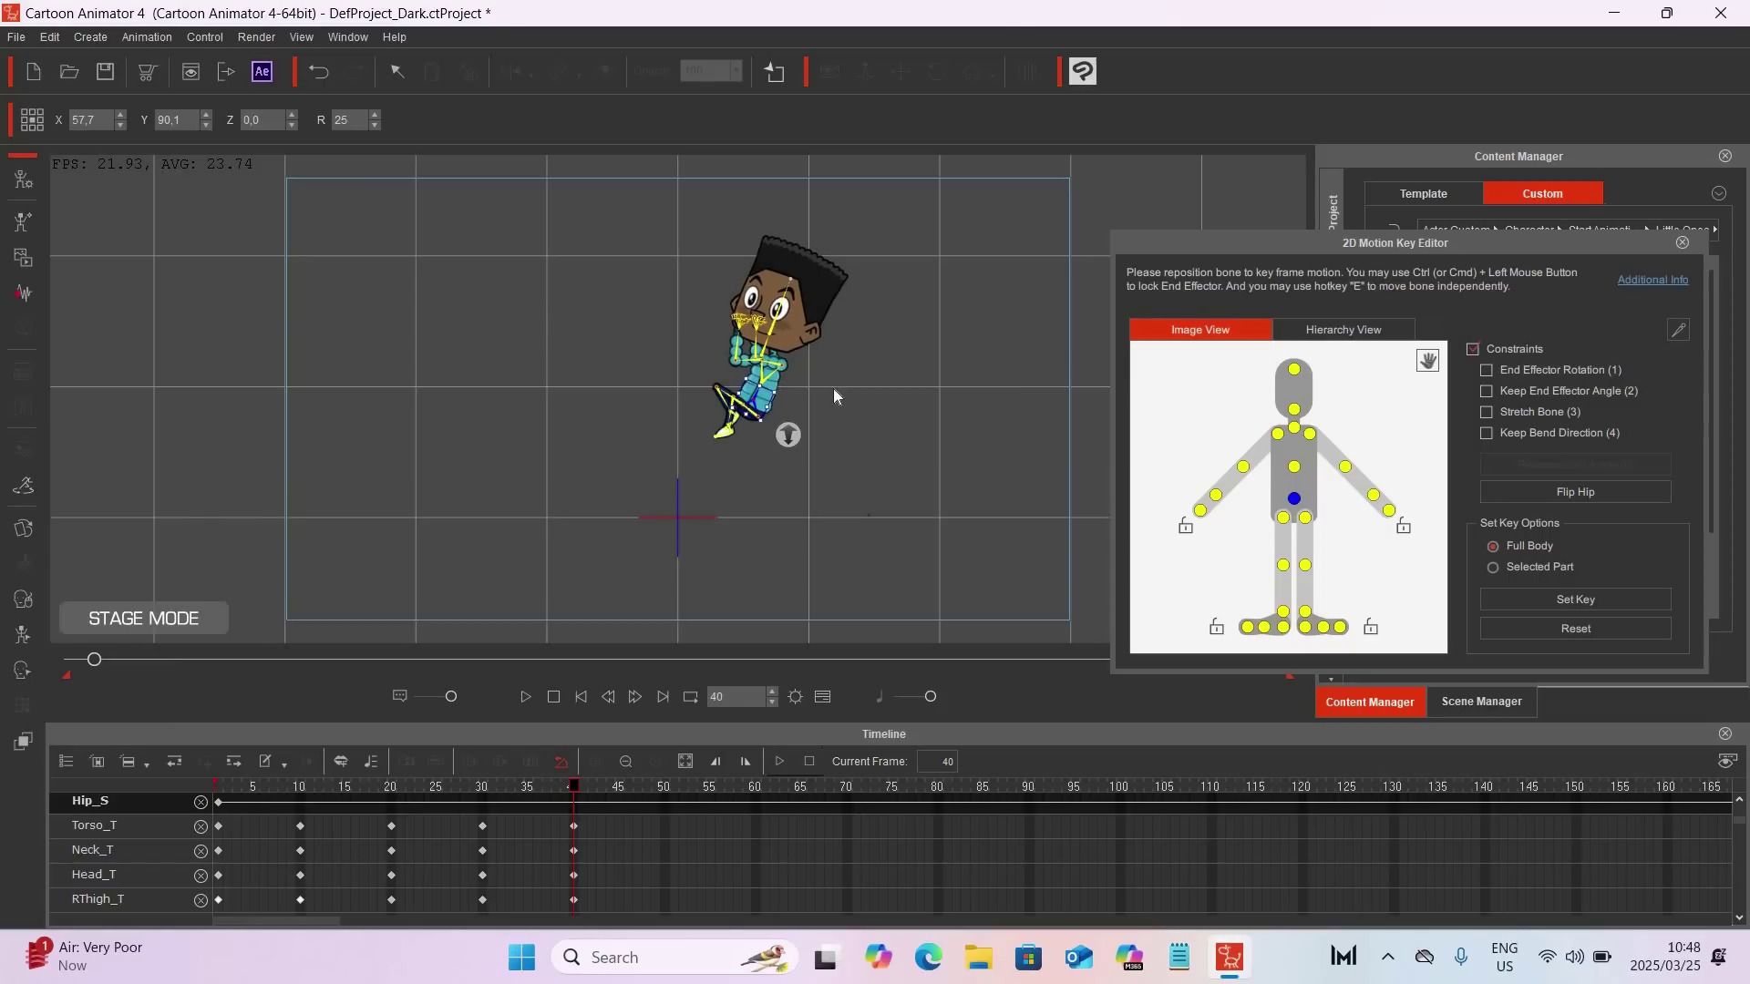
left_click(1306, 518)
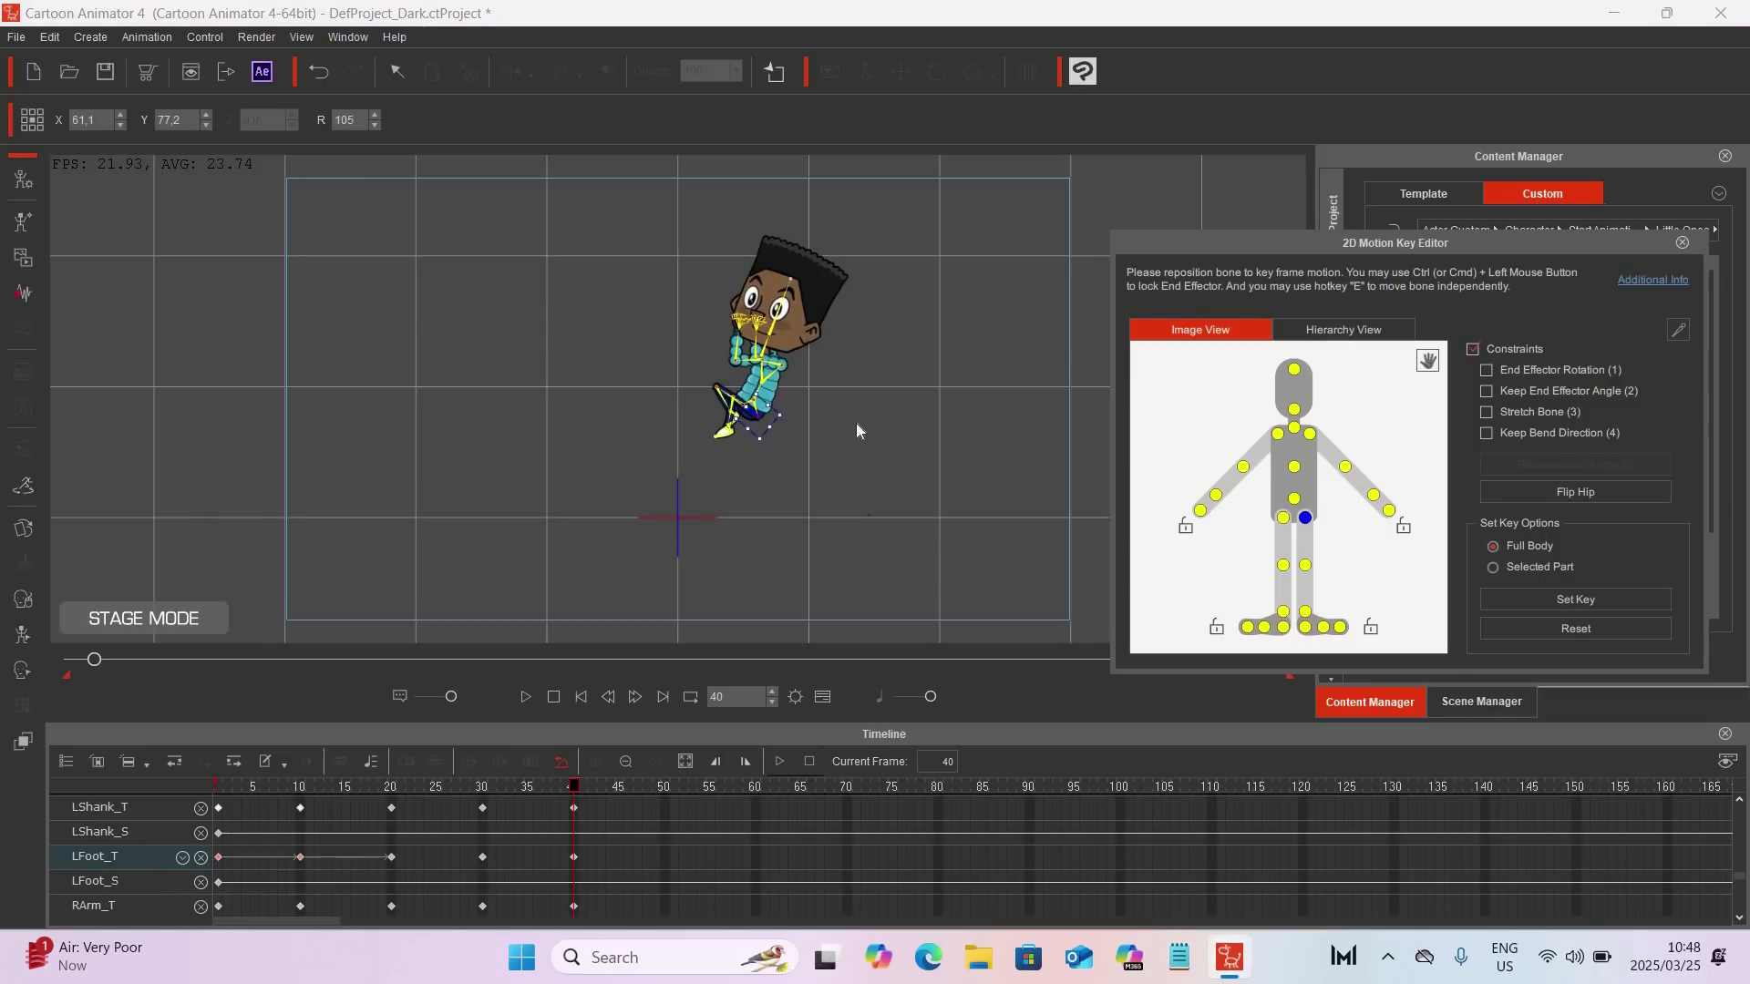
left_click_drag(786, 402, 740, 392)
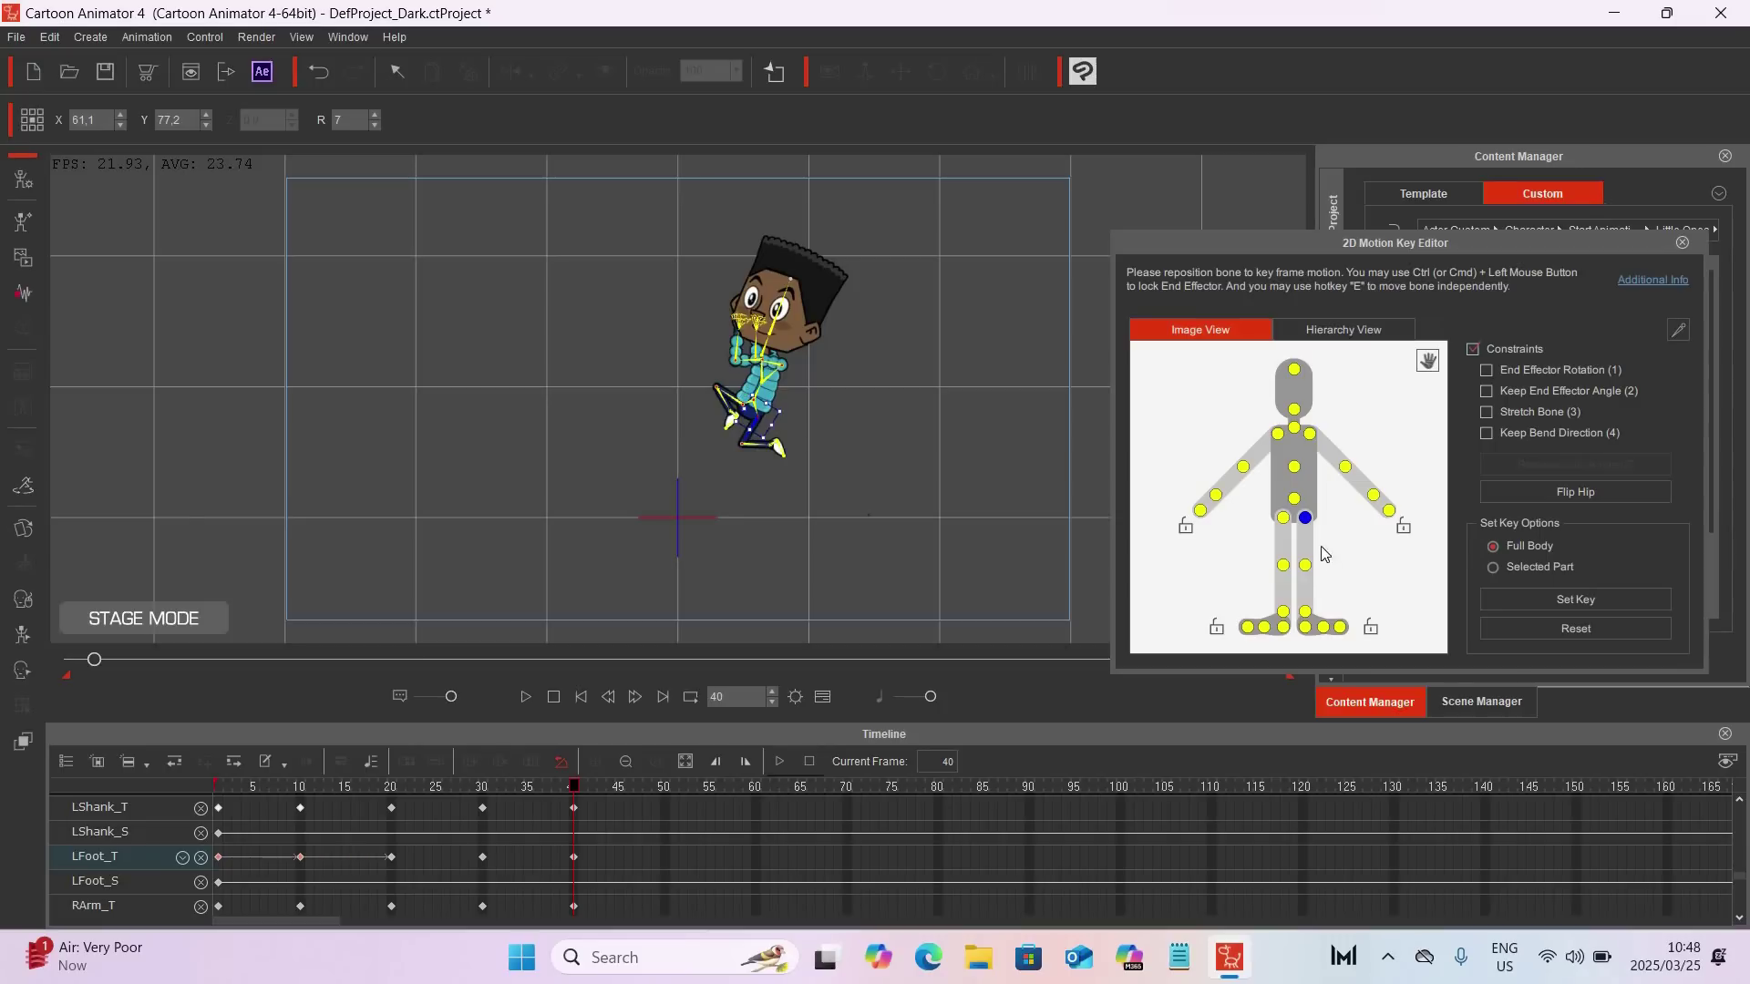
left_click(1305, 565)
left_click_drag(772, 424, 754, 571)
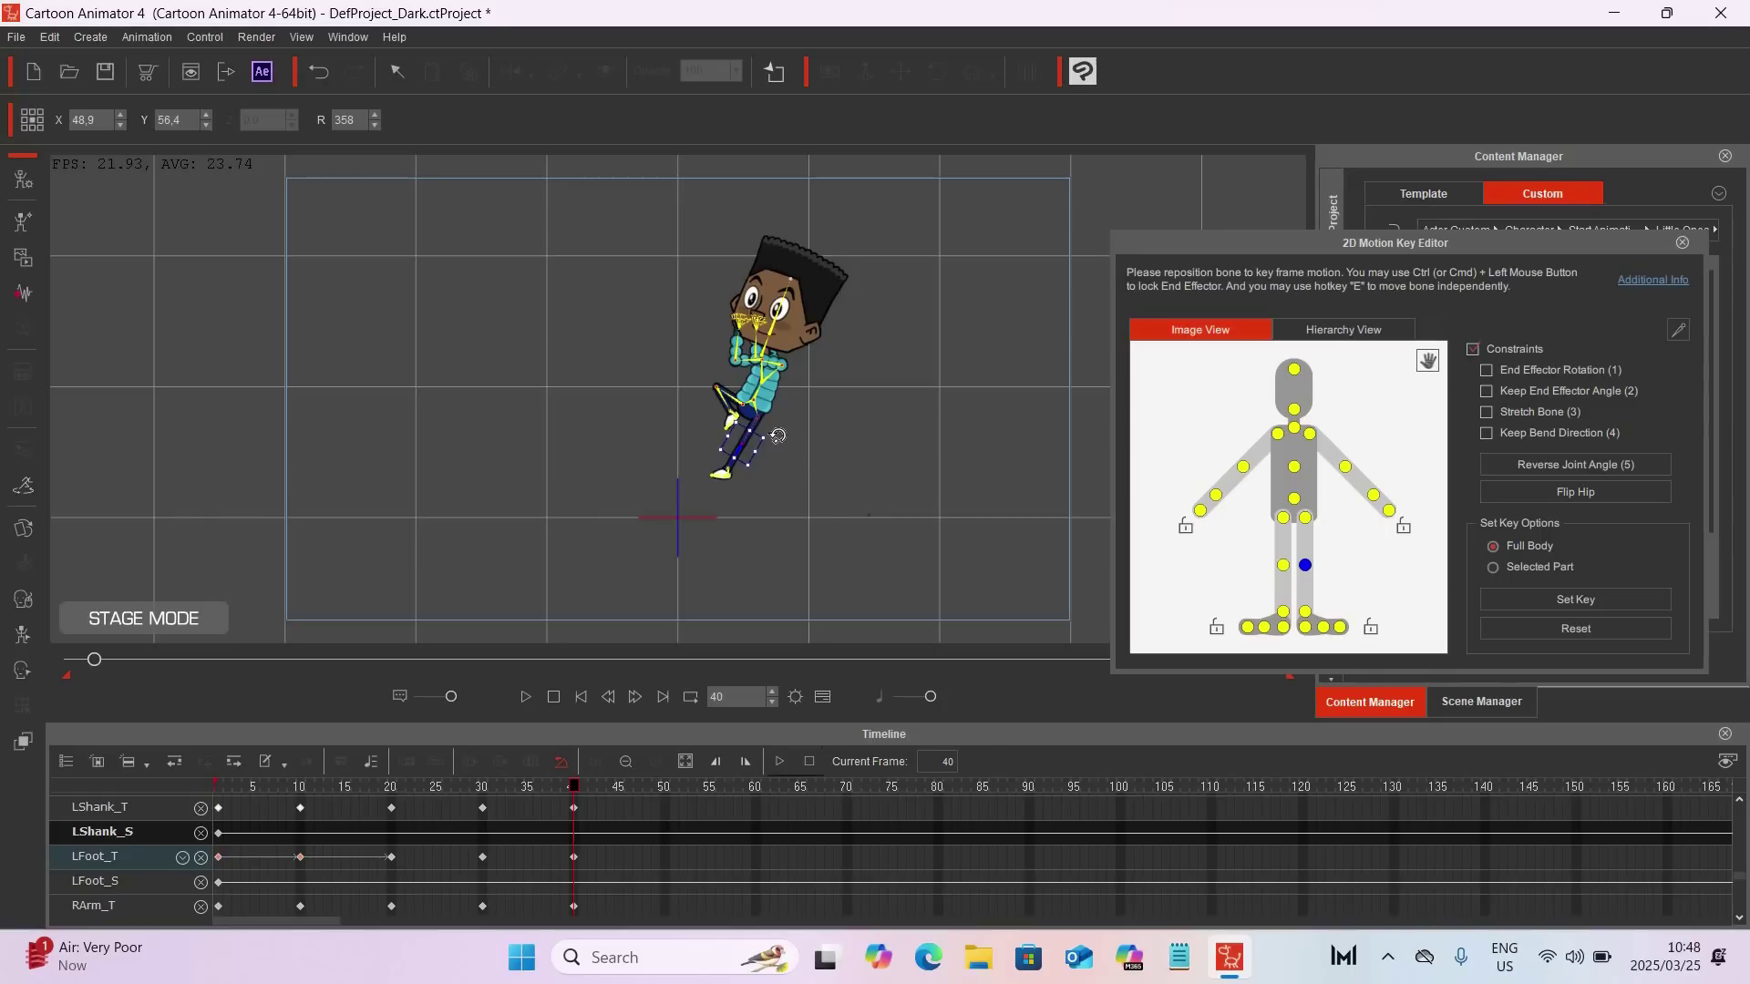
left_click_drag(776, 433, 772, 430)
Step: Lower the right thigh beside the left leg and straighten the right shank to about 356 degrees
left_click(1283, 518)
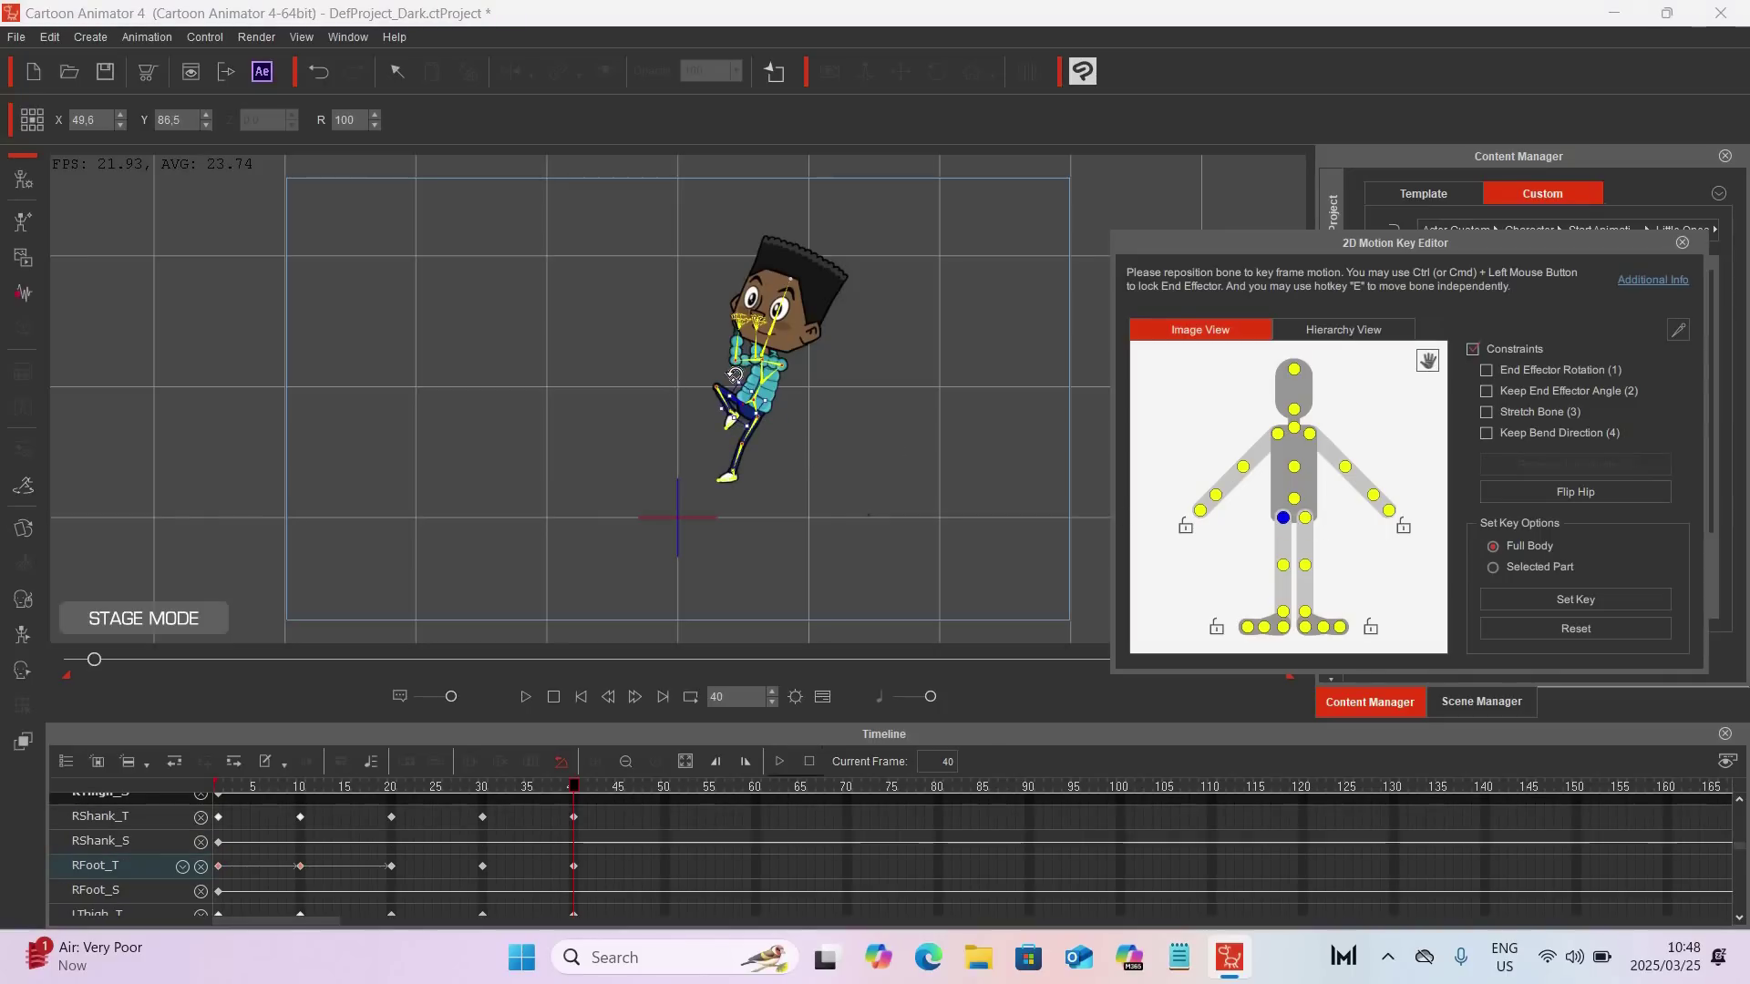
left_click_drag(712, 376, 635, 446)
left_click(1283, 566)
left_click_drag(745, 411, 753, 519)
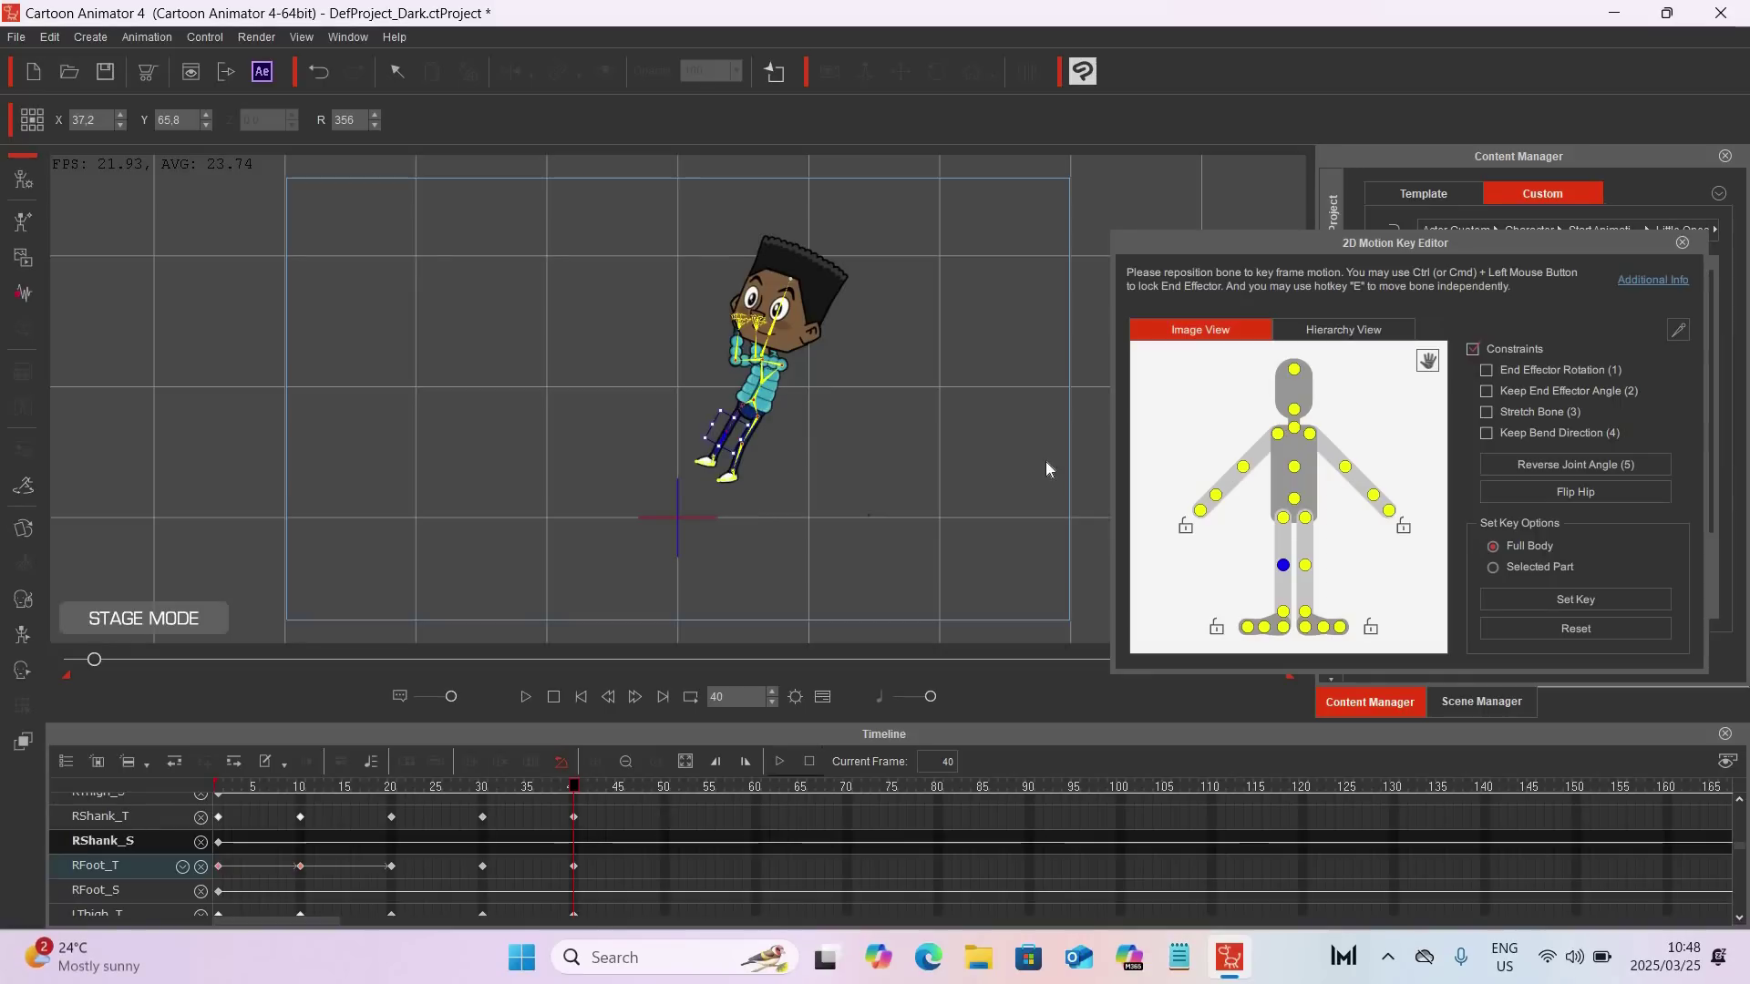
Step: Rotate the torso to about 353 degrees and the head to about 329 degrees, and nudge the neck to about X 64, Y 126
left_click(1295, 470)
left_click_drag(789, 368, 789, 367)
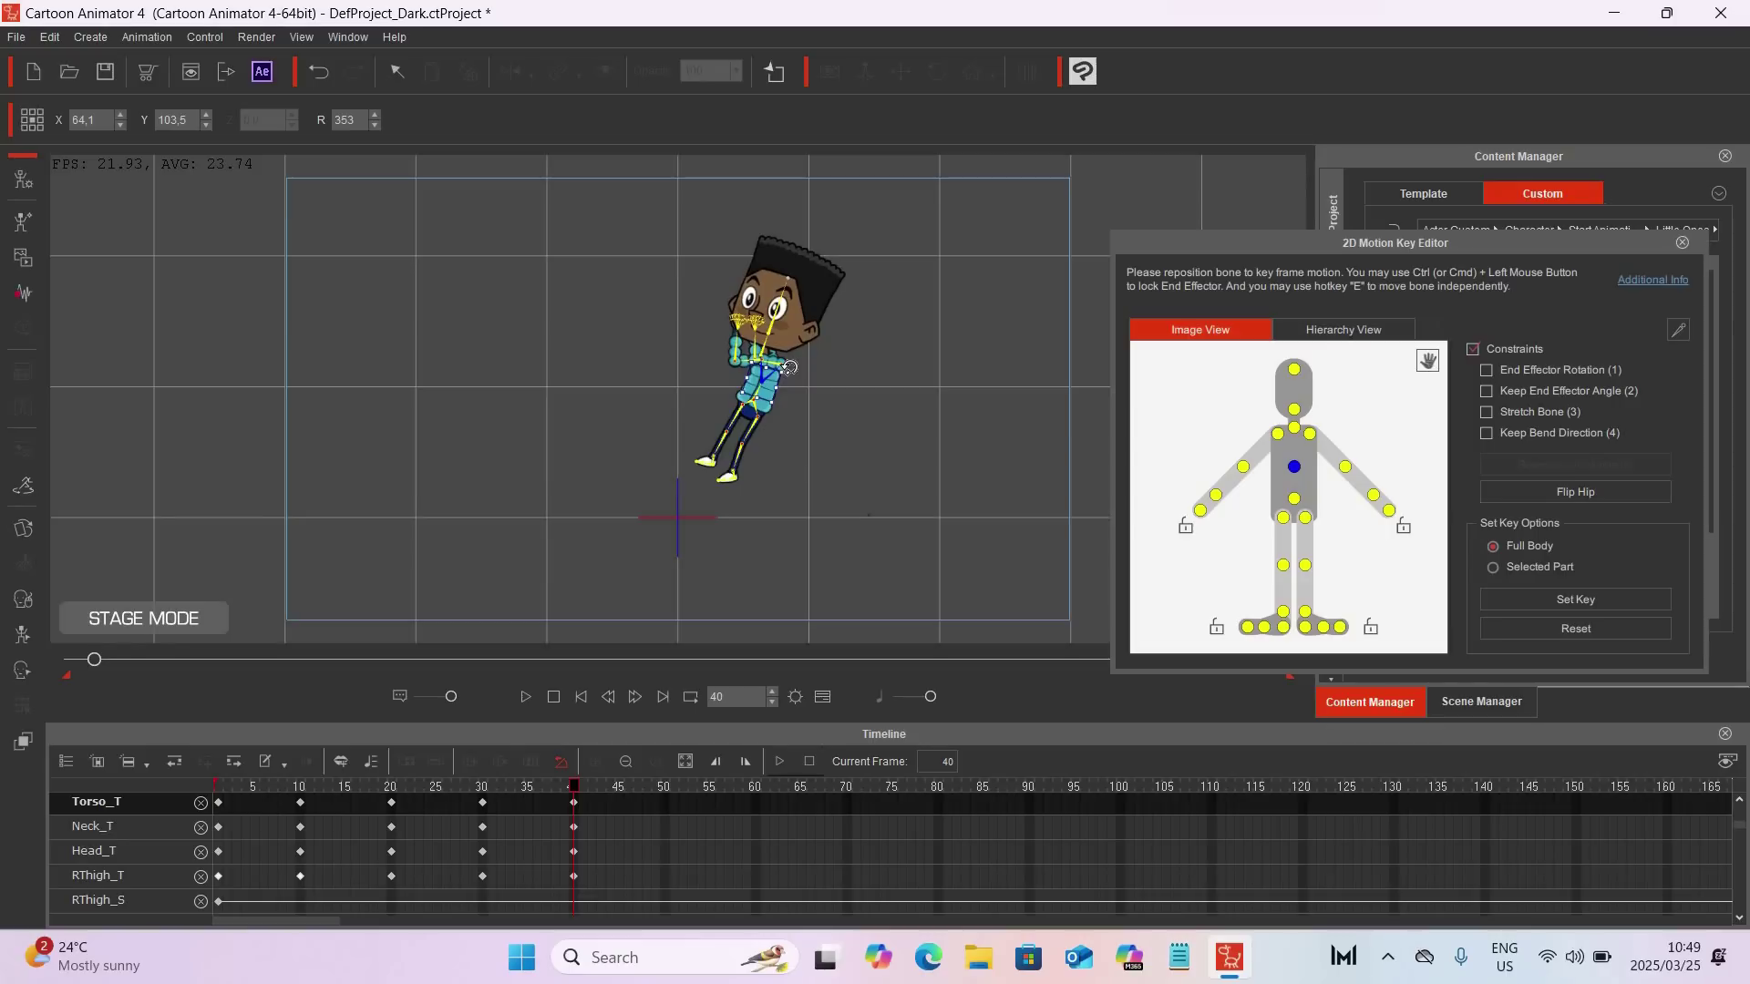
left_click(1294, 409)
left_click_drag(799, 321, 786, 305)
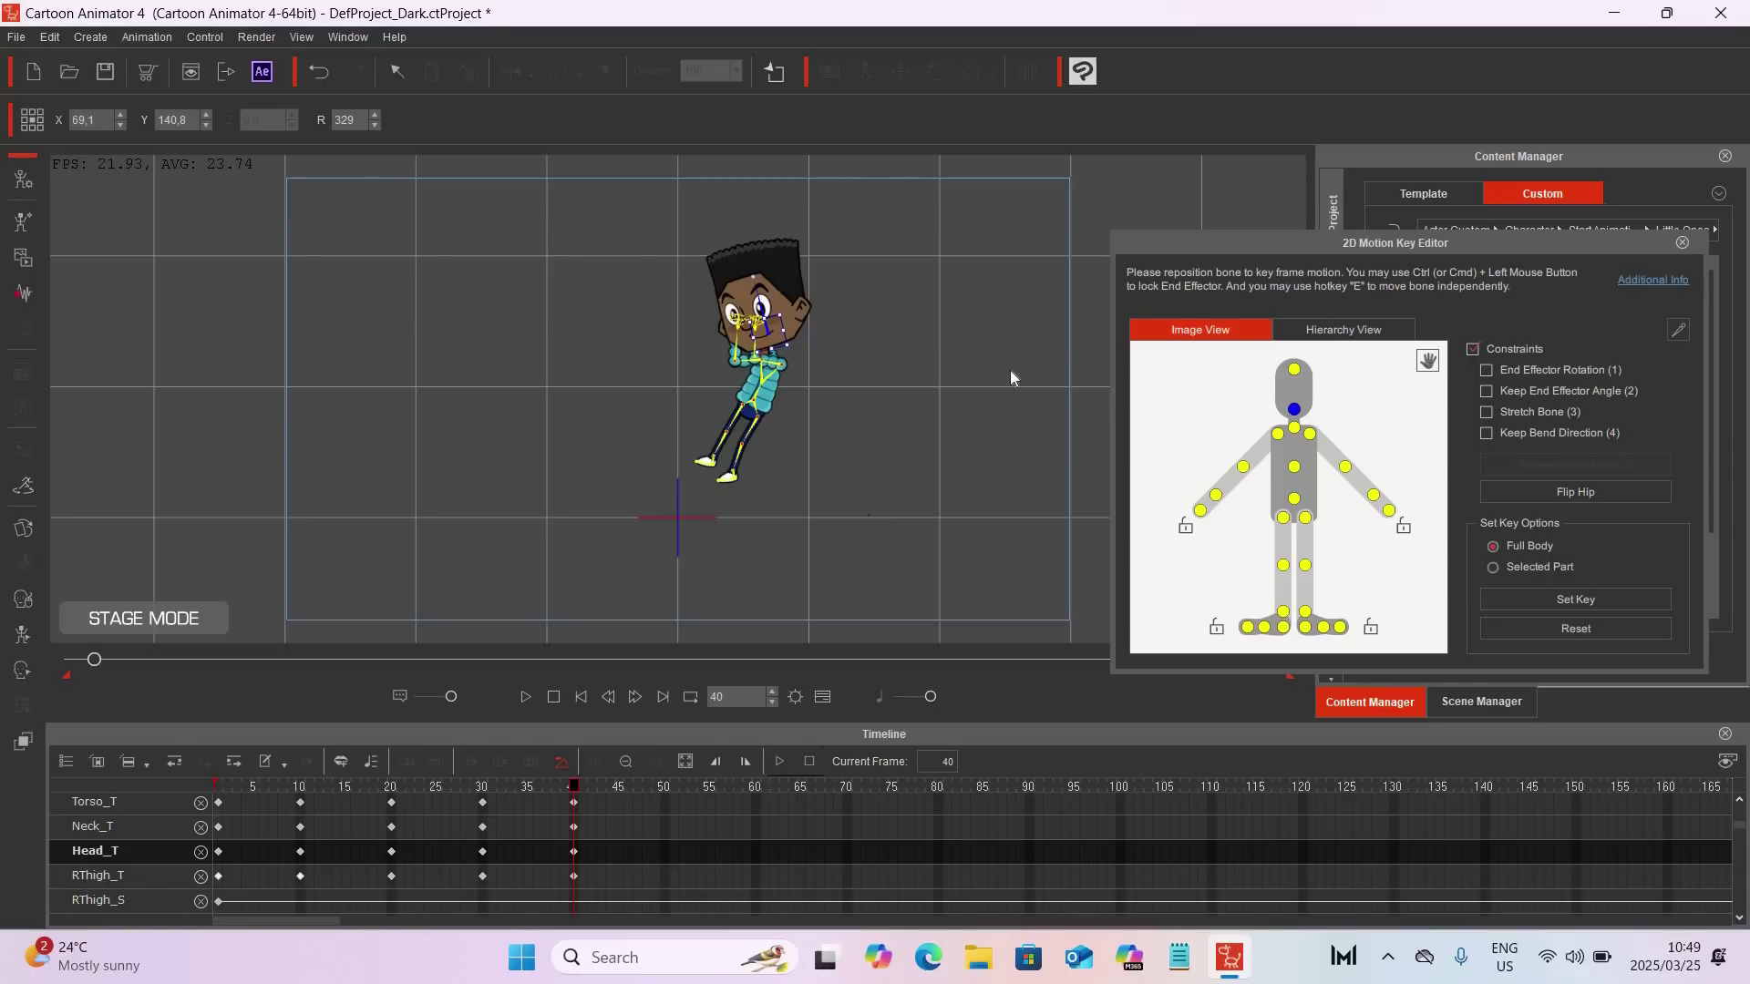
left_click(1294, 429)
left_click_drag(764, 350, 764, 352)
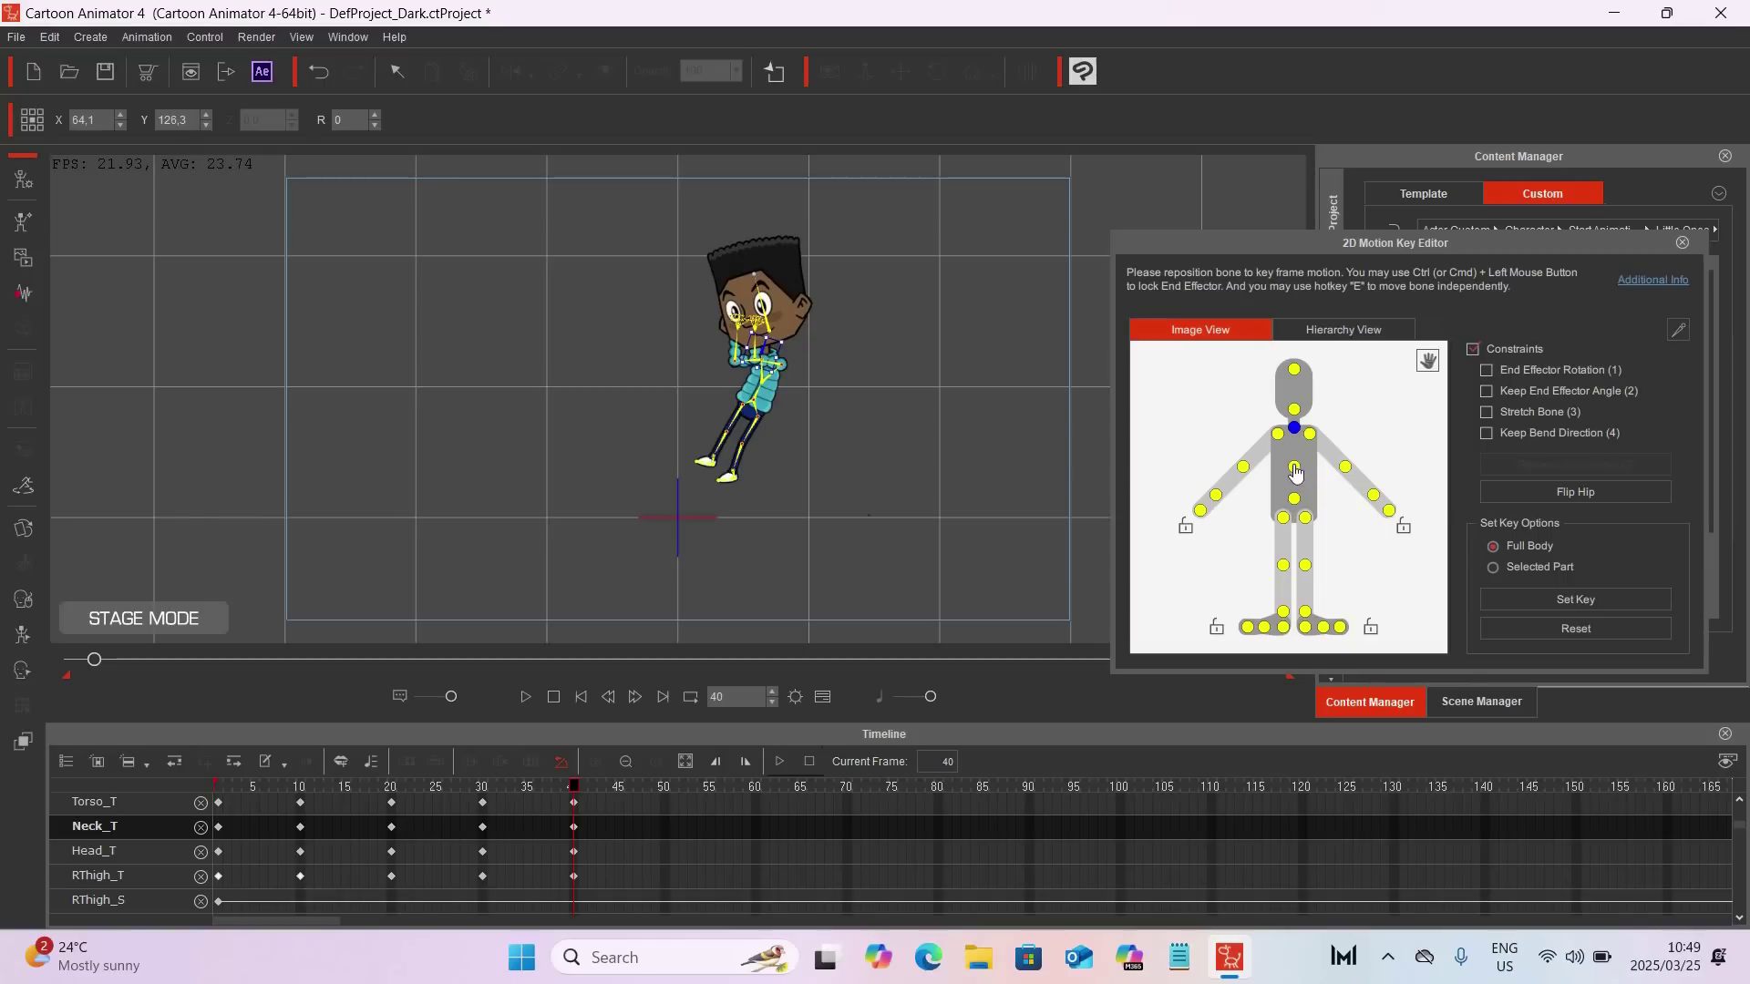
Step: Move the torso up to about X 66, Y 106 and rotate the right foot to about 326 degrees
left_click(791, 388)
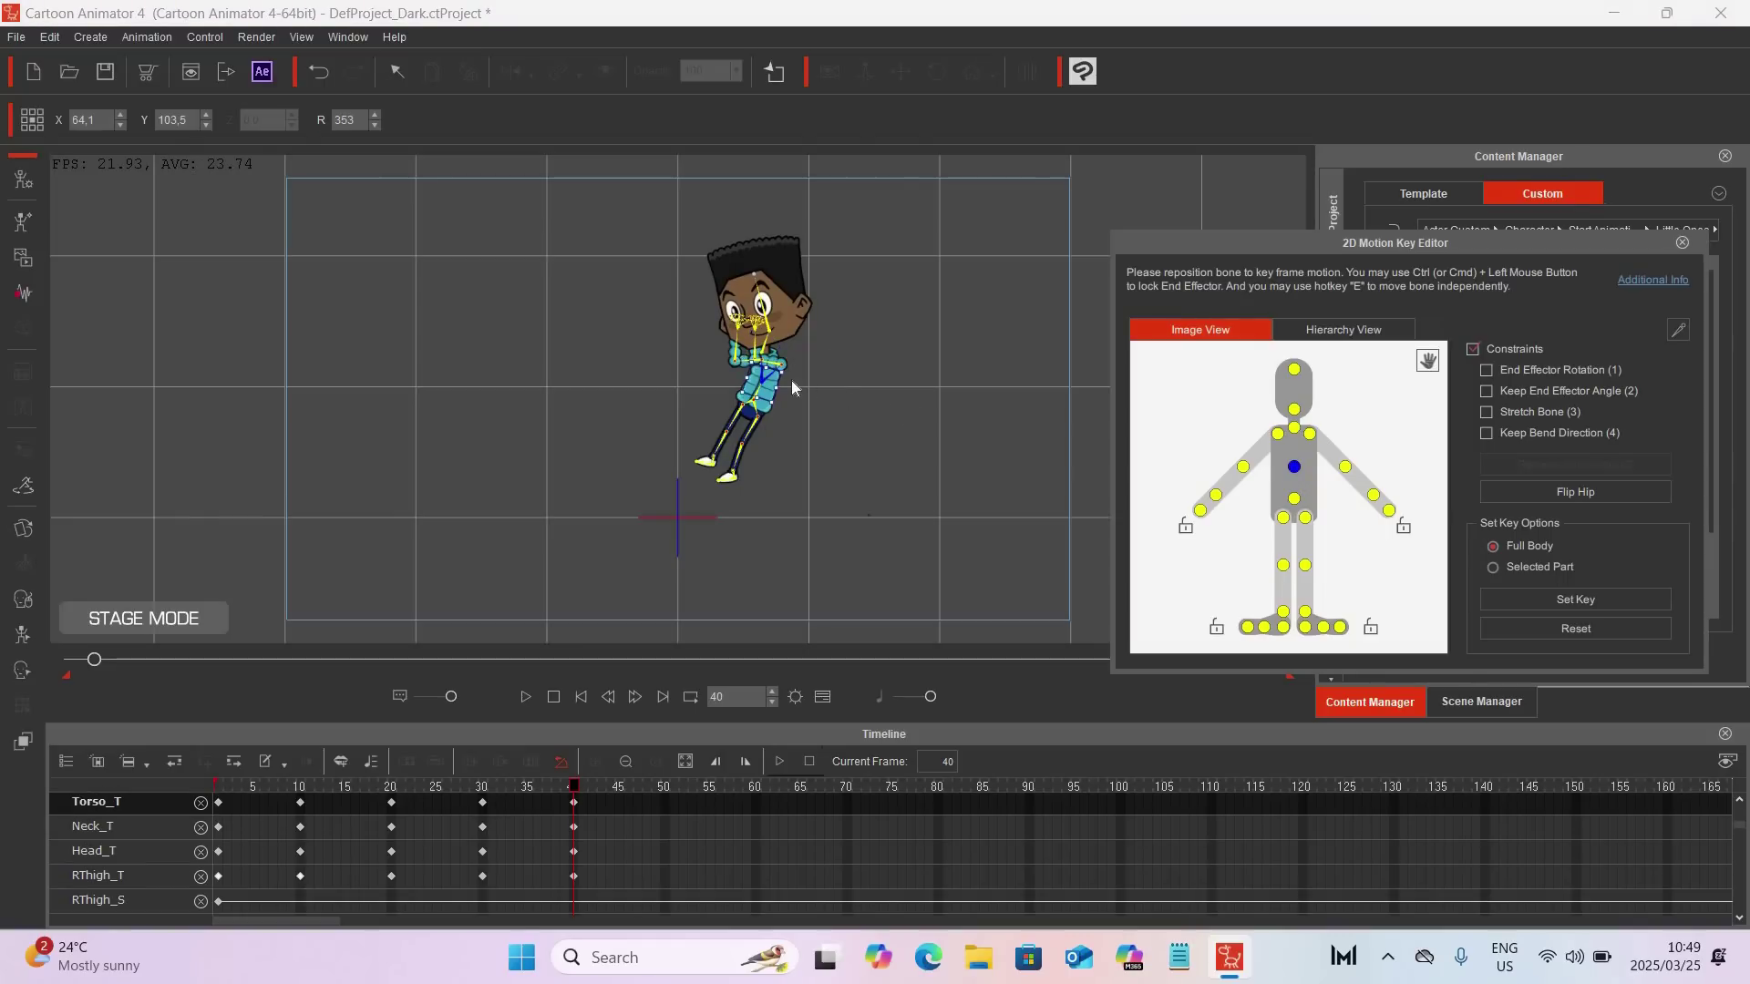
left_click_drag(762, 377, 769, 374)
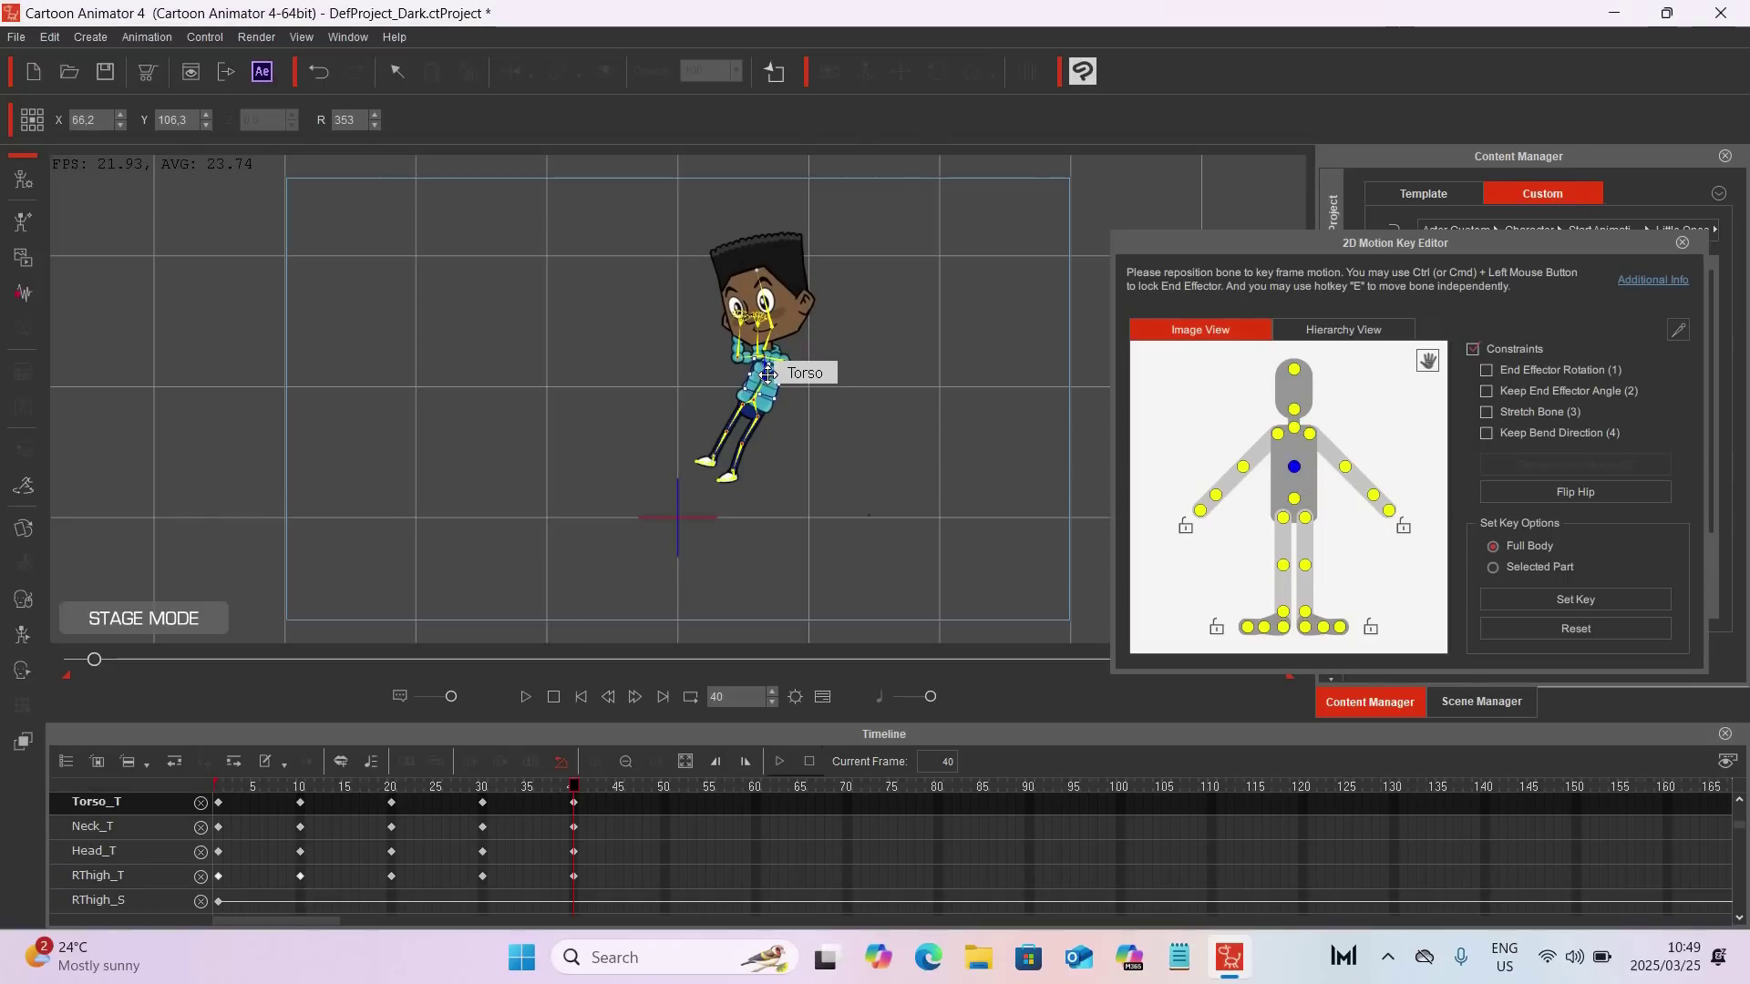
left_click(1283, 616)
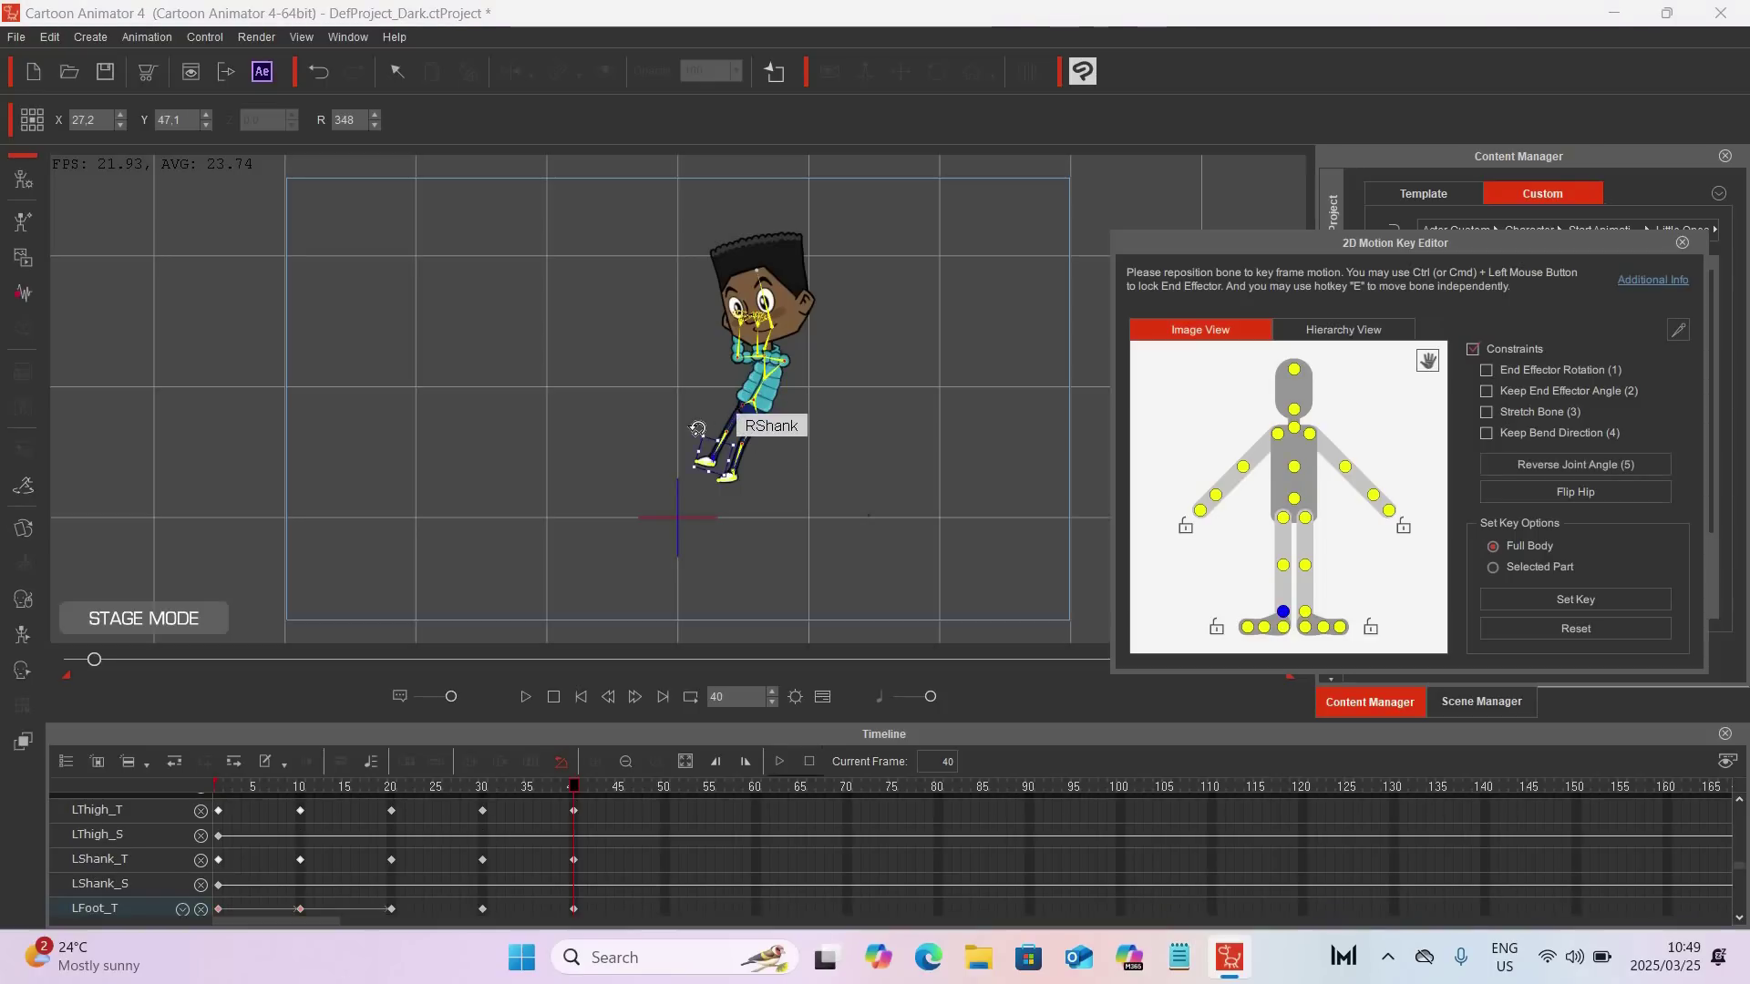
left_click_drag(682, 432, 687, 438)
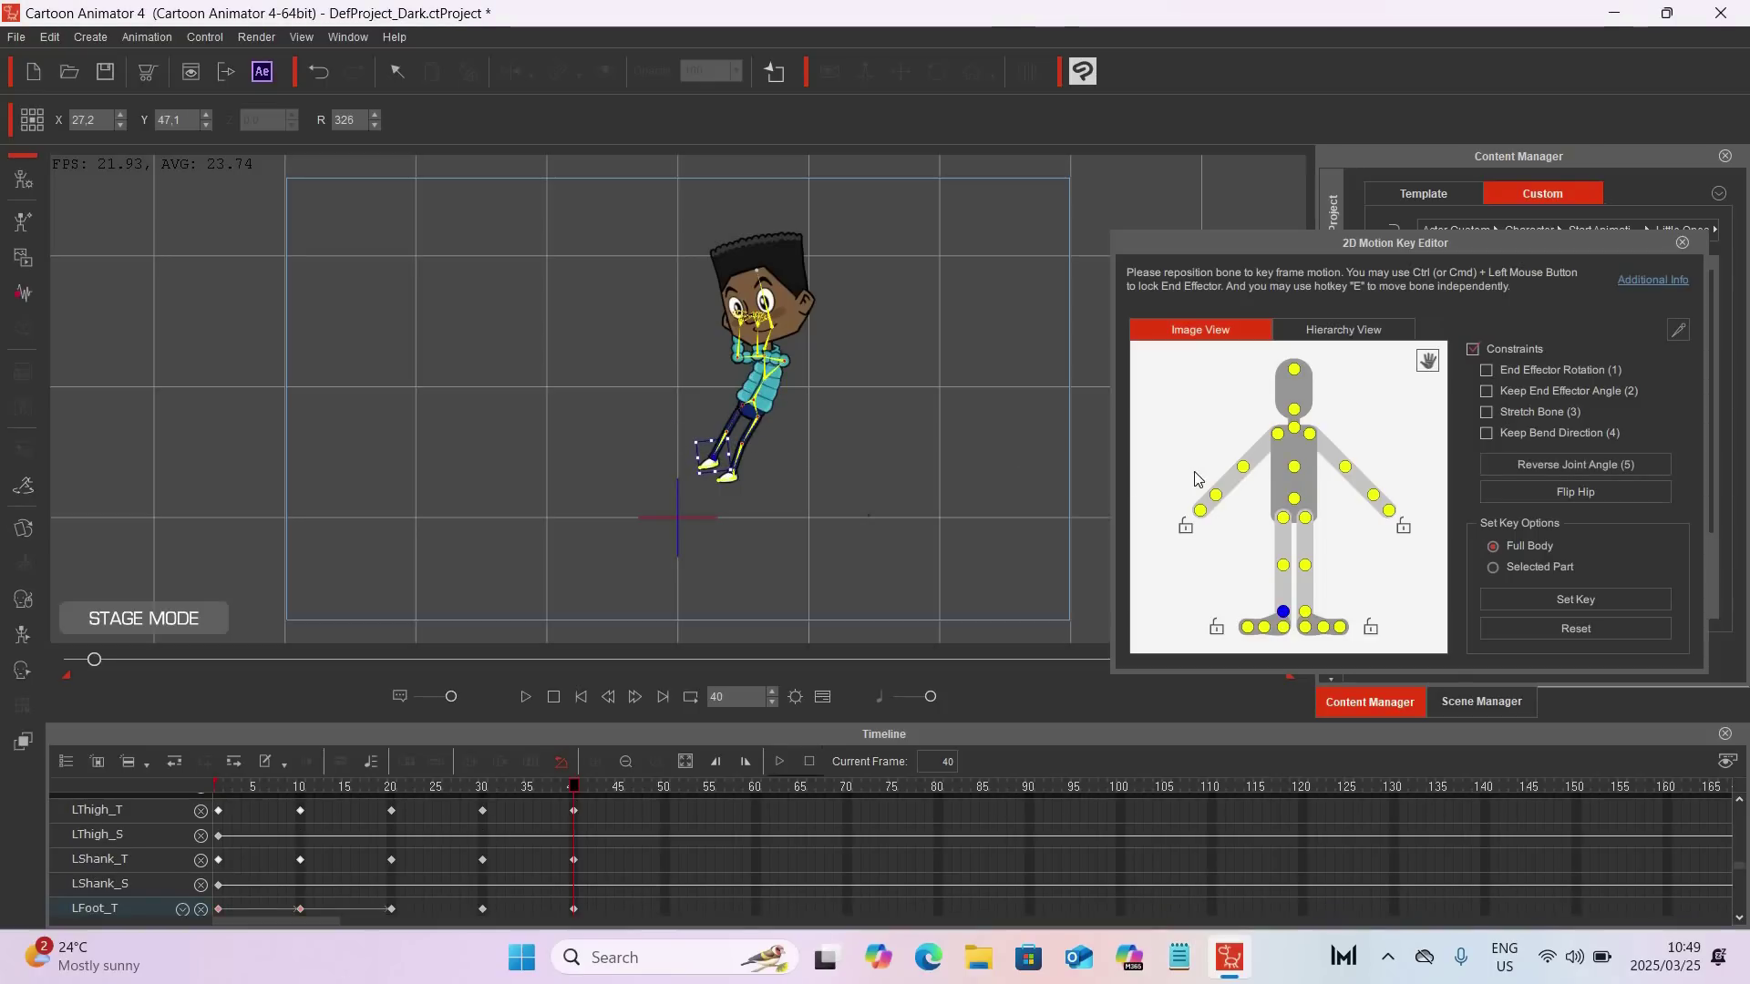
Step: Check the poses at frames 10 and 20, and move the hip at frame 40 down and forward to about X -1, Y 57
left_click(1294, 498)
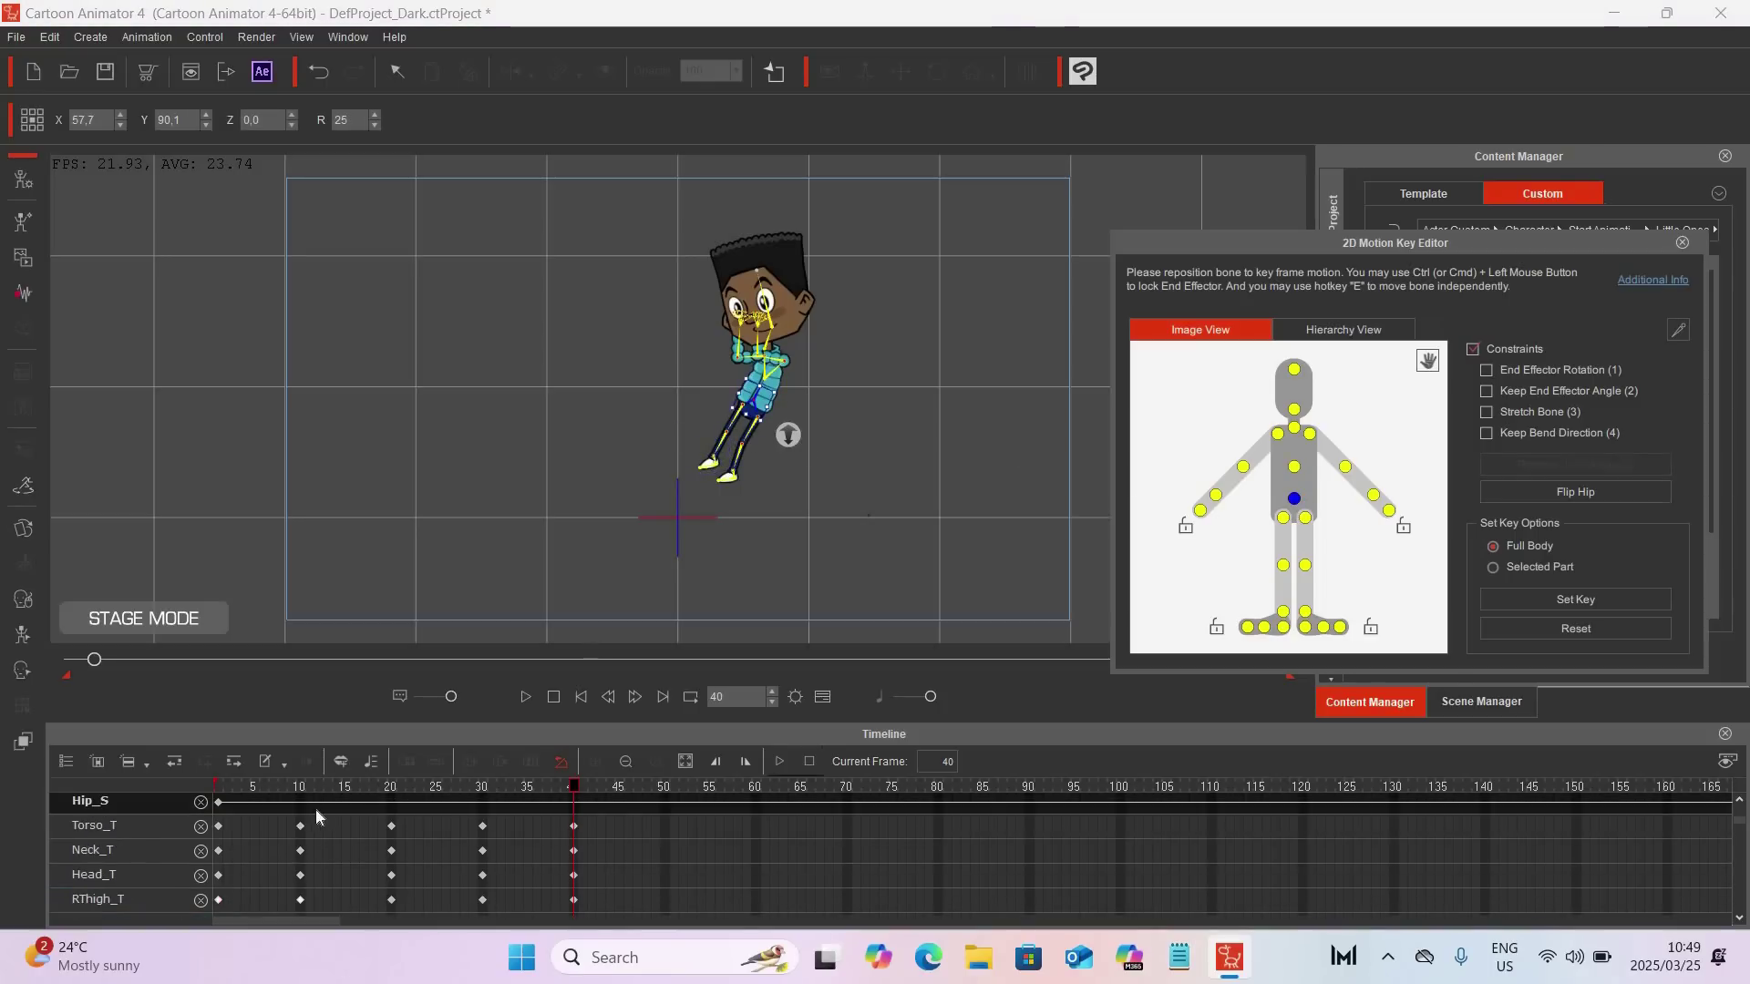
left_click(299, 790)
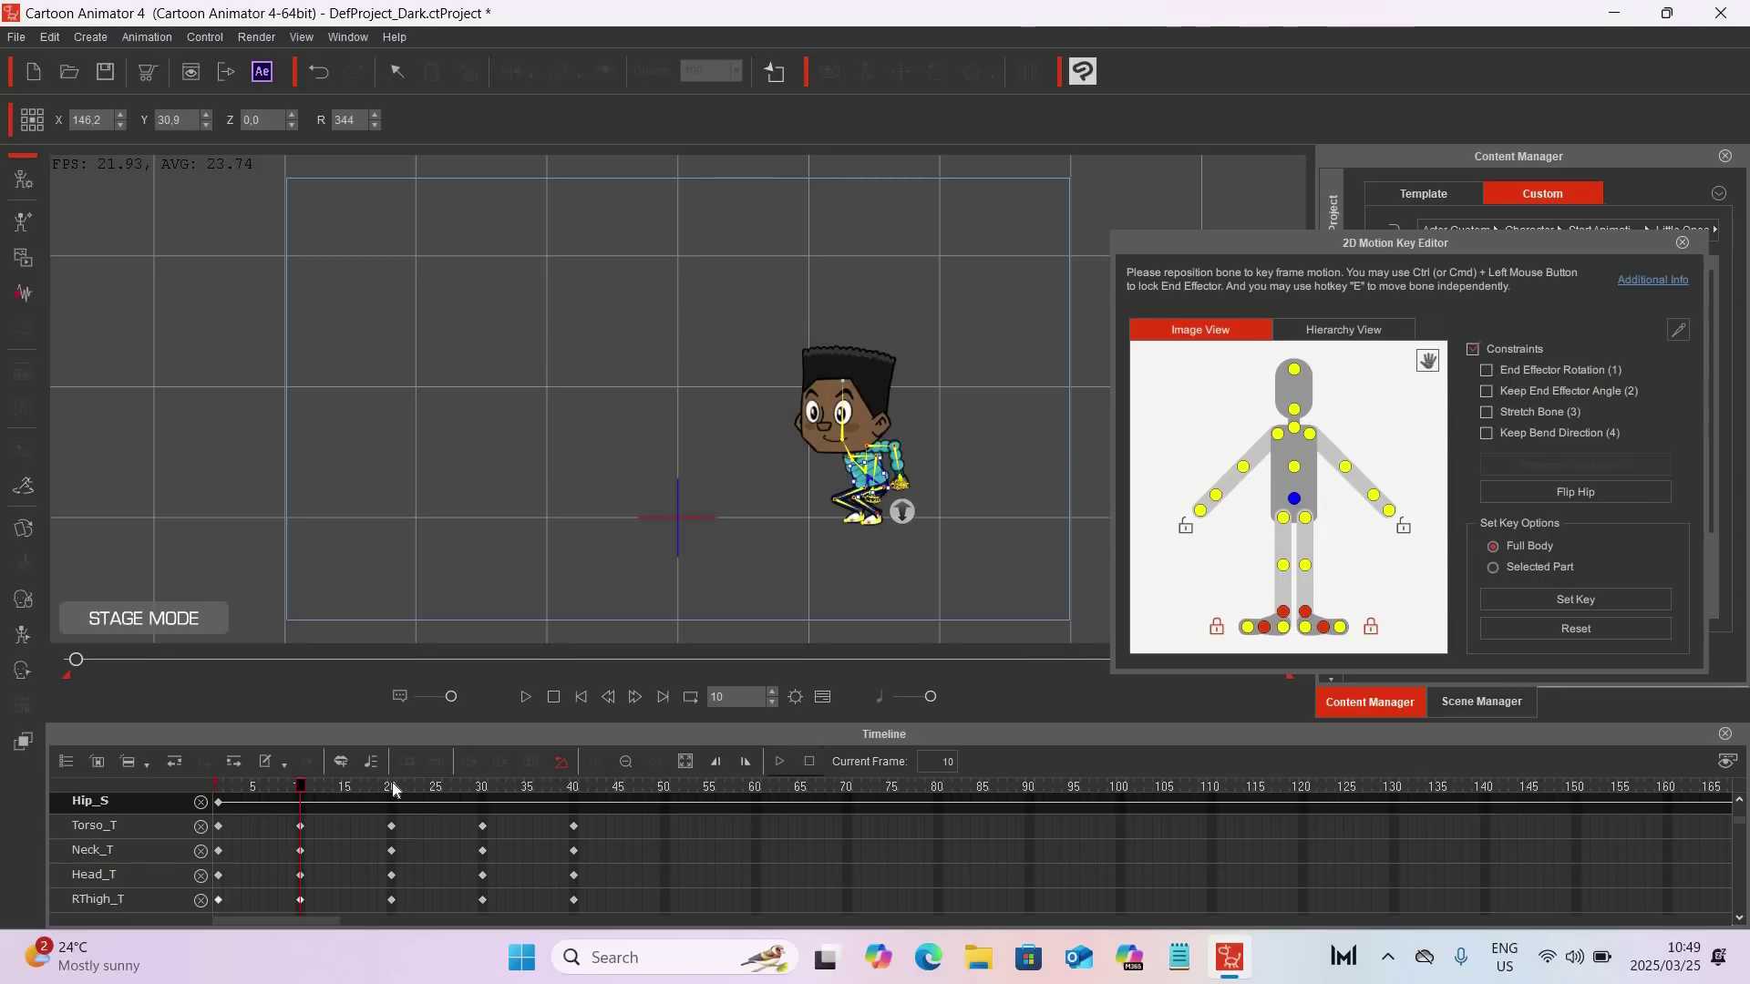
left_click(390, 789)
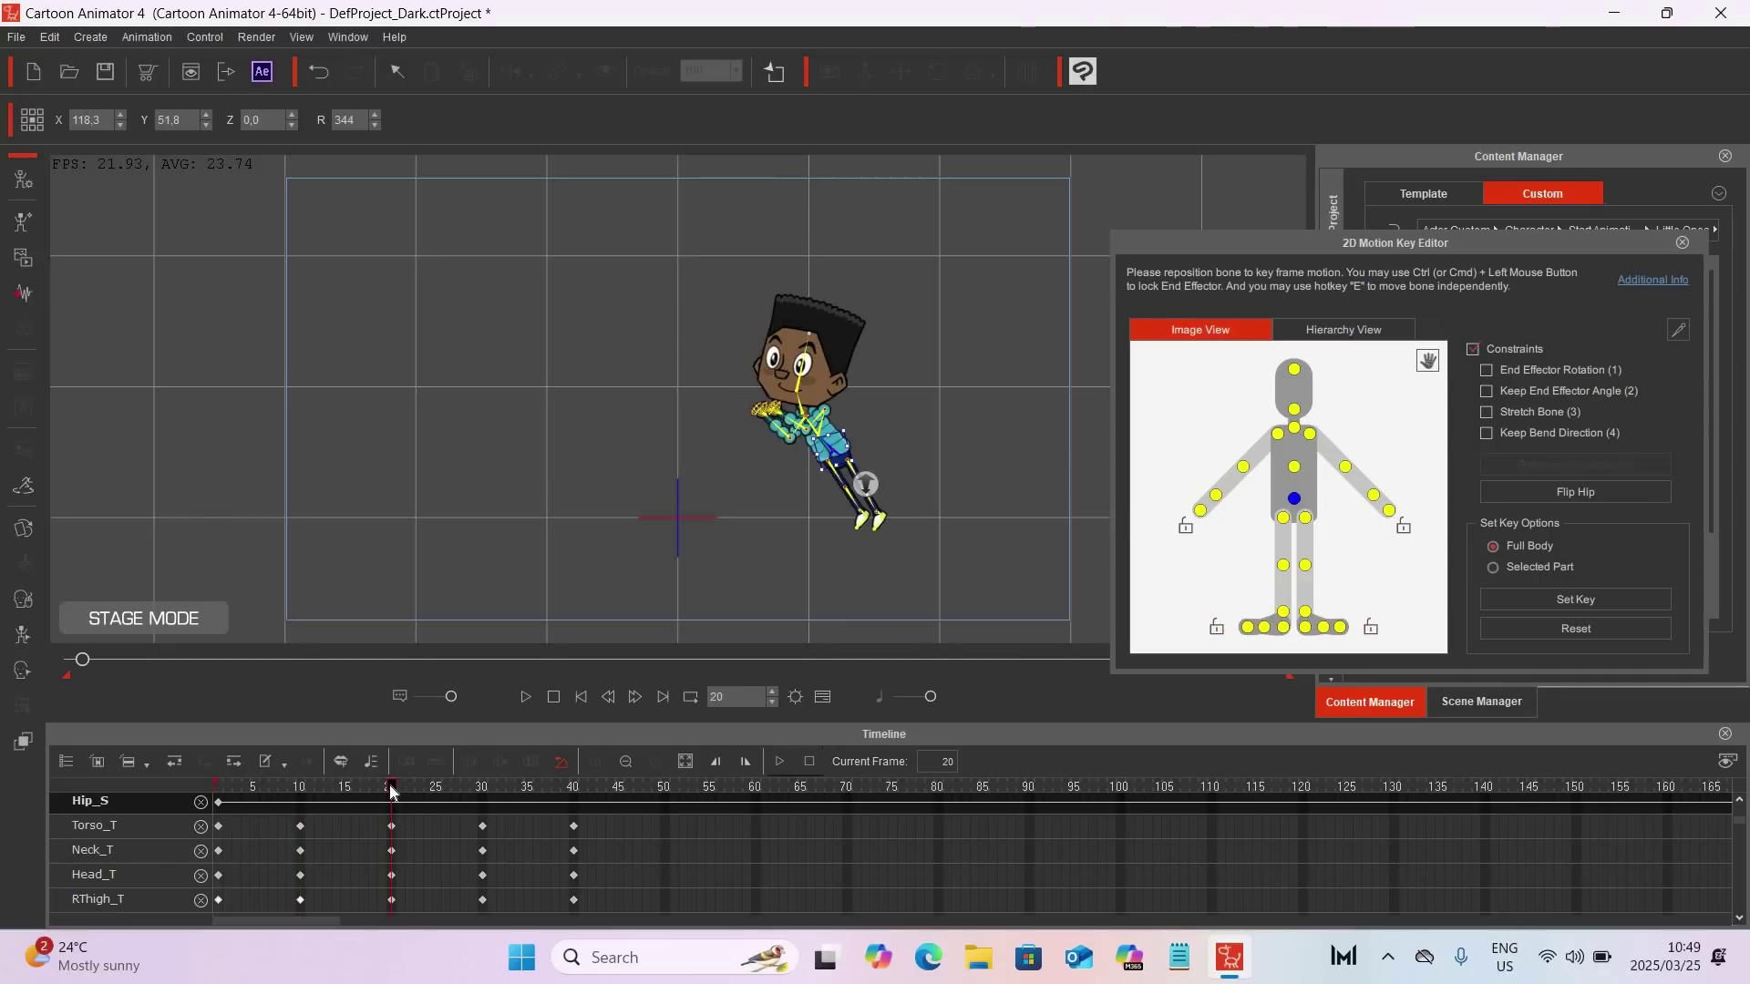
left_click(576, 789)
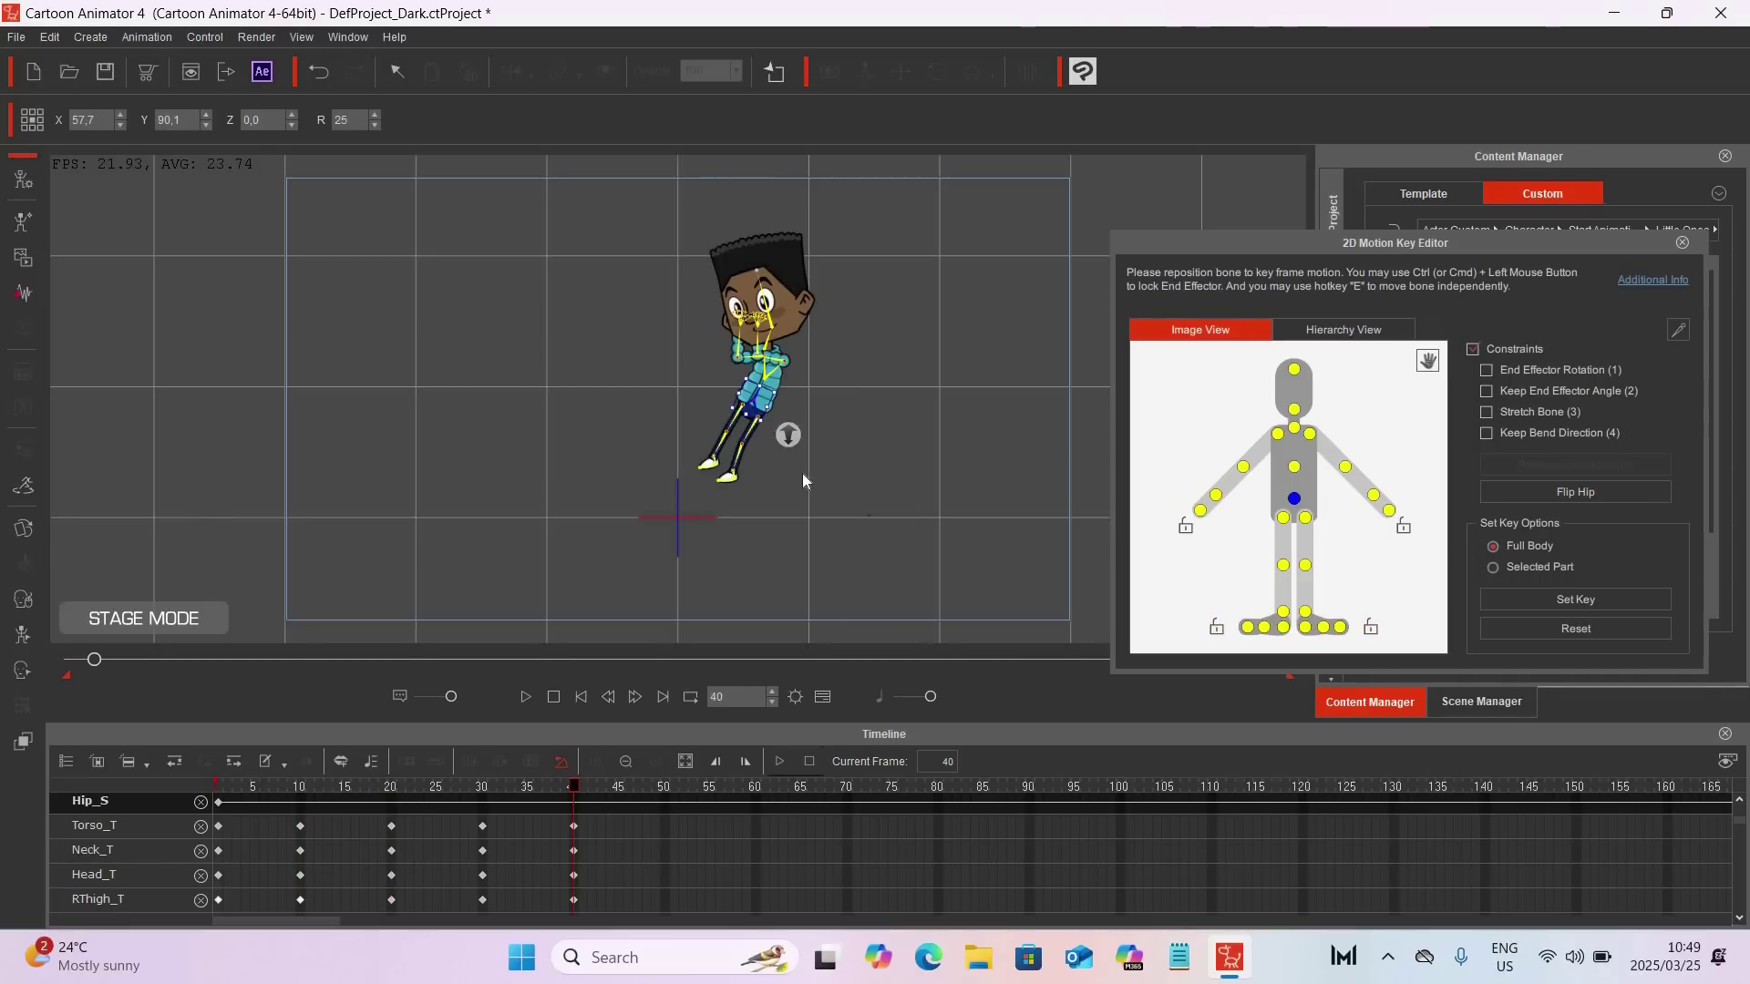
left_click_drag(756, 397, 677, 440)
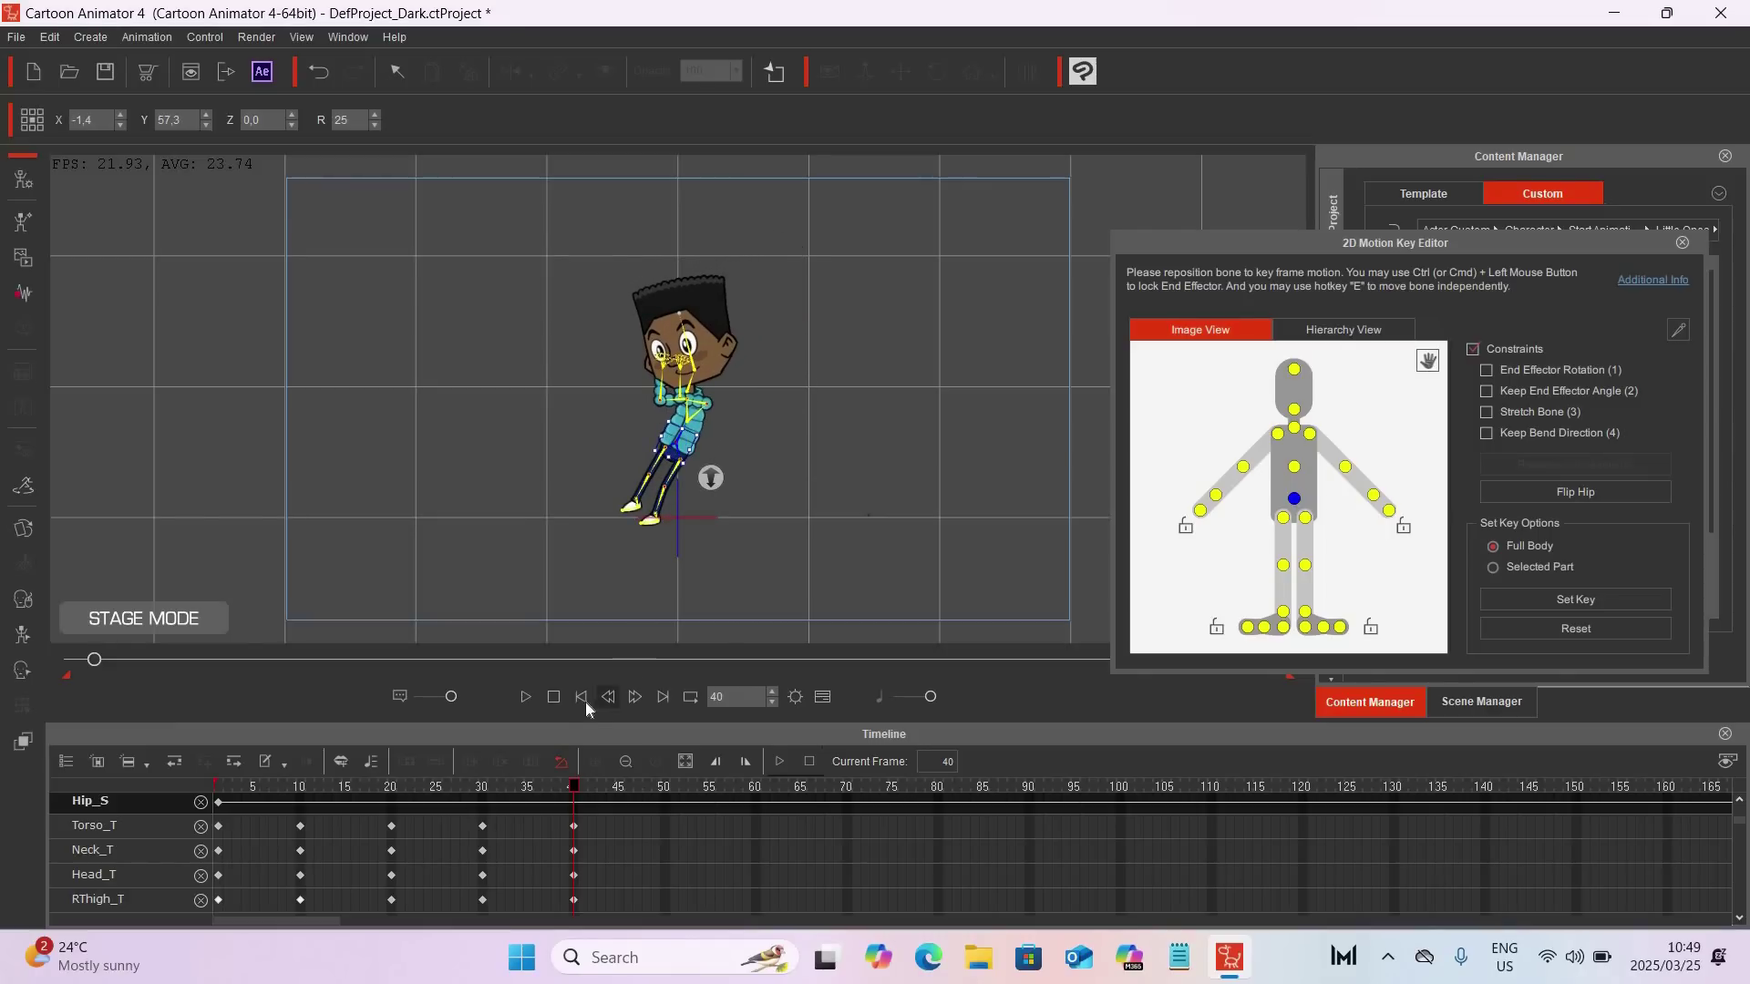
Step: Play the animation from the start to review the jump through the descent pose
left_click(553, 696)
left_click(525, 696)
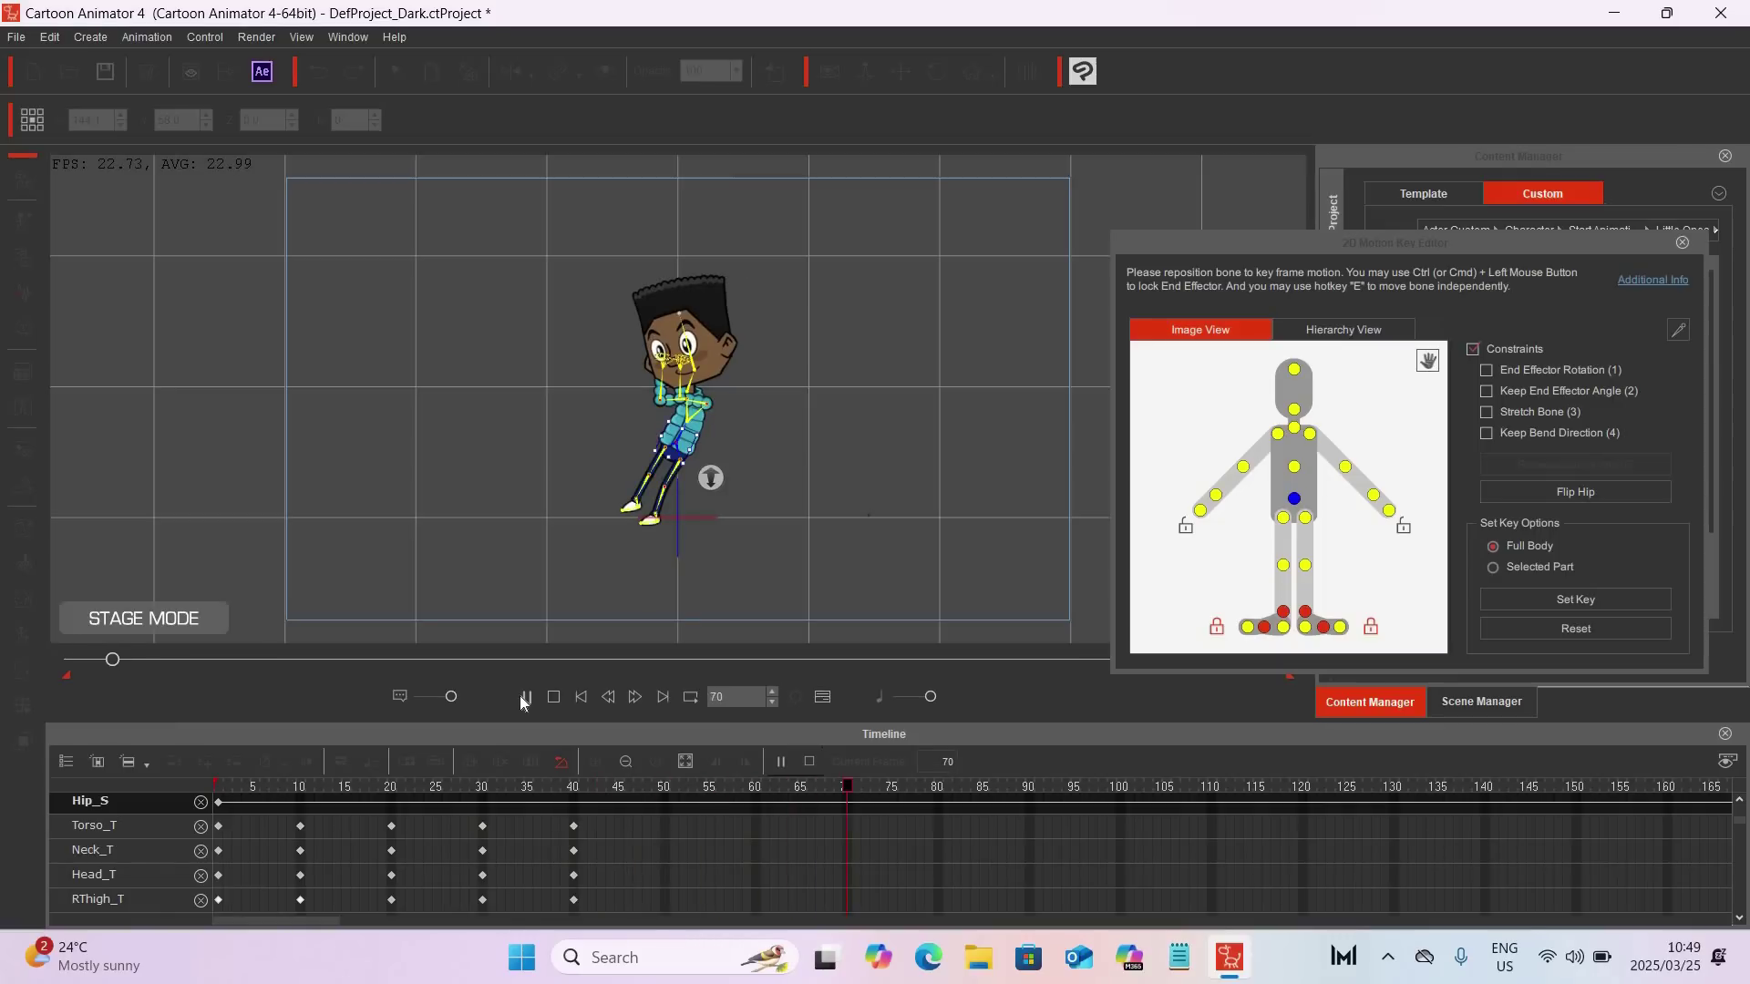
Step: Stop playback, go to frame 50, nudge the hip to about X -1, Y 57 and lock both feet
left_click(525, 697)
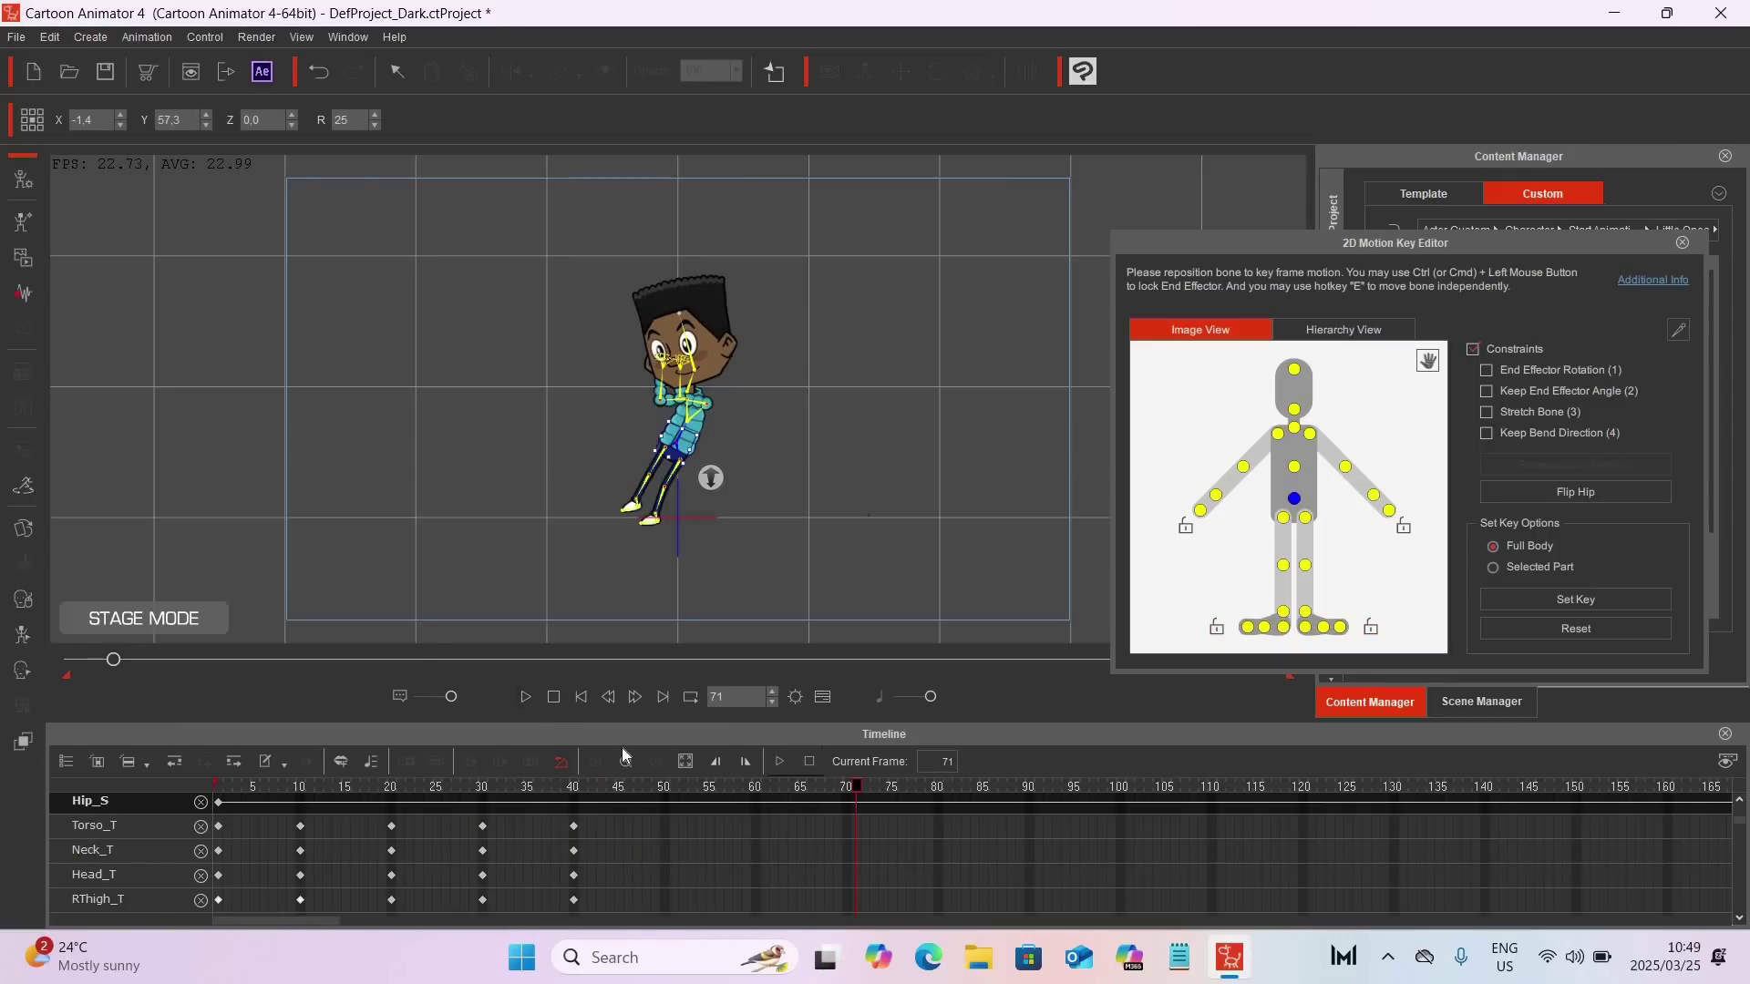
left_click(665, 786)
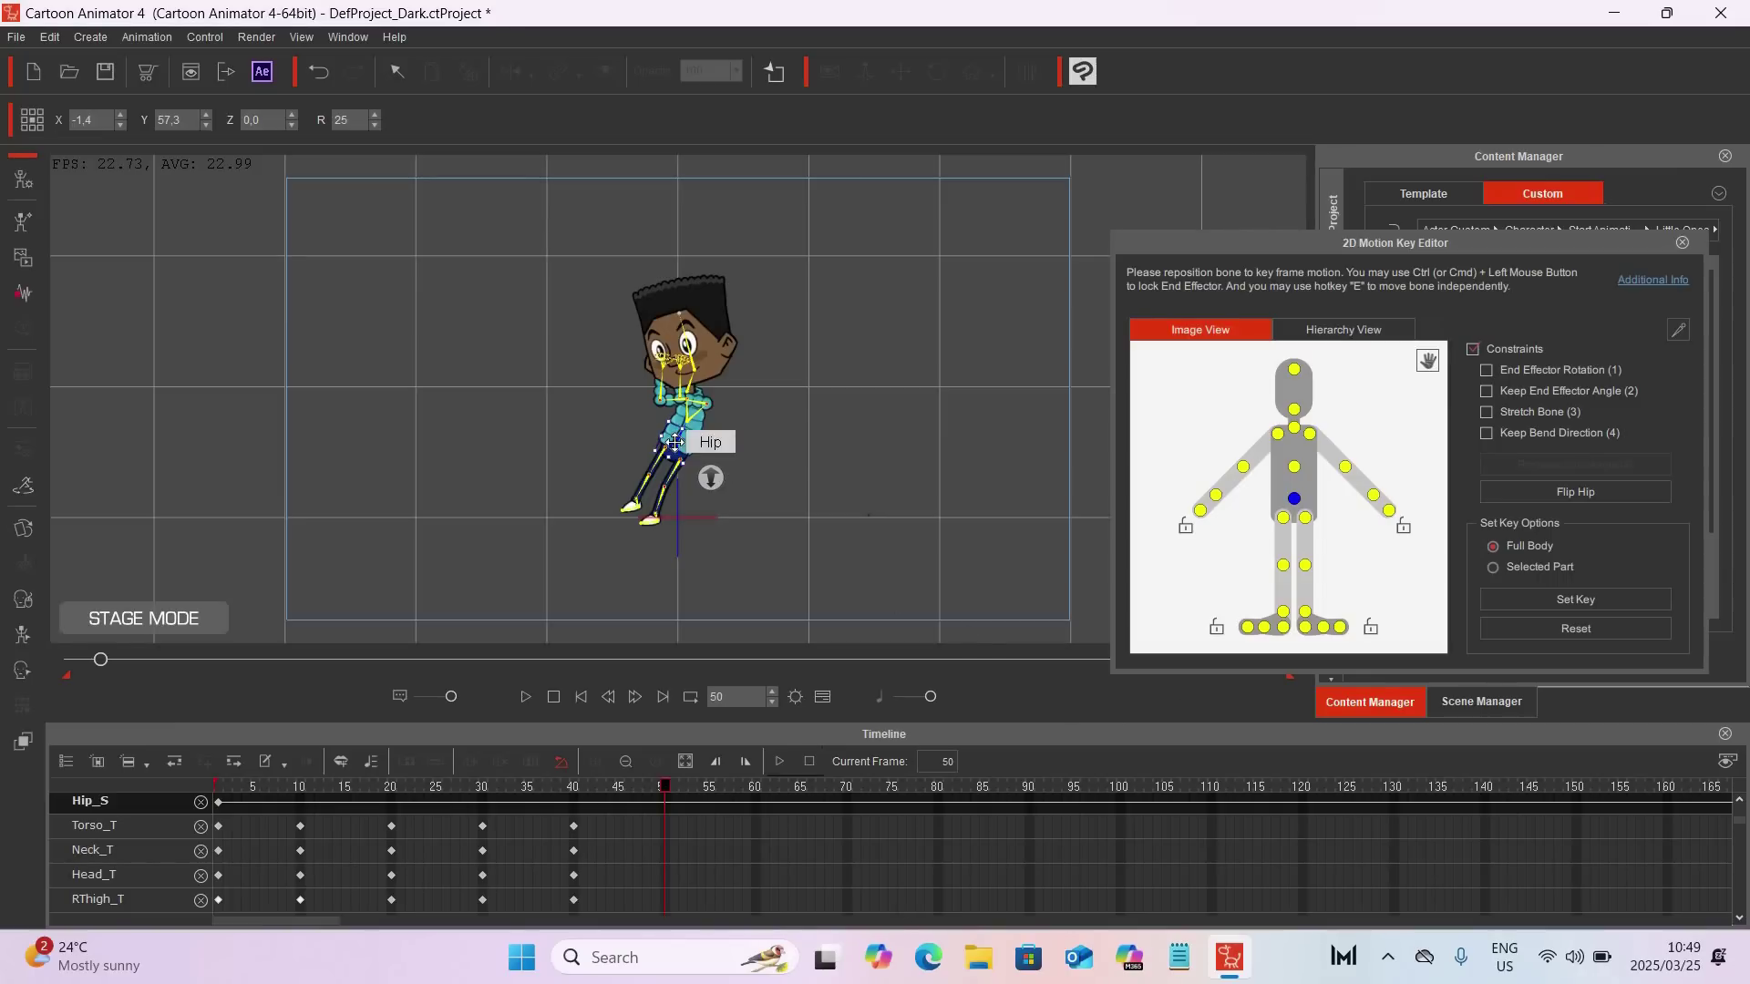
left_click_drag(675, 442, 677, 436)
left_click(1217, 627)
left_click(1373, 633)
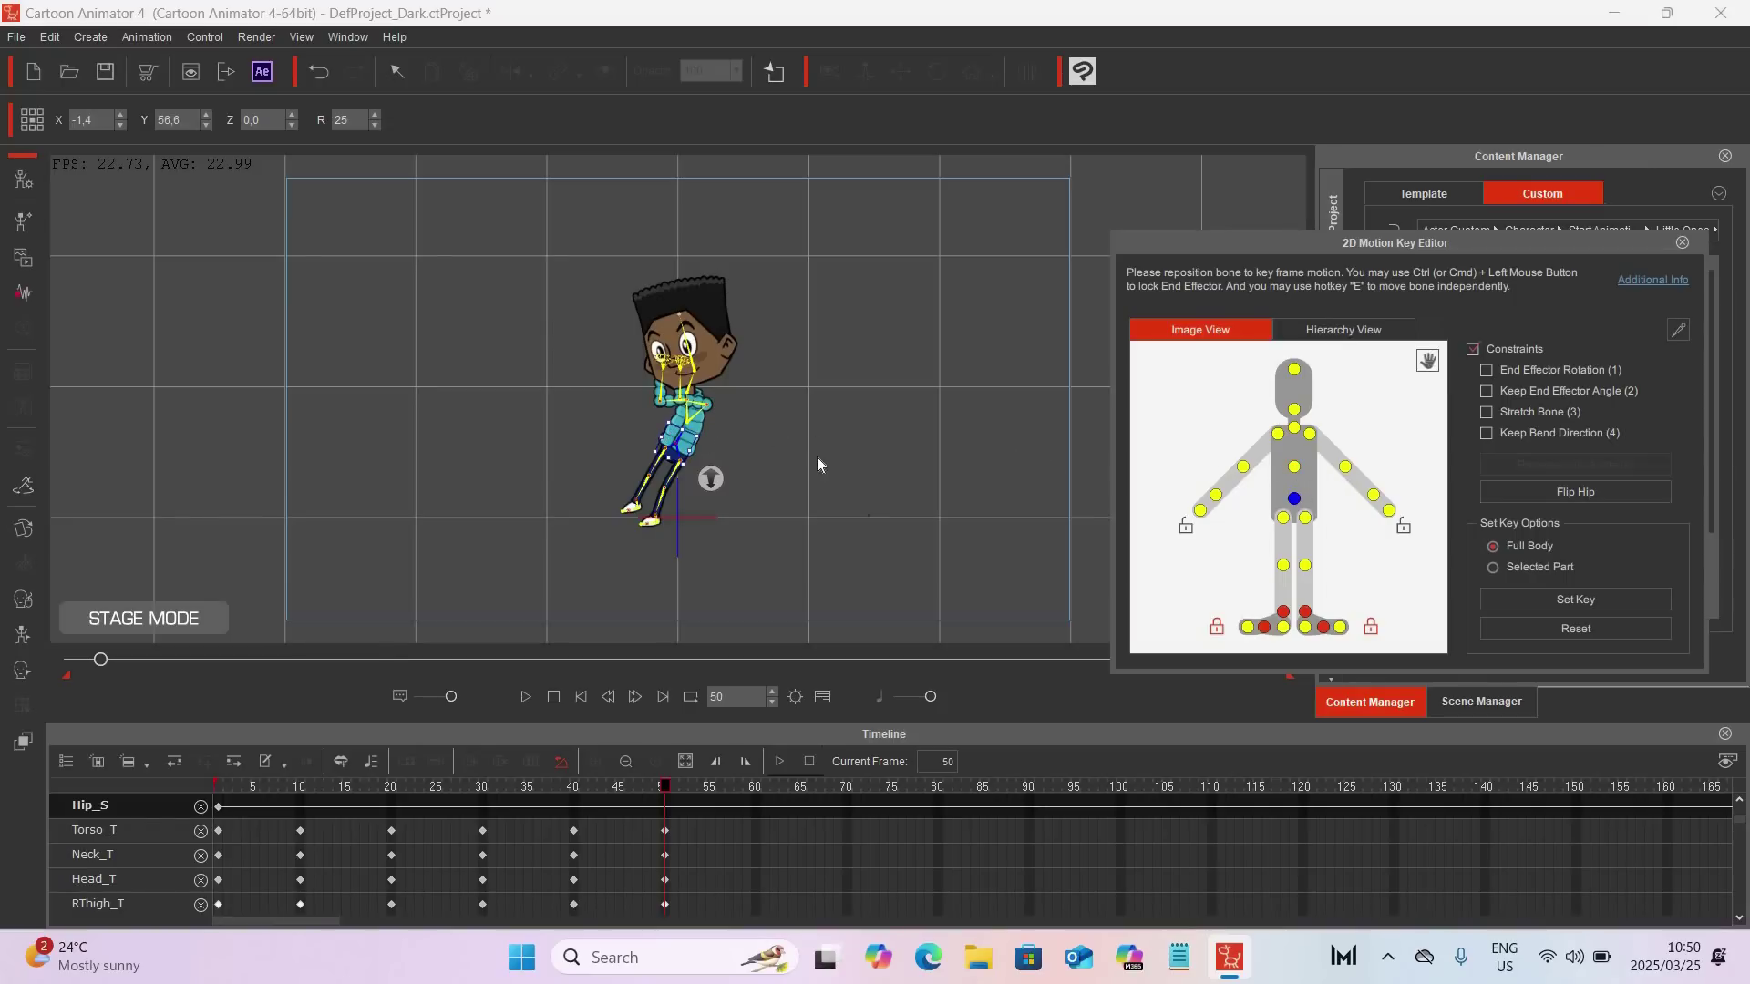
Step: Lower the hip into a landing crouch at about X -16, Y 22, rotated about 10 degrees, and move the torso down to about Y 33
left_click_drag(673, 438, 673, 439)
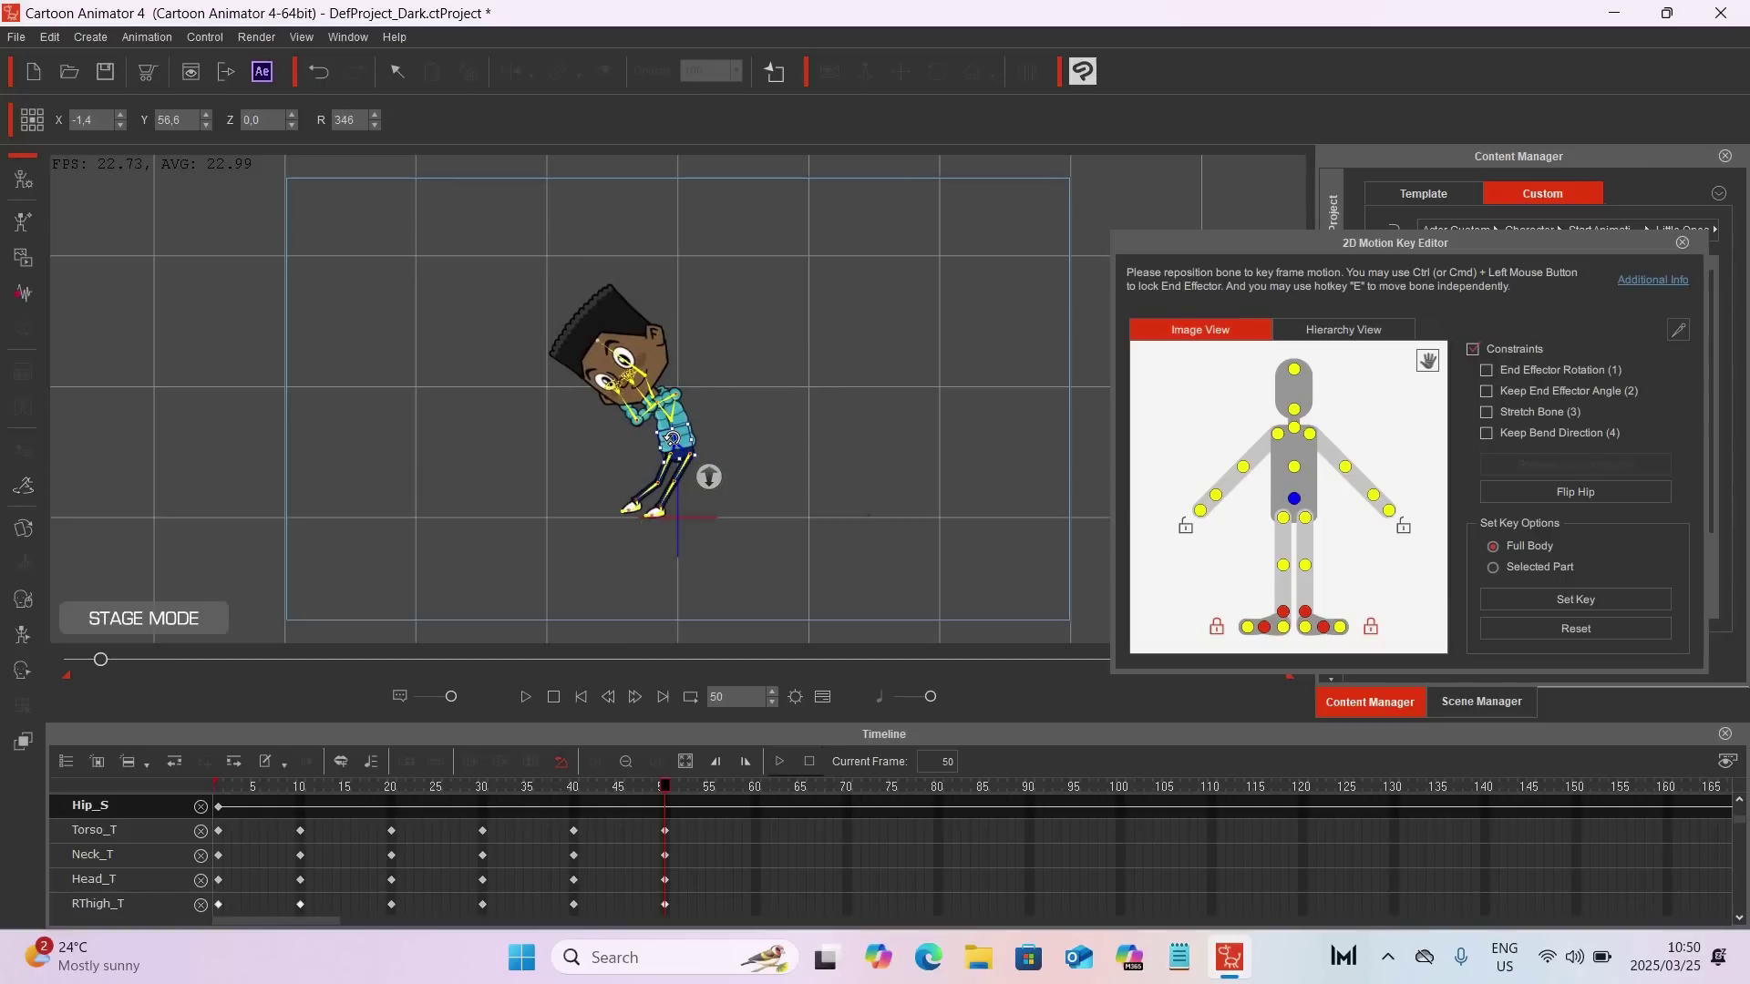
key("ctrl+z")
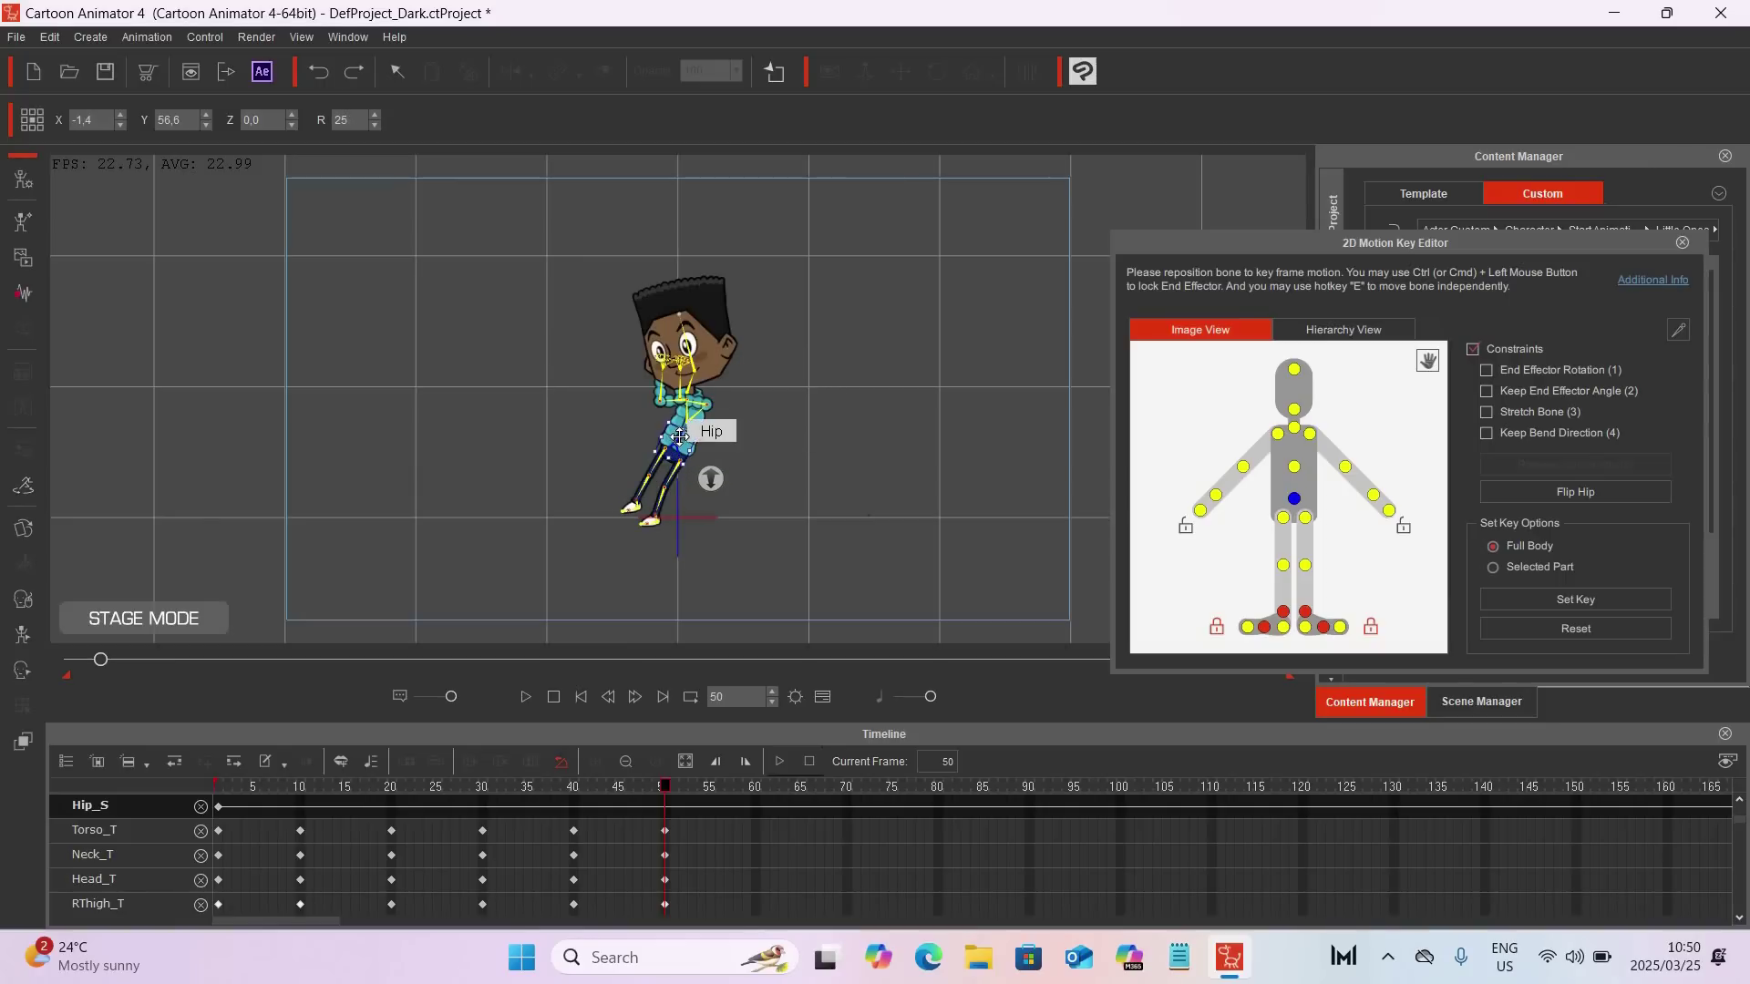
left_click_drag(673, 438, 659, 480)
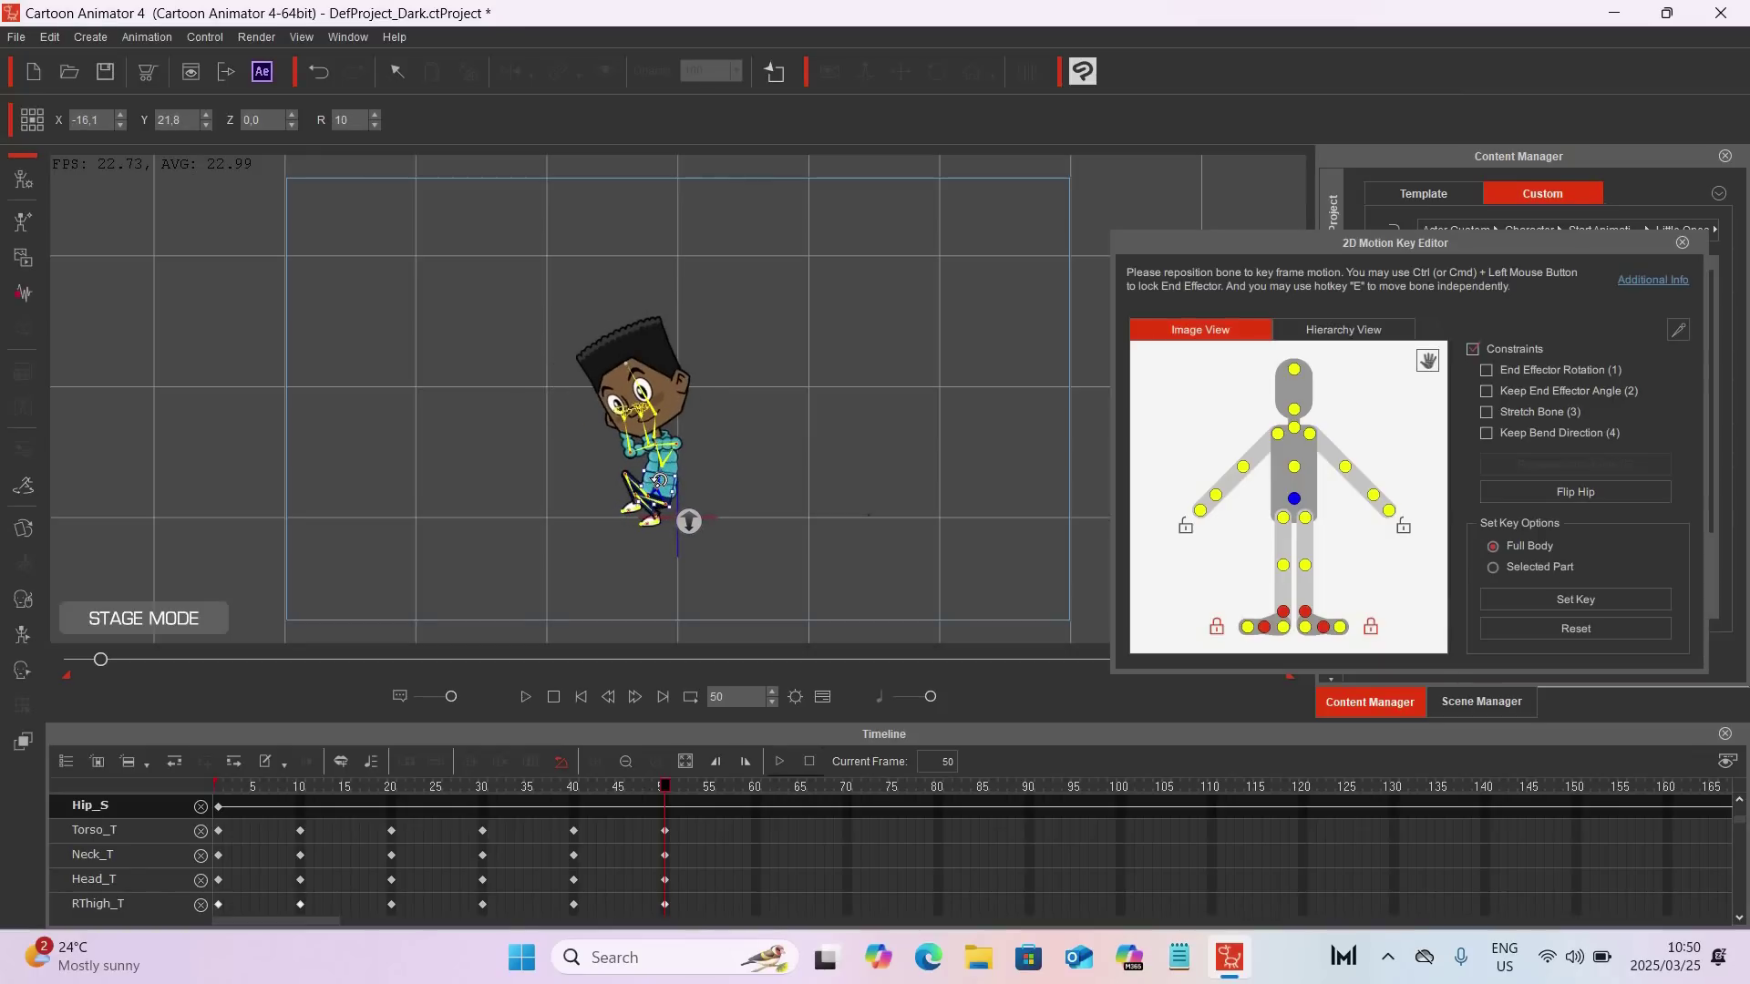
left_click(1294, 469)
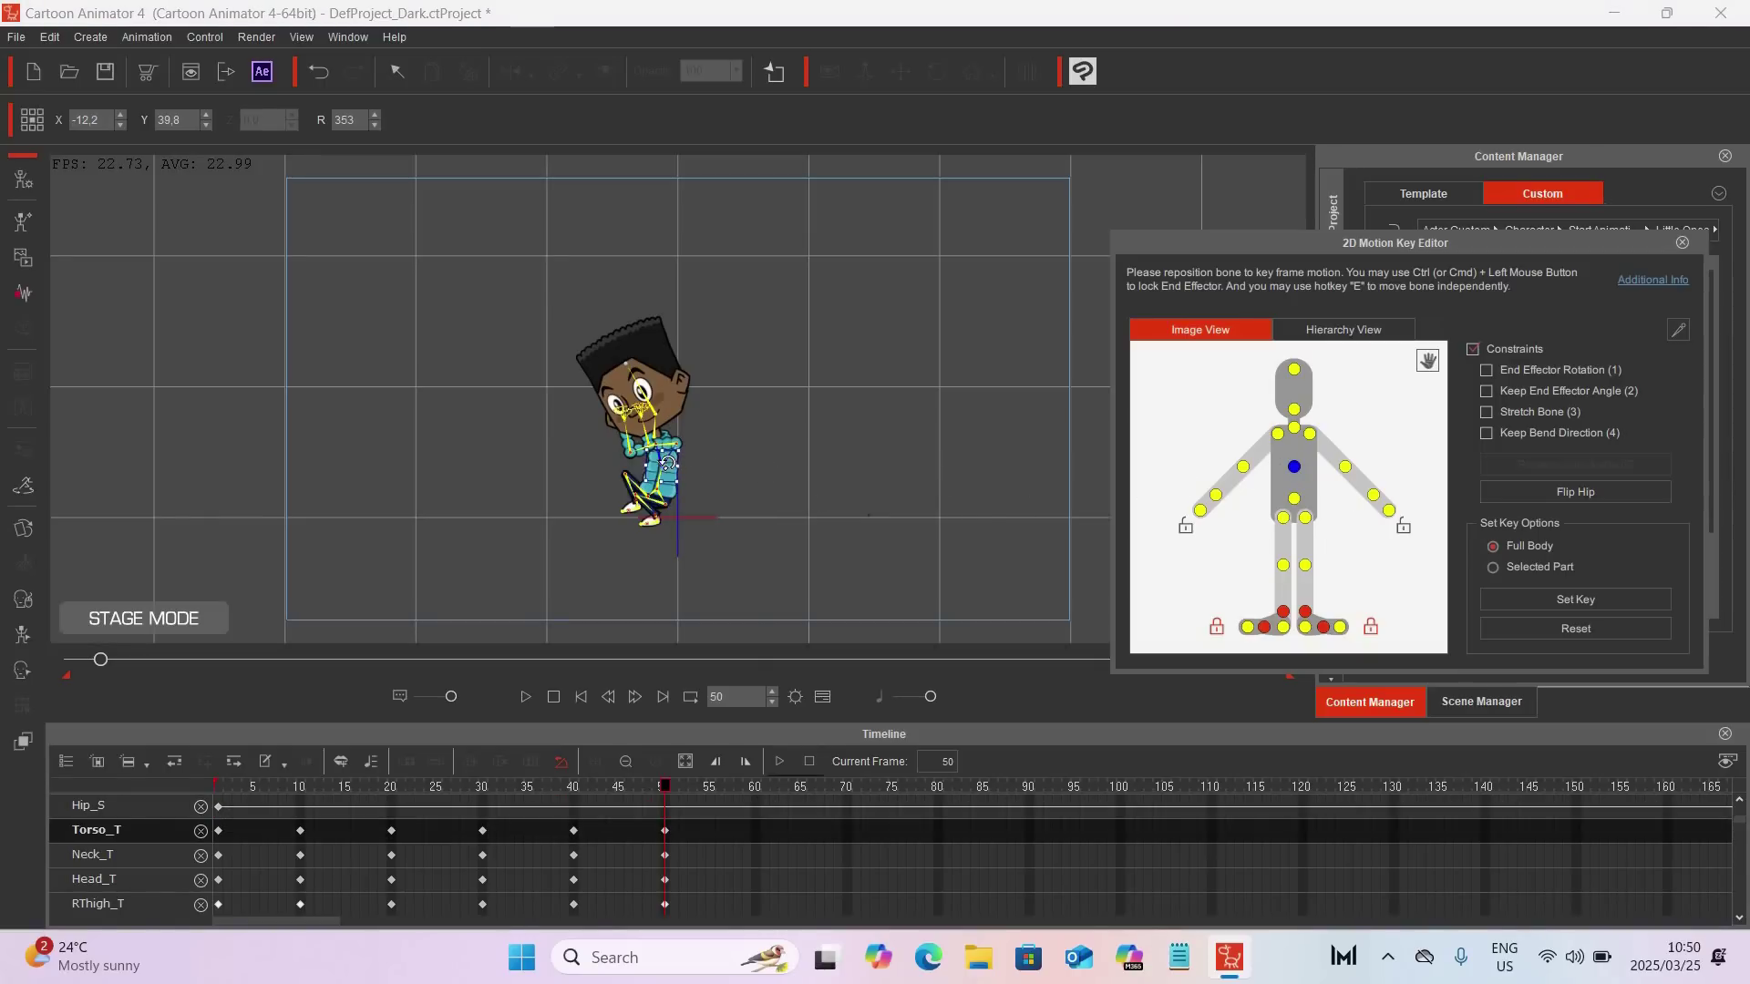
left_click_drag(662, 466, 663, 476)
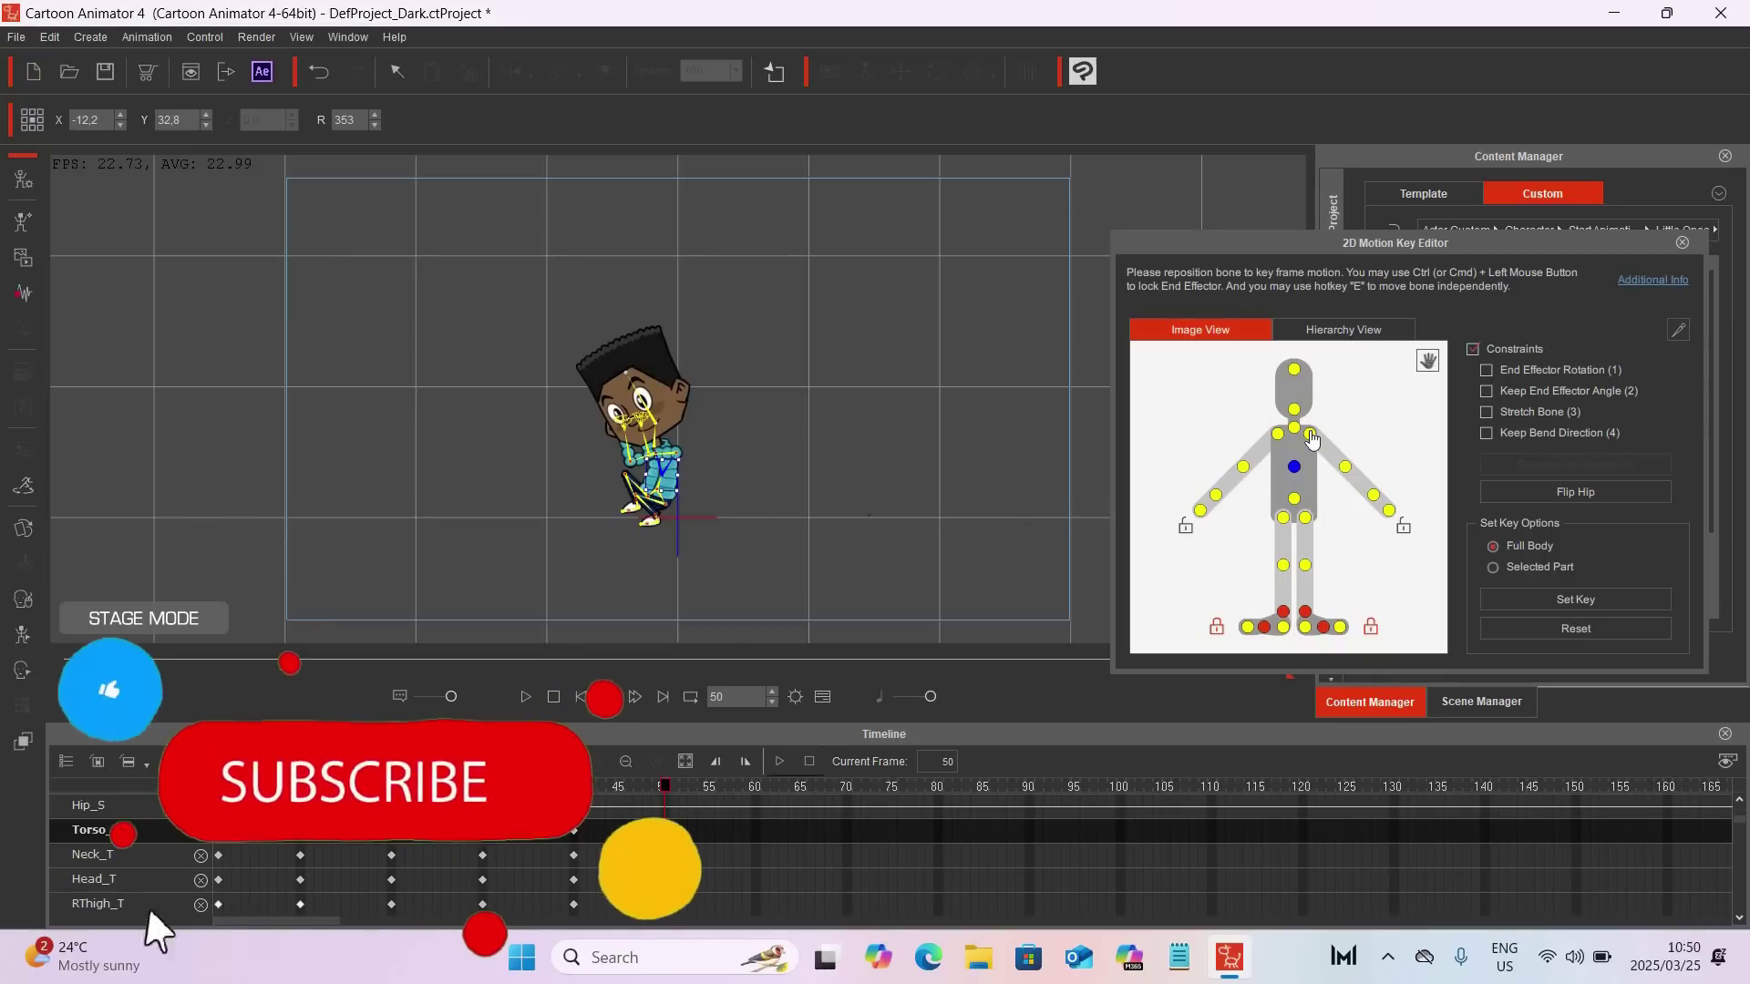
Step: Swing both arms behind the body, rotating the left arm to about 295 degrees and the right arm to about 186 degrees
left_click(683, 426)
left_click_drag(684, 425, 751, 610)
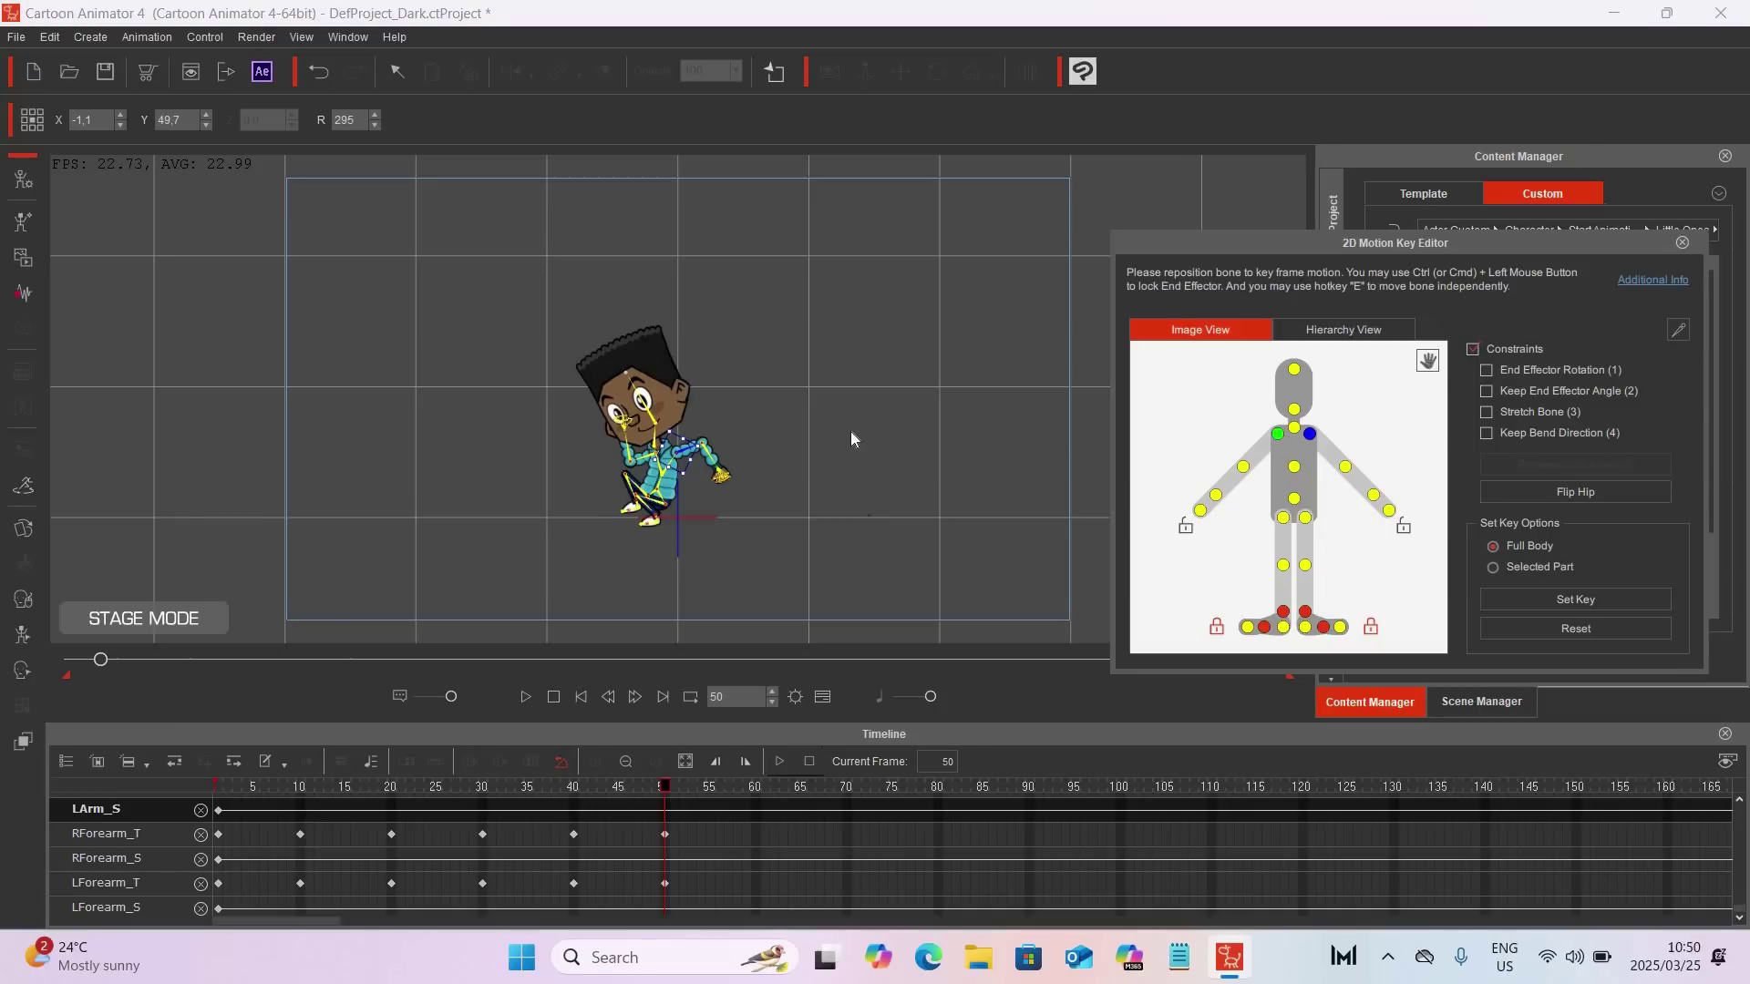
left_click(641, 422)
left_click_drag(640, 422, 746, 552)
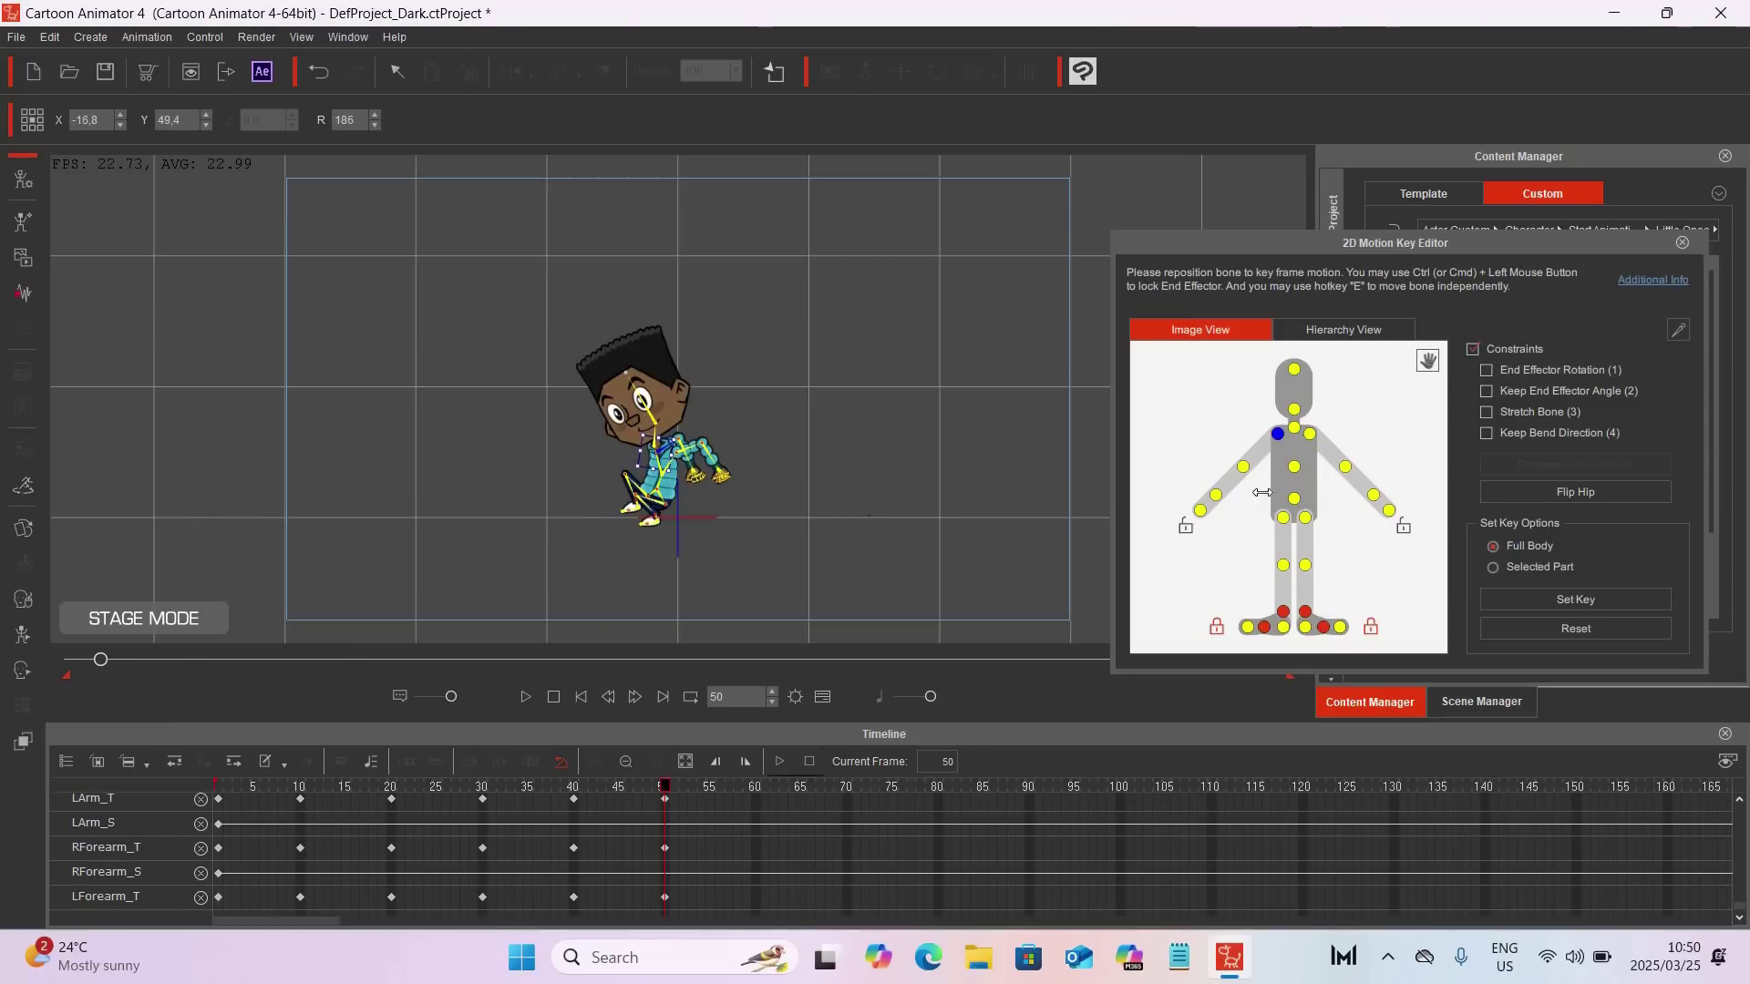
Step: Rotate the head upright to about 1 degree and move the neck down to about X -18, Y 48
left_click(1294, 410)
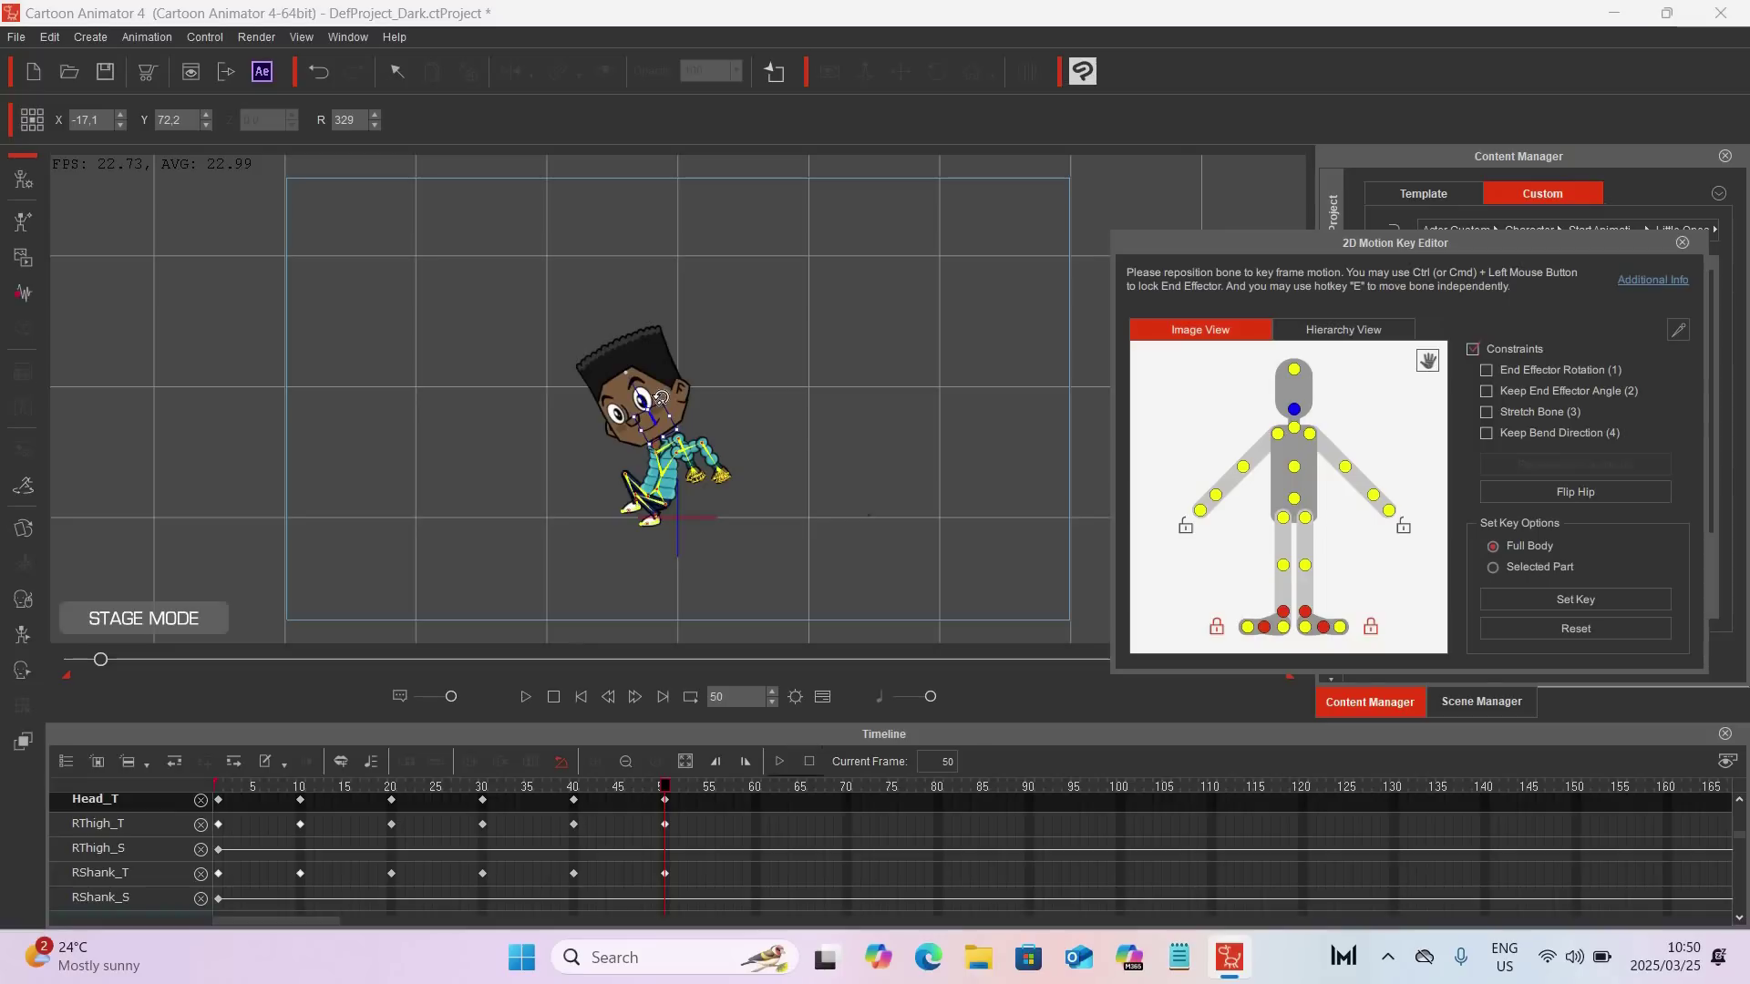
left_click_drag(665, 400, 683, 403)
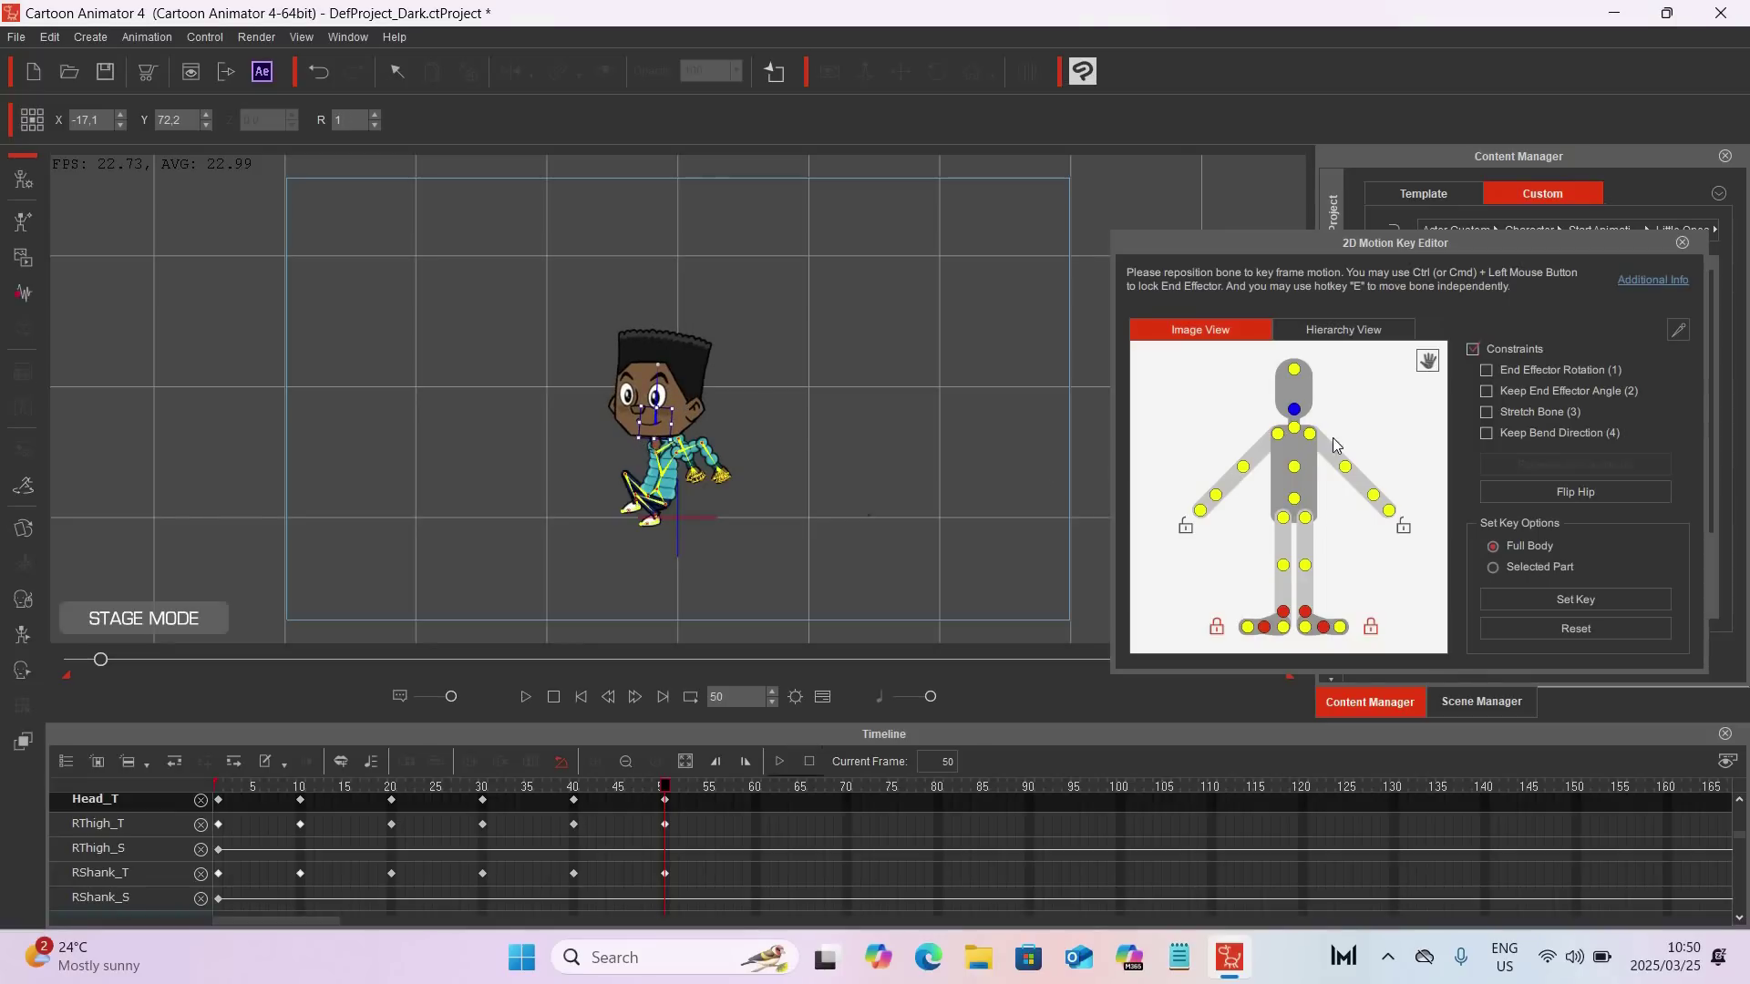
left_click(1297, 434)
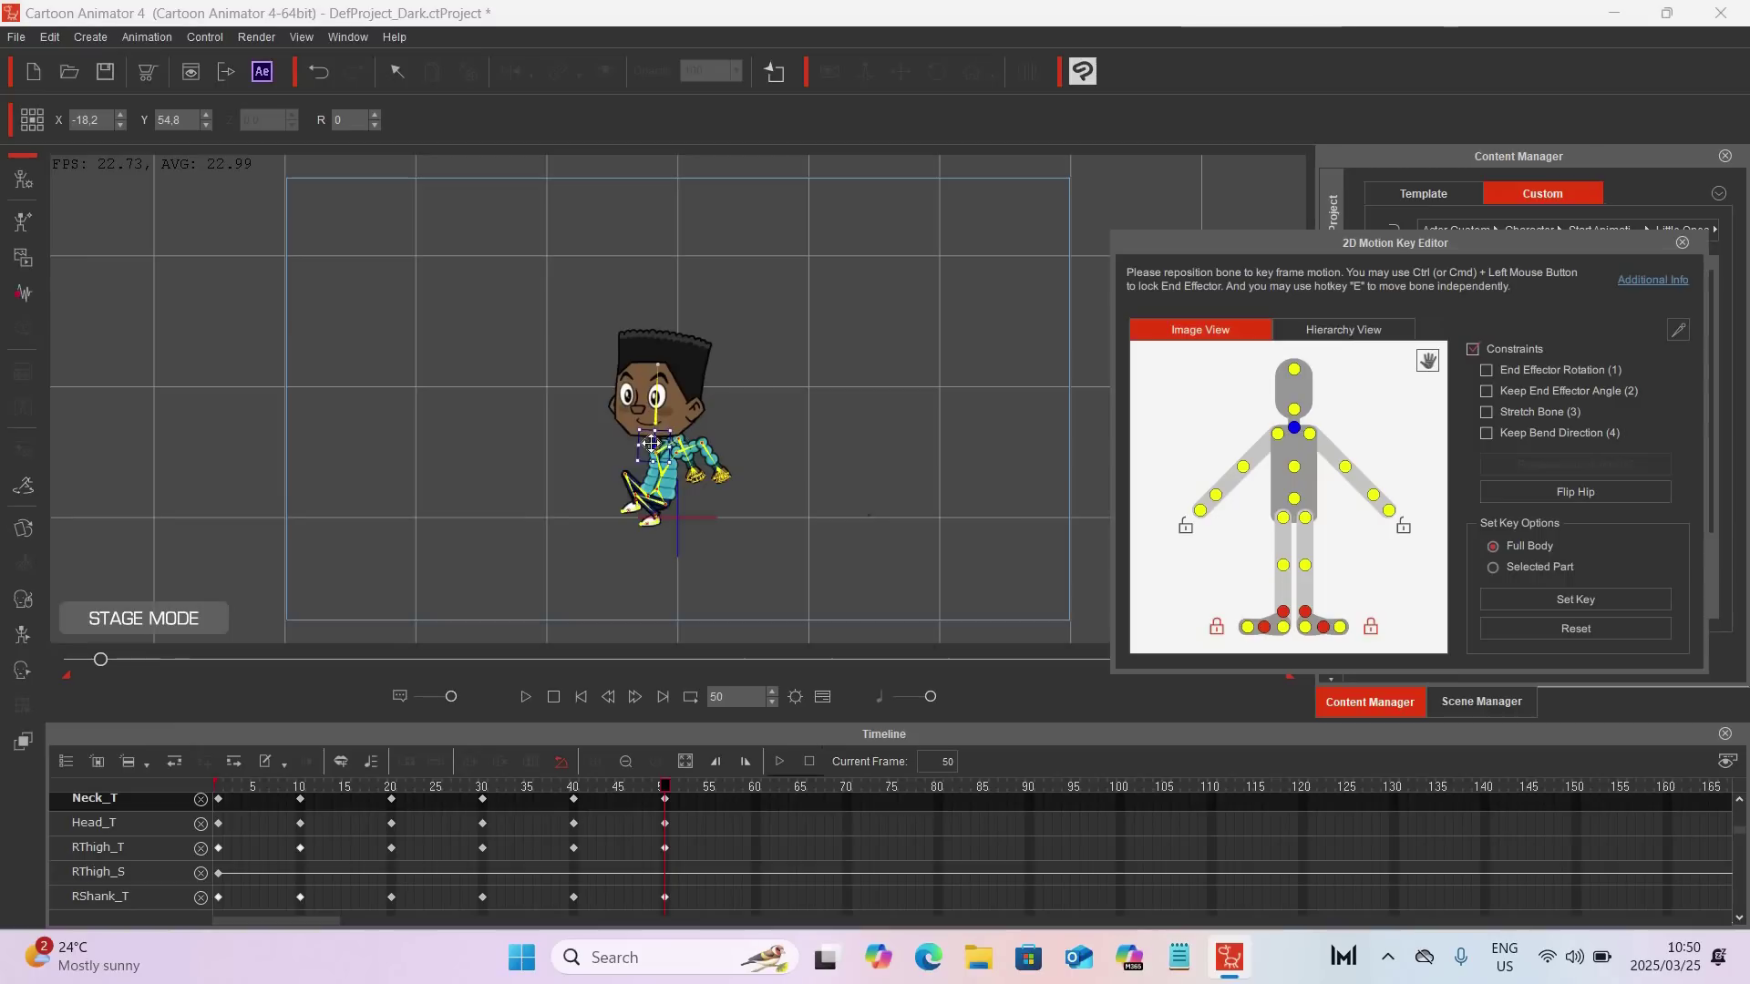
left_click_drag(654, 447, 654, 454)
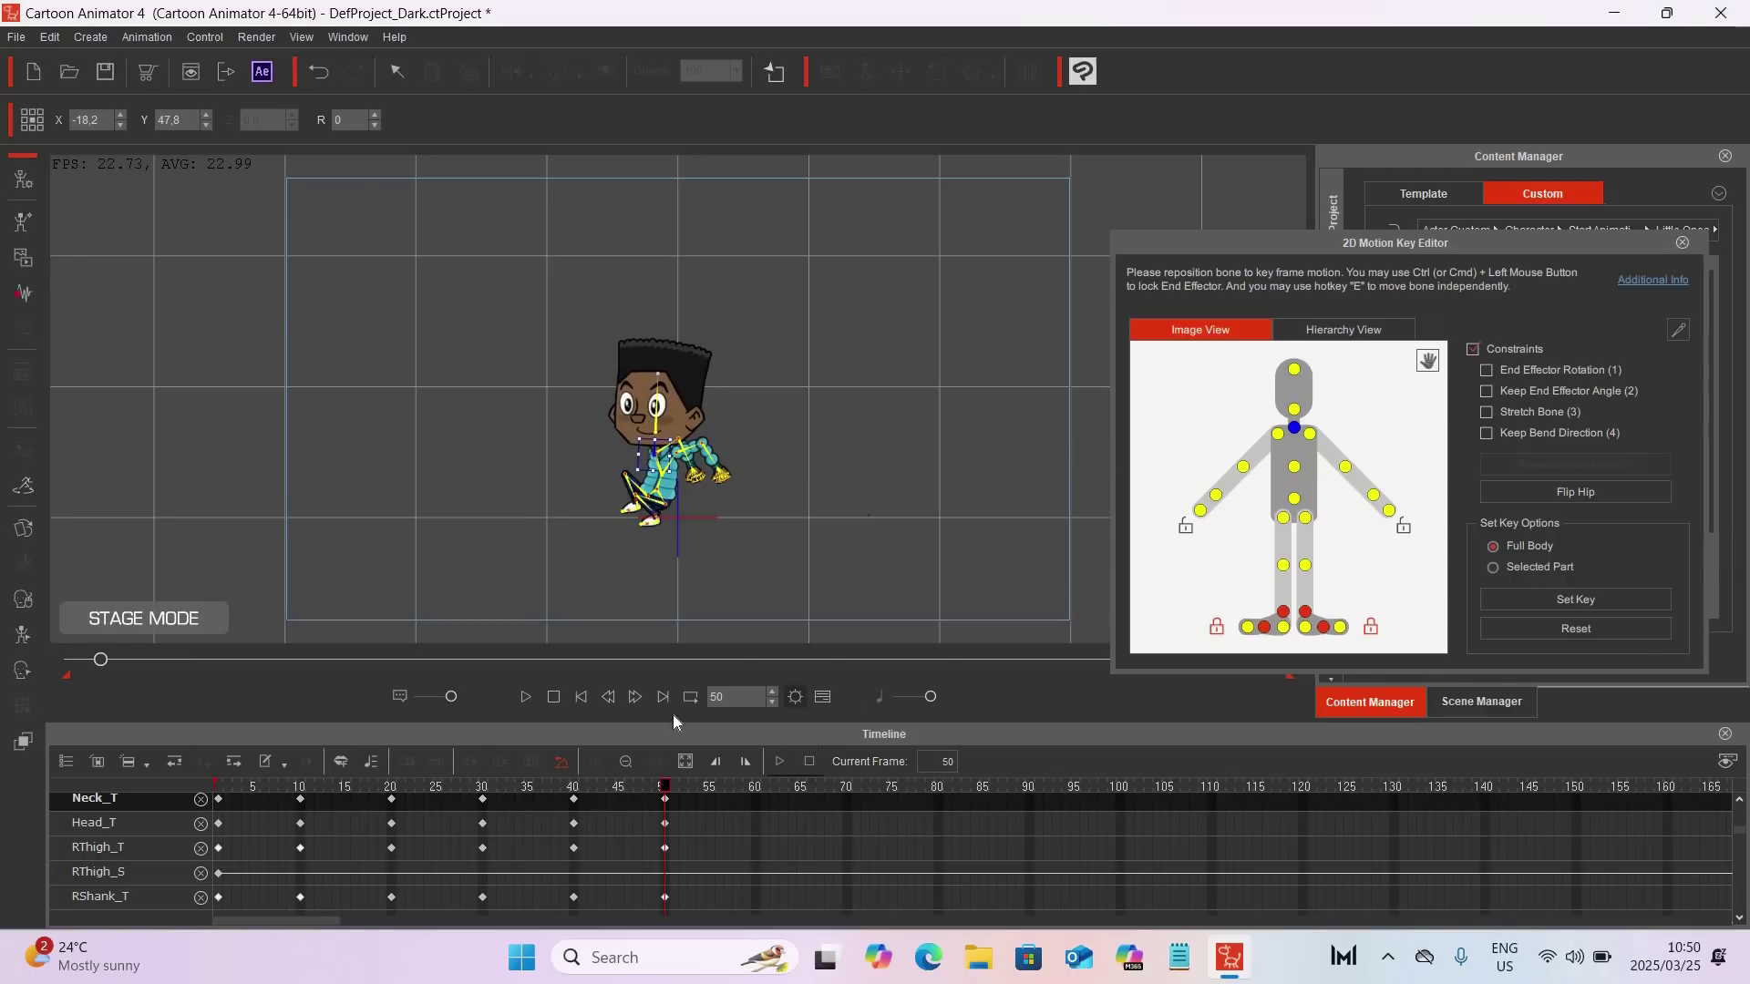
Step: Play back the landing, and at frame 60 raise the hip to about X -22, Y 58
left_click(525, 696)
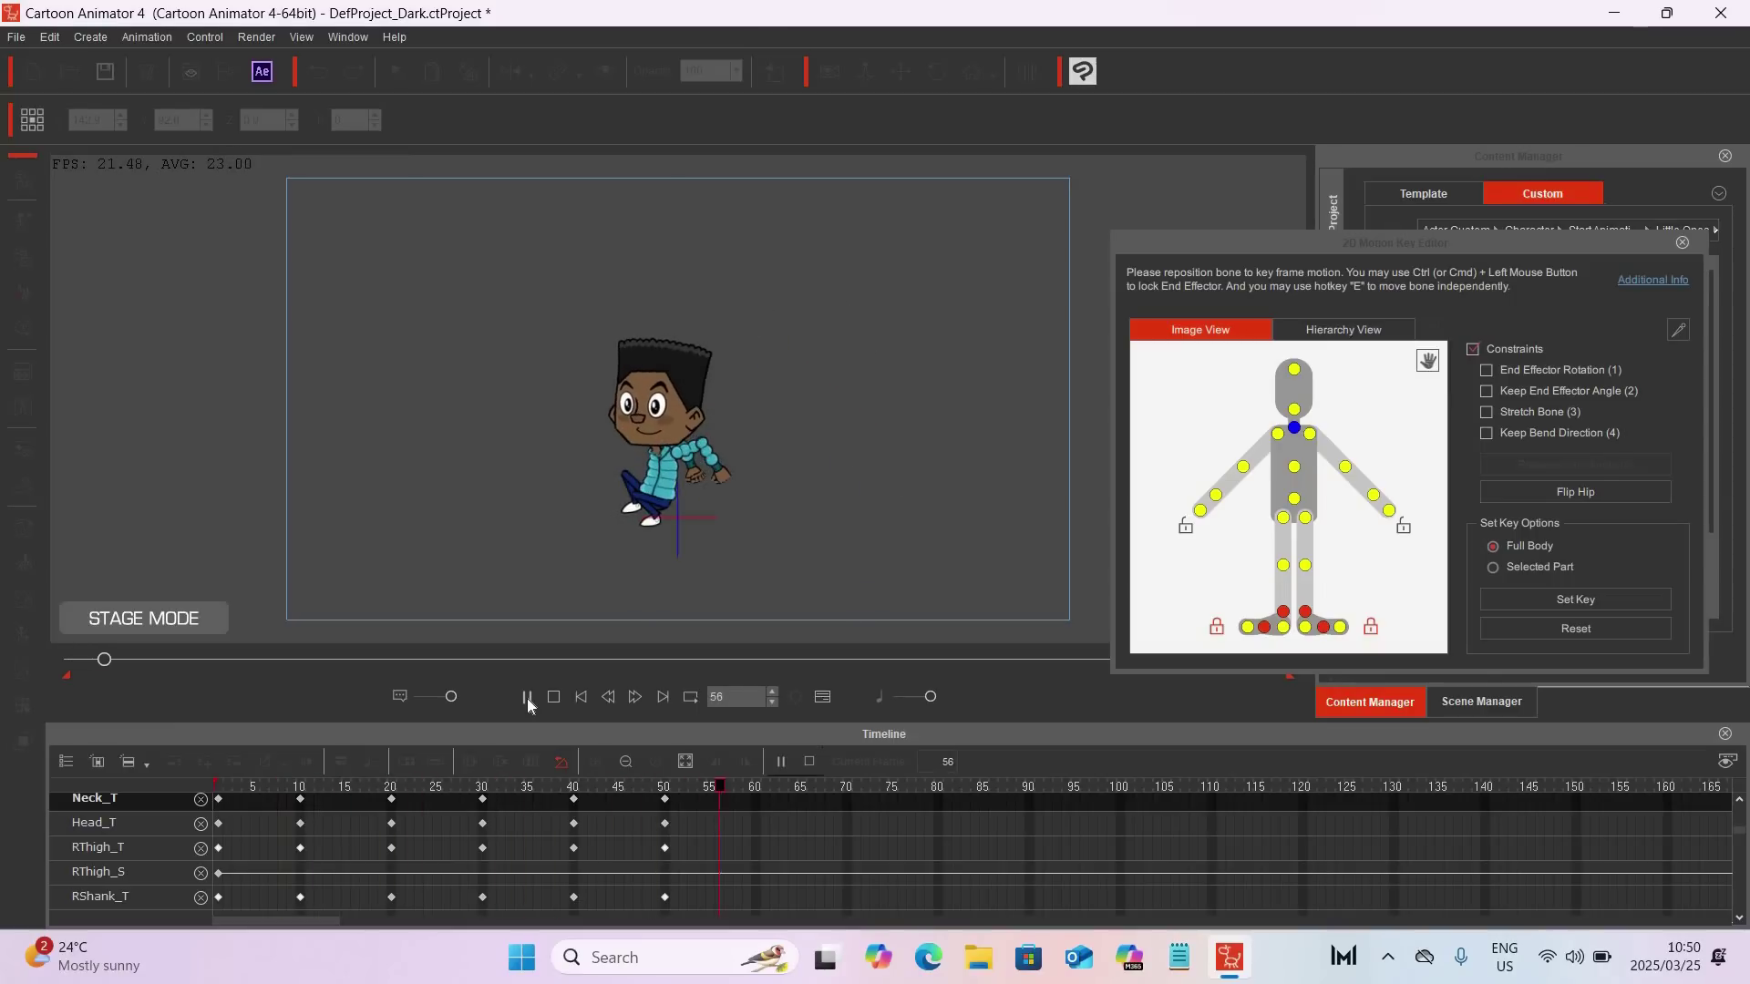
left_click(527, 698)
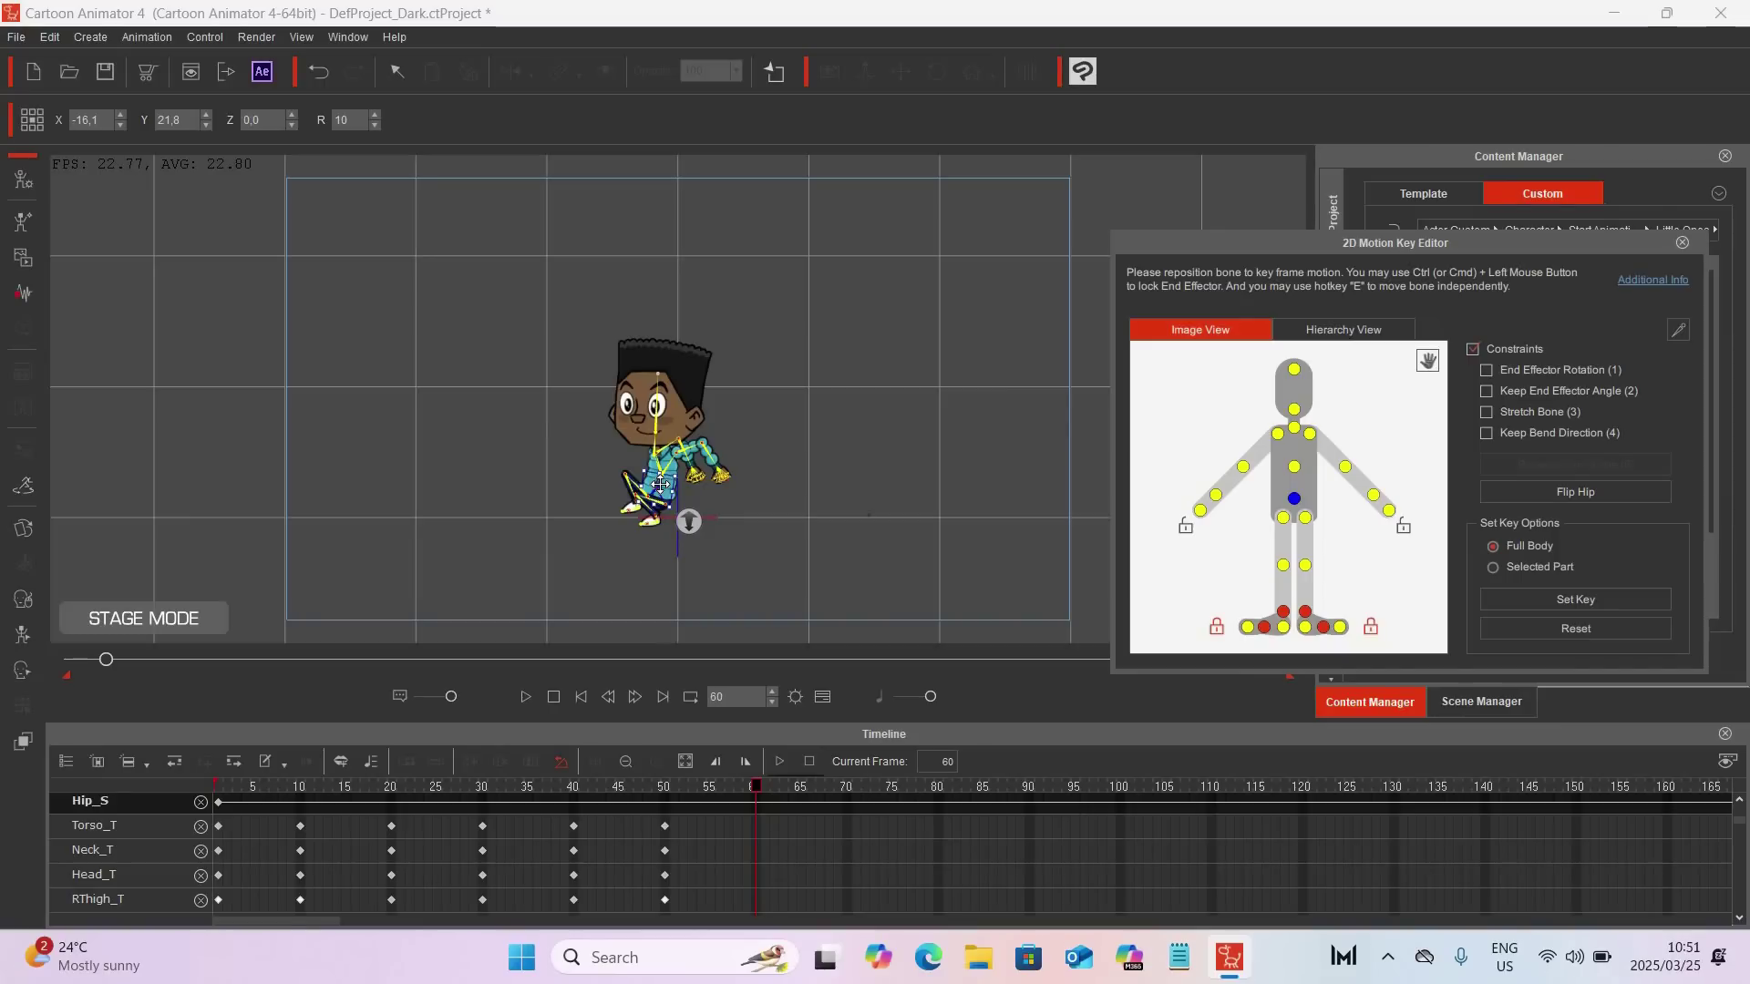
left_click_drag(660, 484, 653, 437)
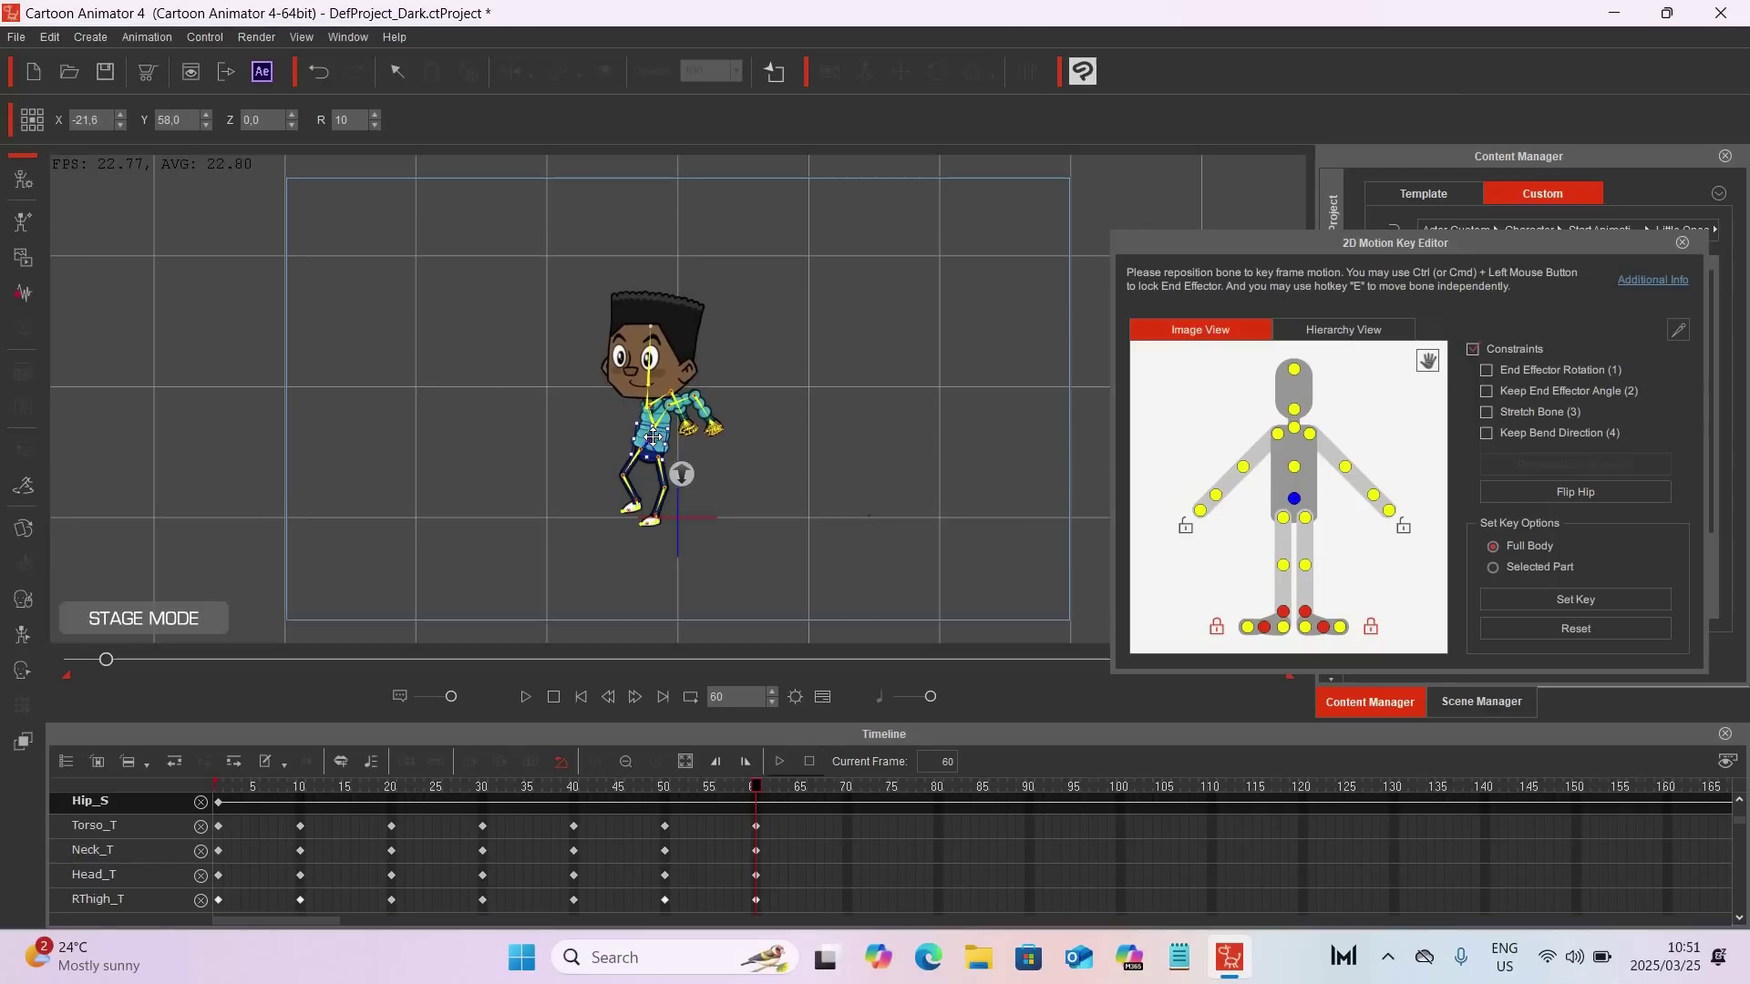
Step: Rotate the left thigh to about 0 degrees, the right thigh to about 13 degrees and the right shank to about 319 degrees
left_click(1305, 520)
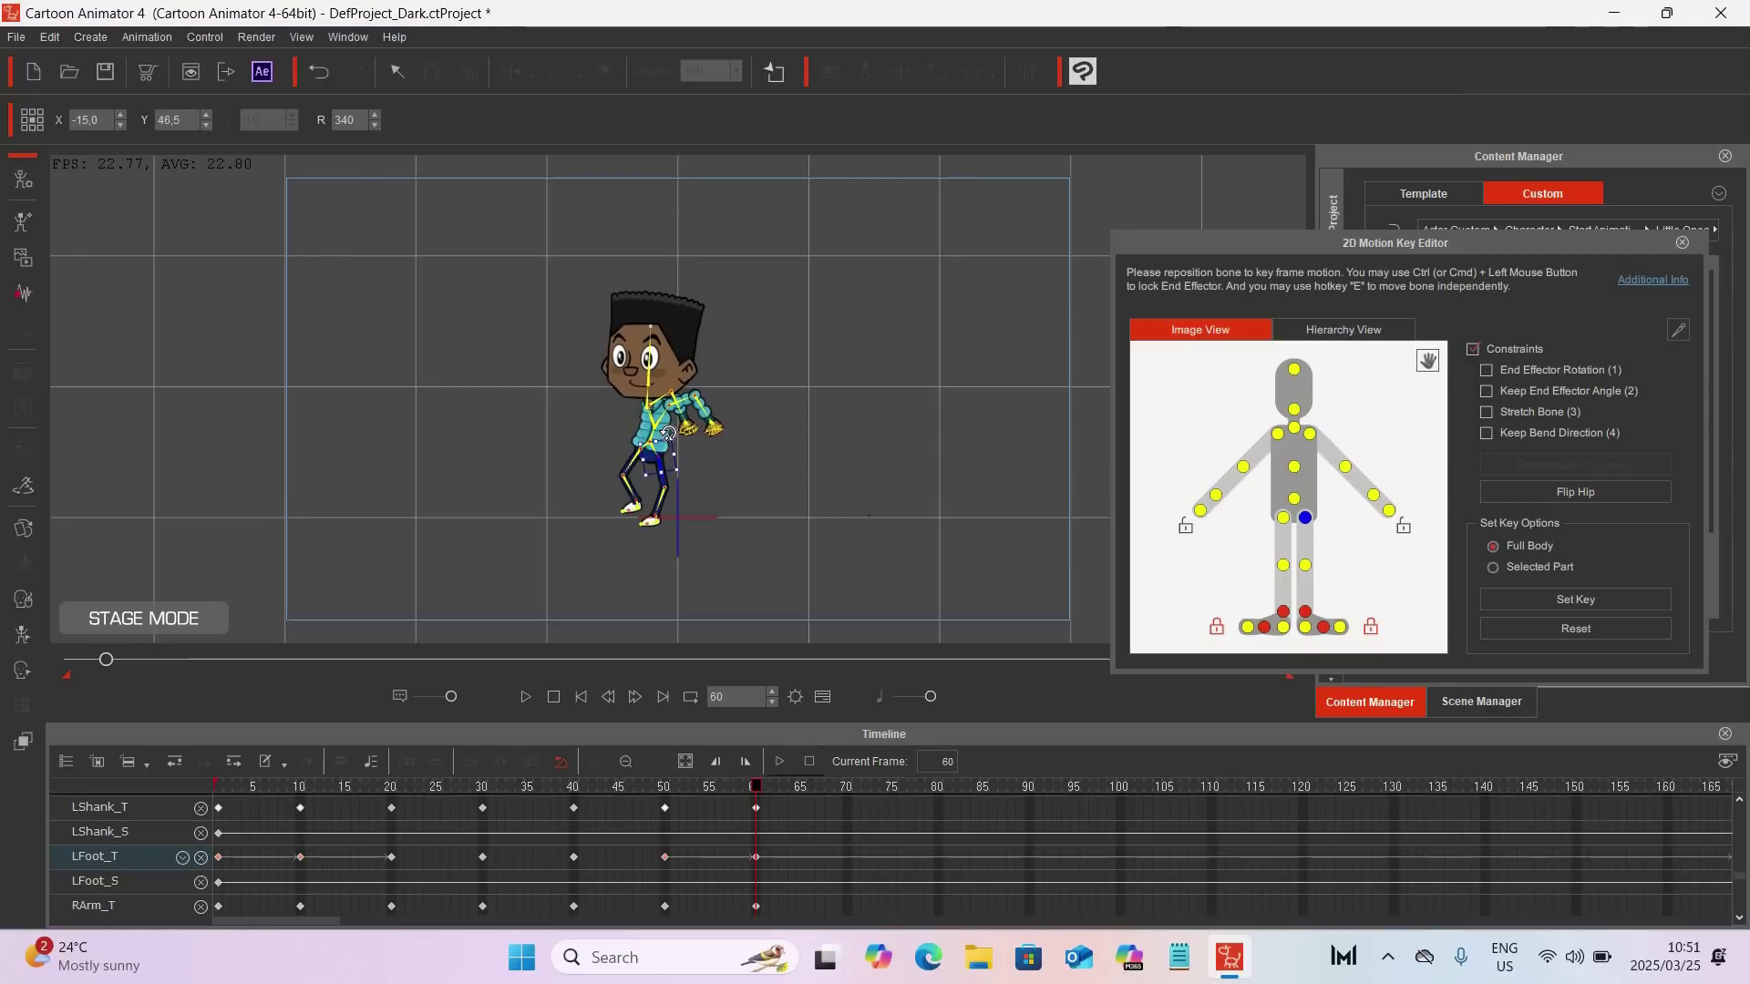
left_click_drag(671, 434, 679, 443)
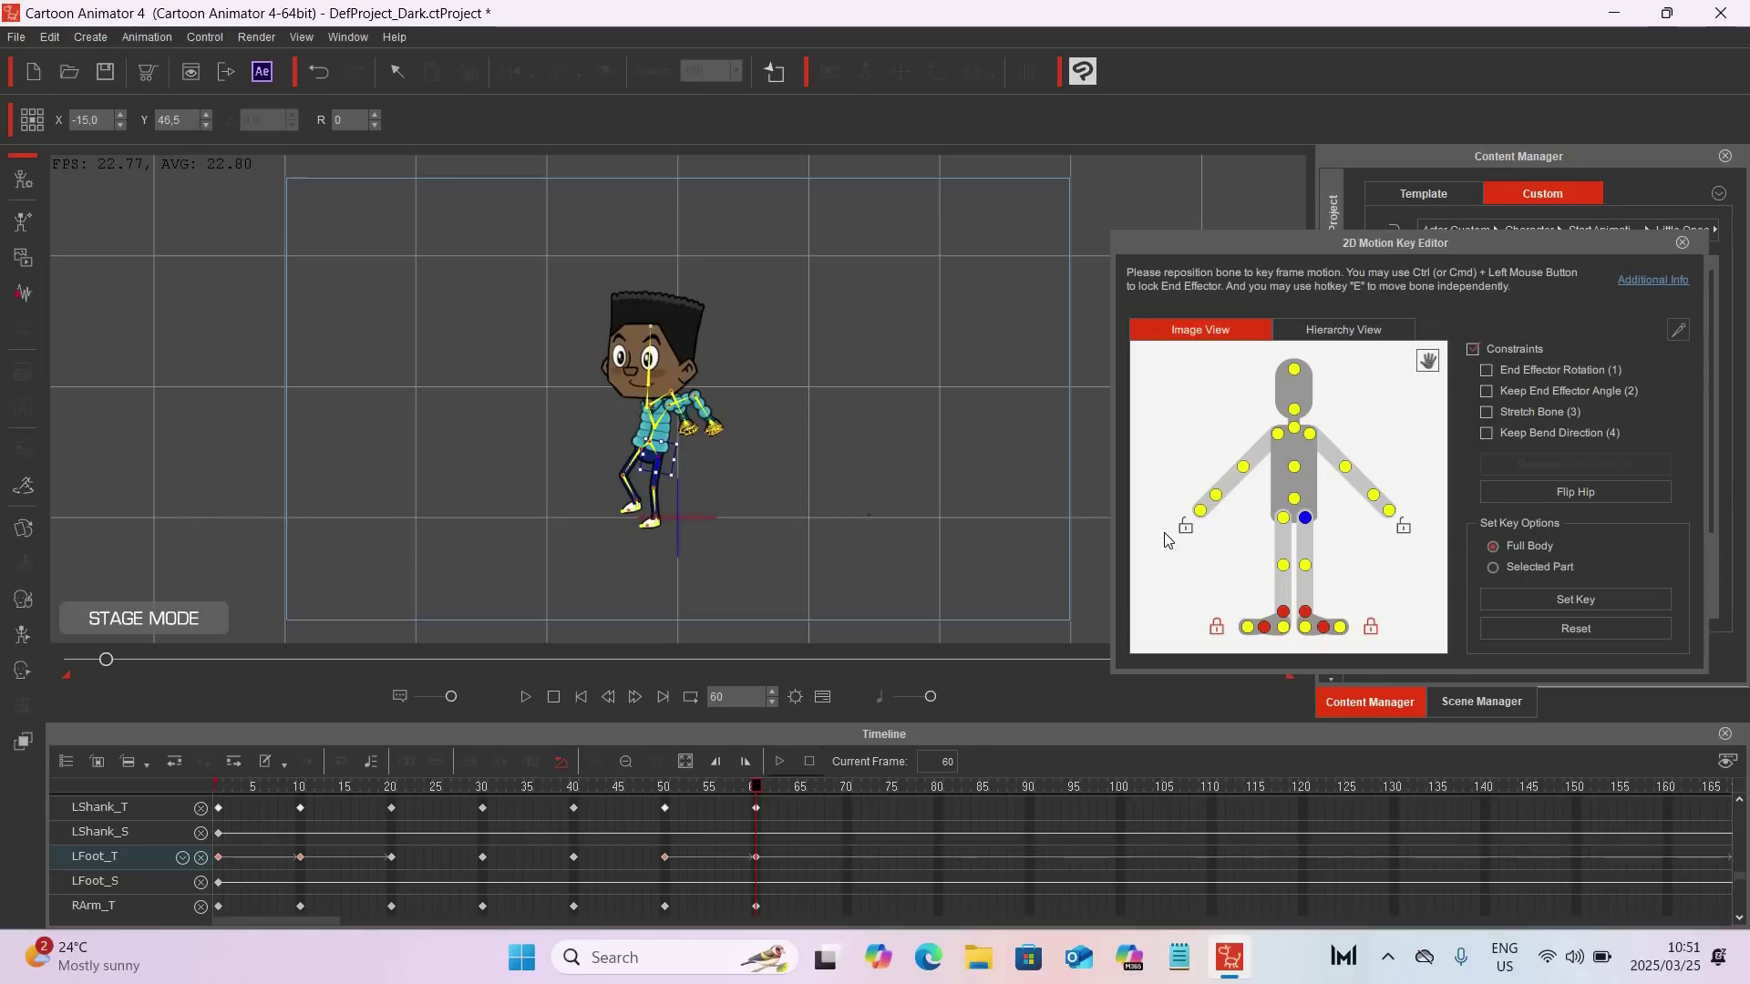
left_click(1283, 519)
left_click_drag(627, 422, 624, 428)
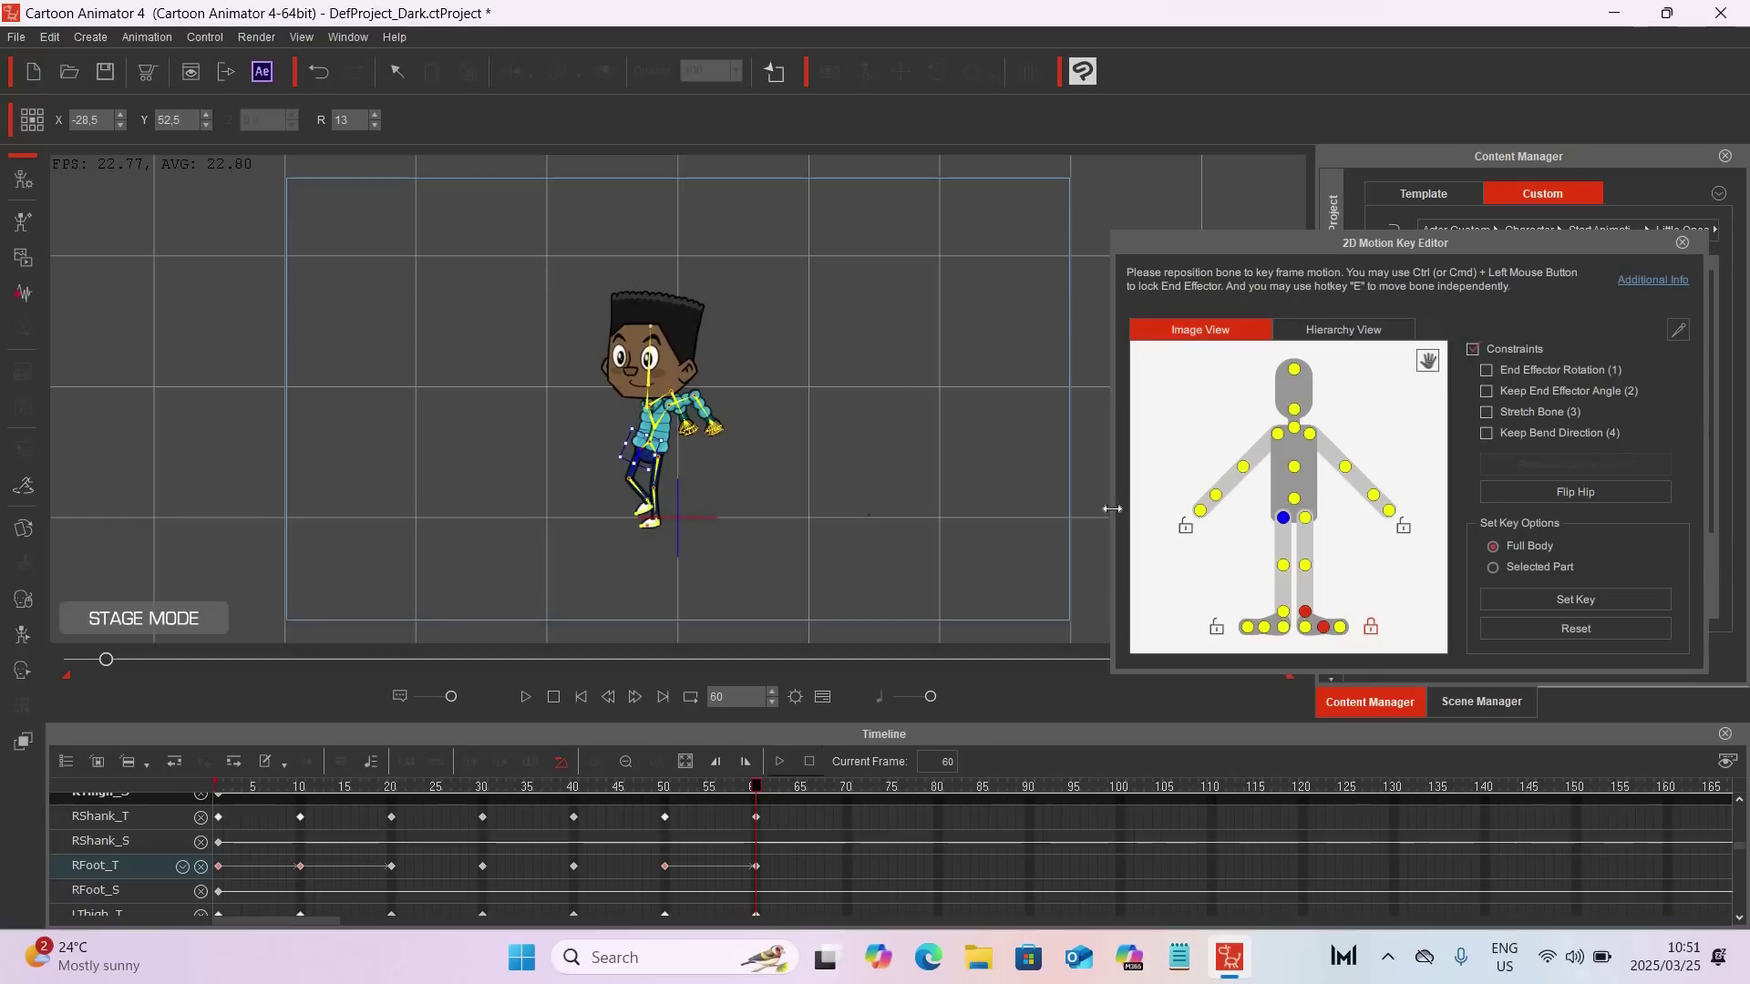
left_click(1283, 566)
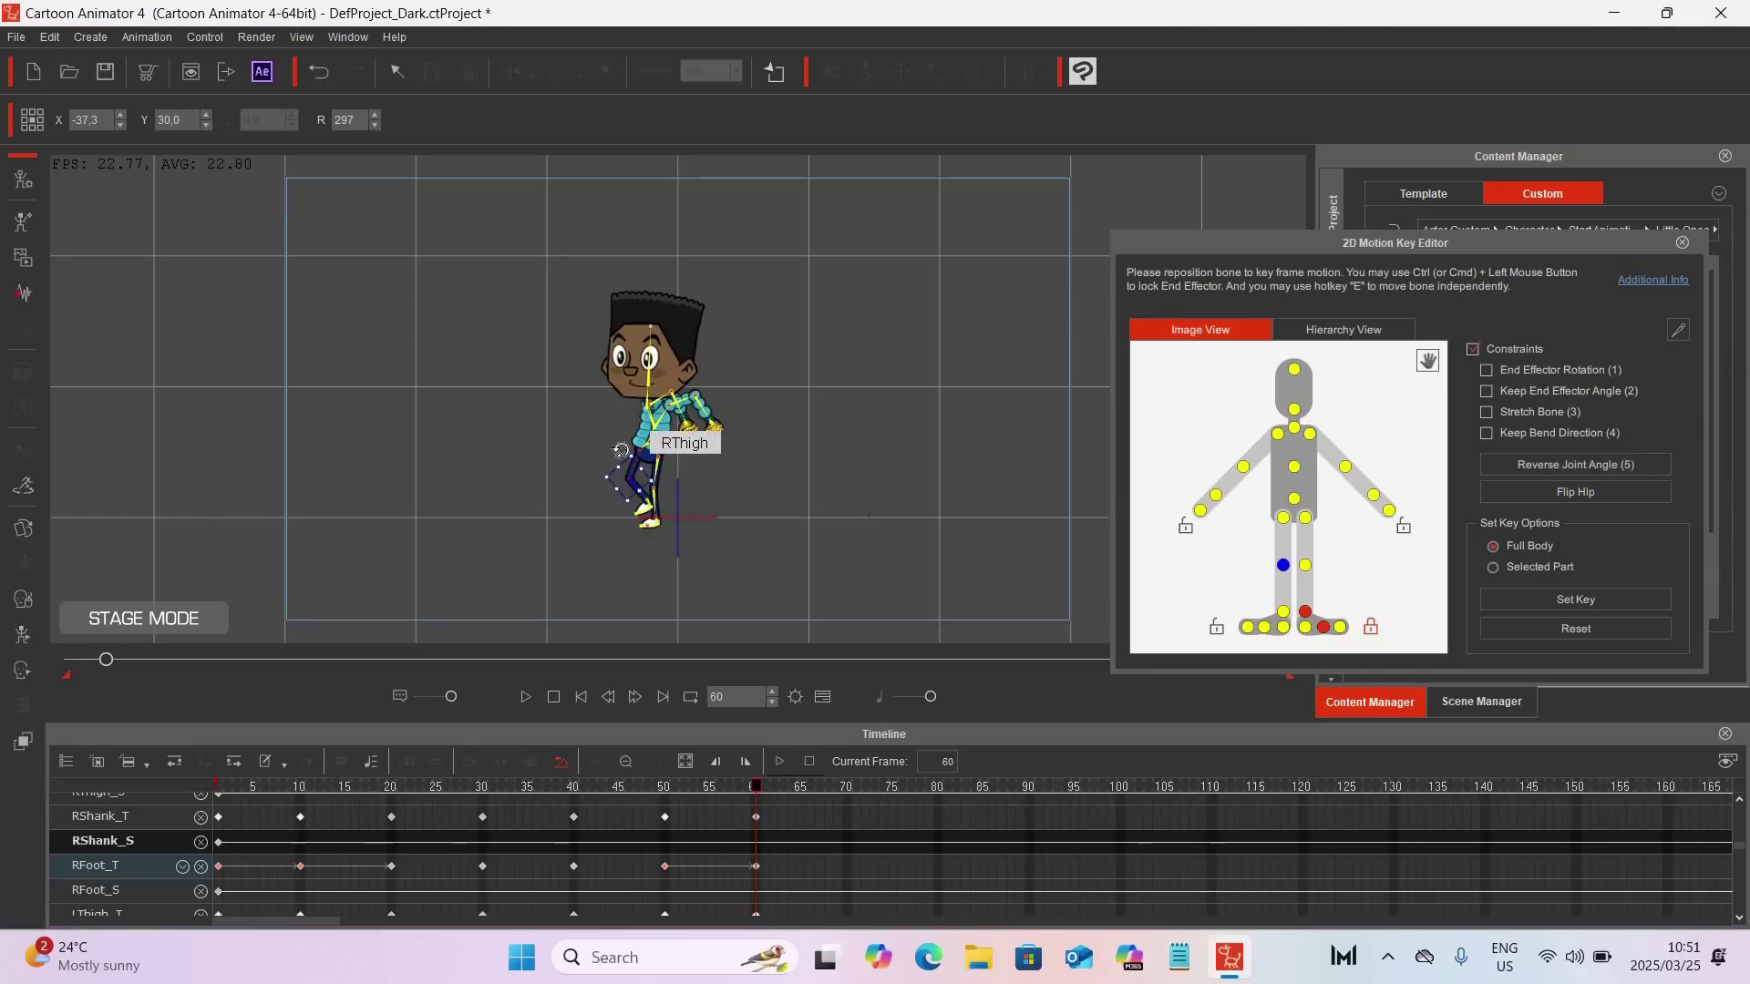
left_click_drag(630, 451, 631, 453)
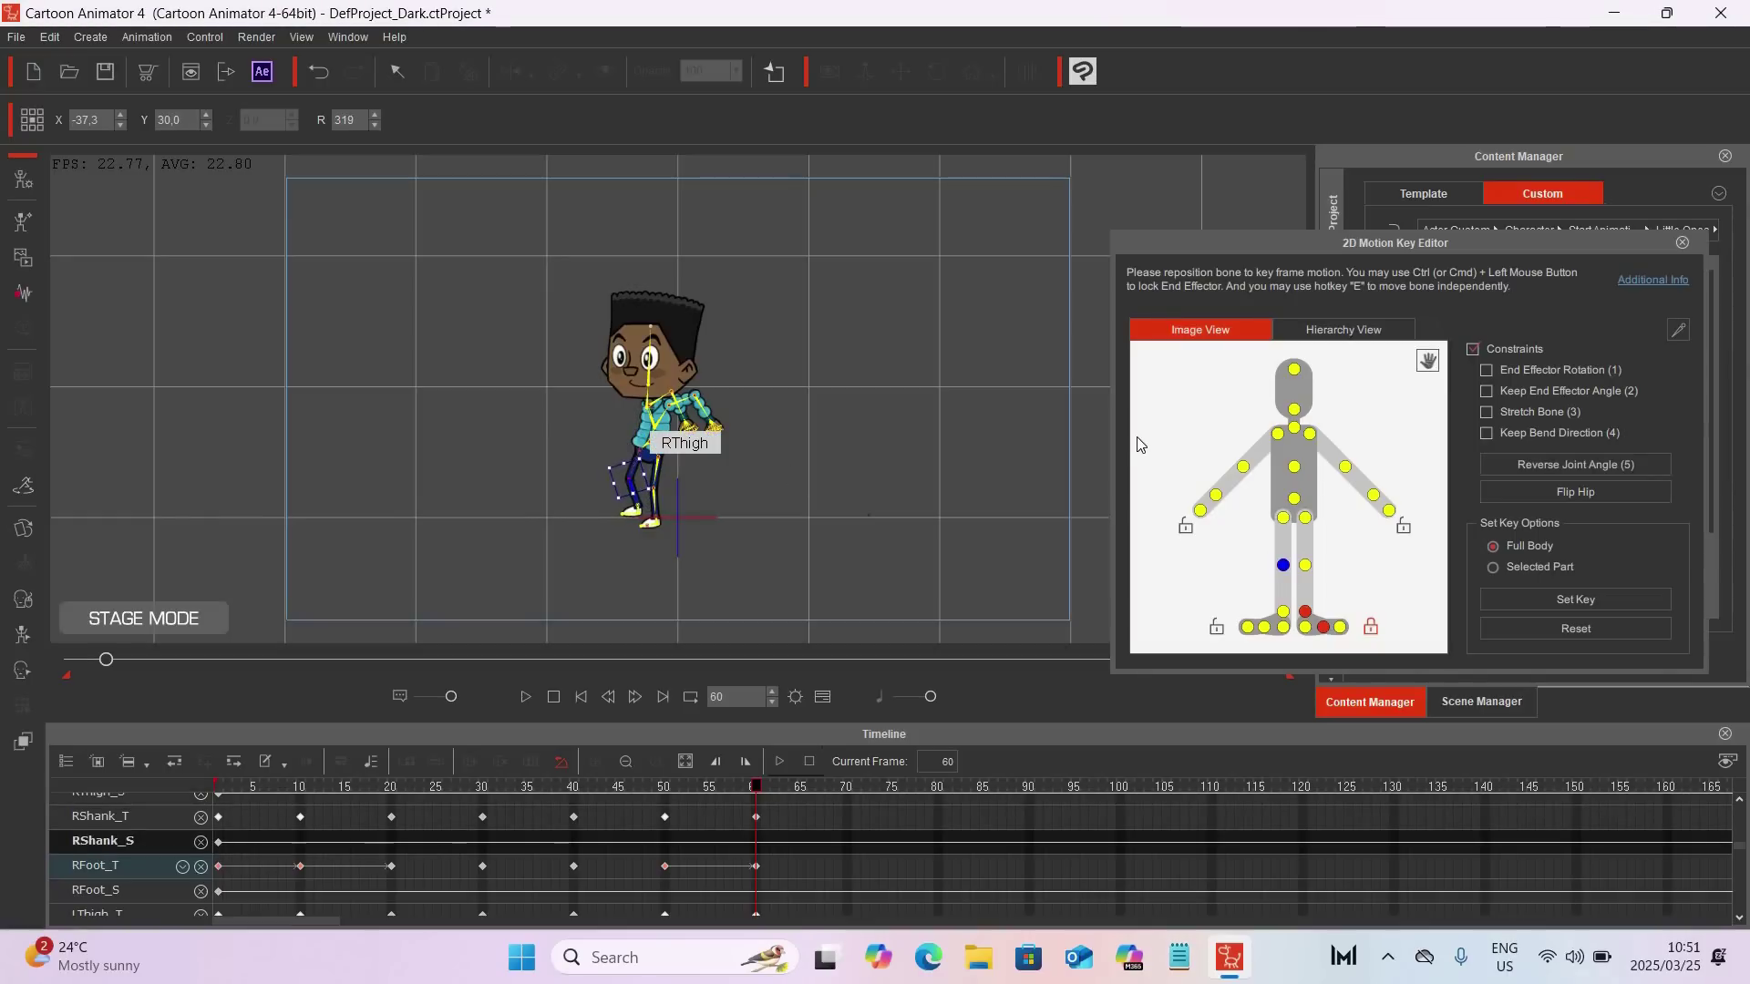
Step: Bring the left arm down to the side, rotating the upper arm to about 25 degrees and the forearm to about 4 degrees
left_click(1309, 435)
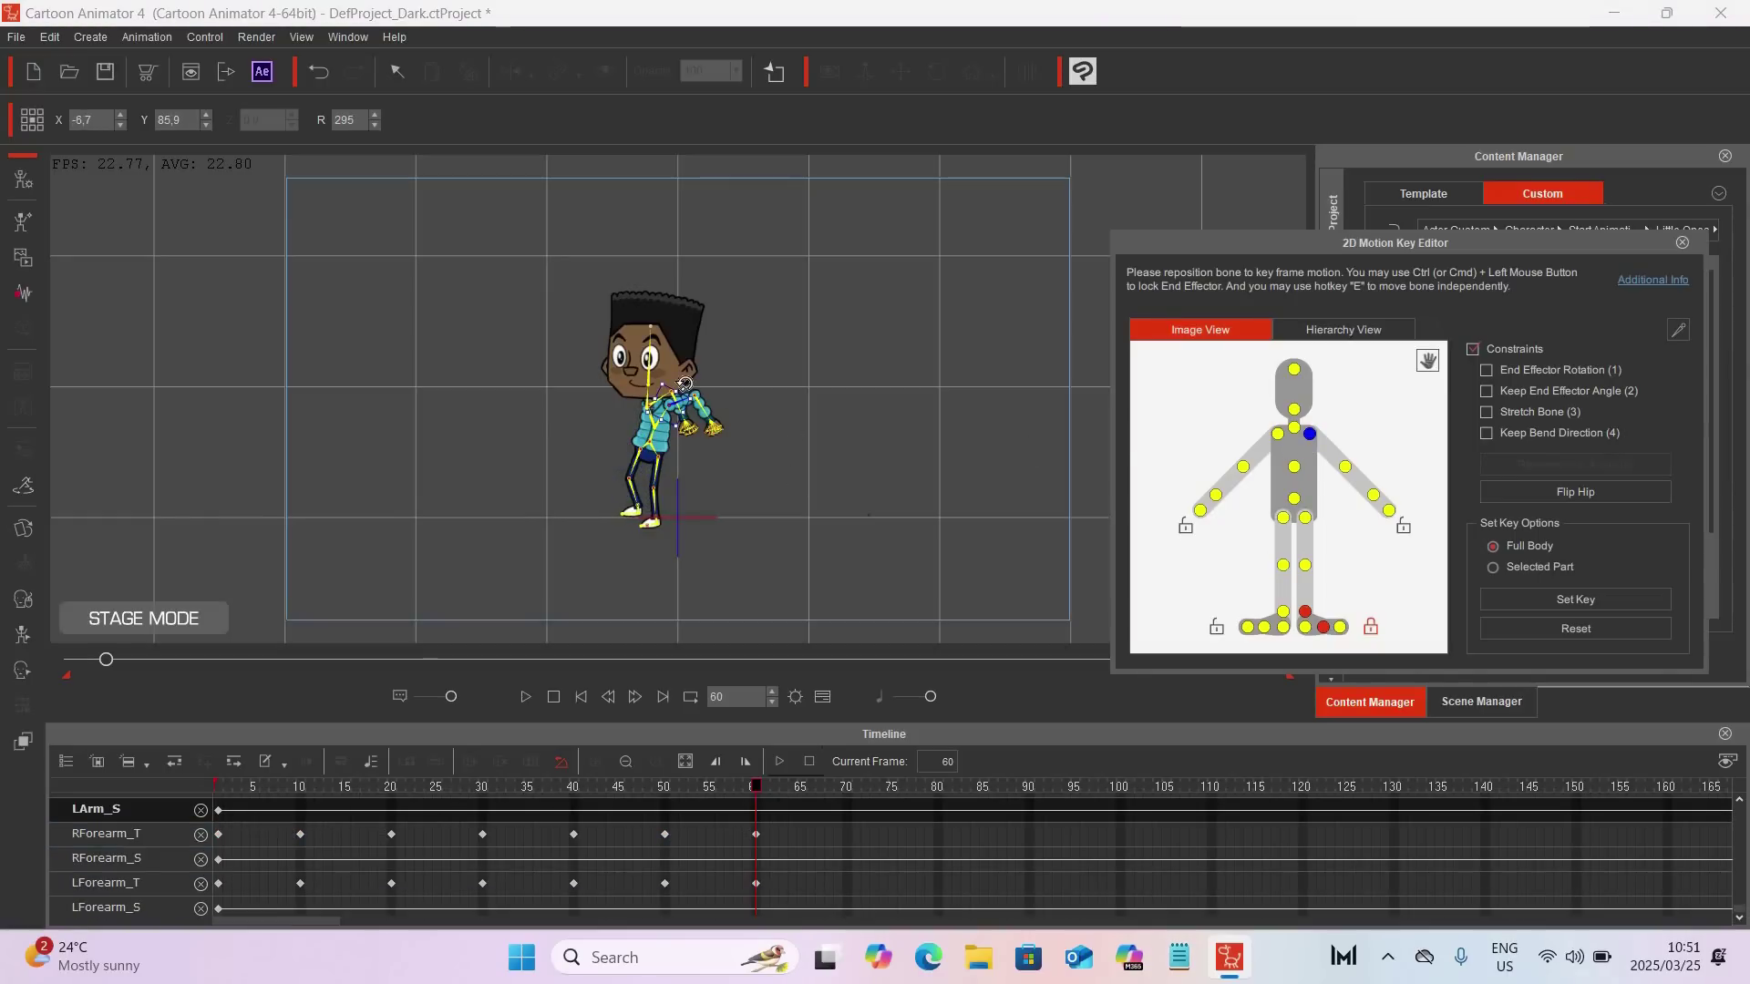
left_click_drag(713, 426, 645, 447)
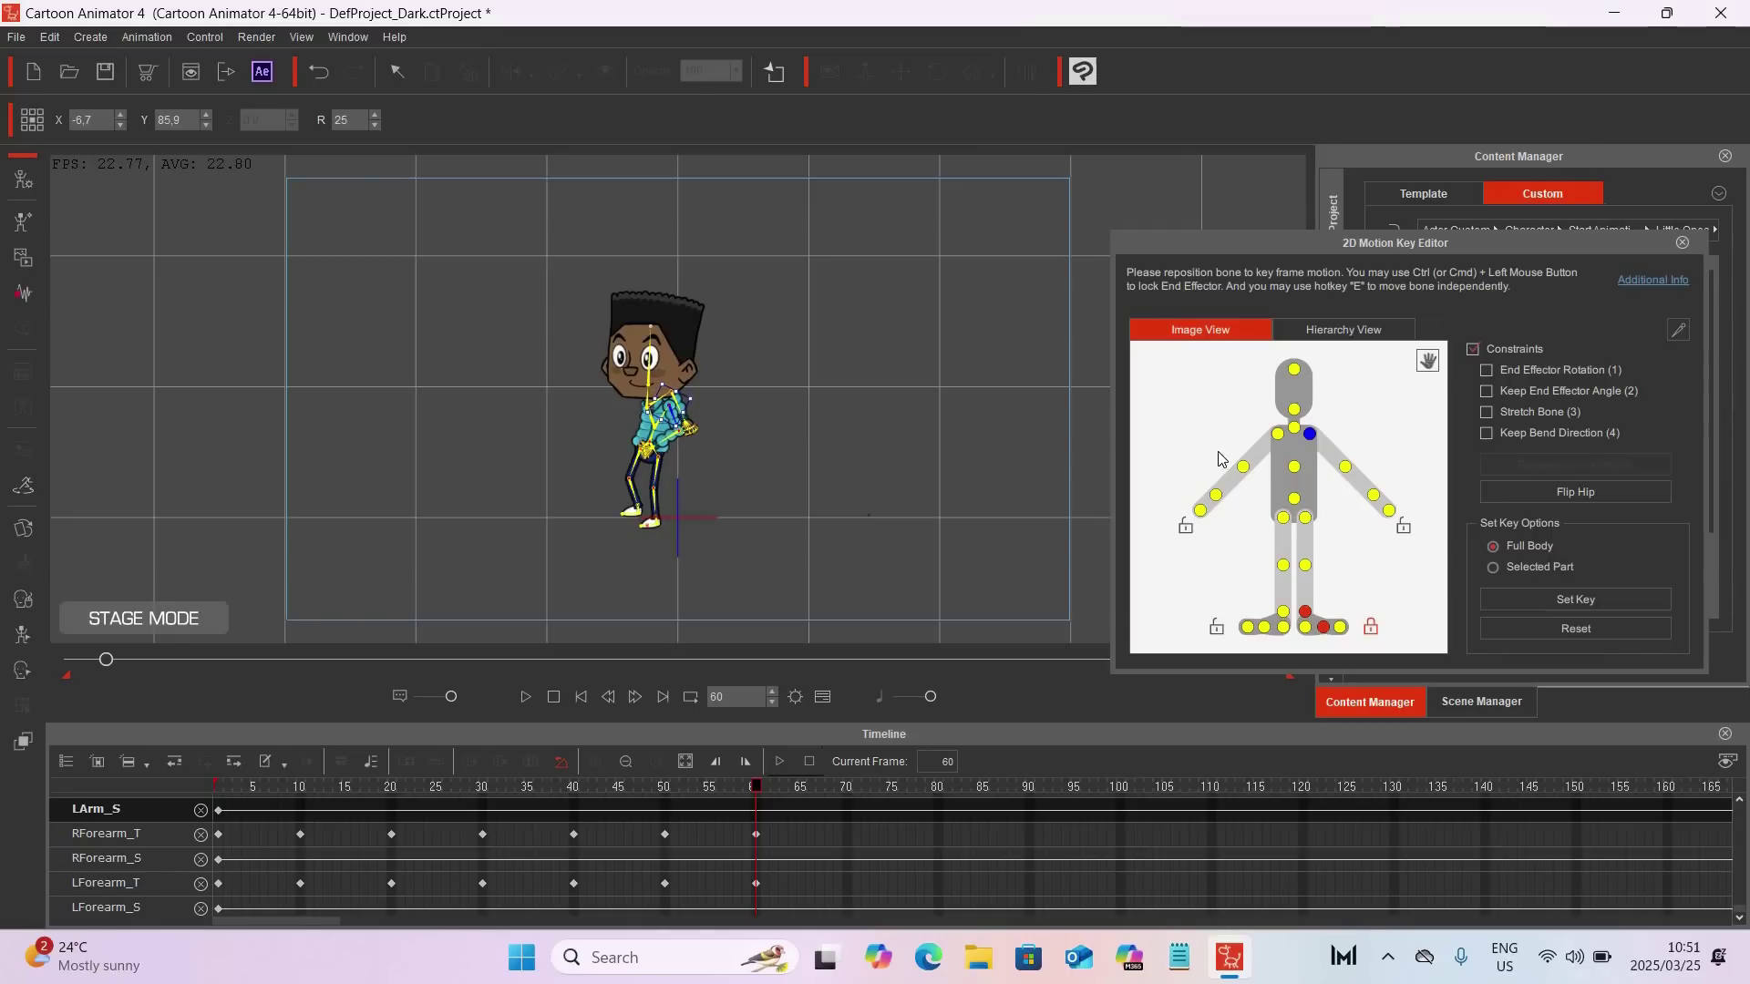
left_click(1345, 467)
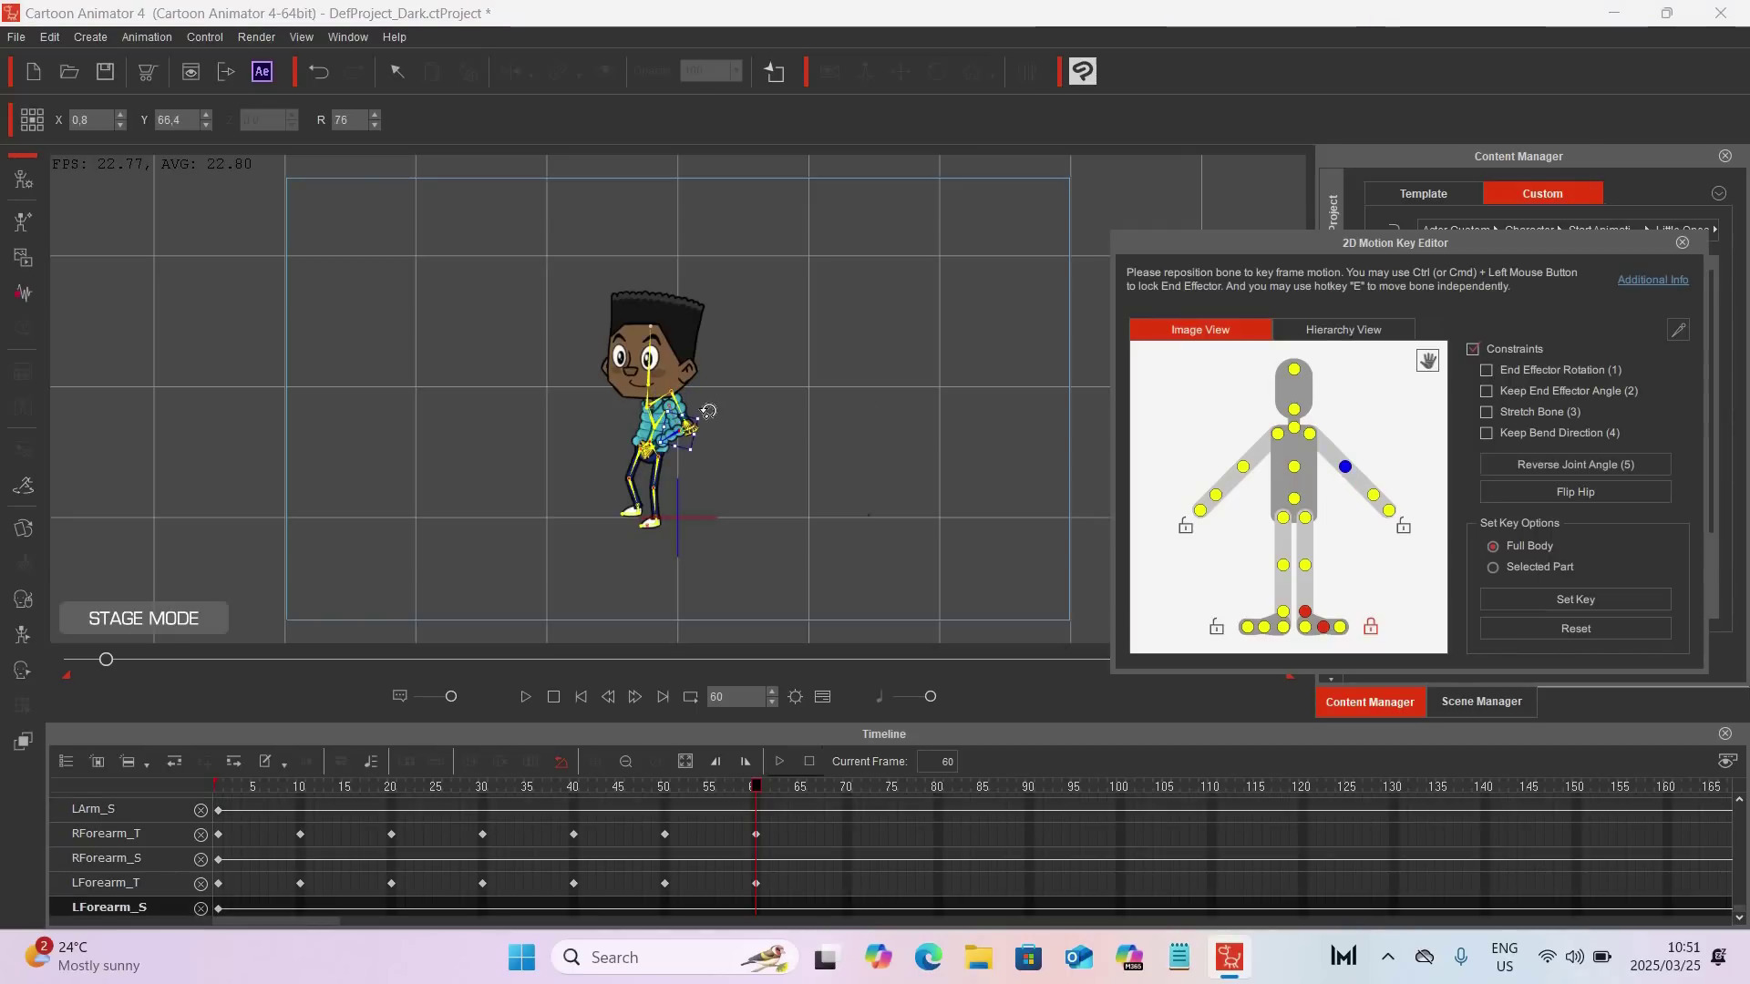
mouse_move(672, 393)
left_mouse_down()
mouse_move(647, 377)
mouse_move(662, 383)
left_mouse_up()
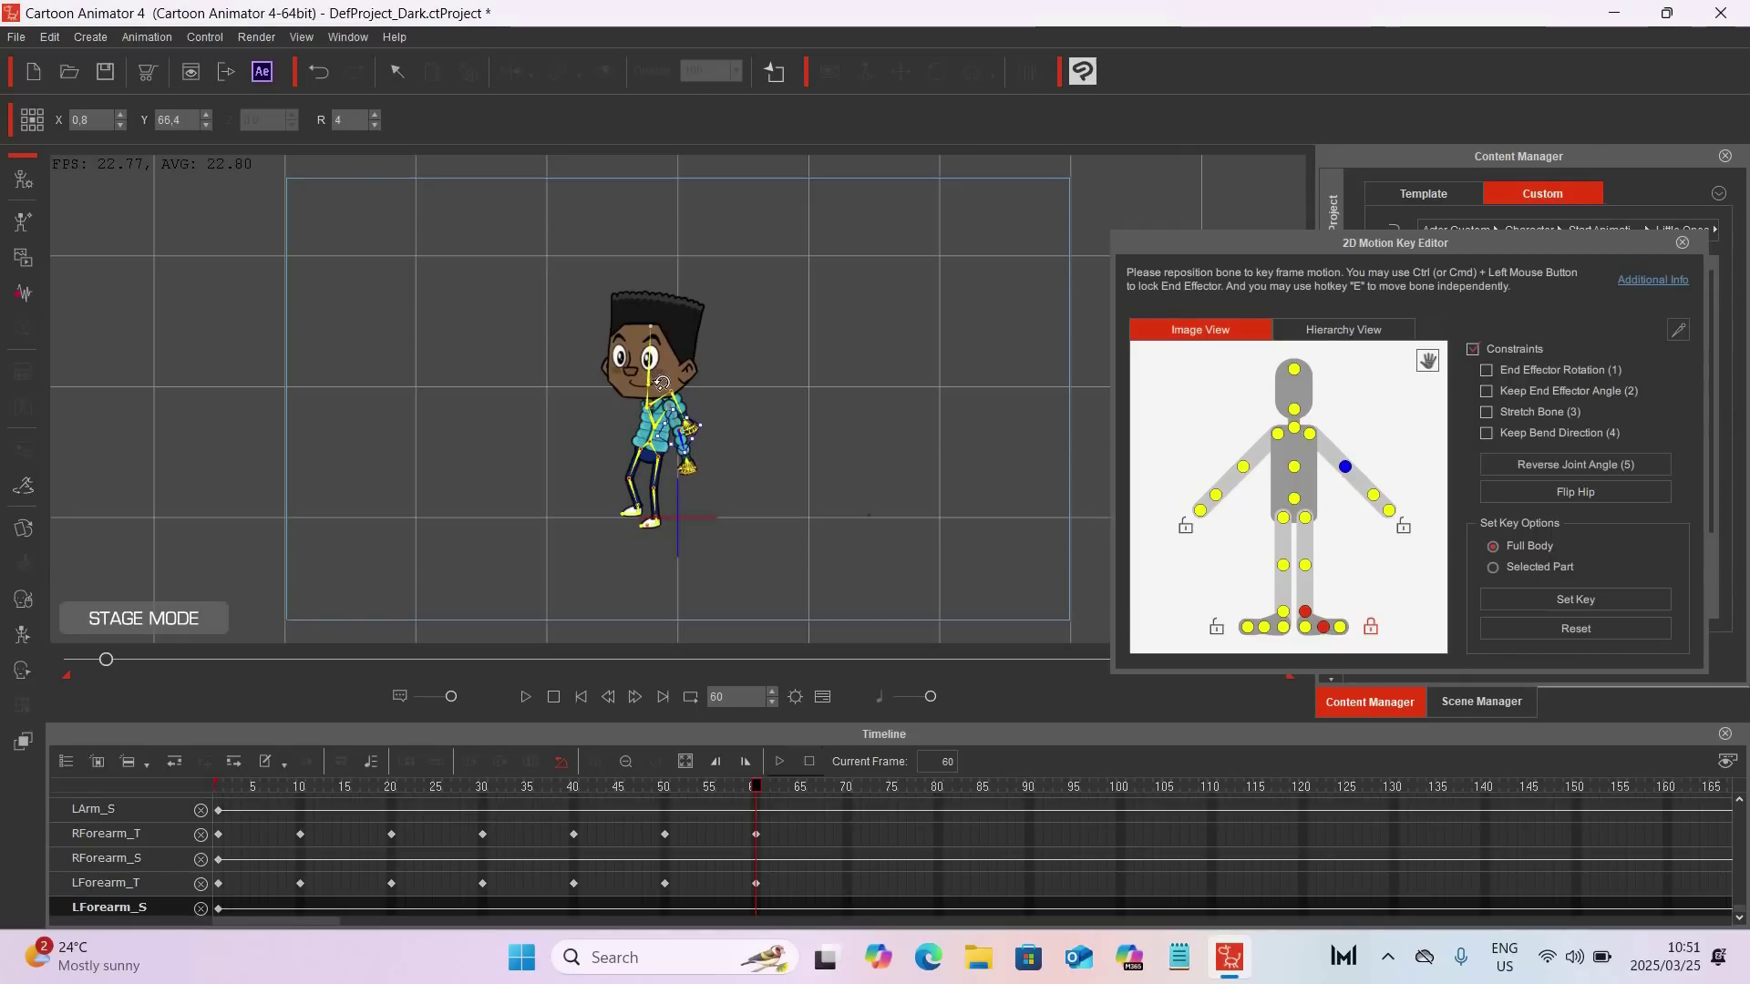
Step: Straighten the upper body by moving the torso up to about Y 73, the head to about X -23 and the neck to about Y 90
left_click(1294, 469)
left_click_drag(647, 415, 648, 411)
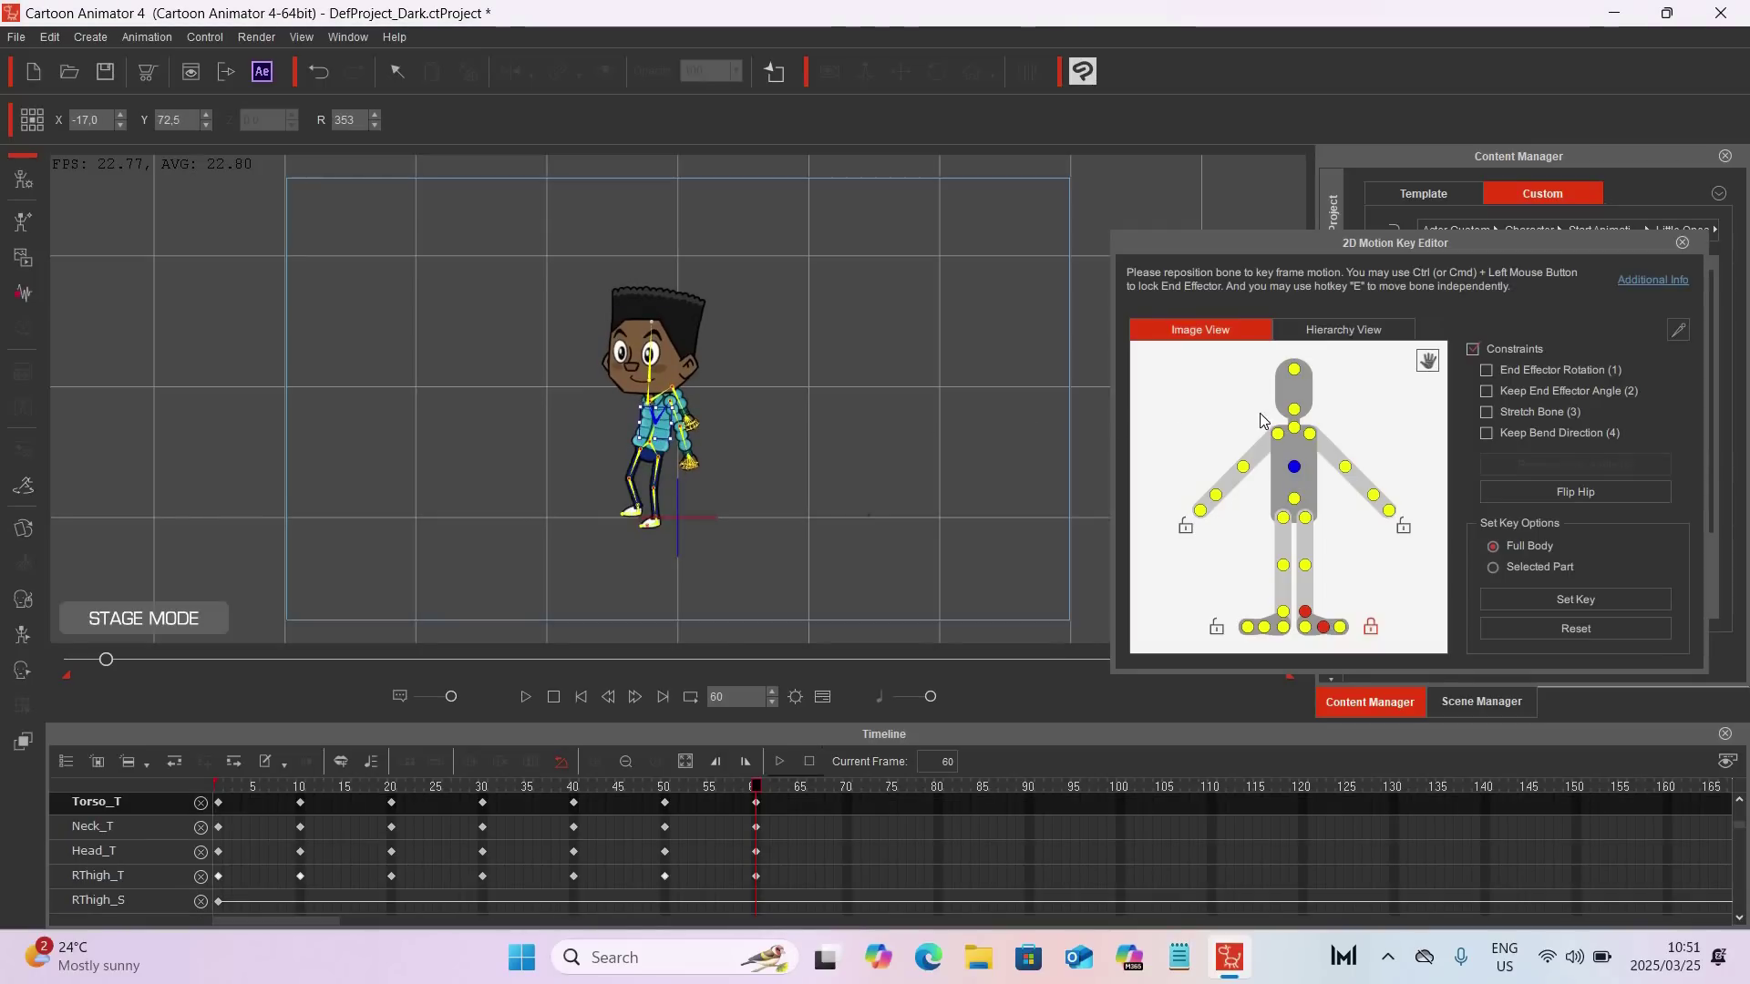
left_click(1294, 410)
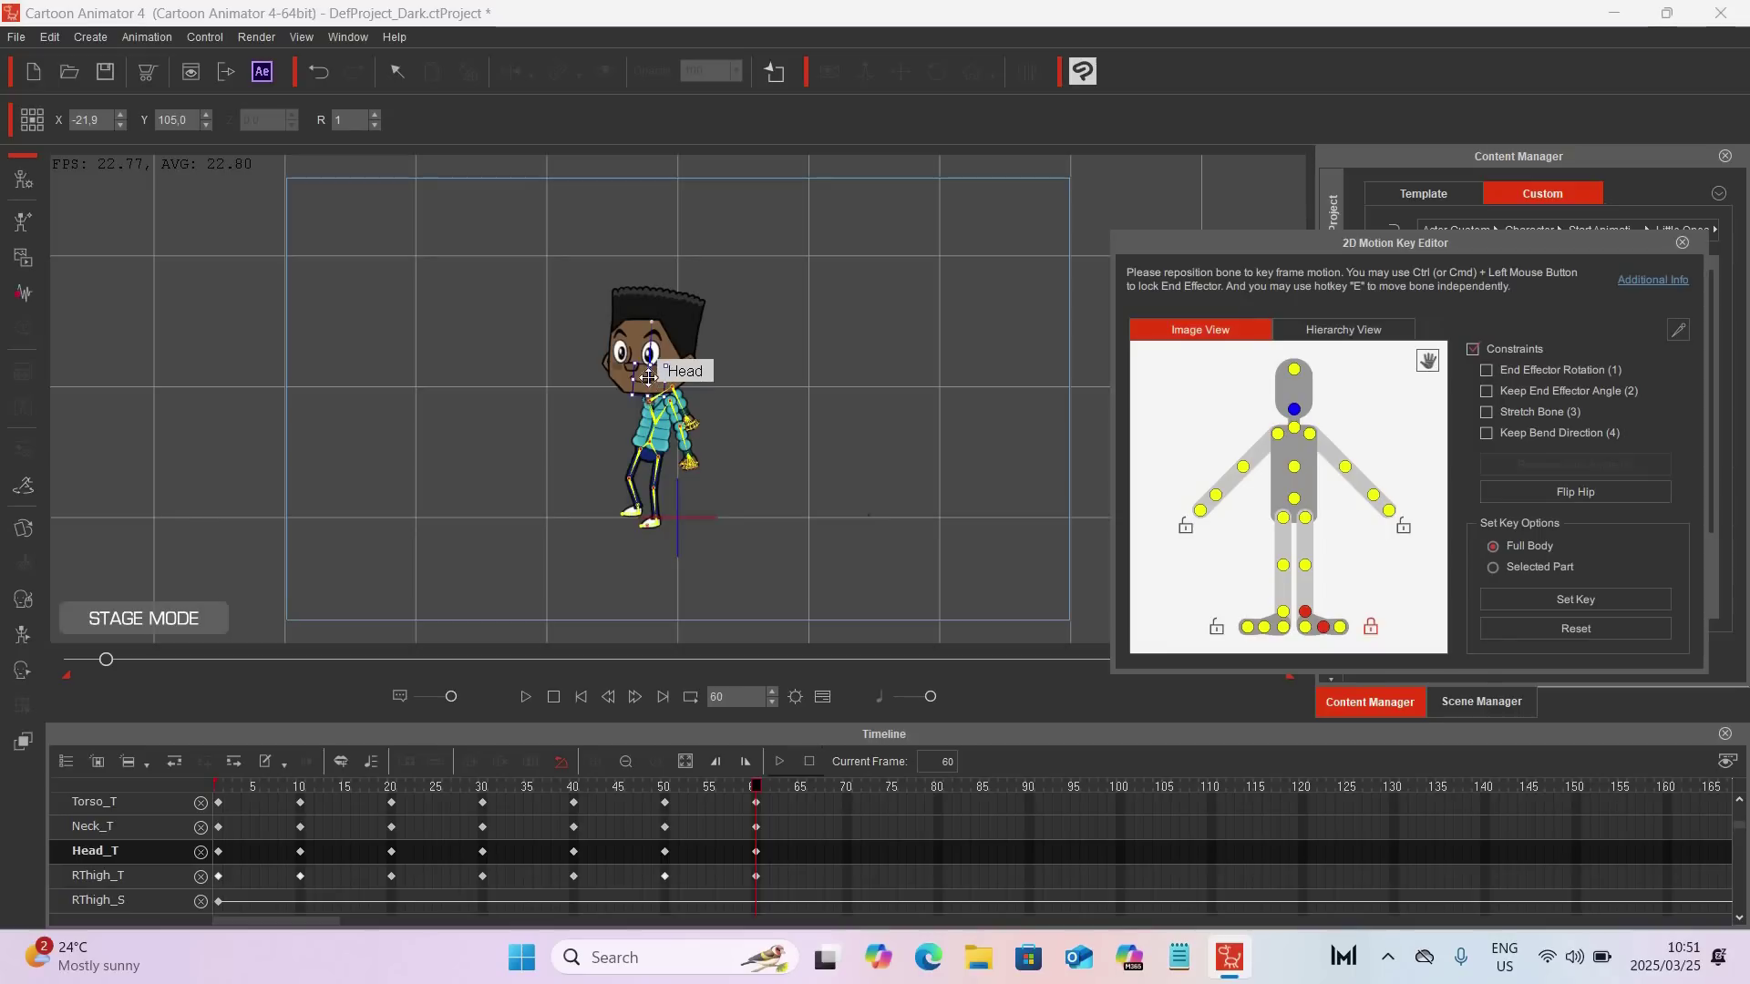
left_click_drag(649, 377, 646, 368)
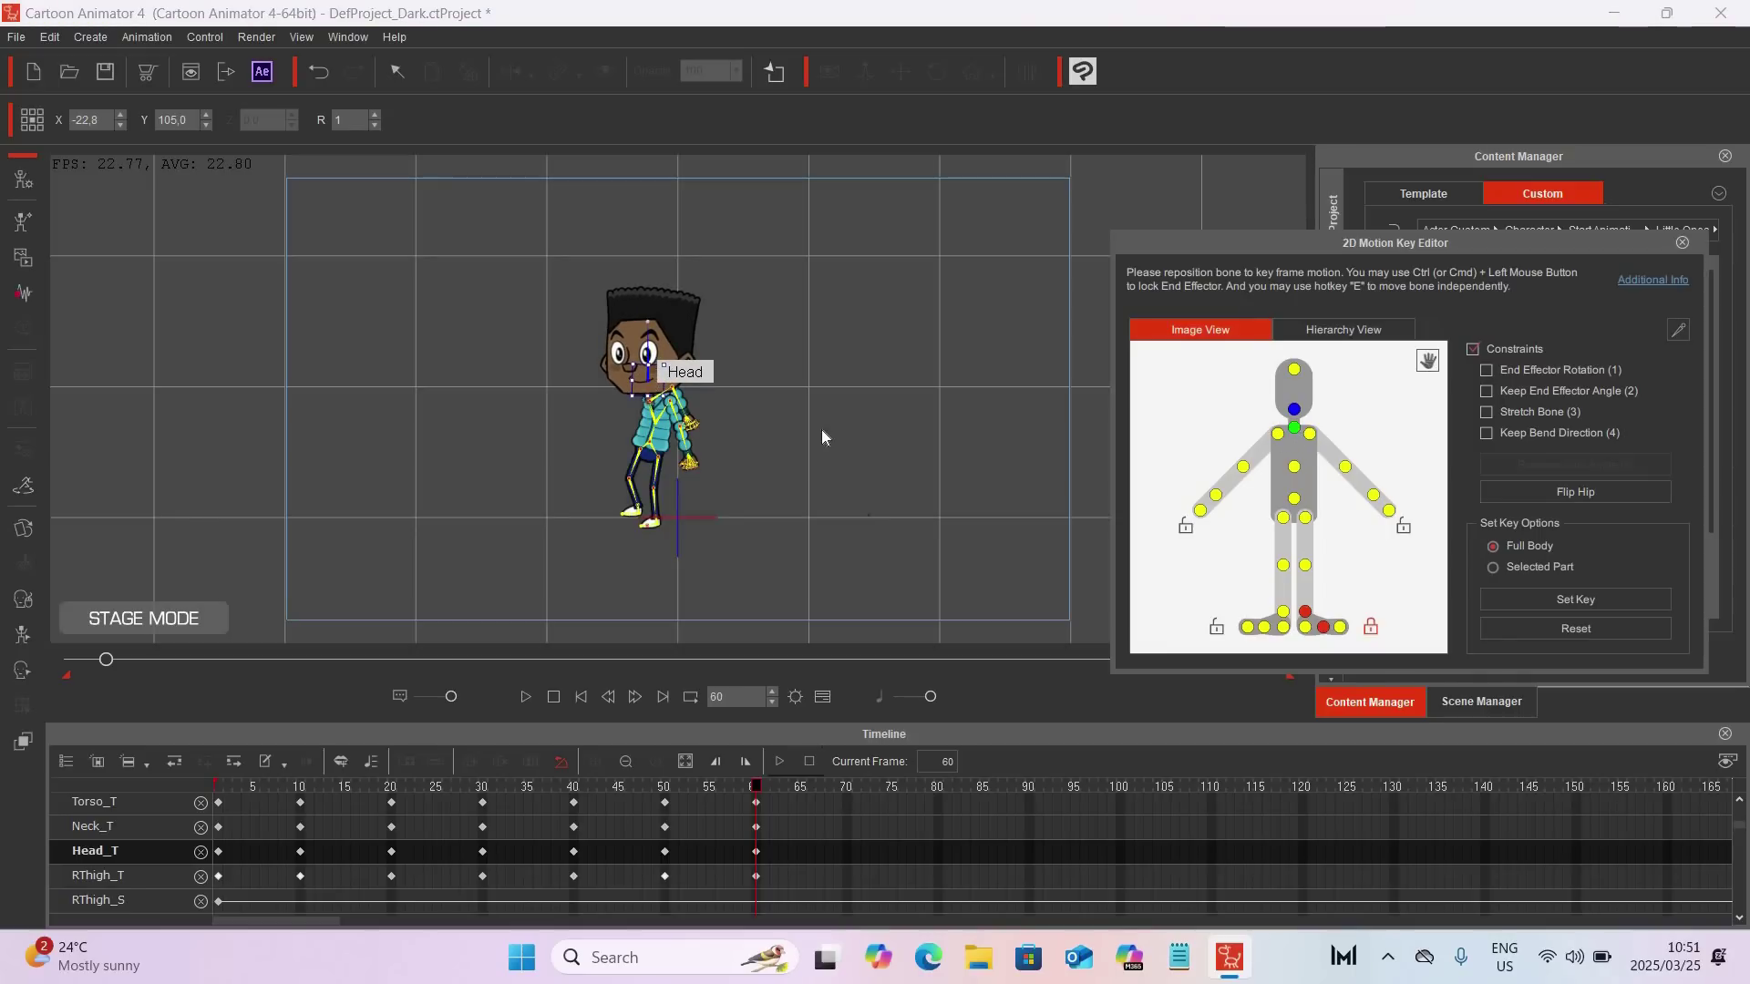
left_click(647, 394)
left_click_drag(646, 394, 647, 391)
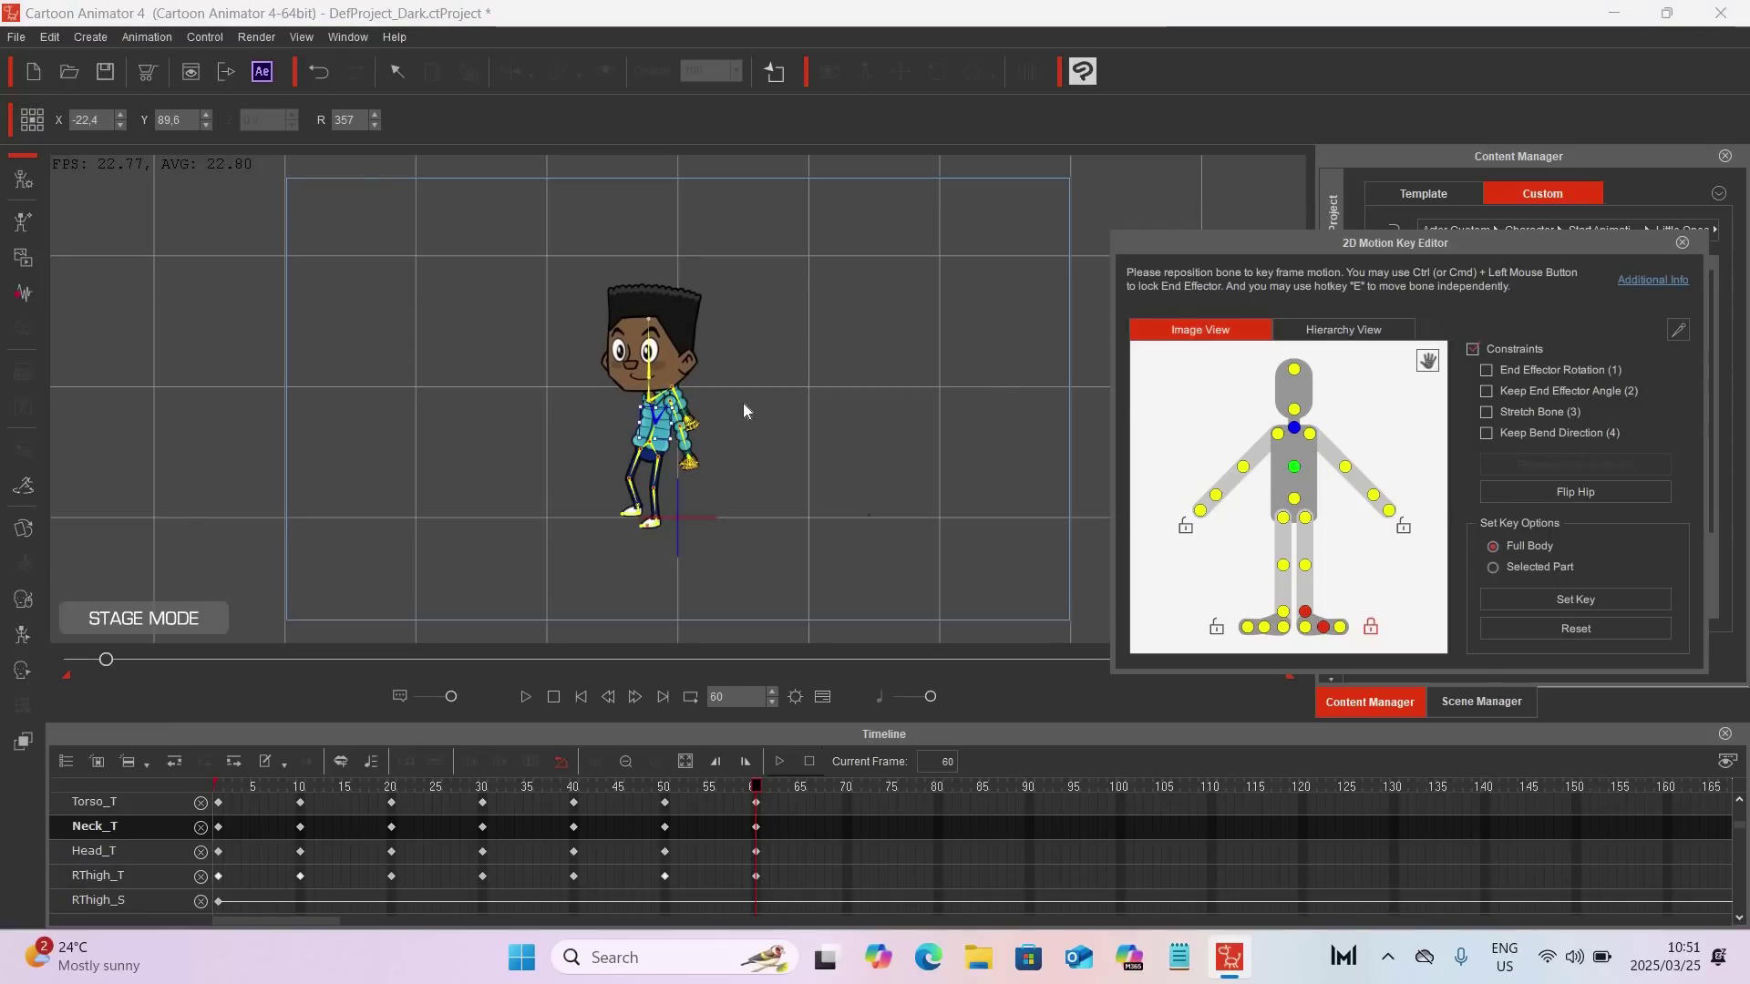
Step: Bring the right arm down in front, rotating the upper arm to about 284 degrees and the forearm to about 57 degrees
left_click(1295, 467)
left_click(1278, 436)
left_click_drag(674, 377, 688, 458)
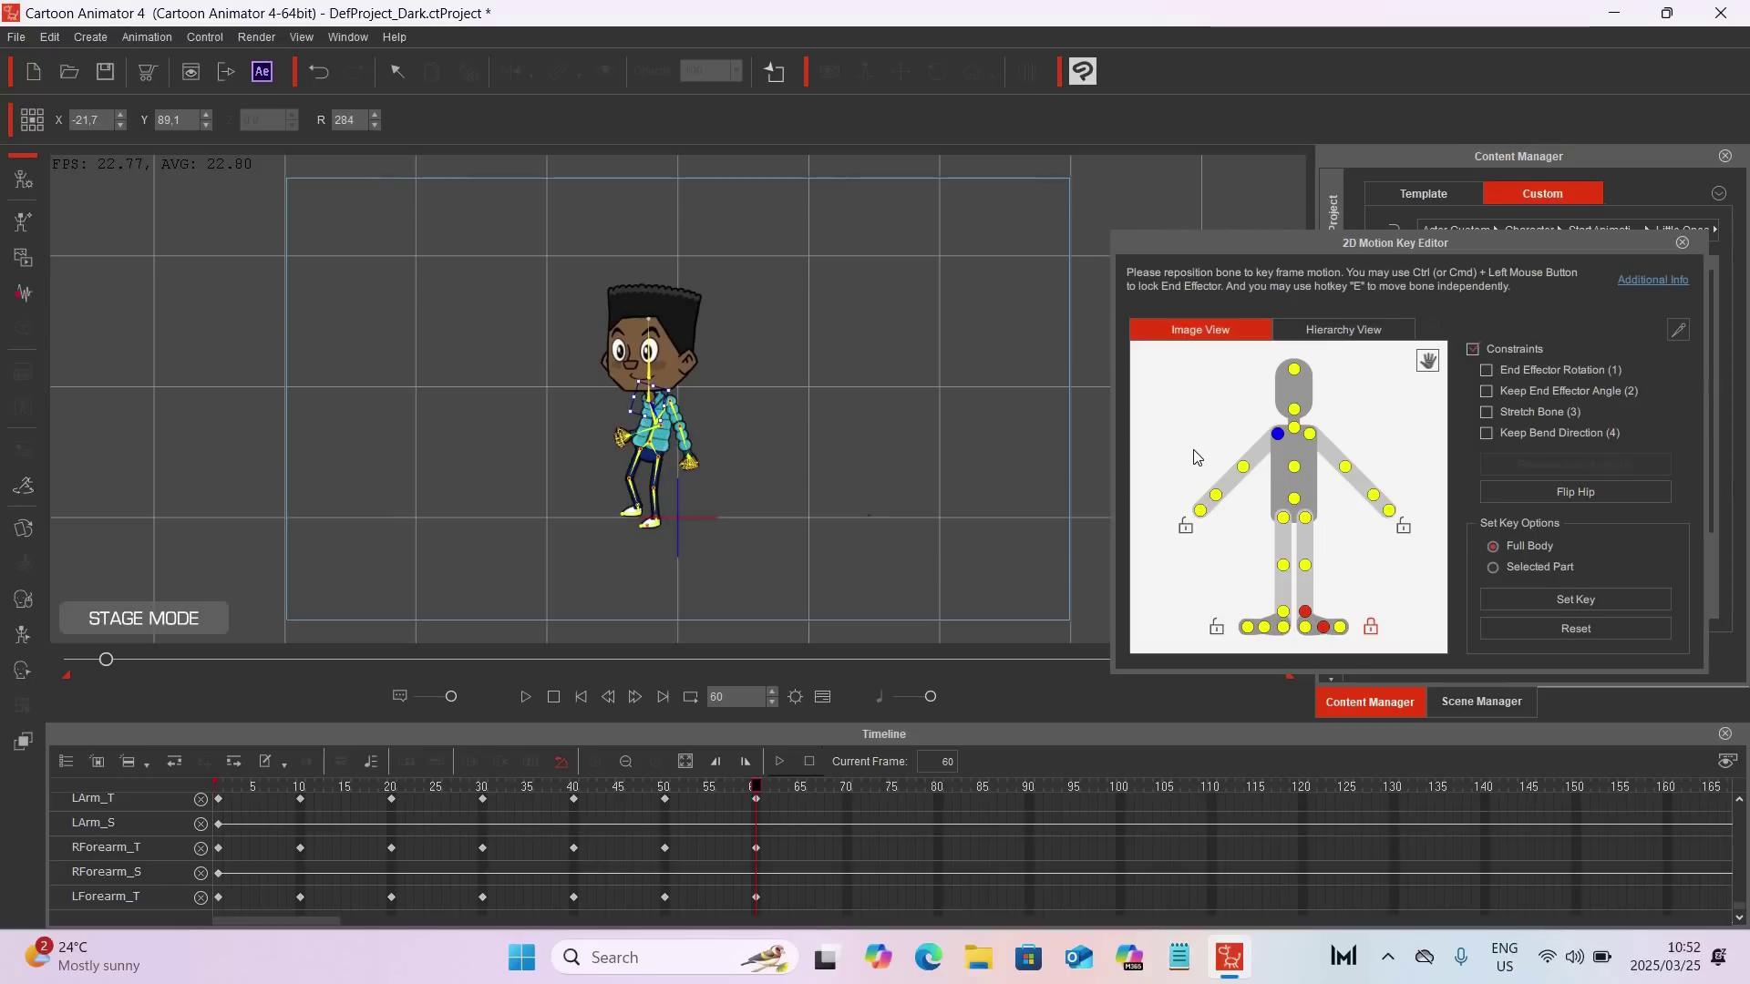
left_click(1244, 469)
left_click_drag(623, 413, 596, 435)
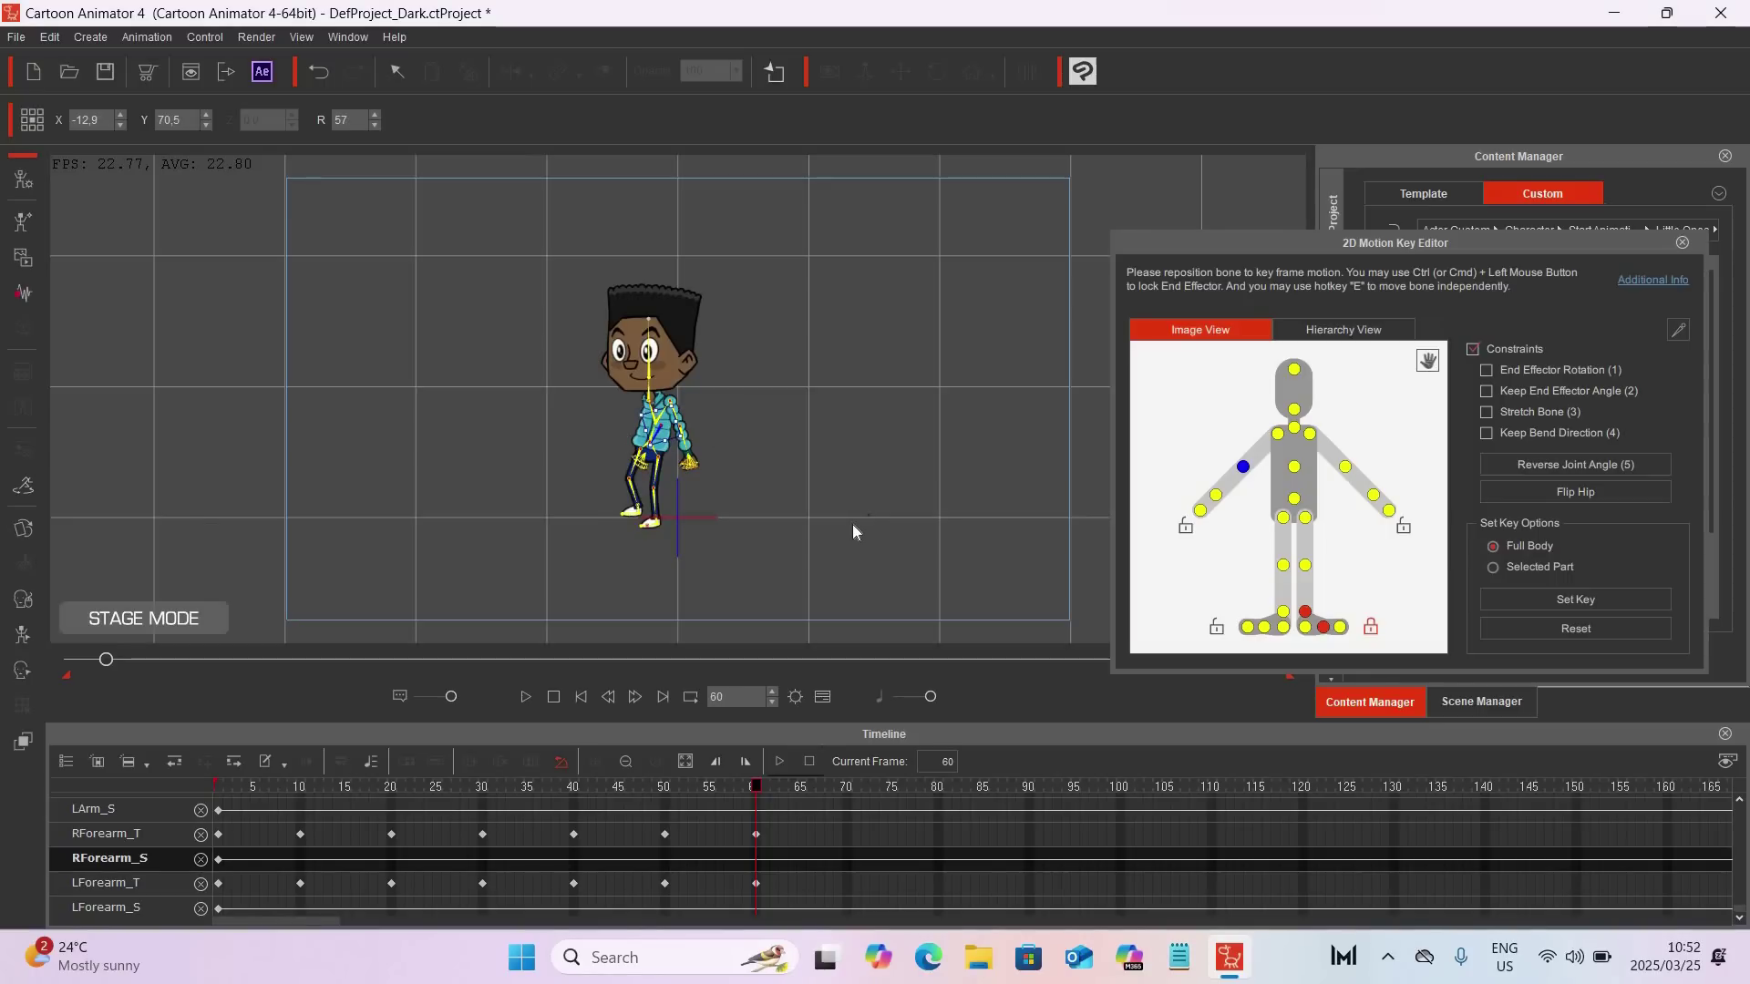
Step: Play the animation to review the full jump, and show the character's Transform track in the timeline
left_click(527, 699)
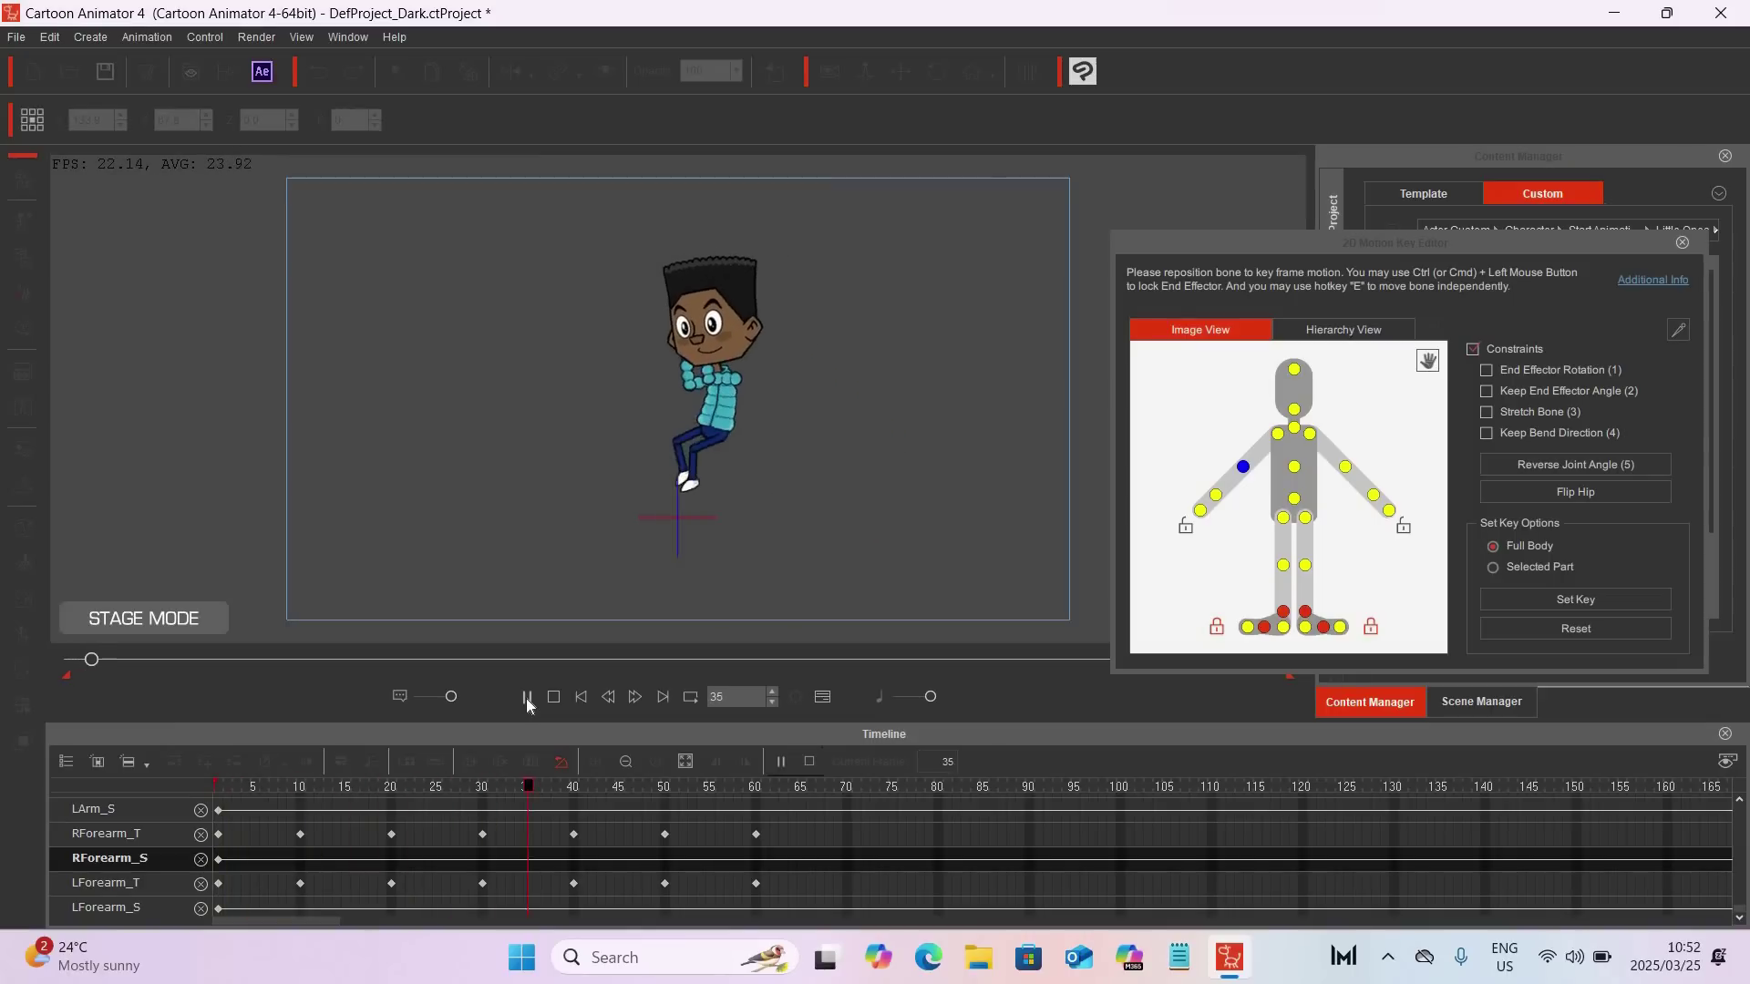
left_click(527, 698)
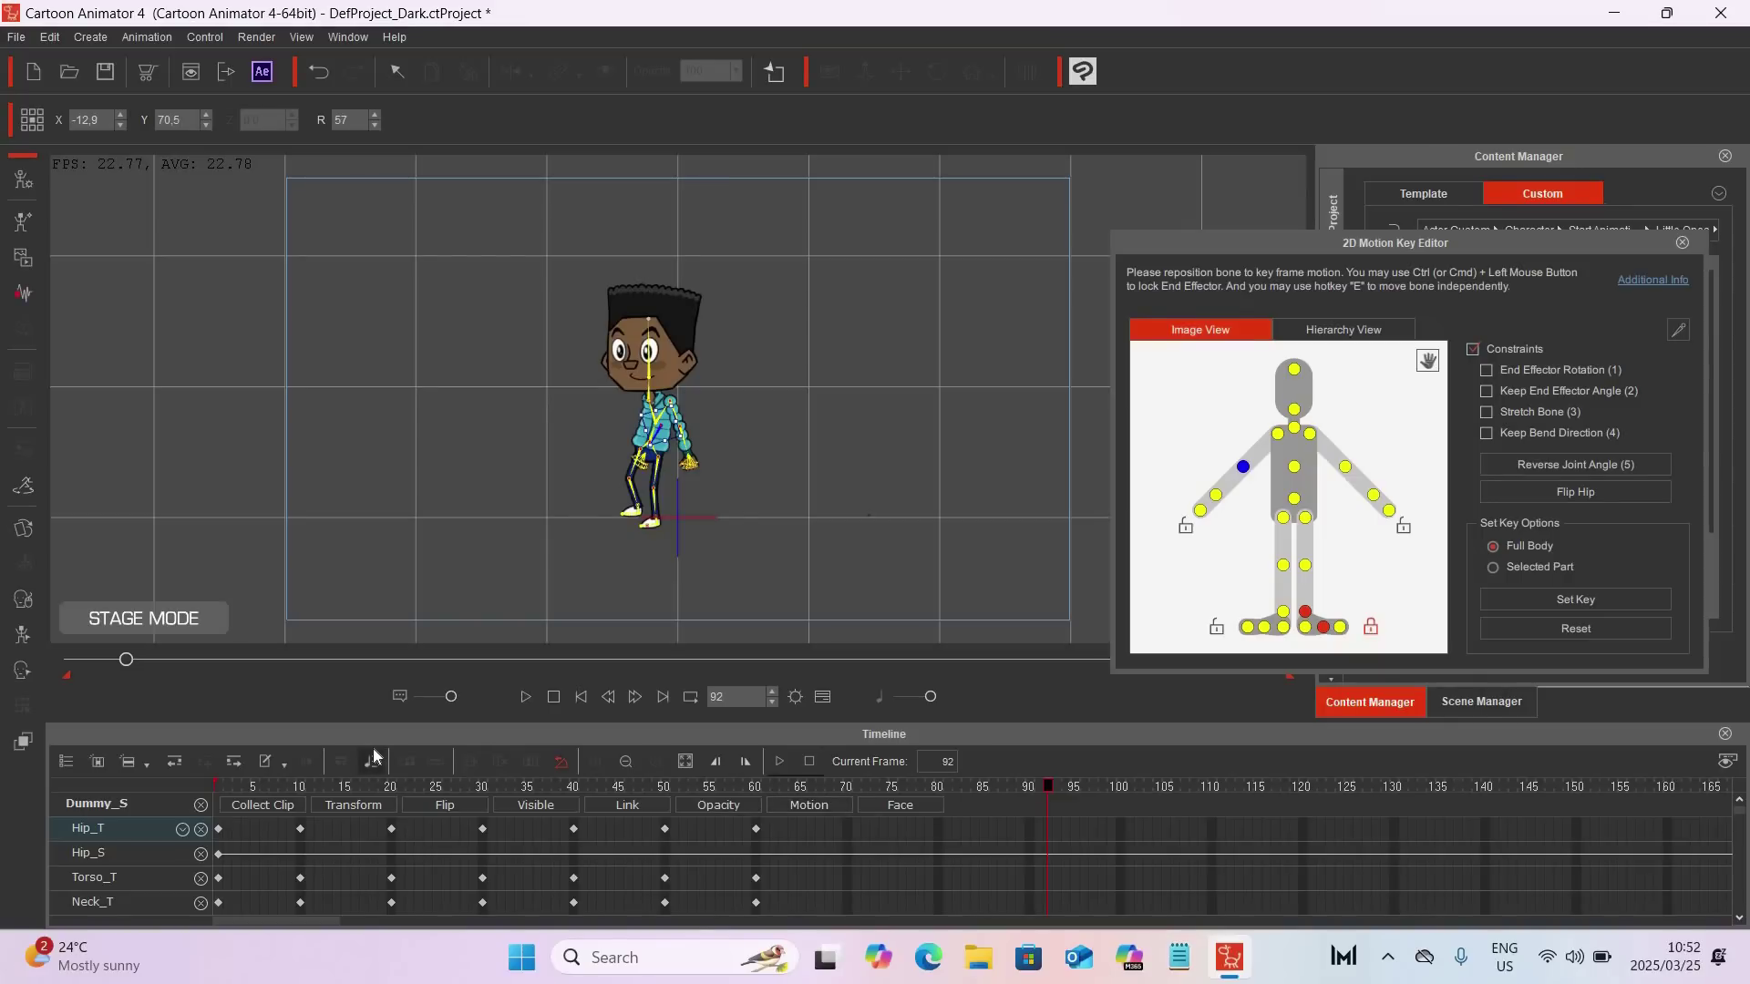
left_click(362, 806)
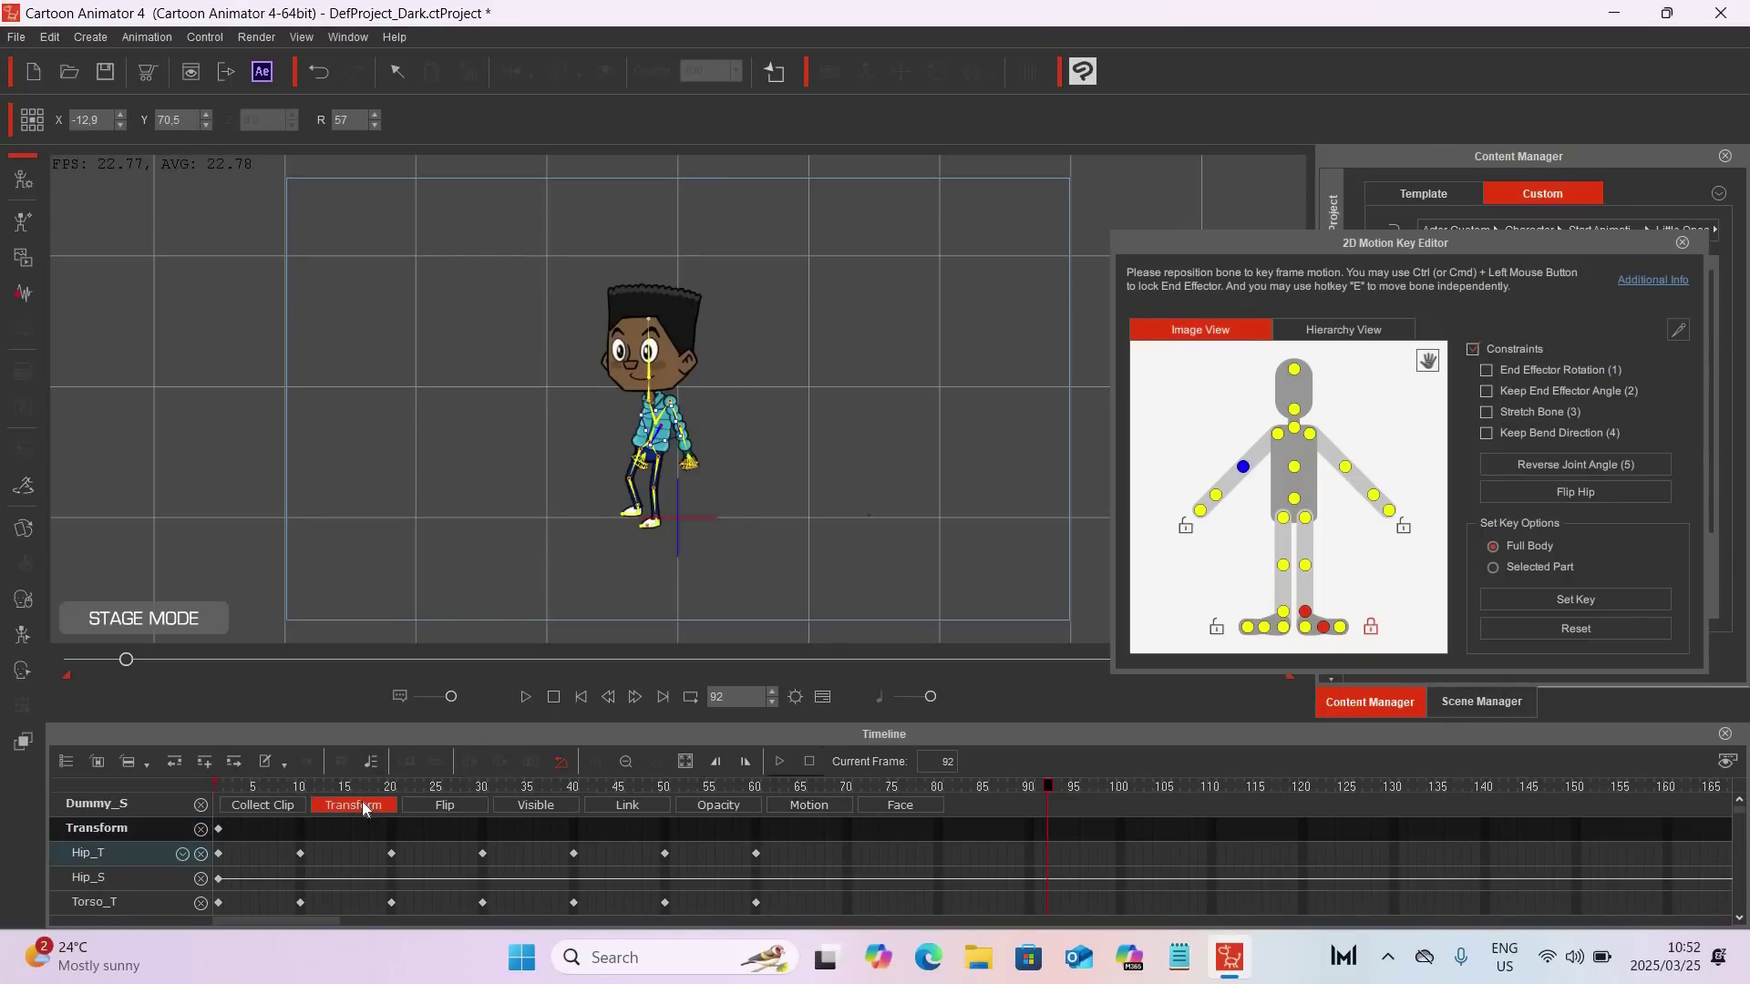
Step: Hide the character's Transform track in the timeline and play the jump from the first frame to review its timing
left_click(363, 806)
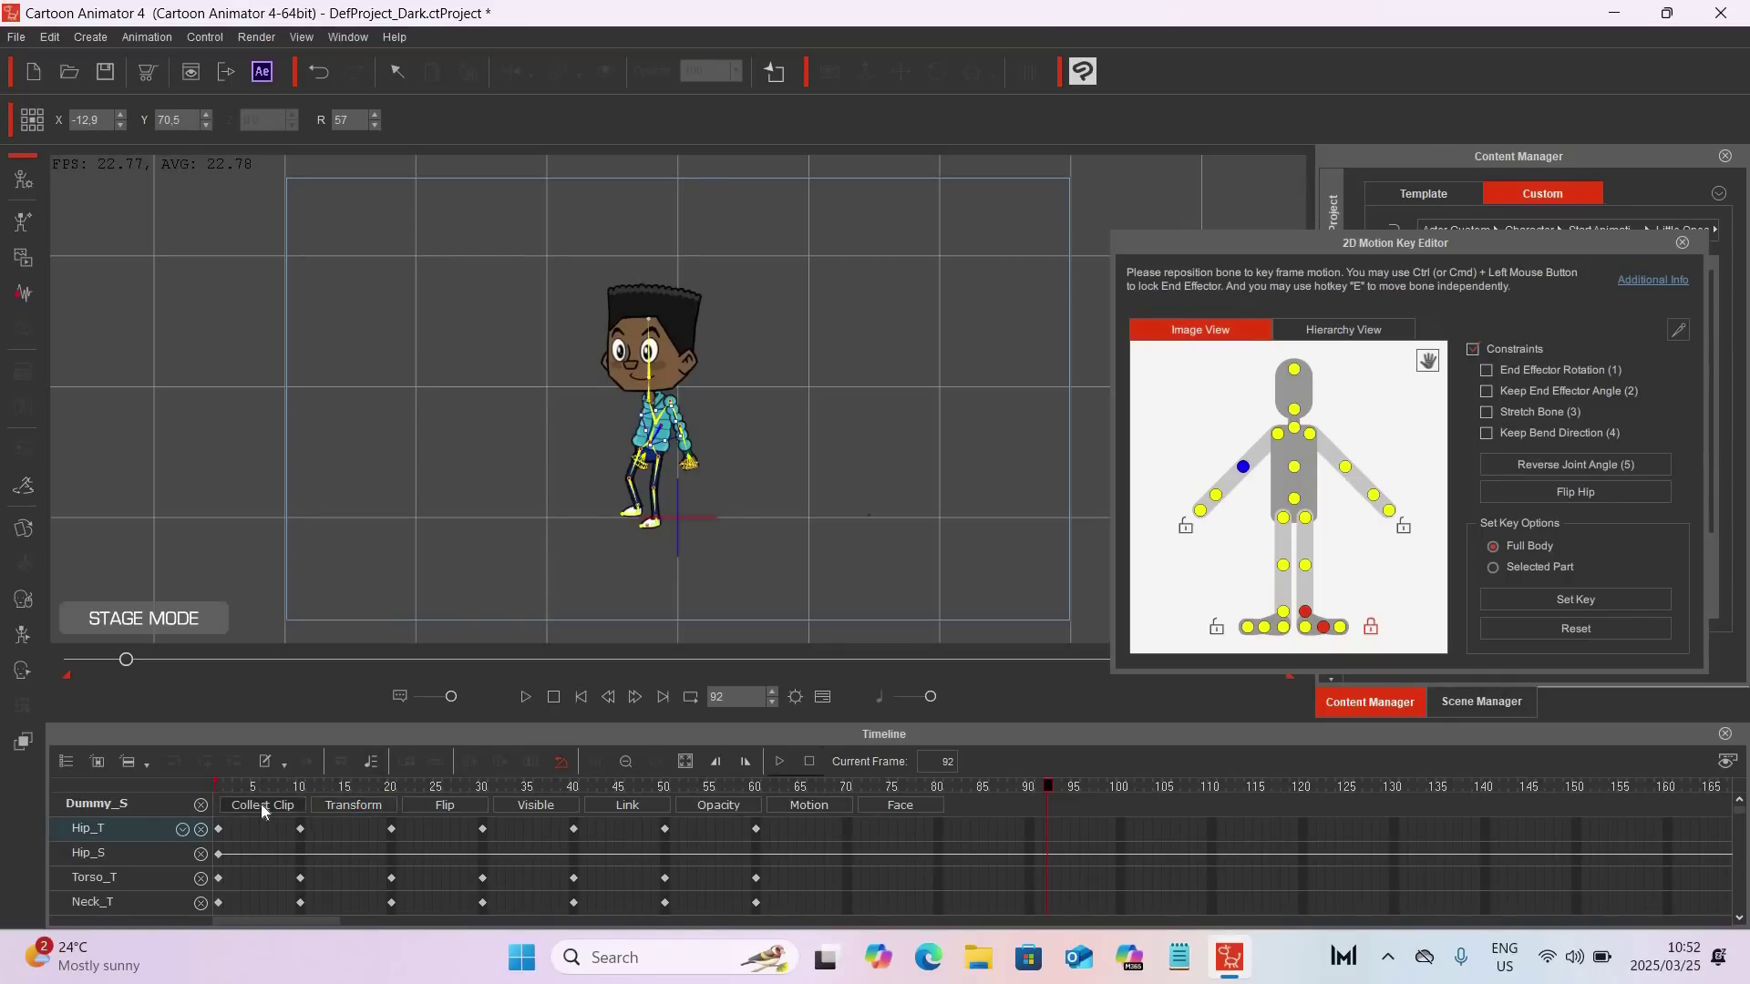
left_click(263, 808)
left_click(264, 808)
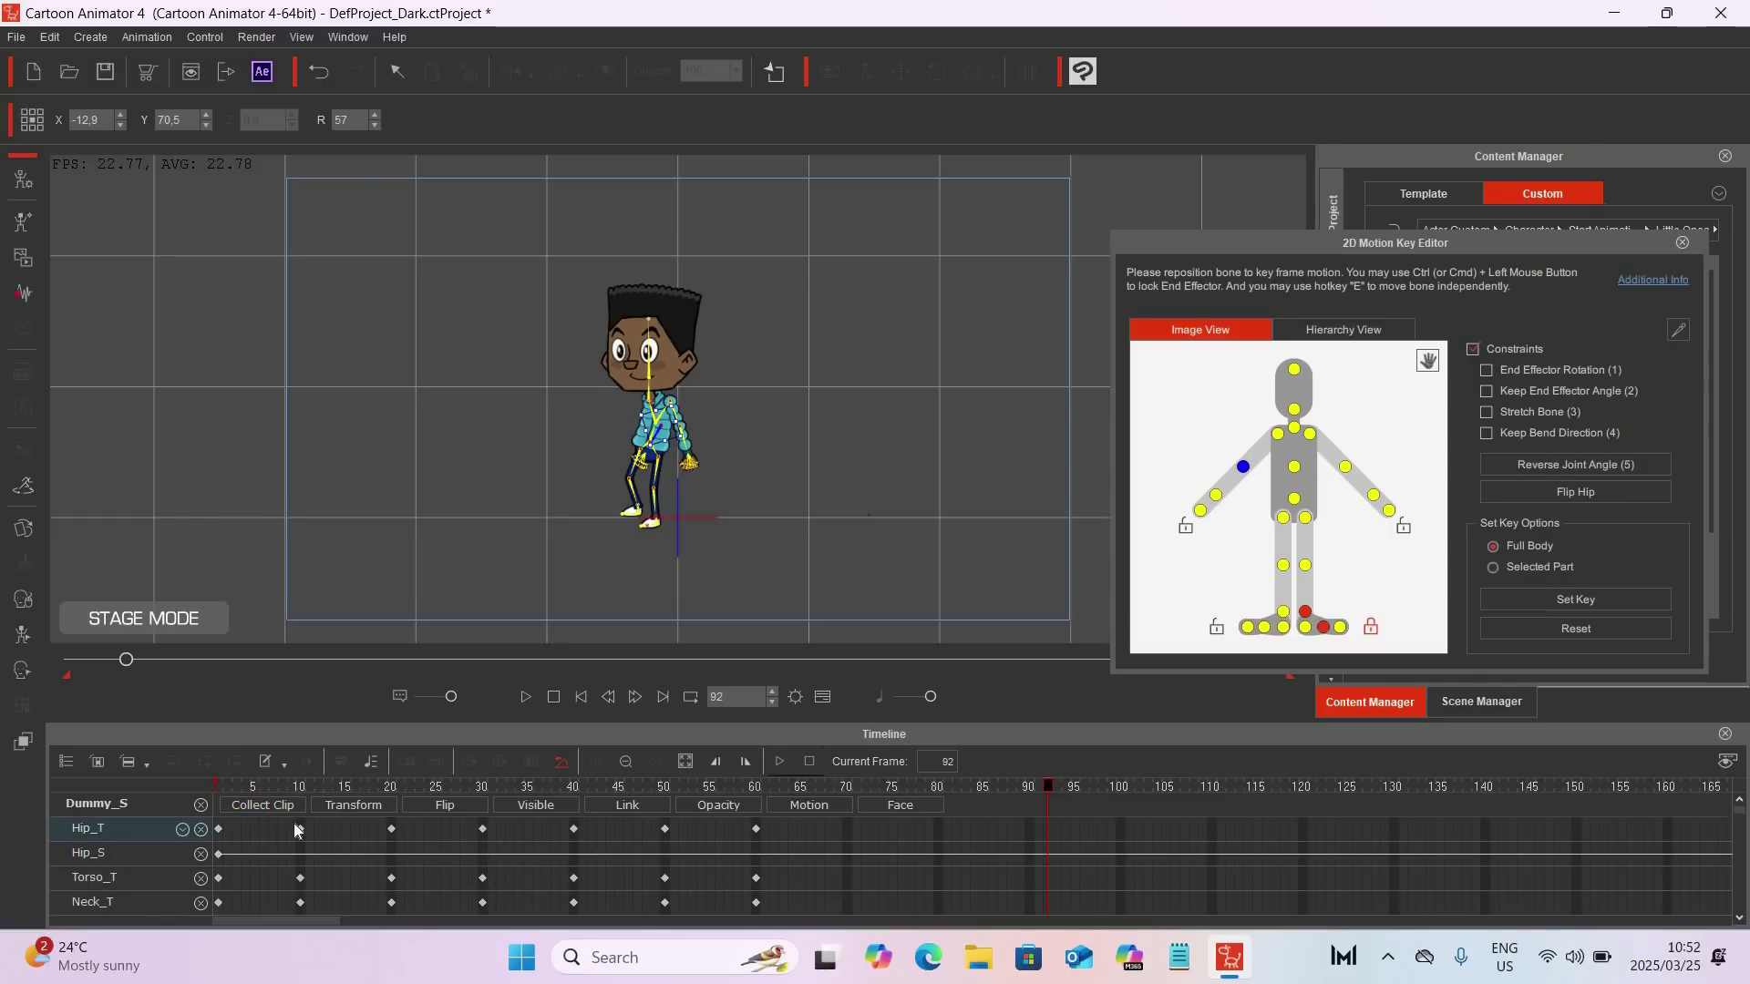
left_click(296, 828)
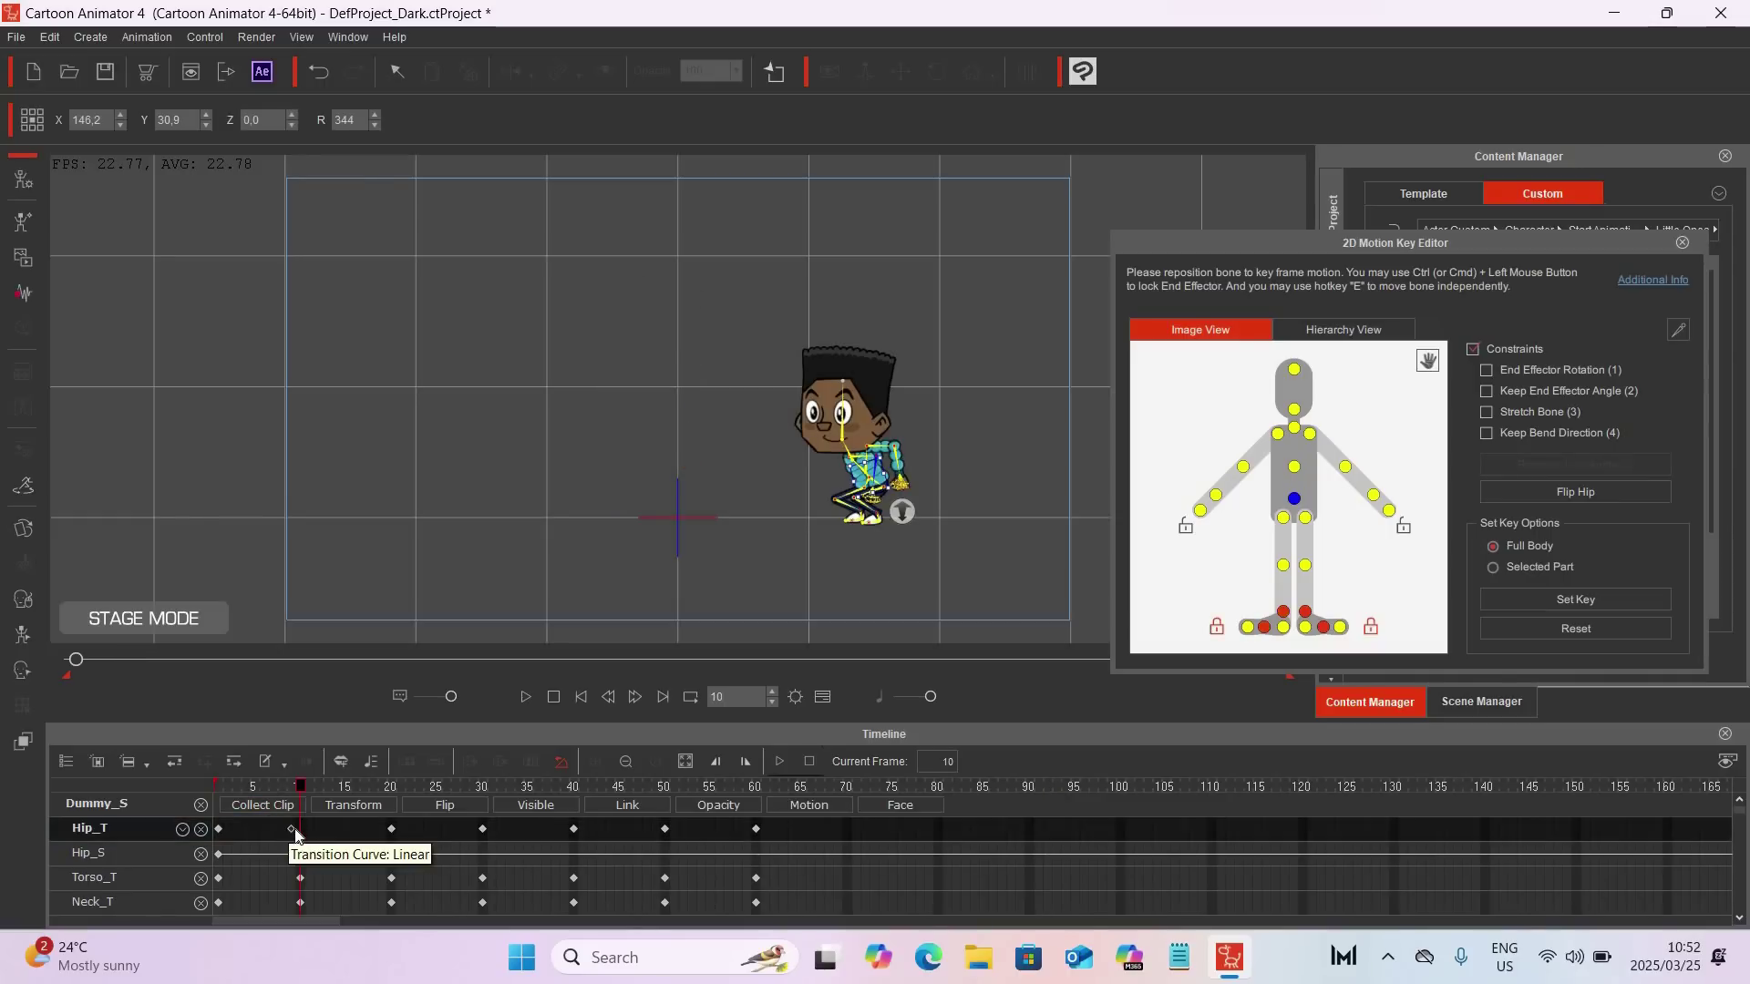
left_click(585, 699)
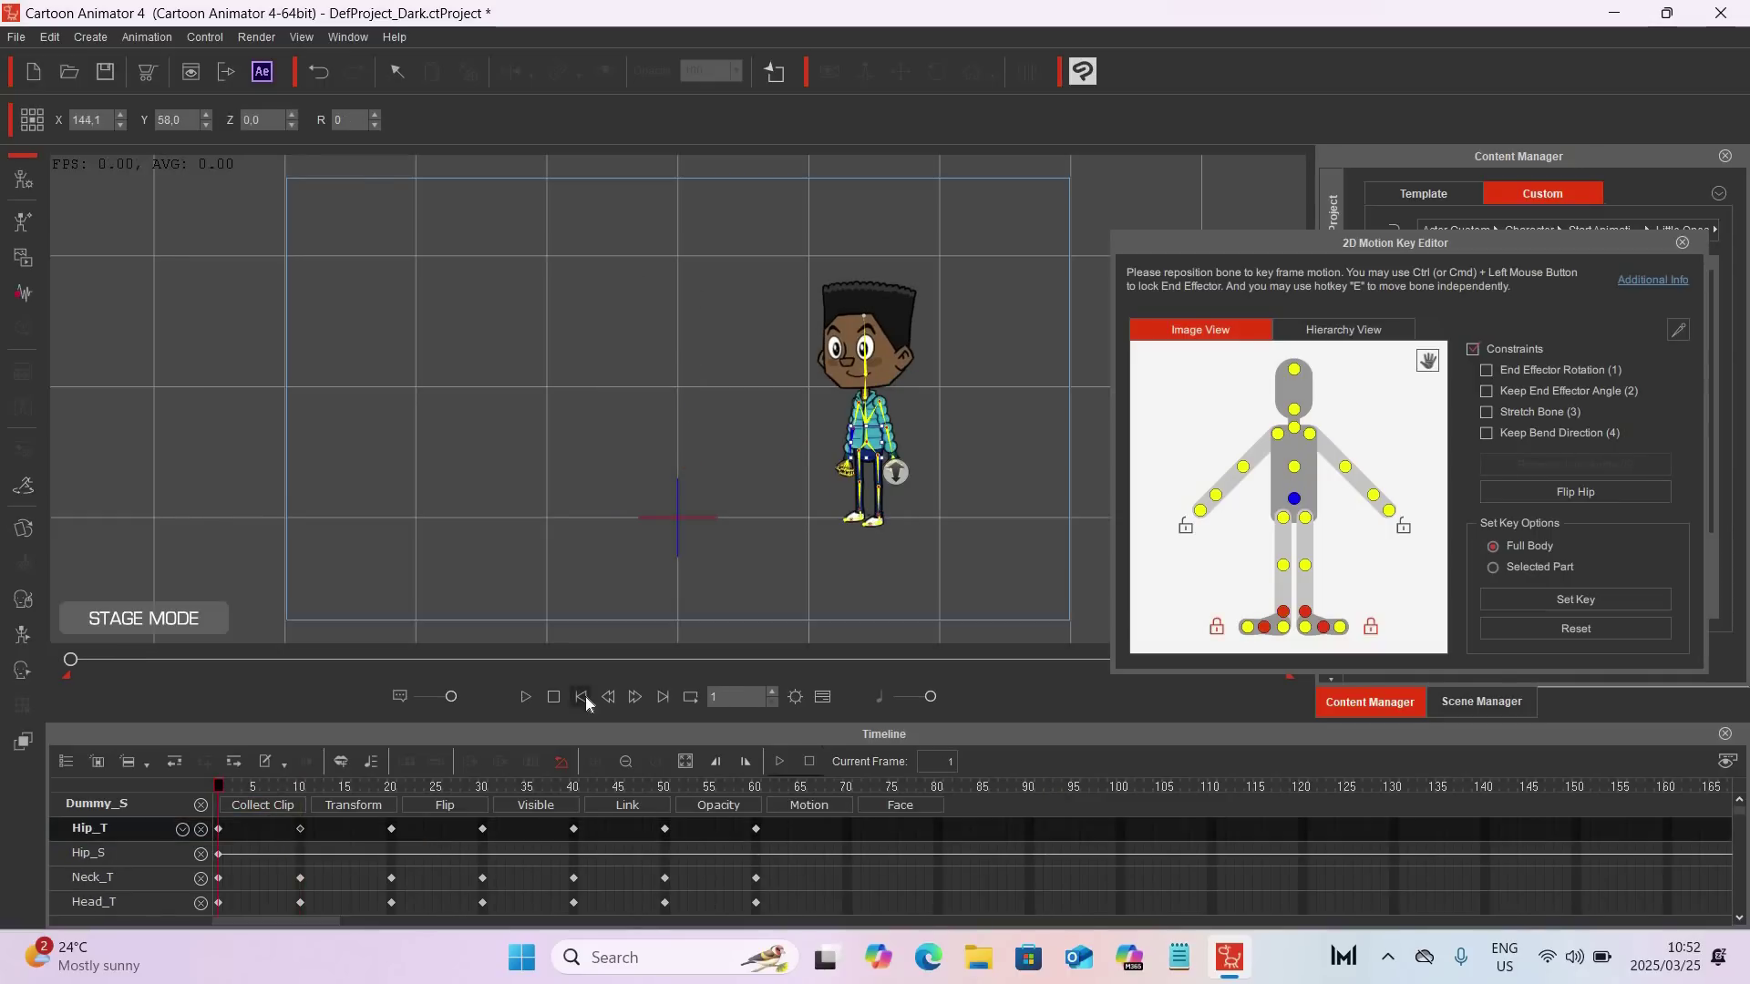
left_click(527, 696)
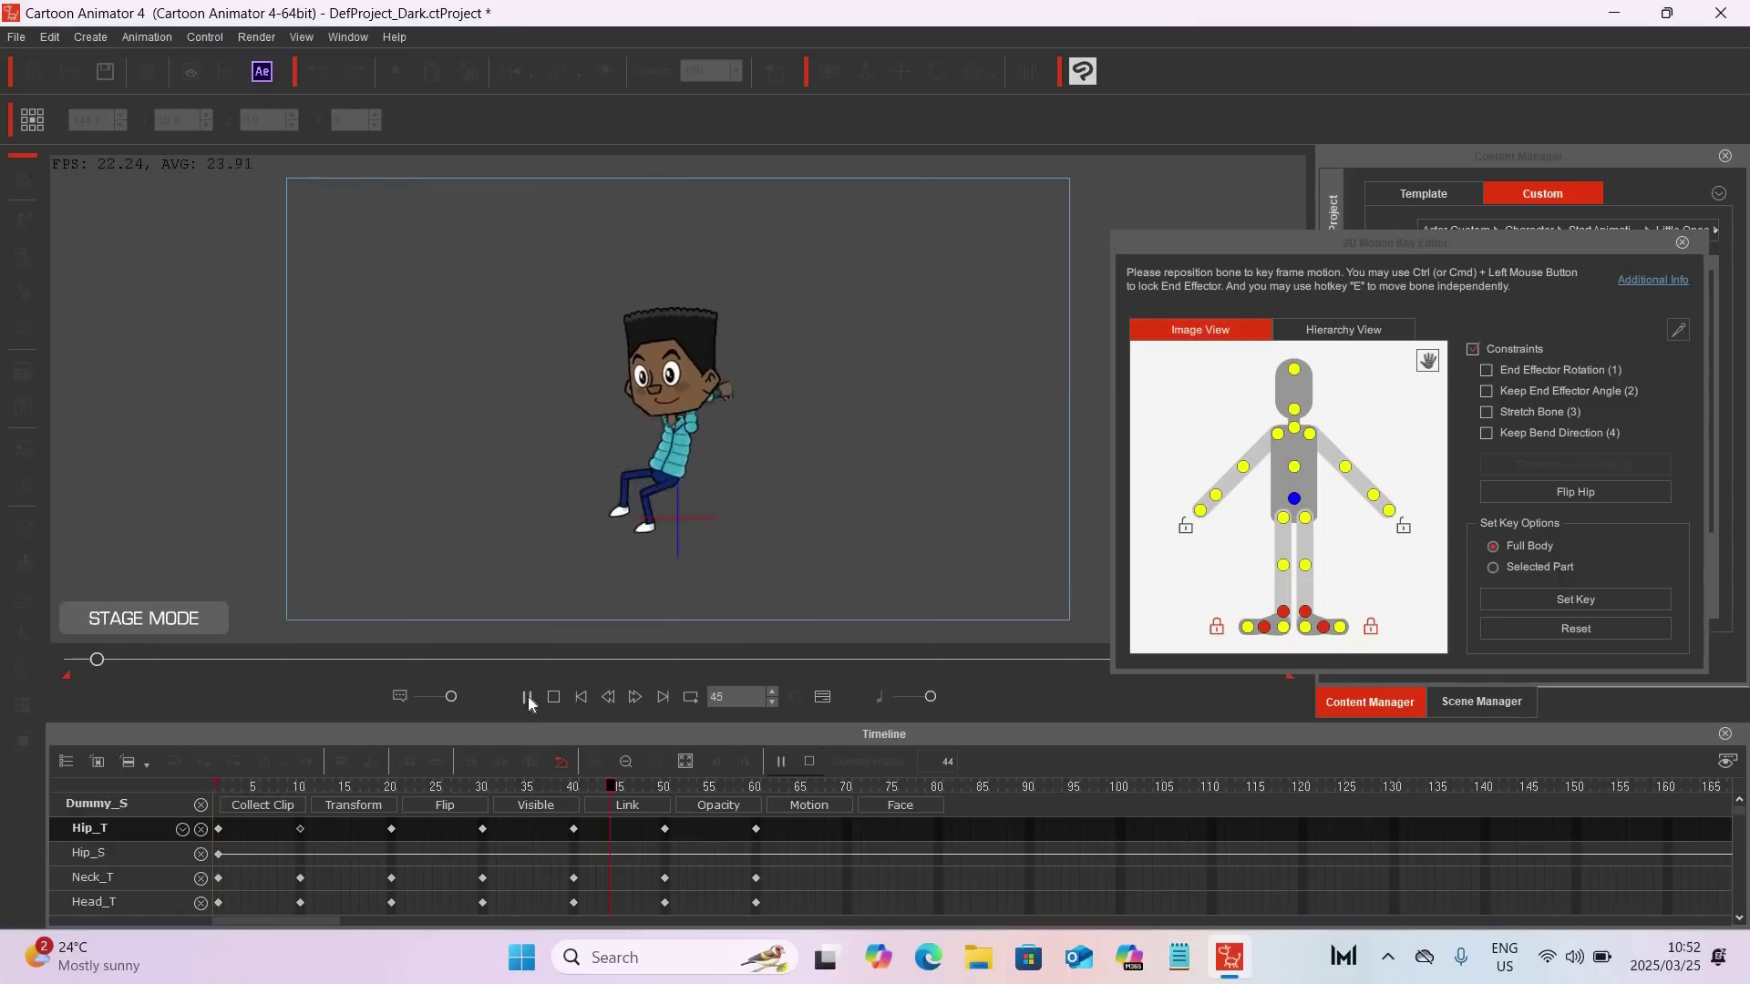
left_click(527, 697)
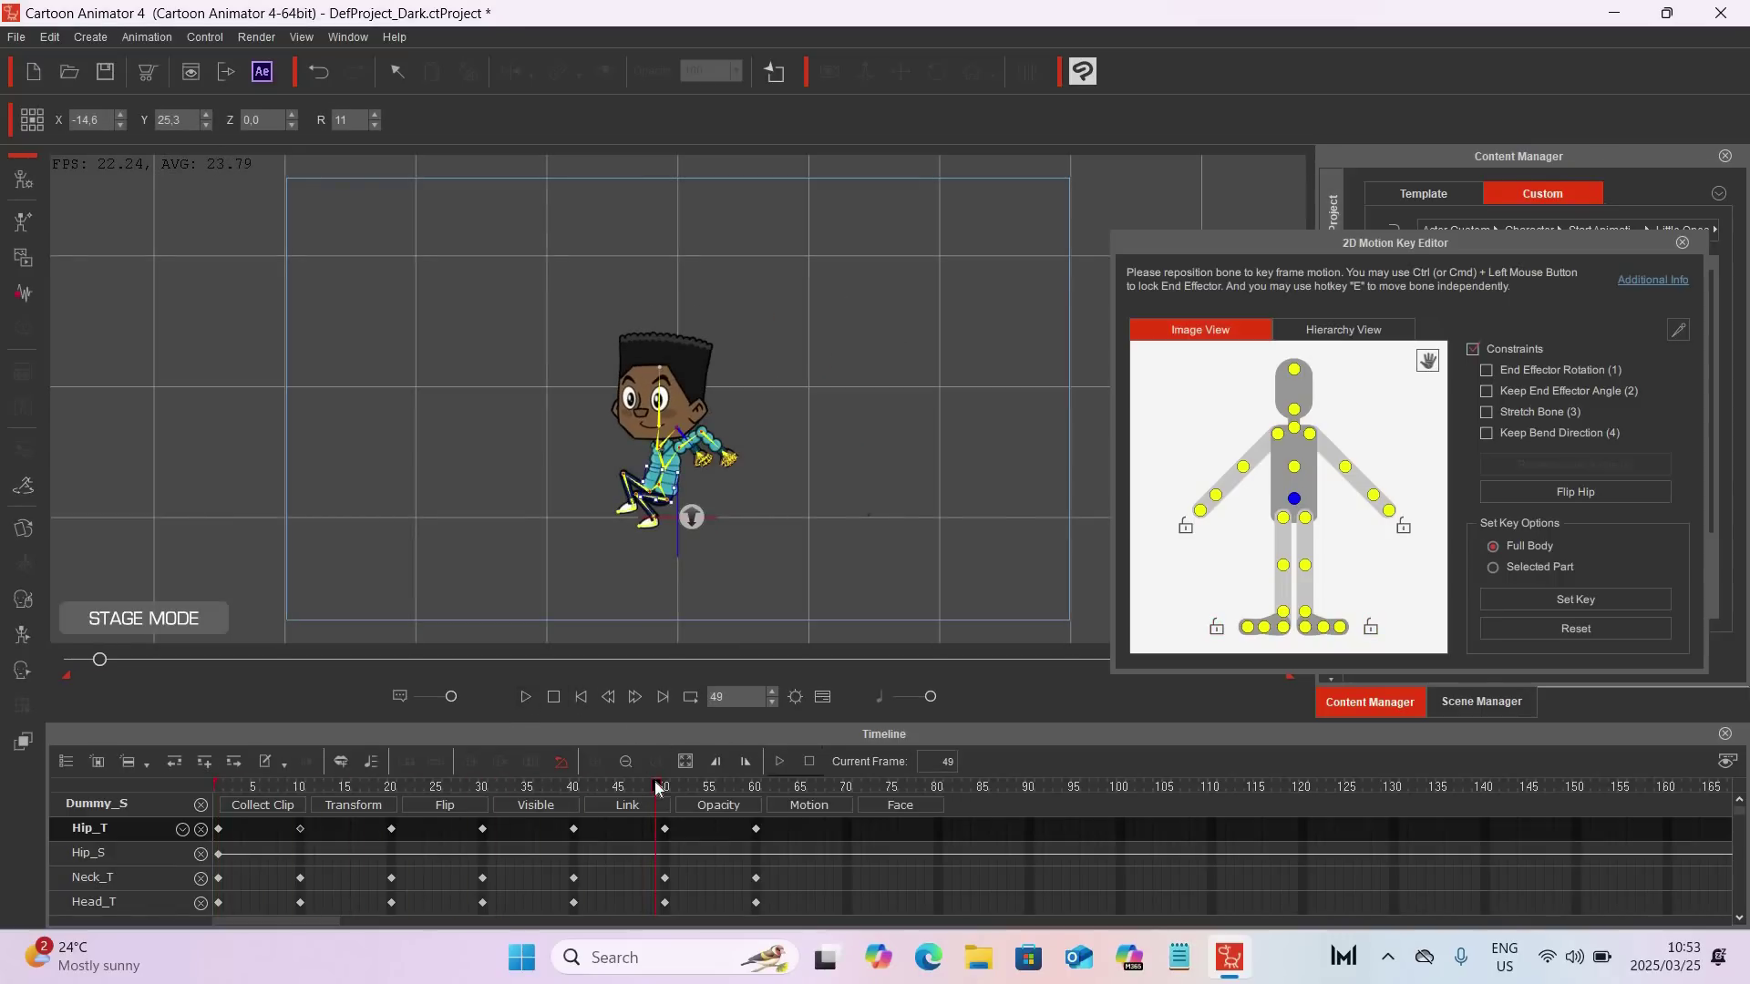
Step: Scrub between frames 10 and 20 to examine the crouch-to-take-off motion and check the options of the hip key at frame 20
left_click_drag(378, 782, 392, 820)
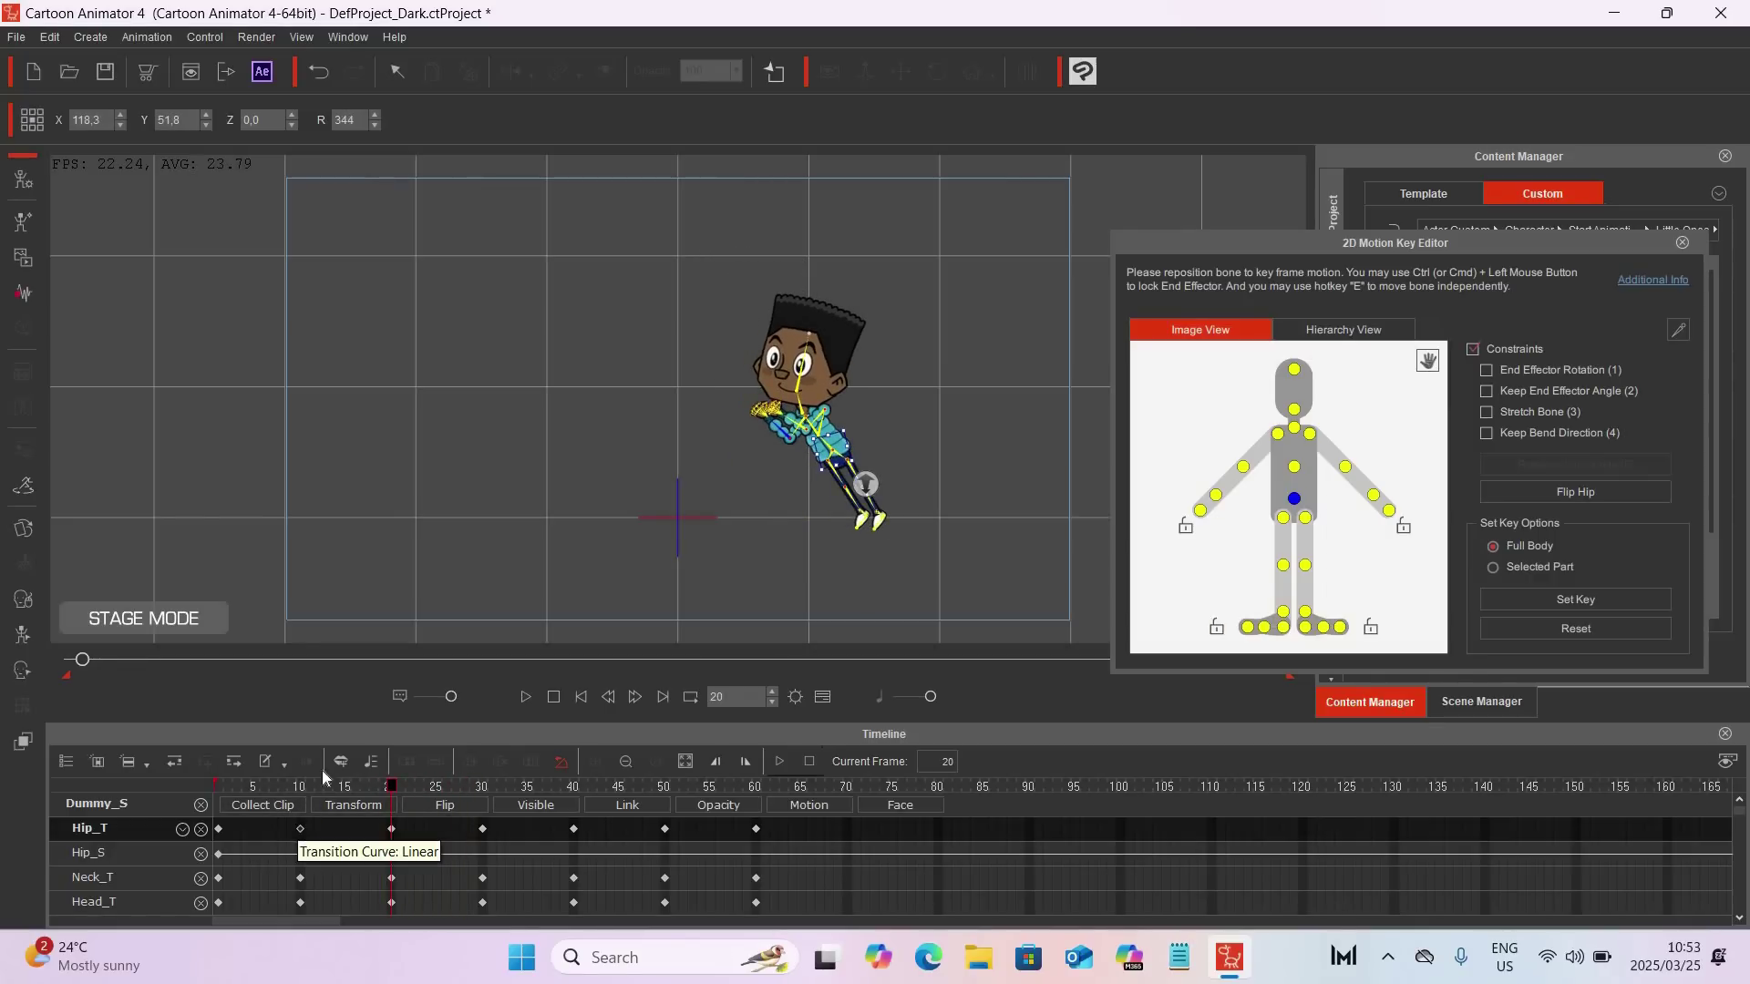
left_click(301, 788)
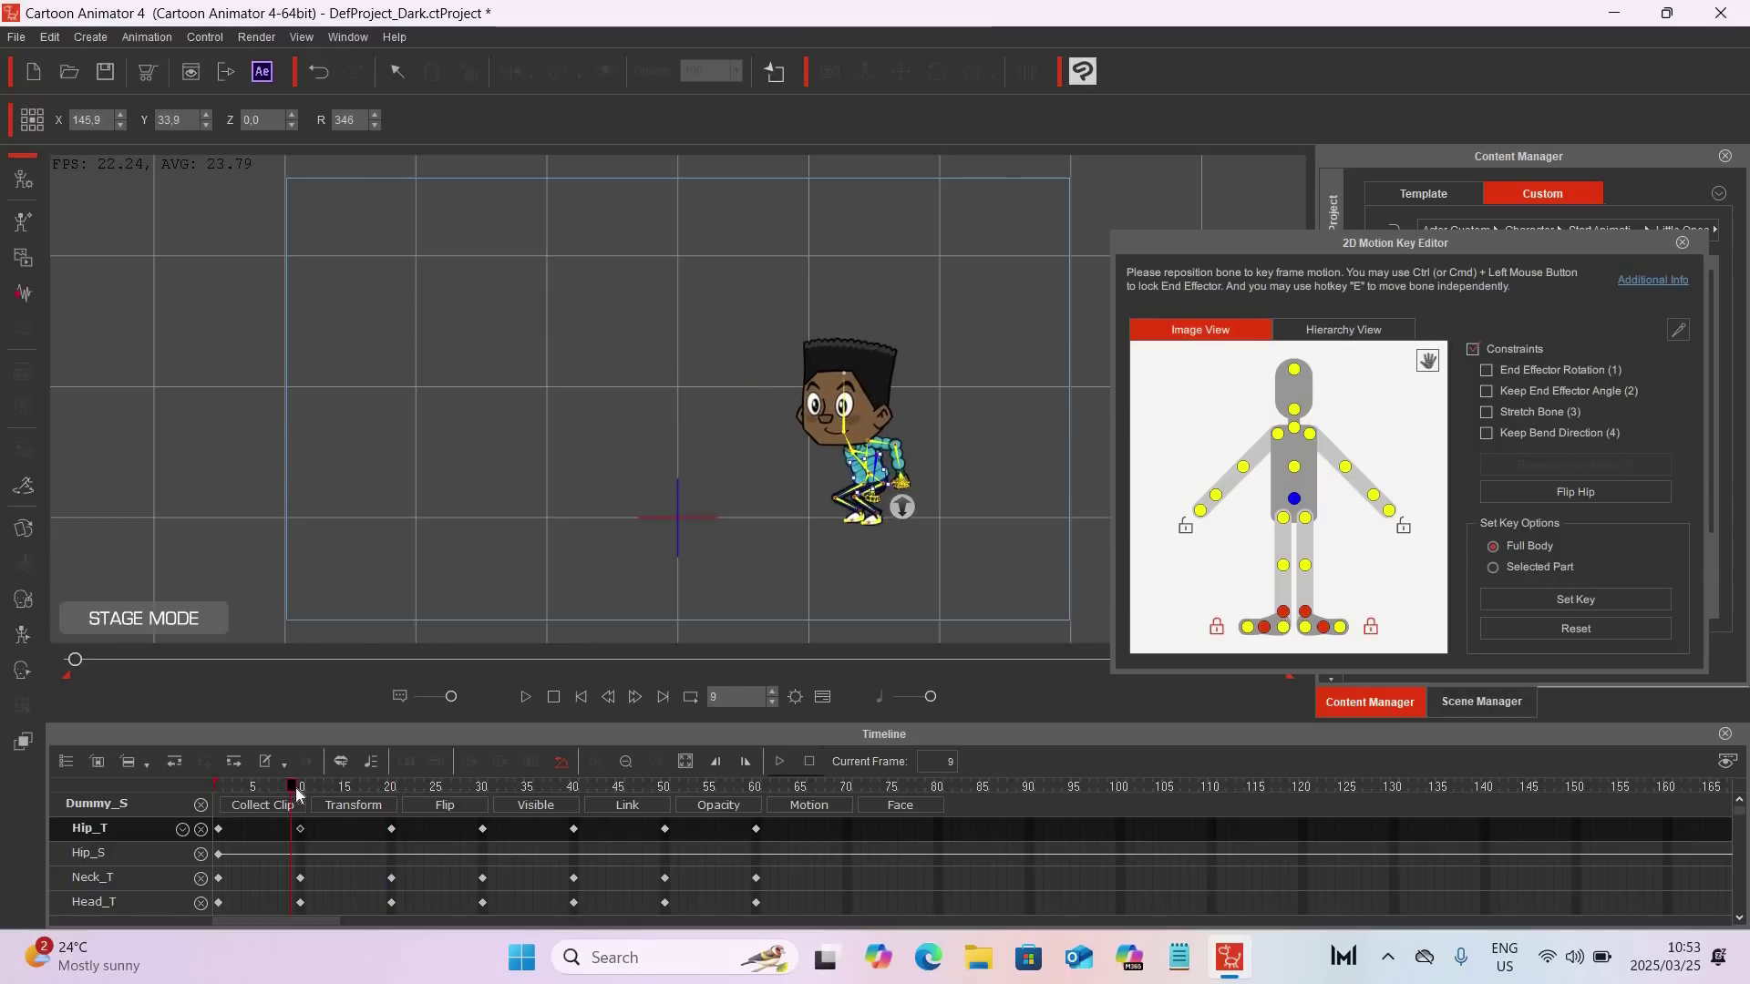
left_click_drag(317, 791, 373, 805)
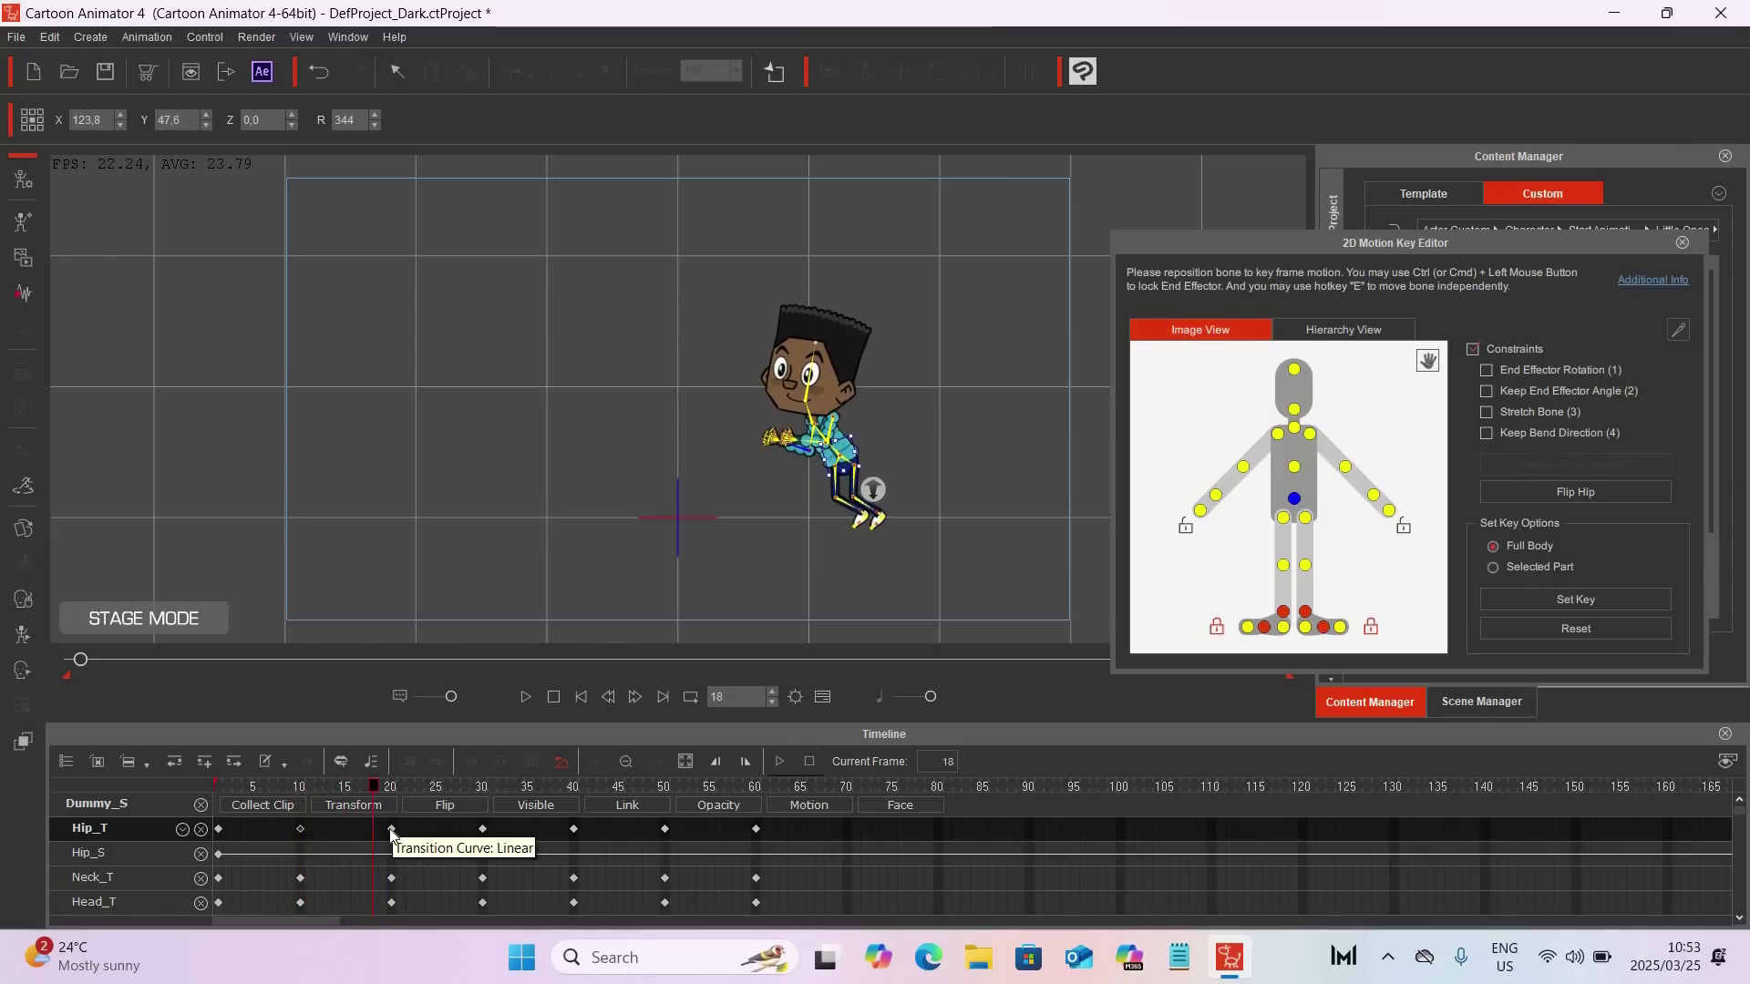
left_click(390, 828)
right_click(390, 829)
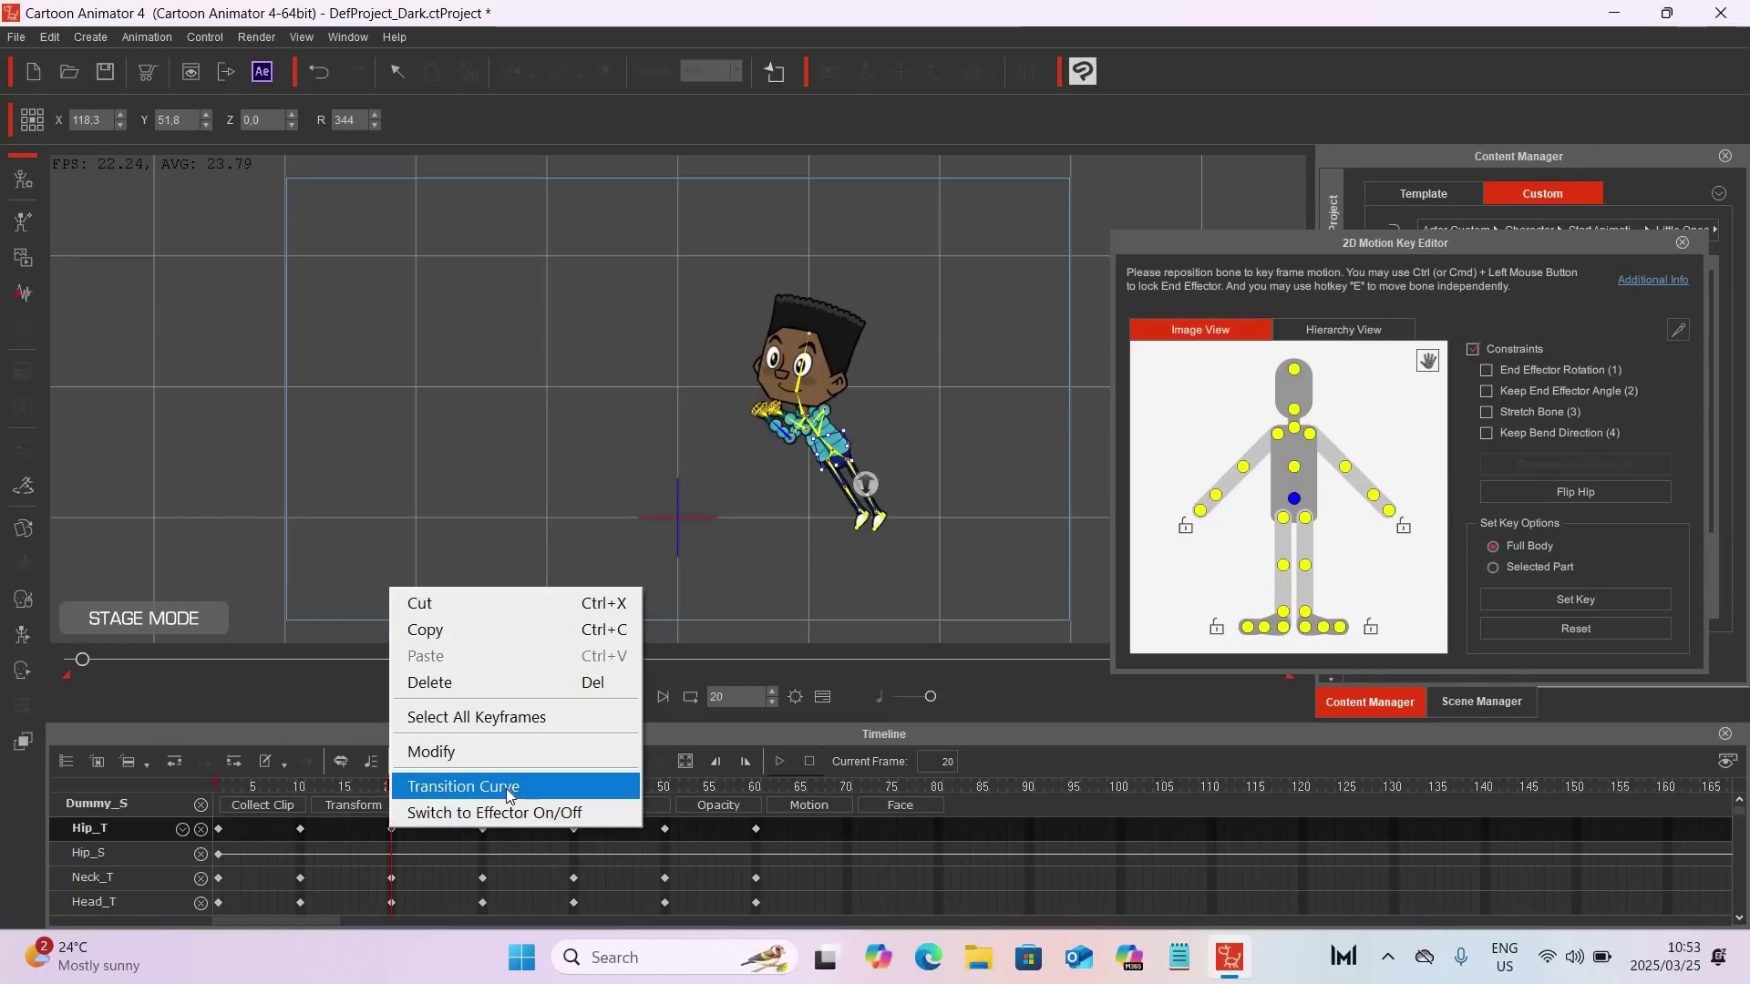
left_click(988, 729)
Step: Try the Decelerate transition curve on the hip key at frame 30 and replace it with Accelerate while the playhead is at frame 40
left_click(483, 829)
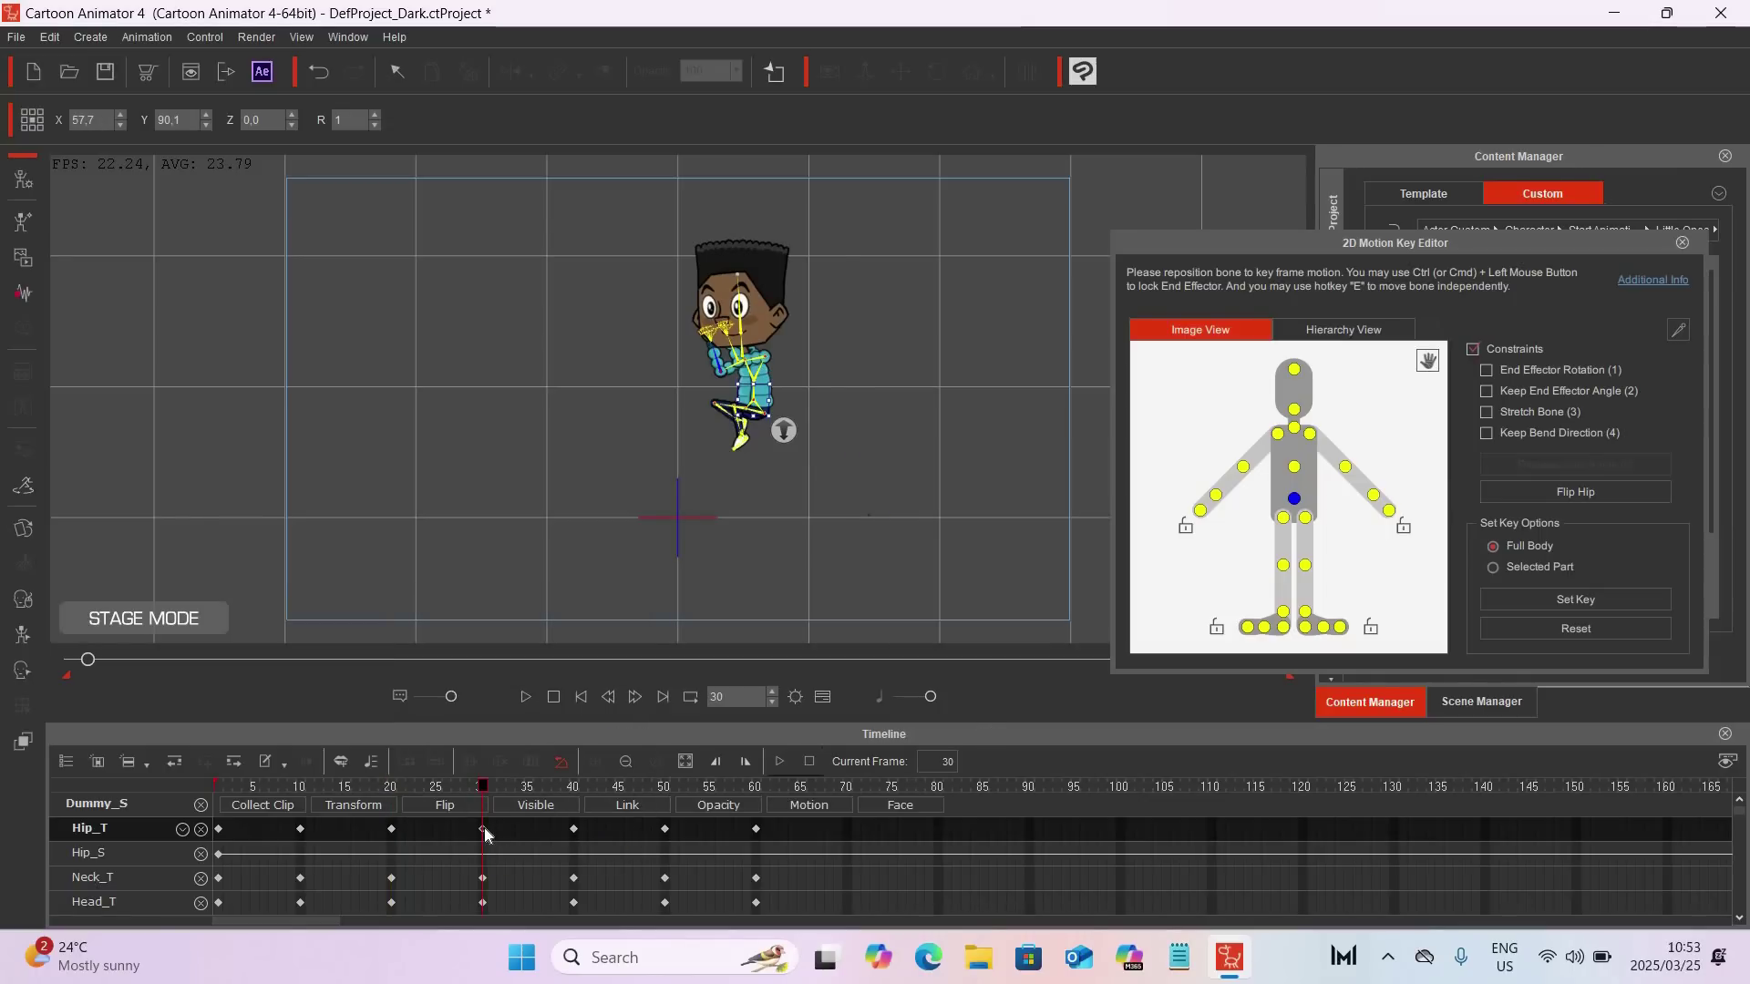
right_click(483, 828)
left_click(561, 790)
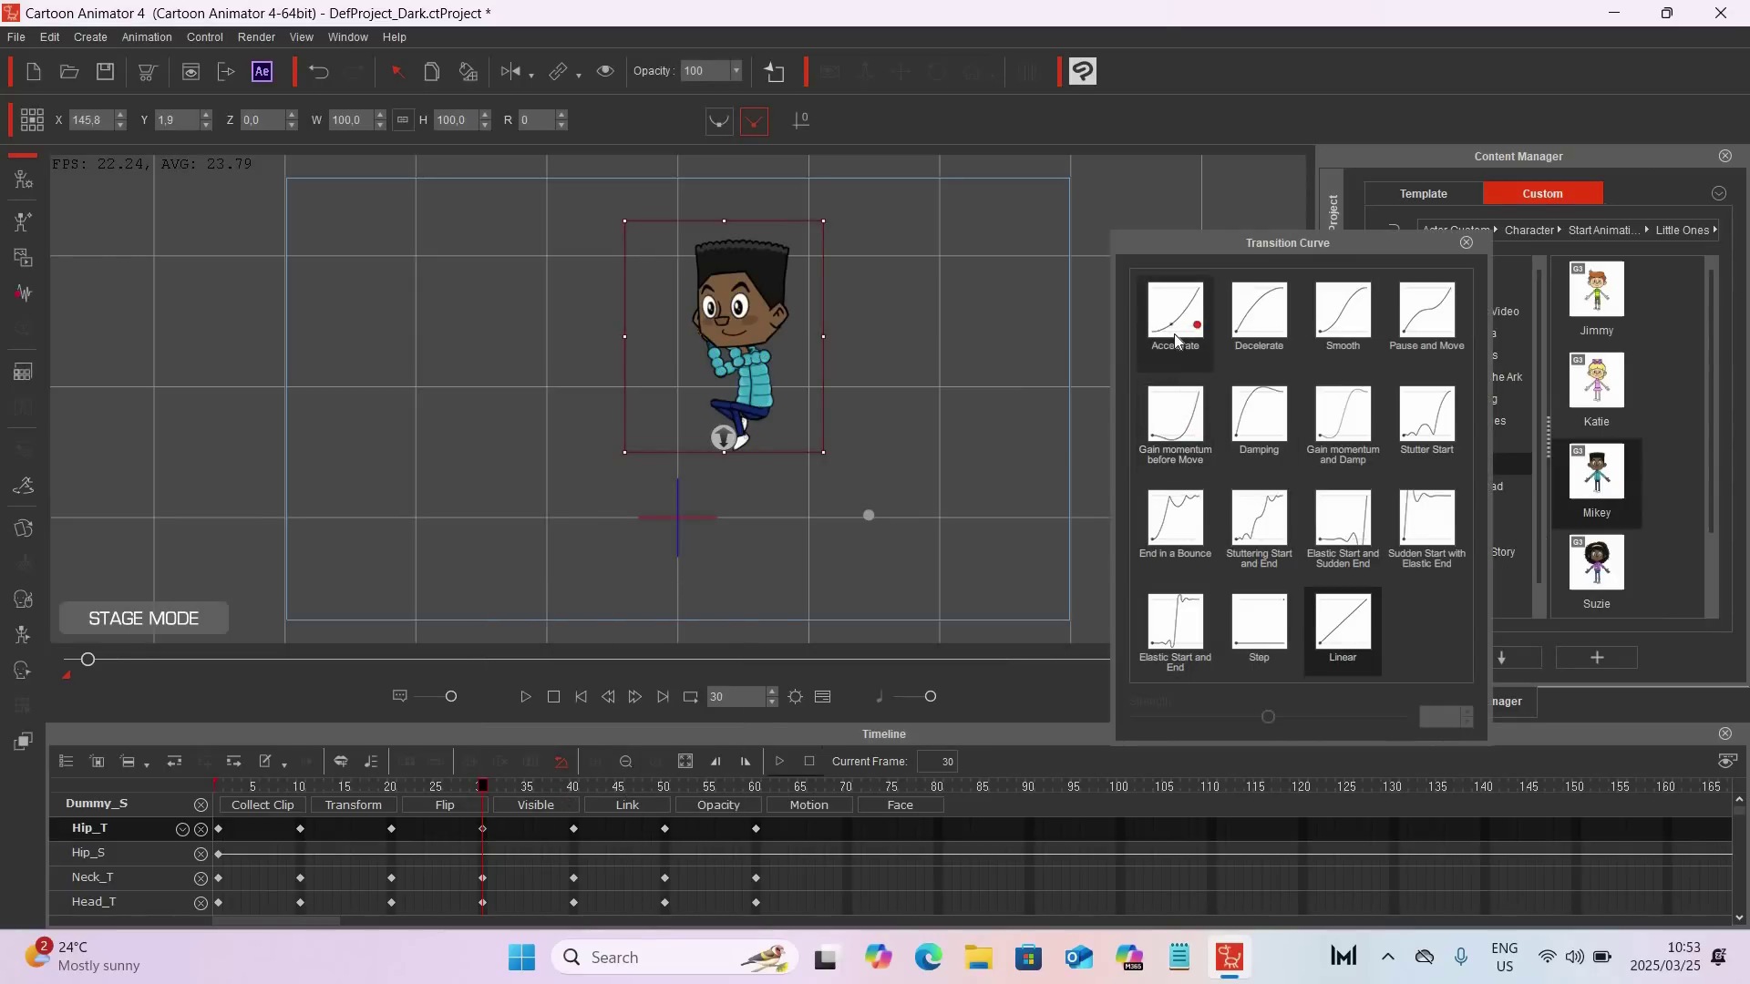
left_click(1262, 321)
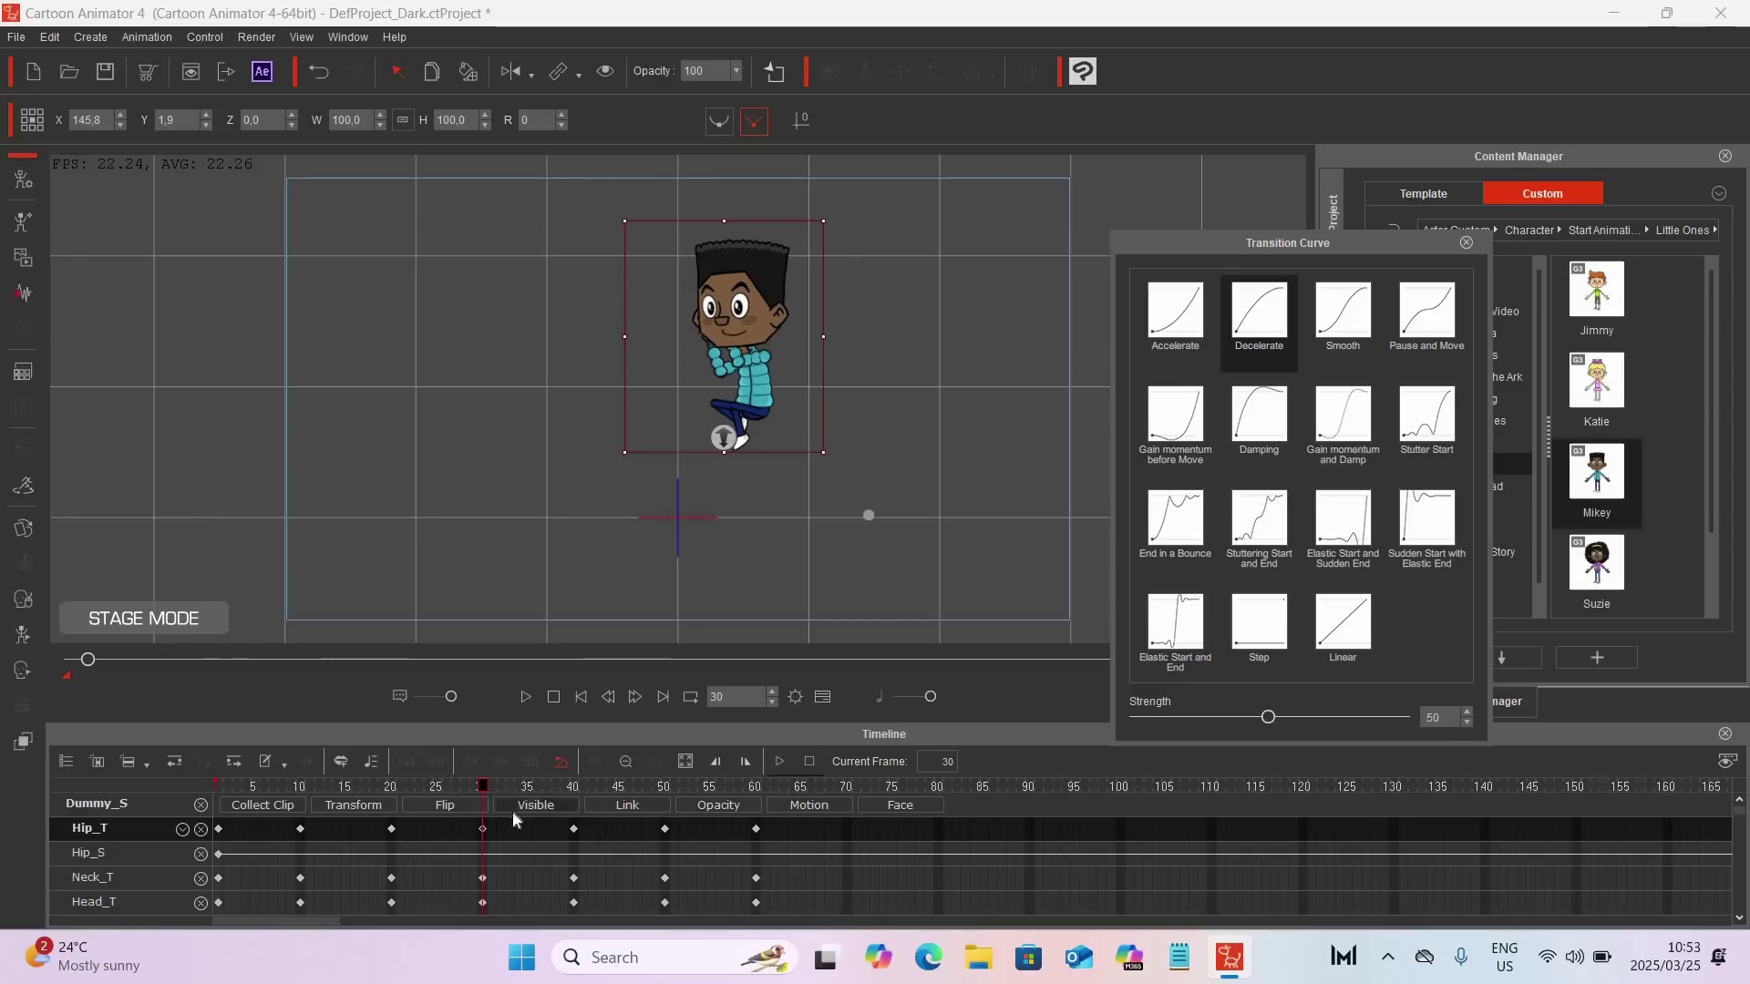
left_click_drag(484, 793, 573, 802)
left_click(1175, 328)
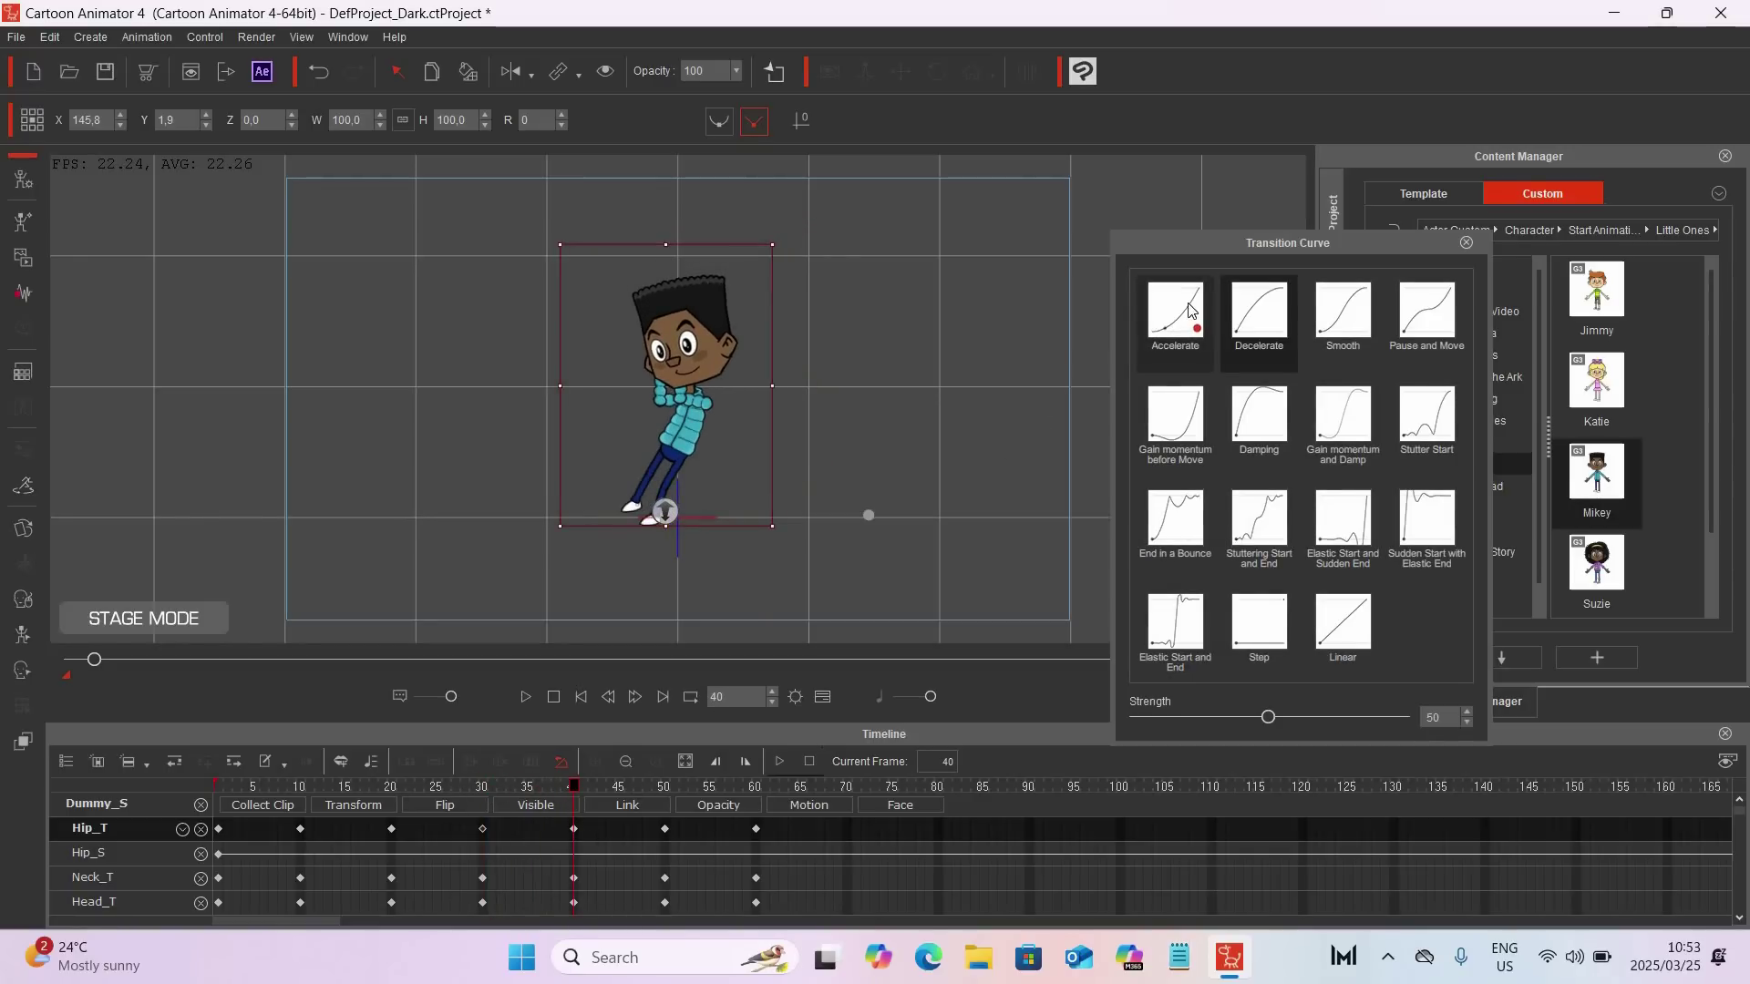
Step: Play the animation from the first frame to review the jump with the changed transition curve
left_click(582, 703)
left_click(526, 698)
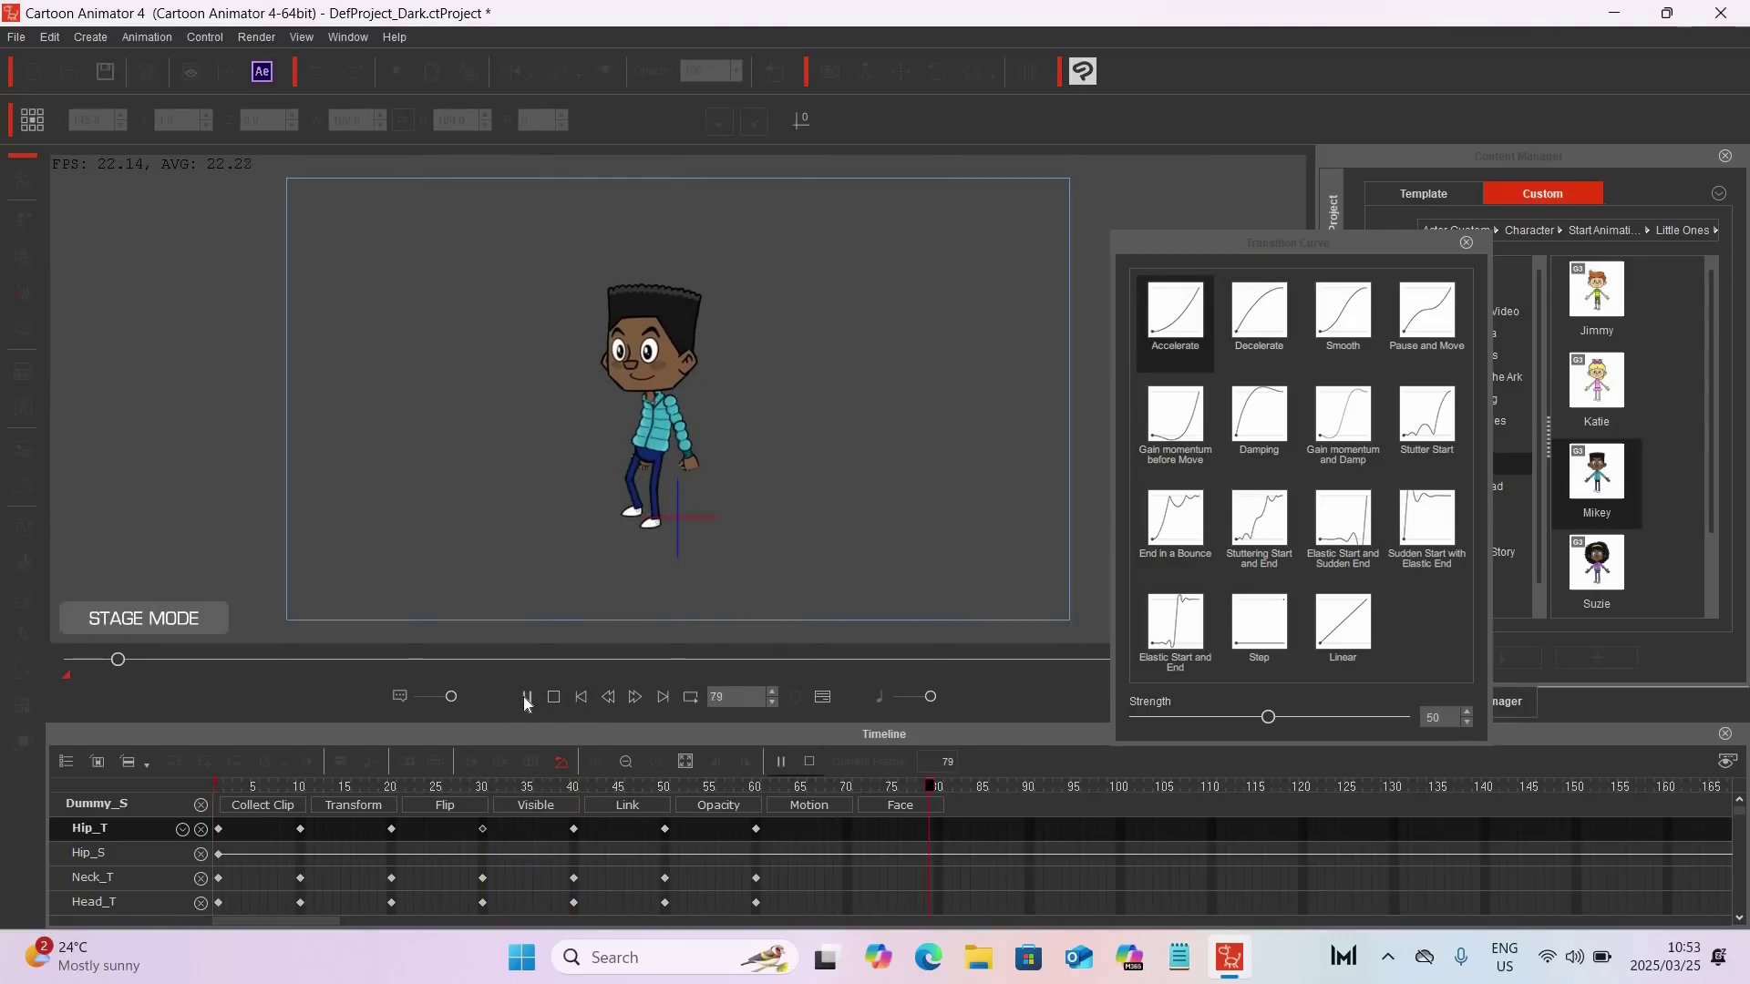
left_click(526, 698)
Step: Move the mid-air hip, neck and head transform keys at frame 30 to frame 28
left_click(483, 829)
left_click_drag(483, 831, 464, 830)
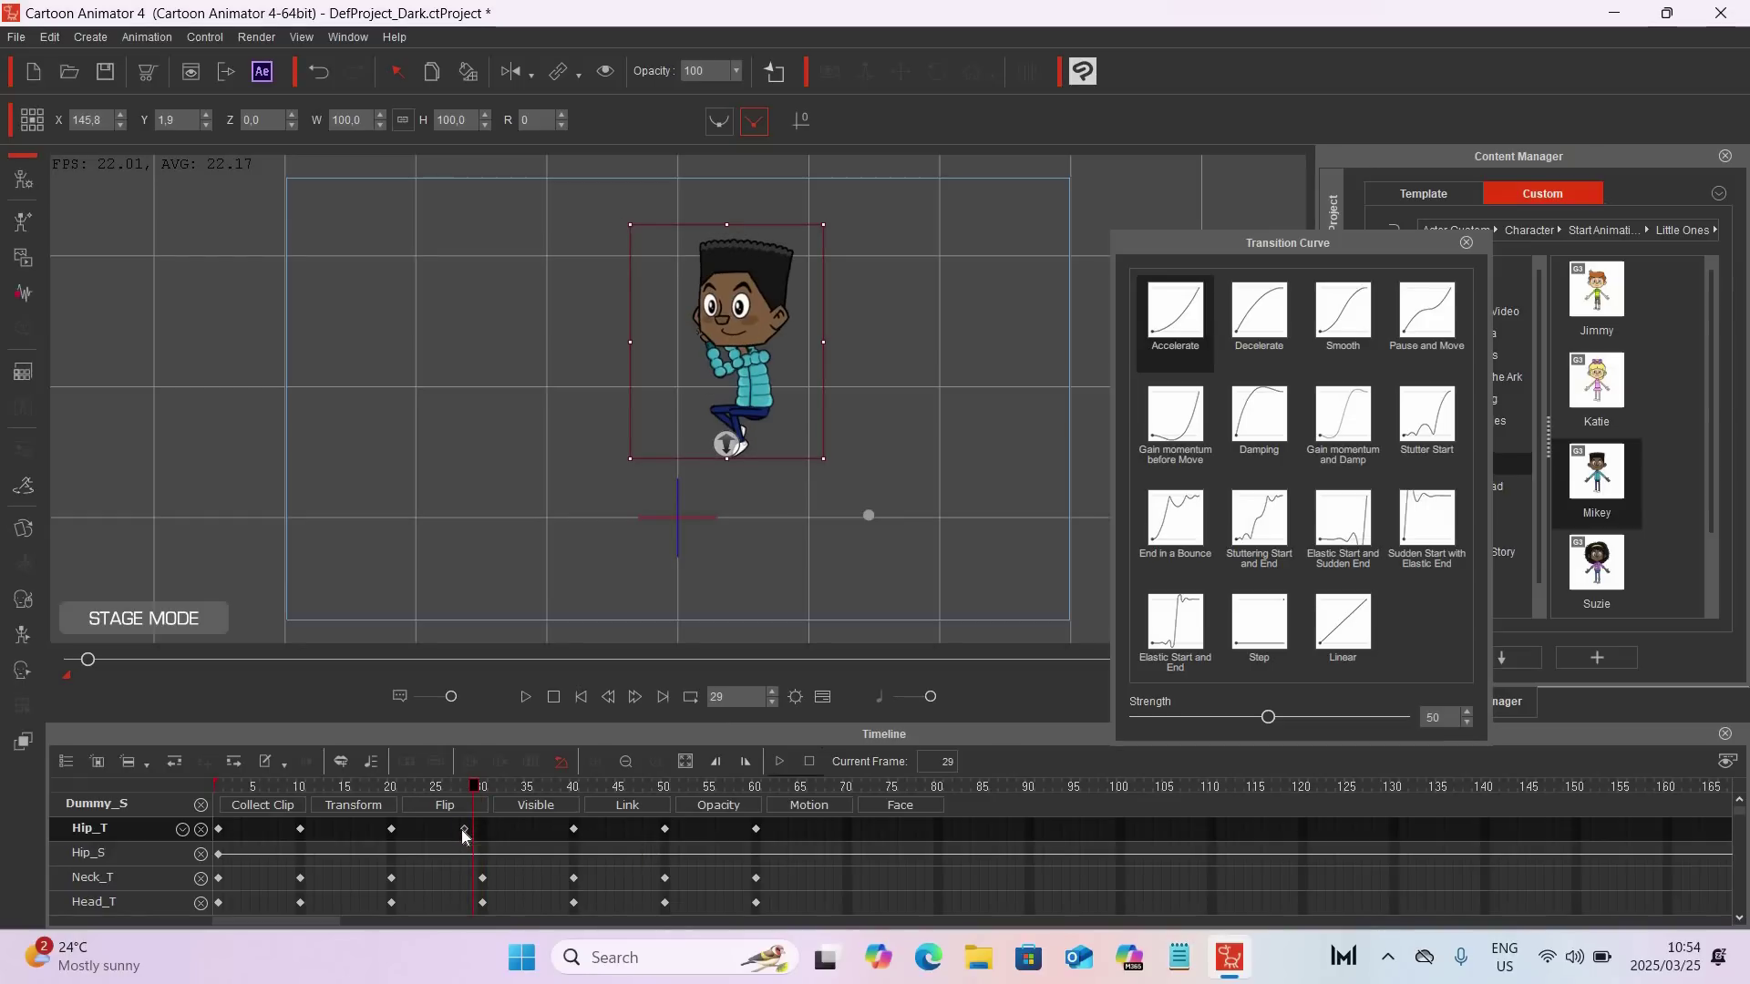
left_click(477, 878)
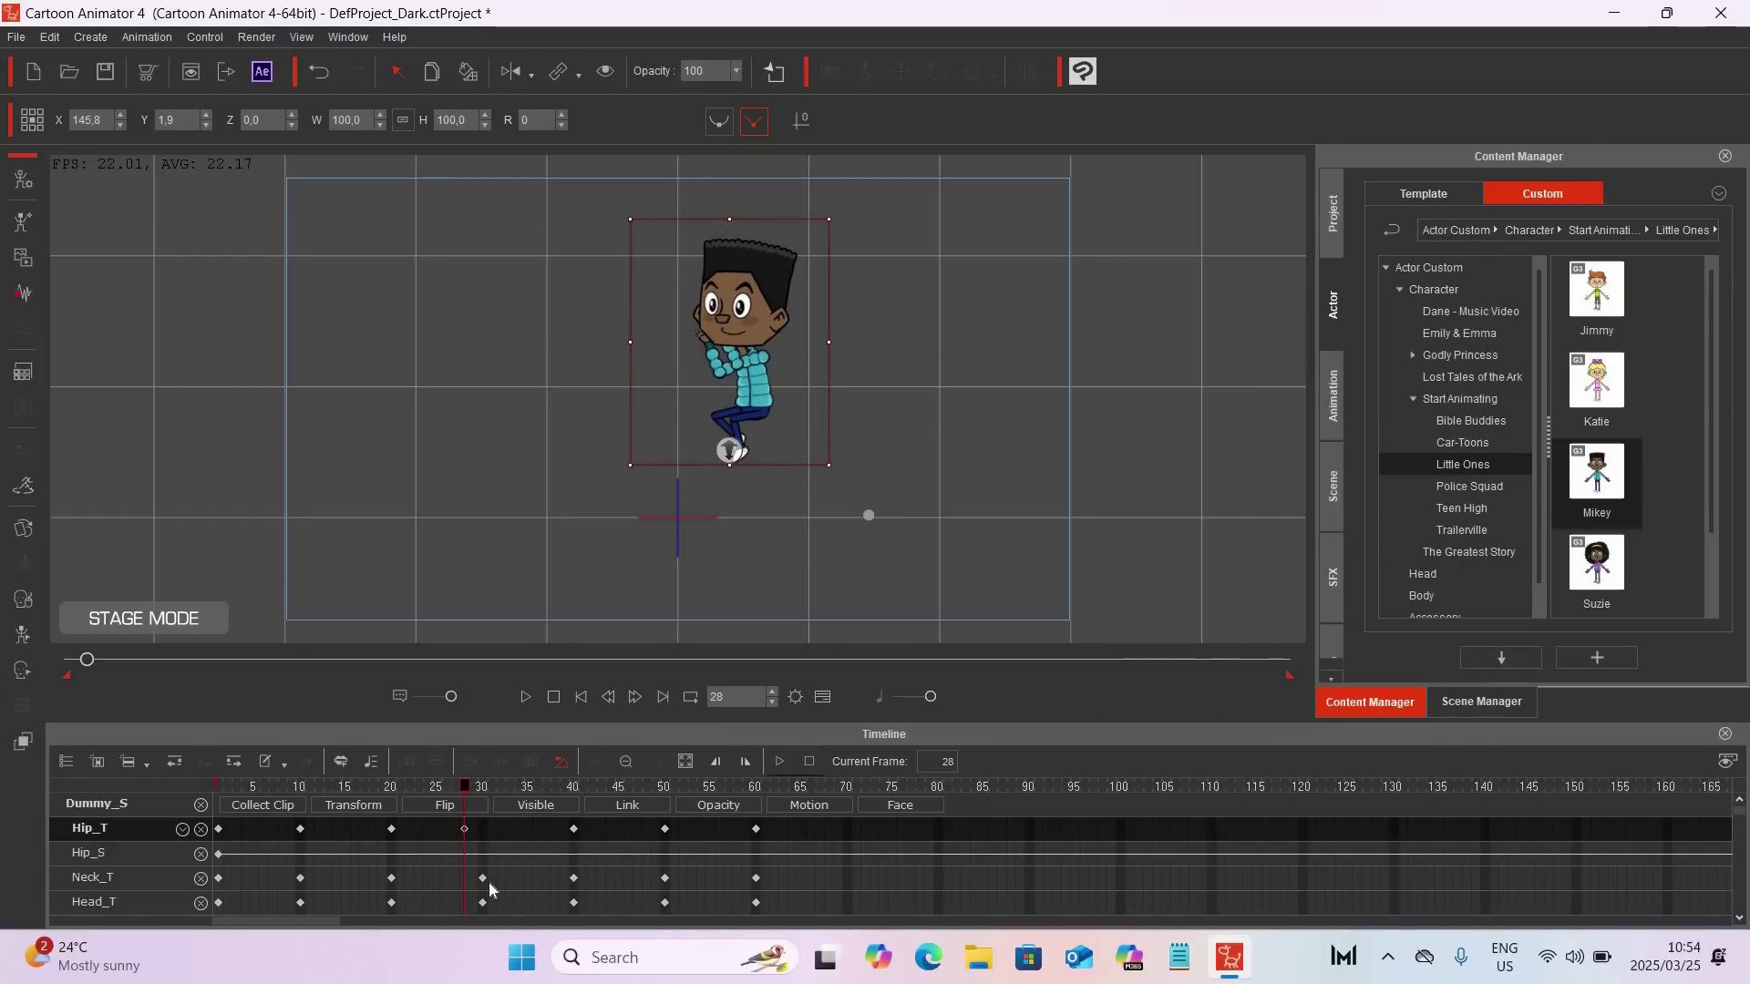
left_click(497, 882)
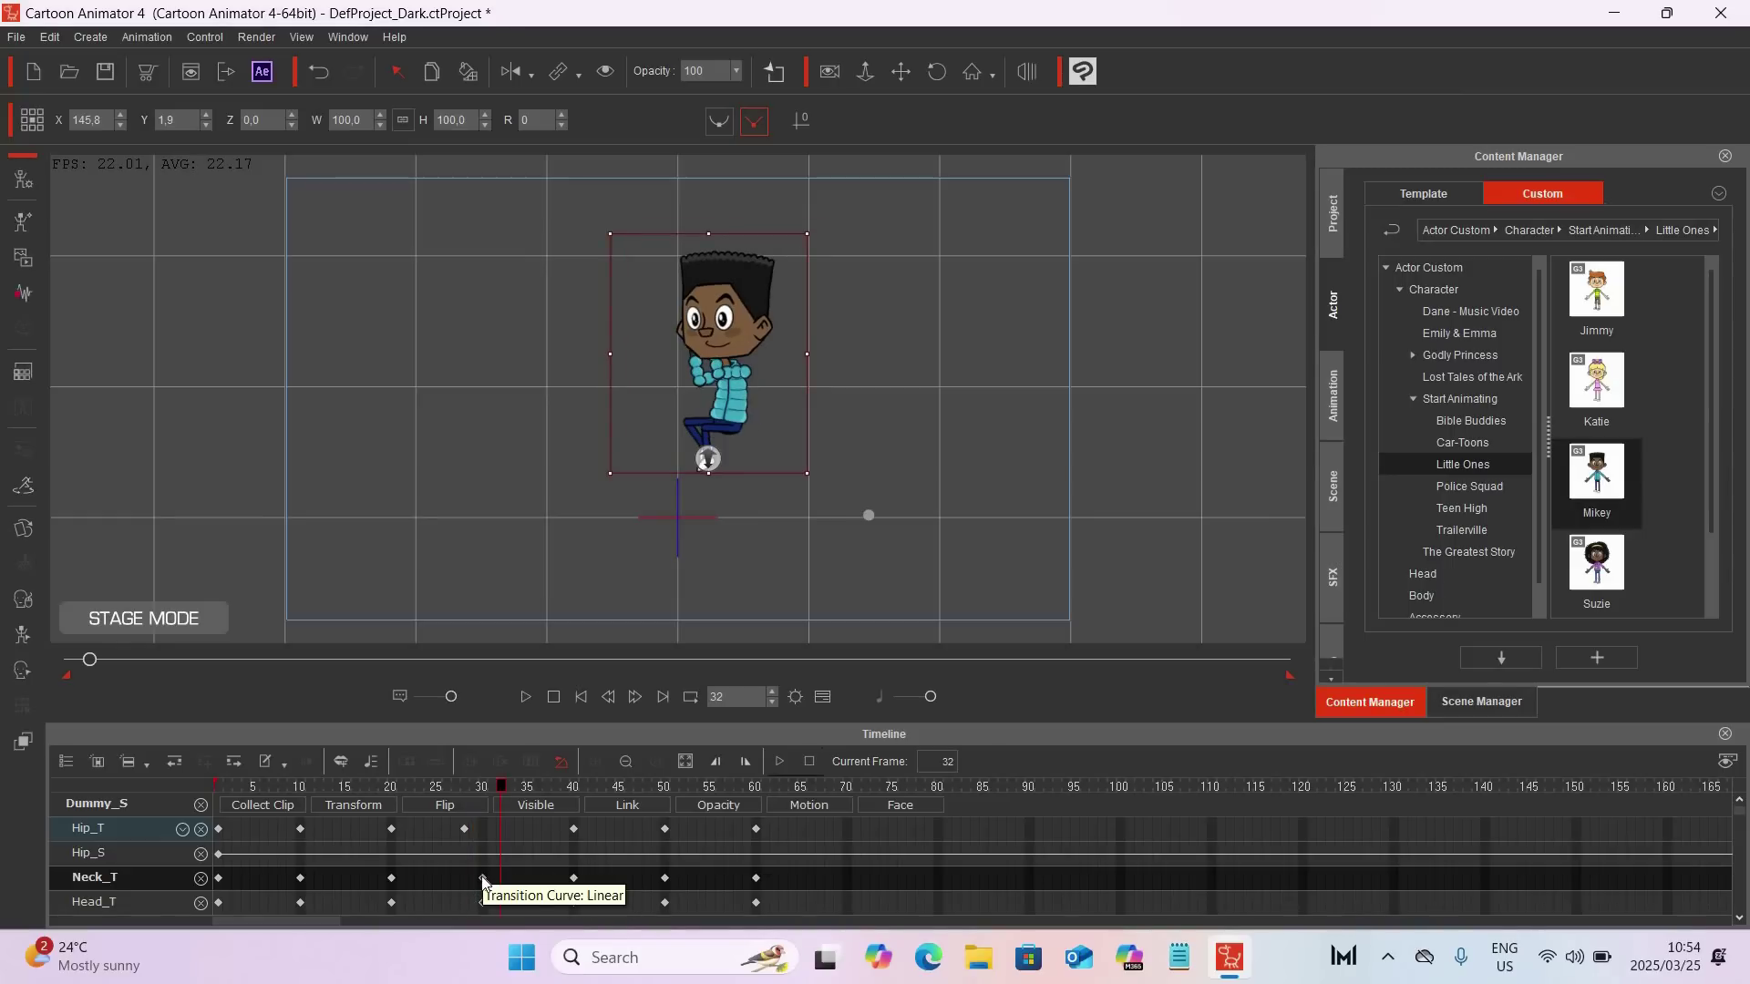
left_click(479, 879)
left_click(465, 878)
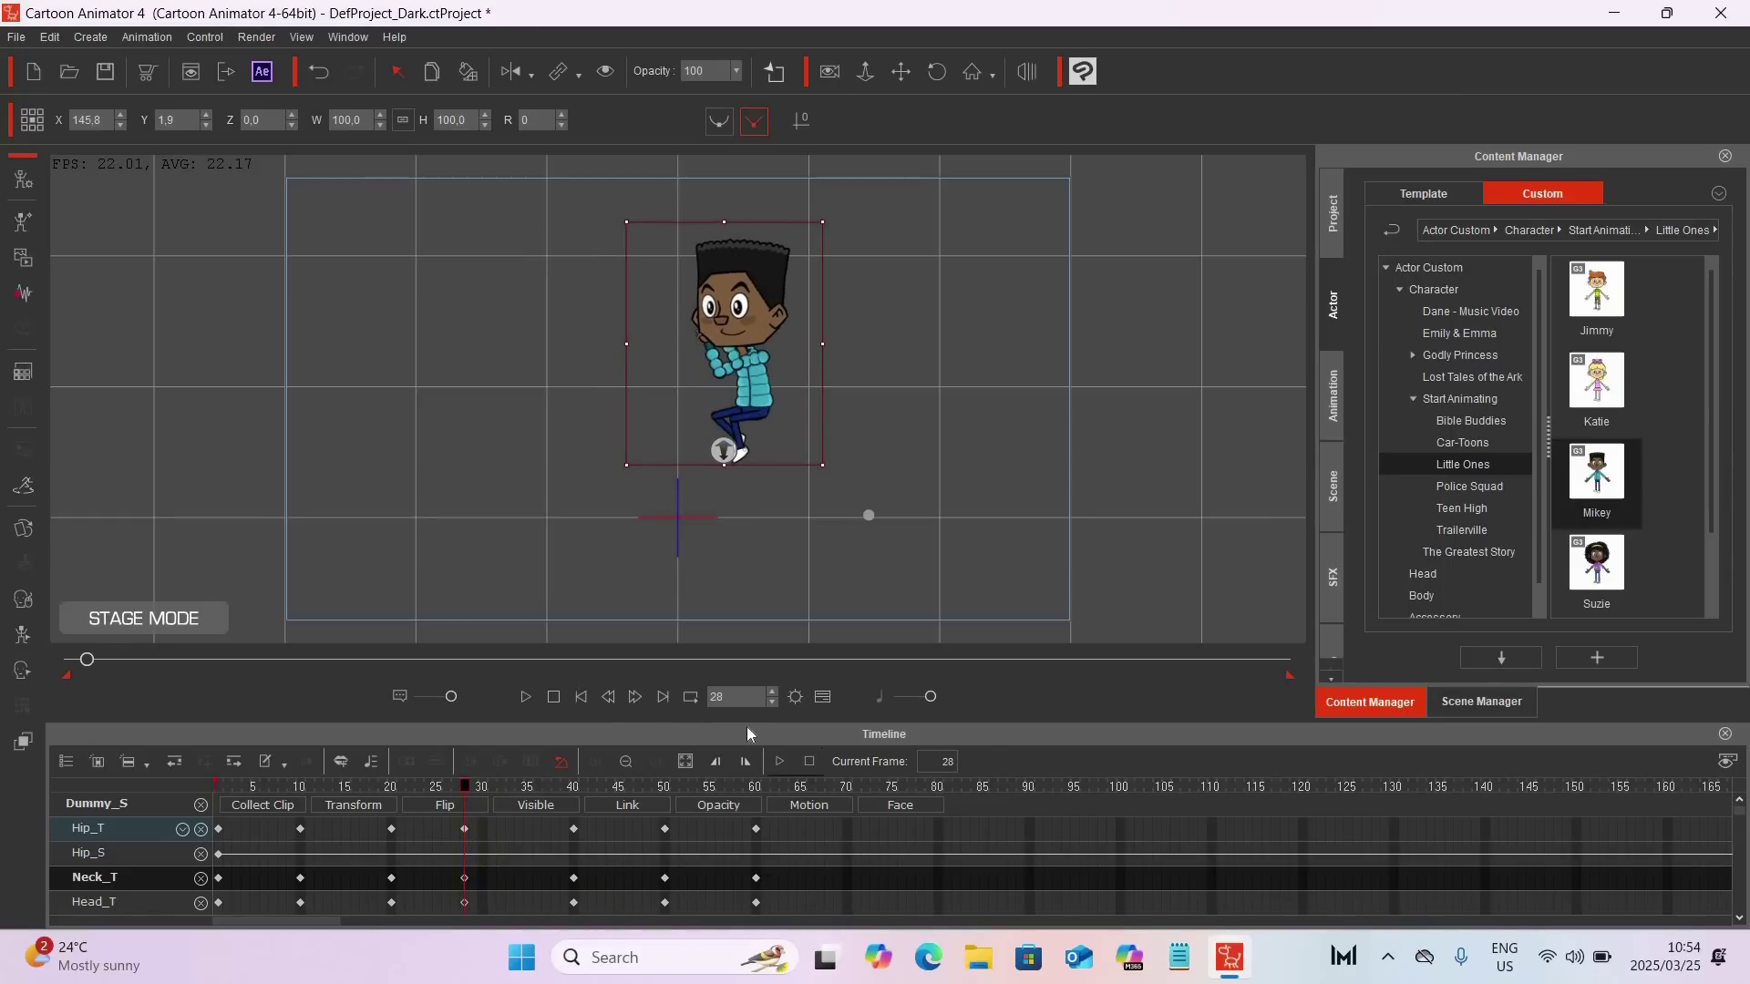
Step: Enlarge the timeline and move the remaining frame 30 keys of the thighs, shanks, feet, arms and forearms to frame 28
left_click_drag(747, 725, 732, 294)
left_click_drag(518, 560, 471, 922)
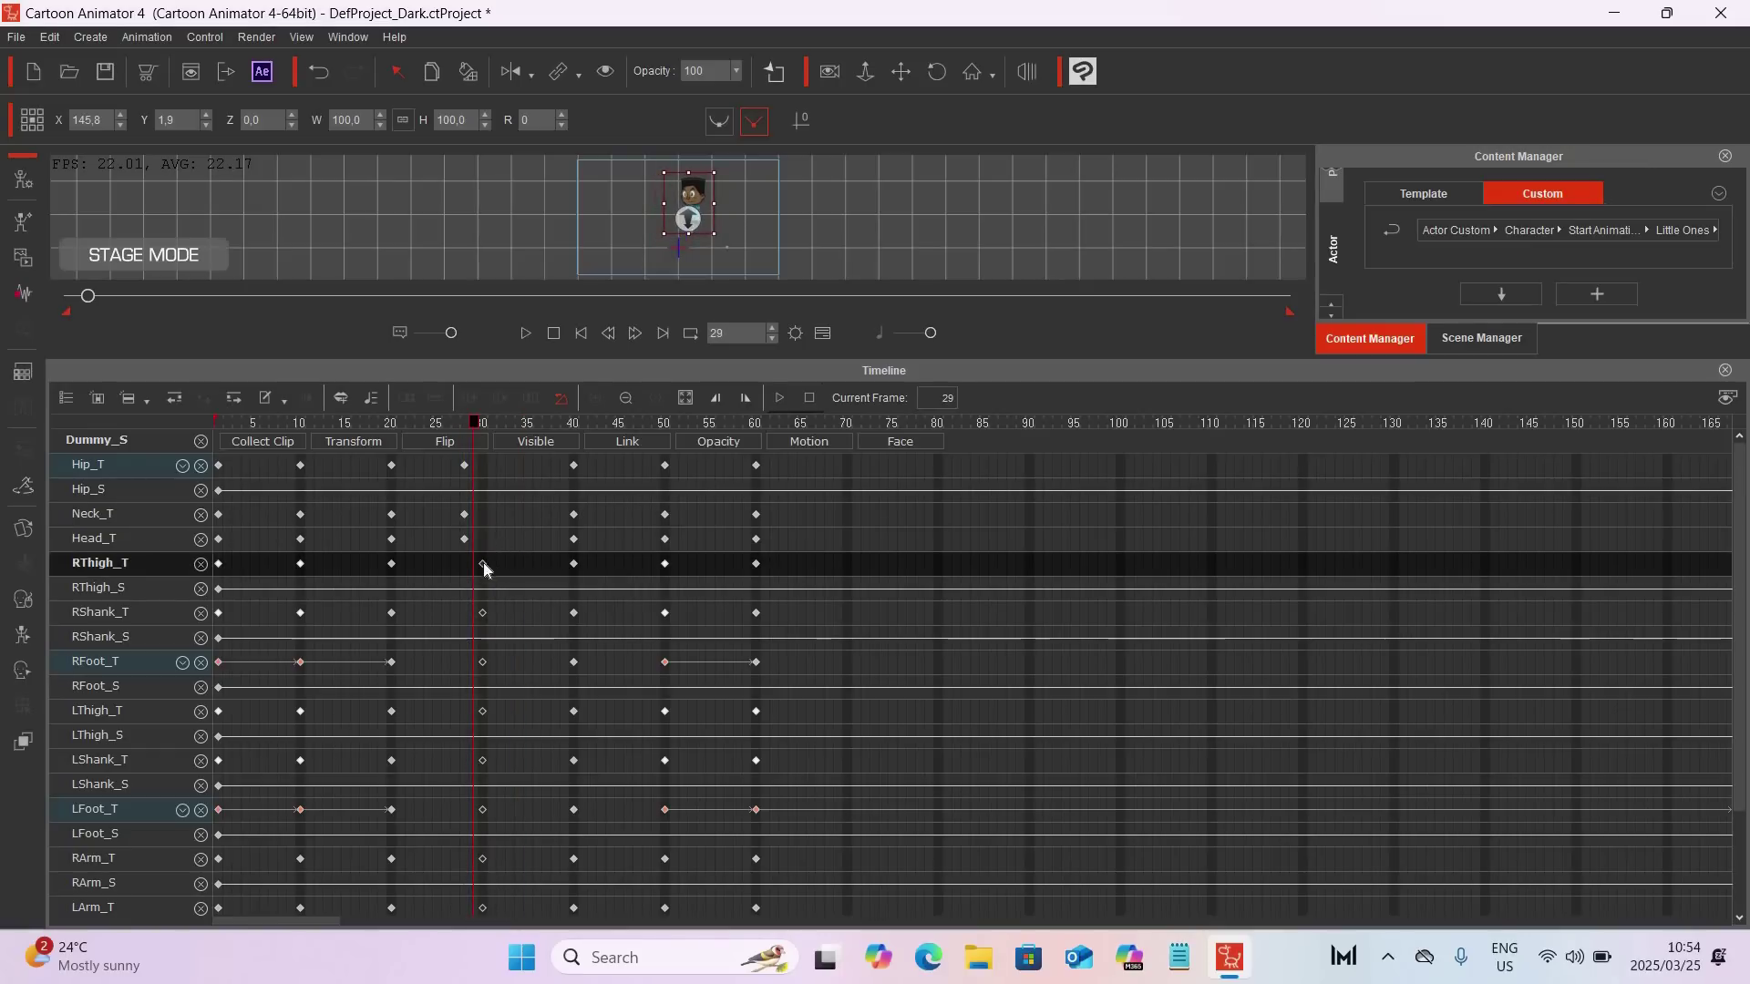
left_click_drag(482, 563, 458, 572)
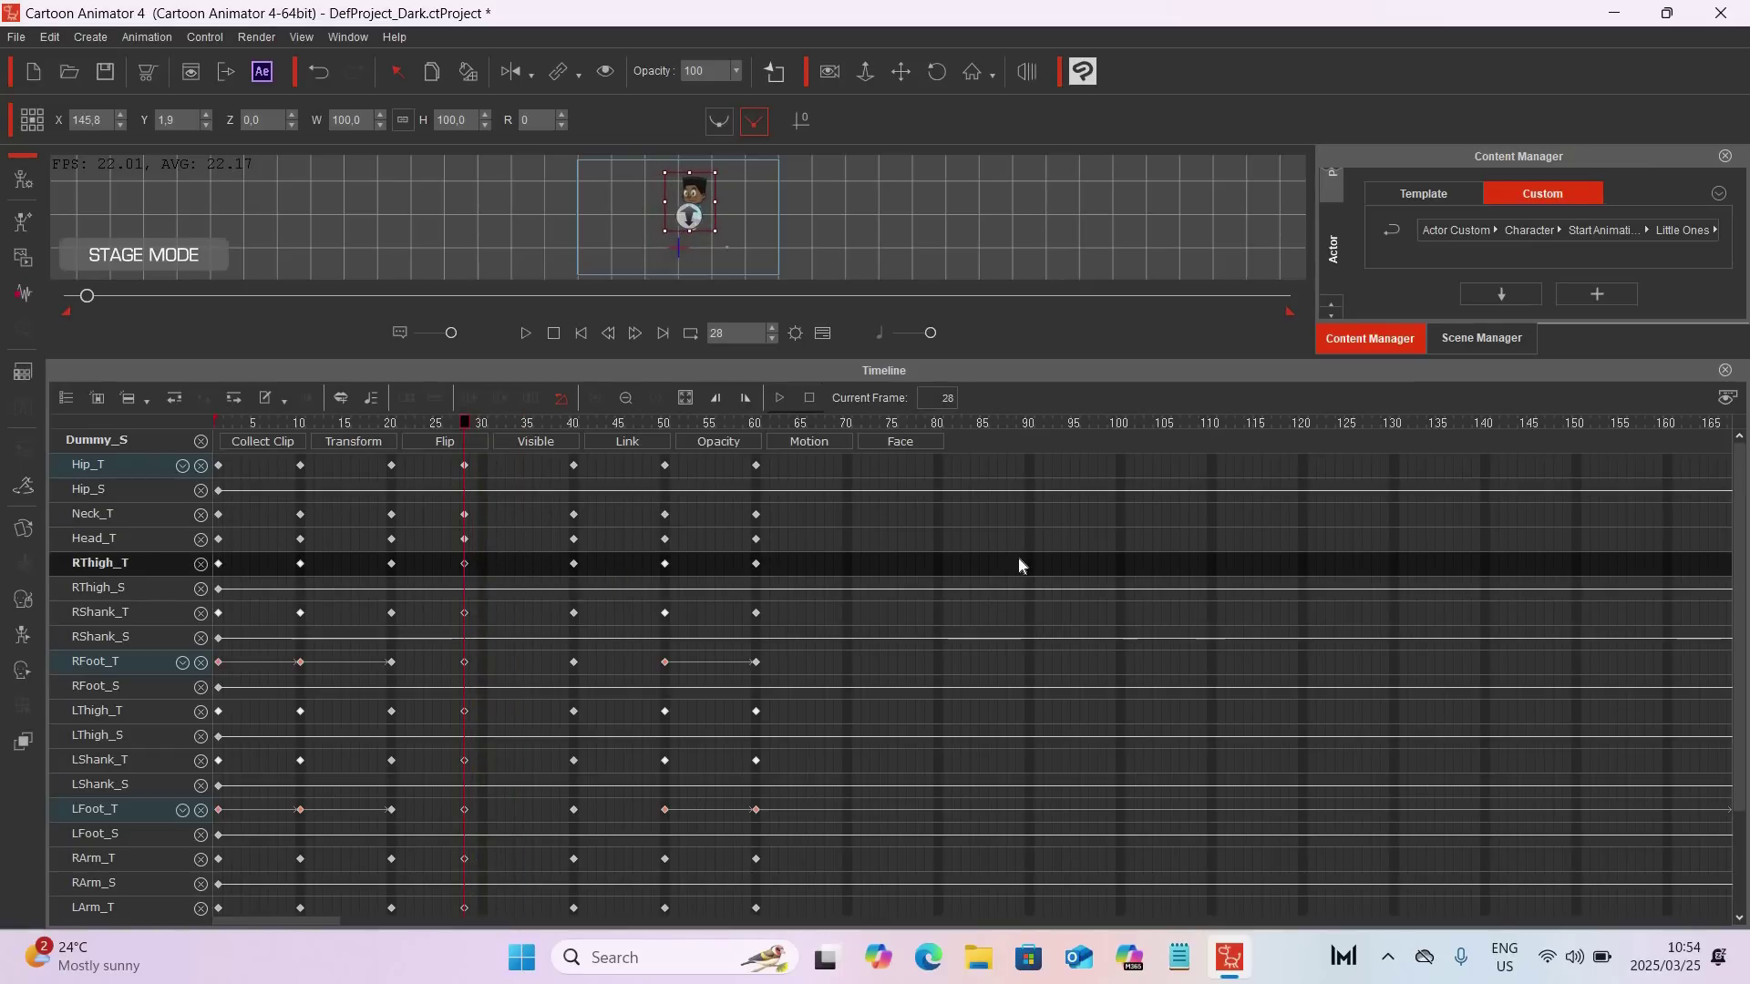
scroll(1741, 672, "down", 3)
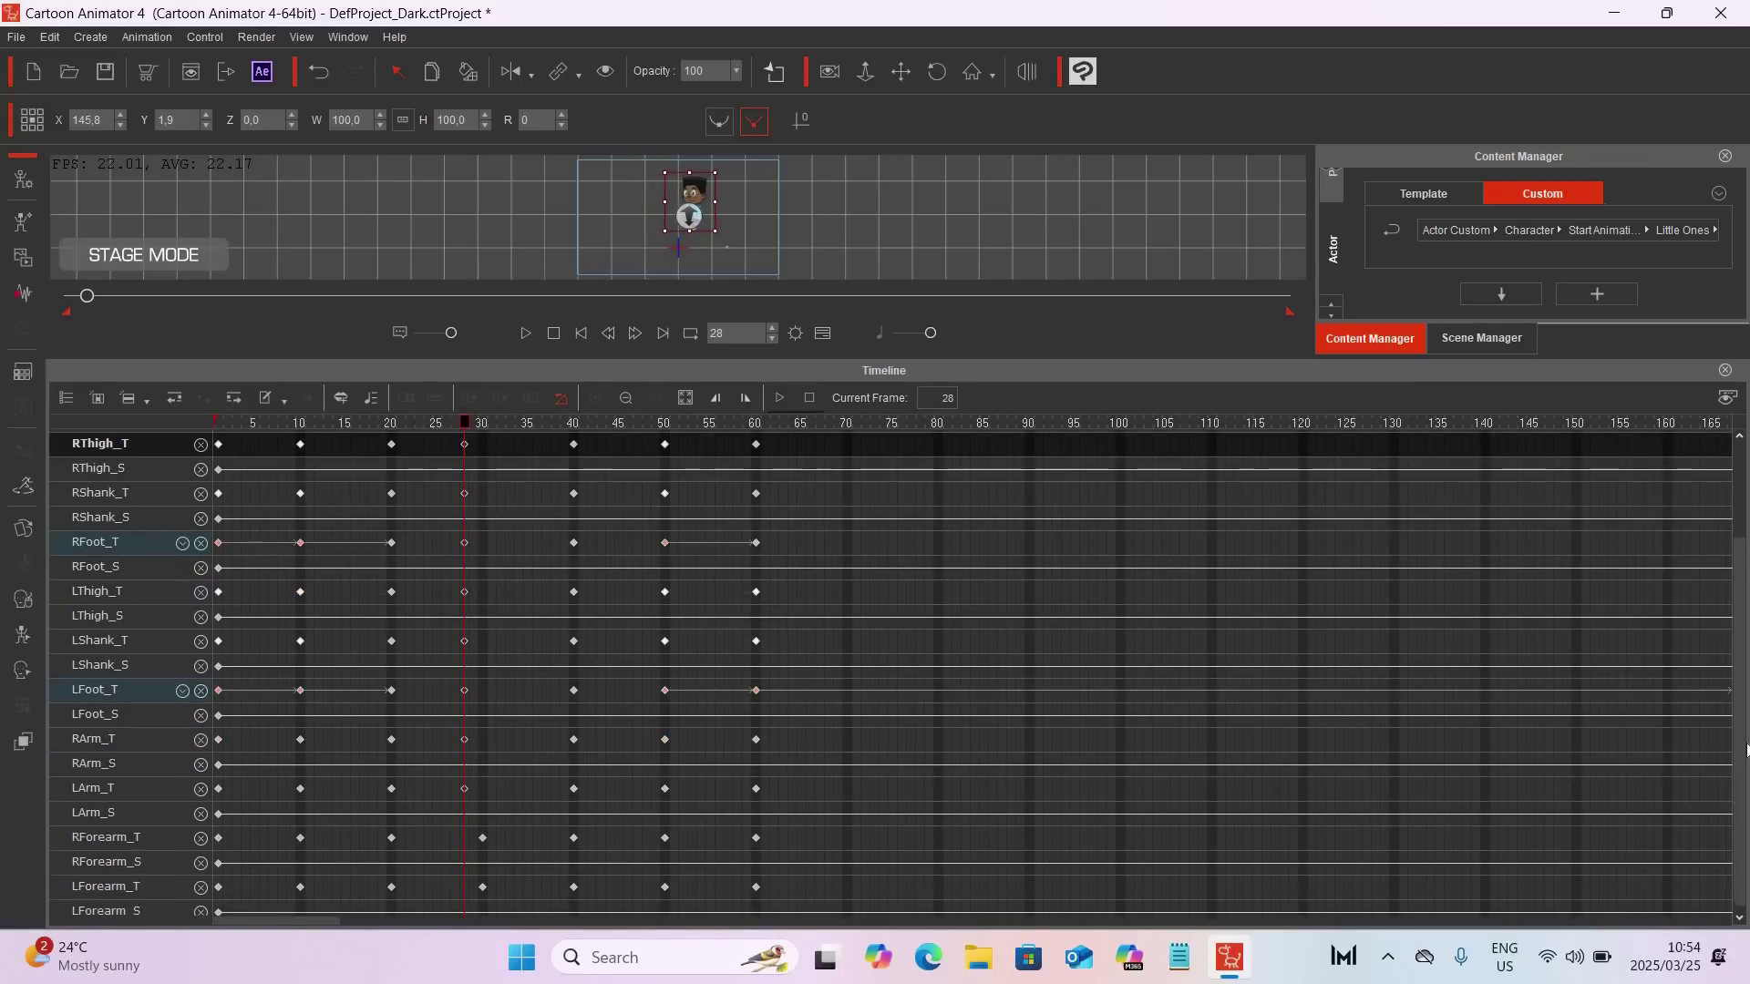
left_click_drag(507, 824, 475, 897)
left_click_drag(483, 831, 464, 830)
Step: Shift the body-part keys from frame 40 onward five frames earlier, placing the landing pose at frame 35
left_click(813, 884)
left_click_drag(541, 497, 527, 441)
left_click(525, 436)
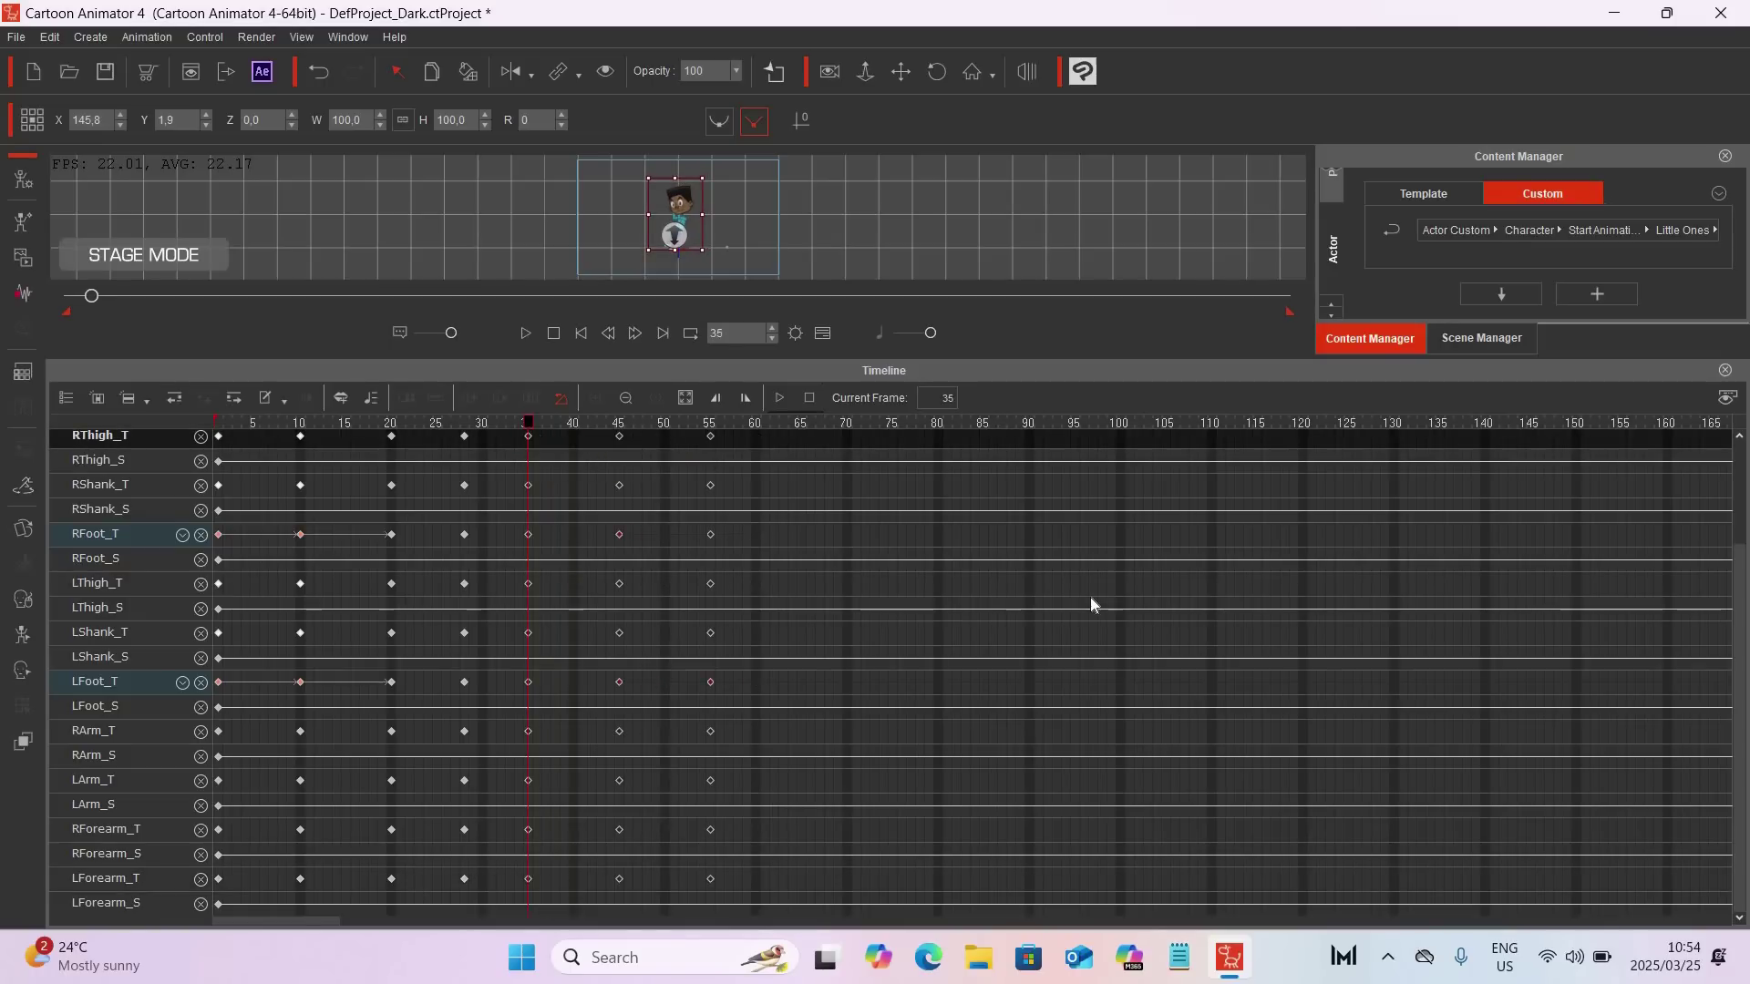
scroll(1707, 542, "up", 2)
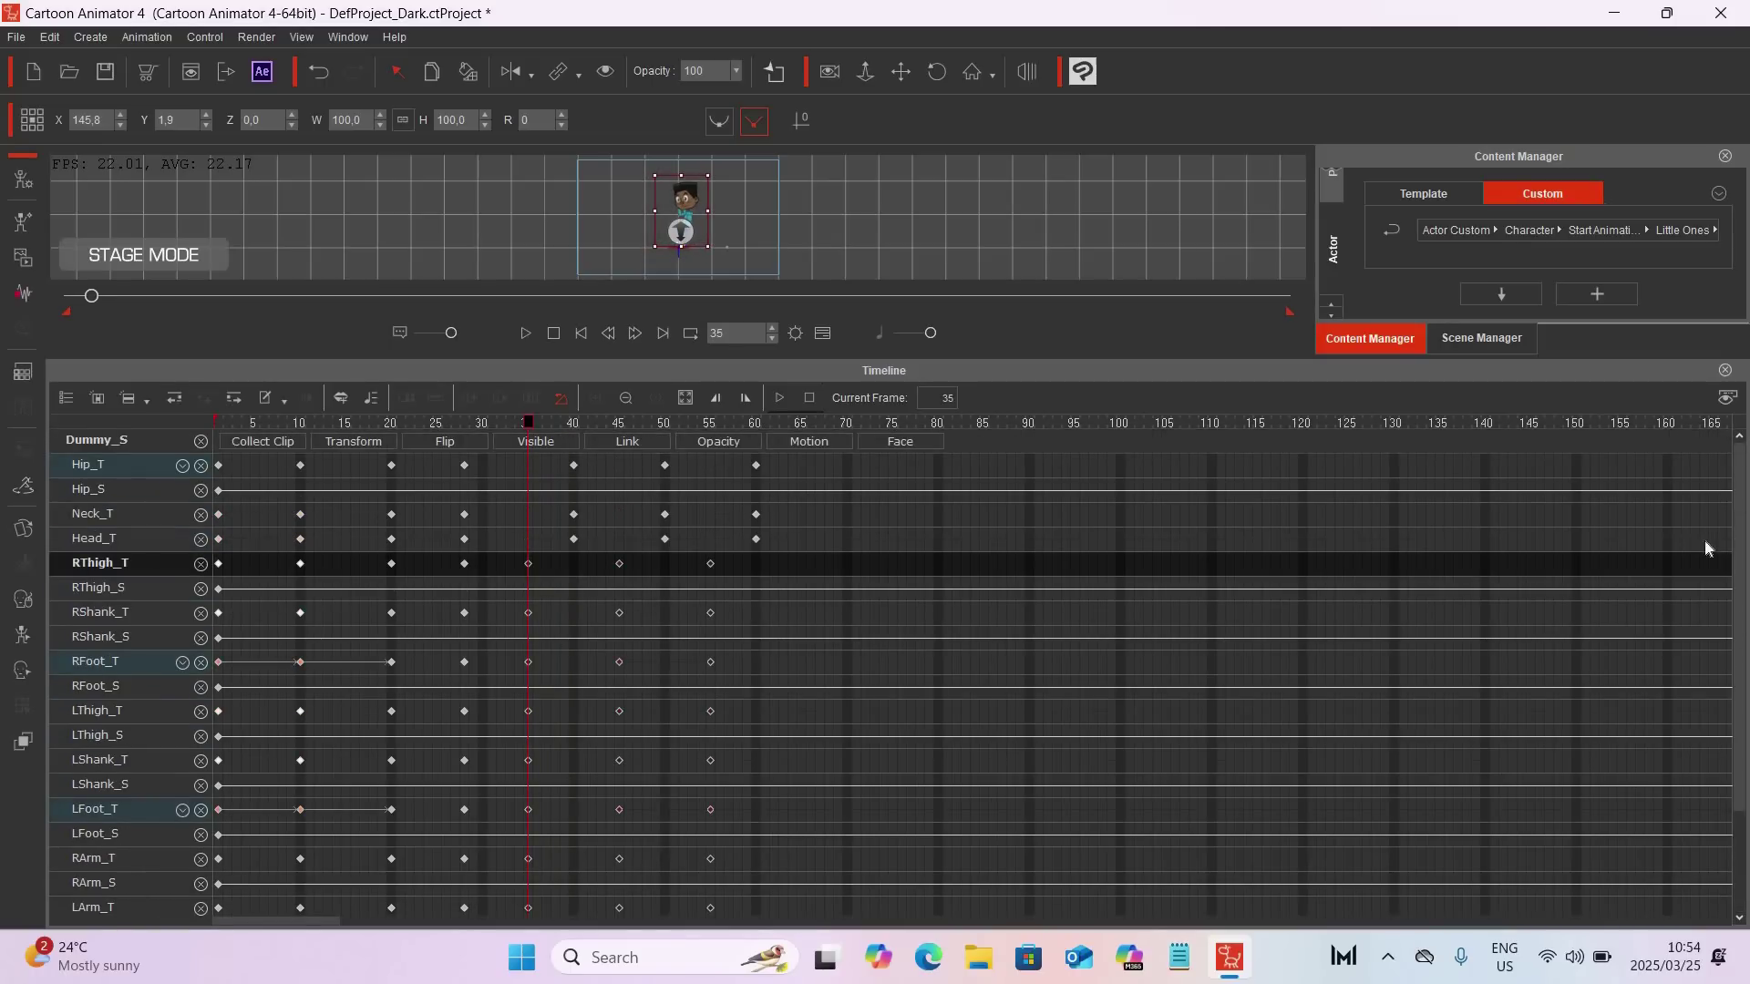
left_click_drag(840, 458, 555, 539)
left_click_drag(572, 467, 529, 464)
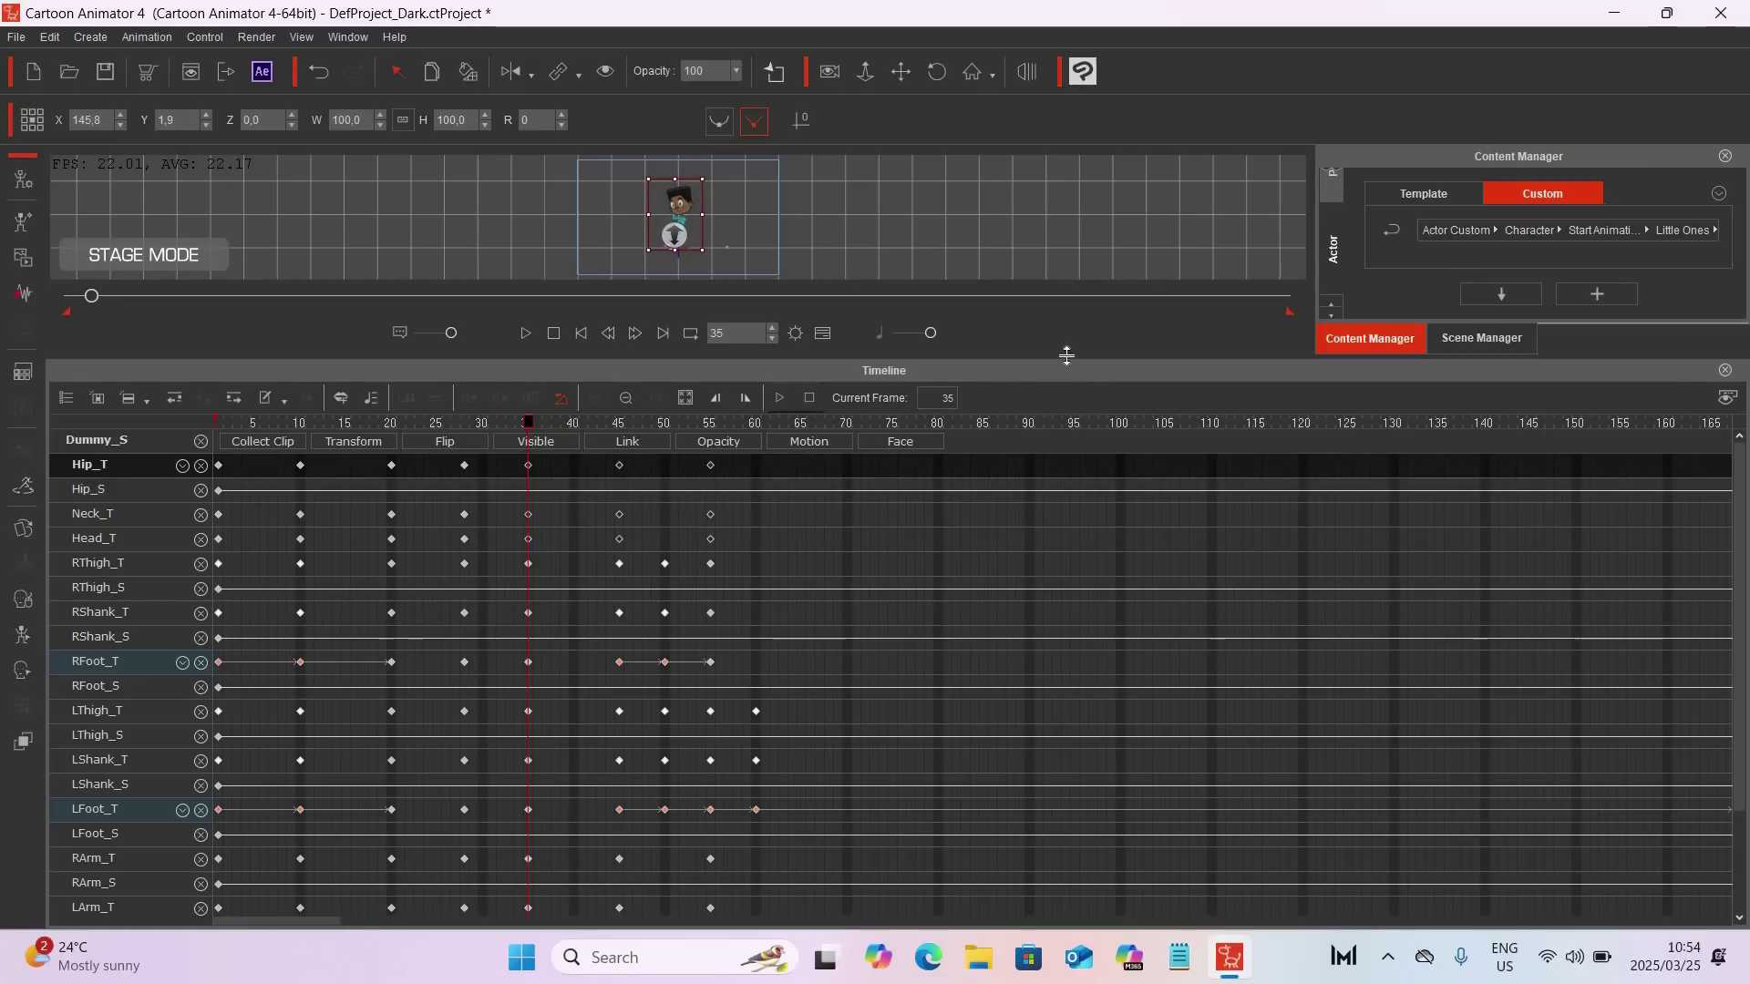
Step: Shrink the timeline to enlarge the stage and play the jump from the first frame to check the tightened landing
left_click_drag(1066, 356, 1048, 619)
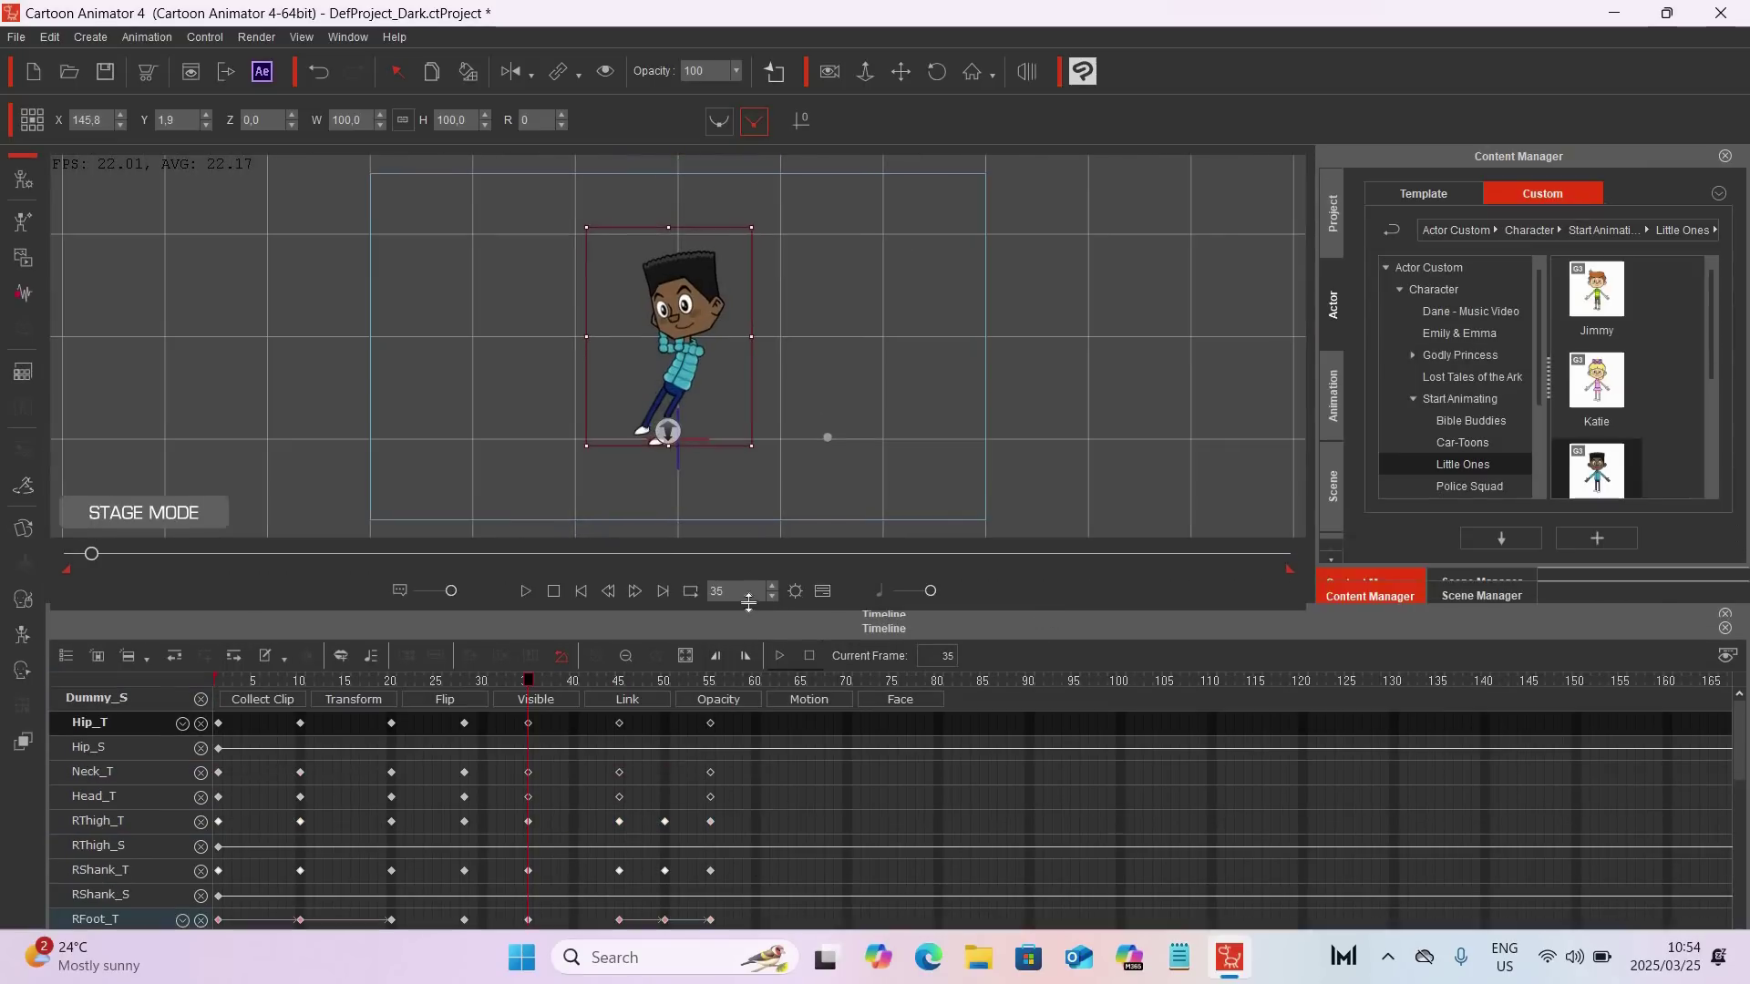
left_click(581, 594)
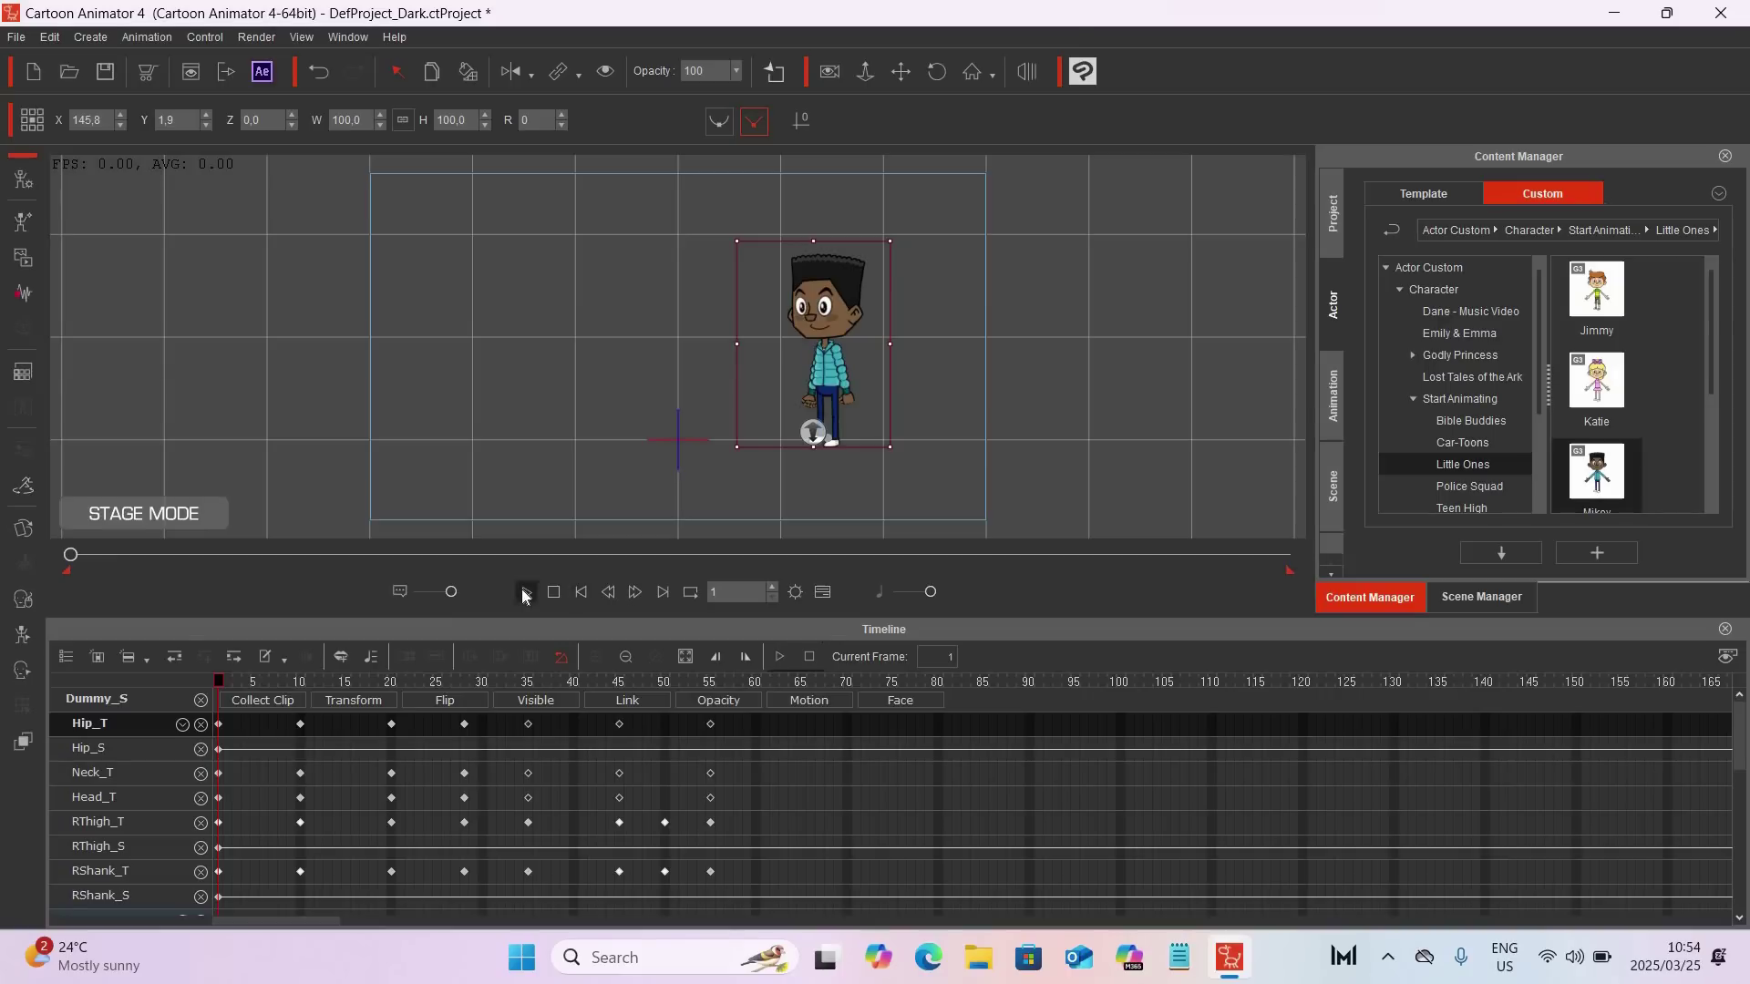
left_click(526, 594)
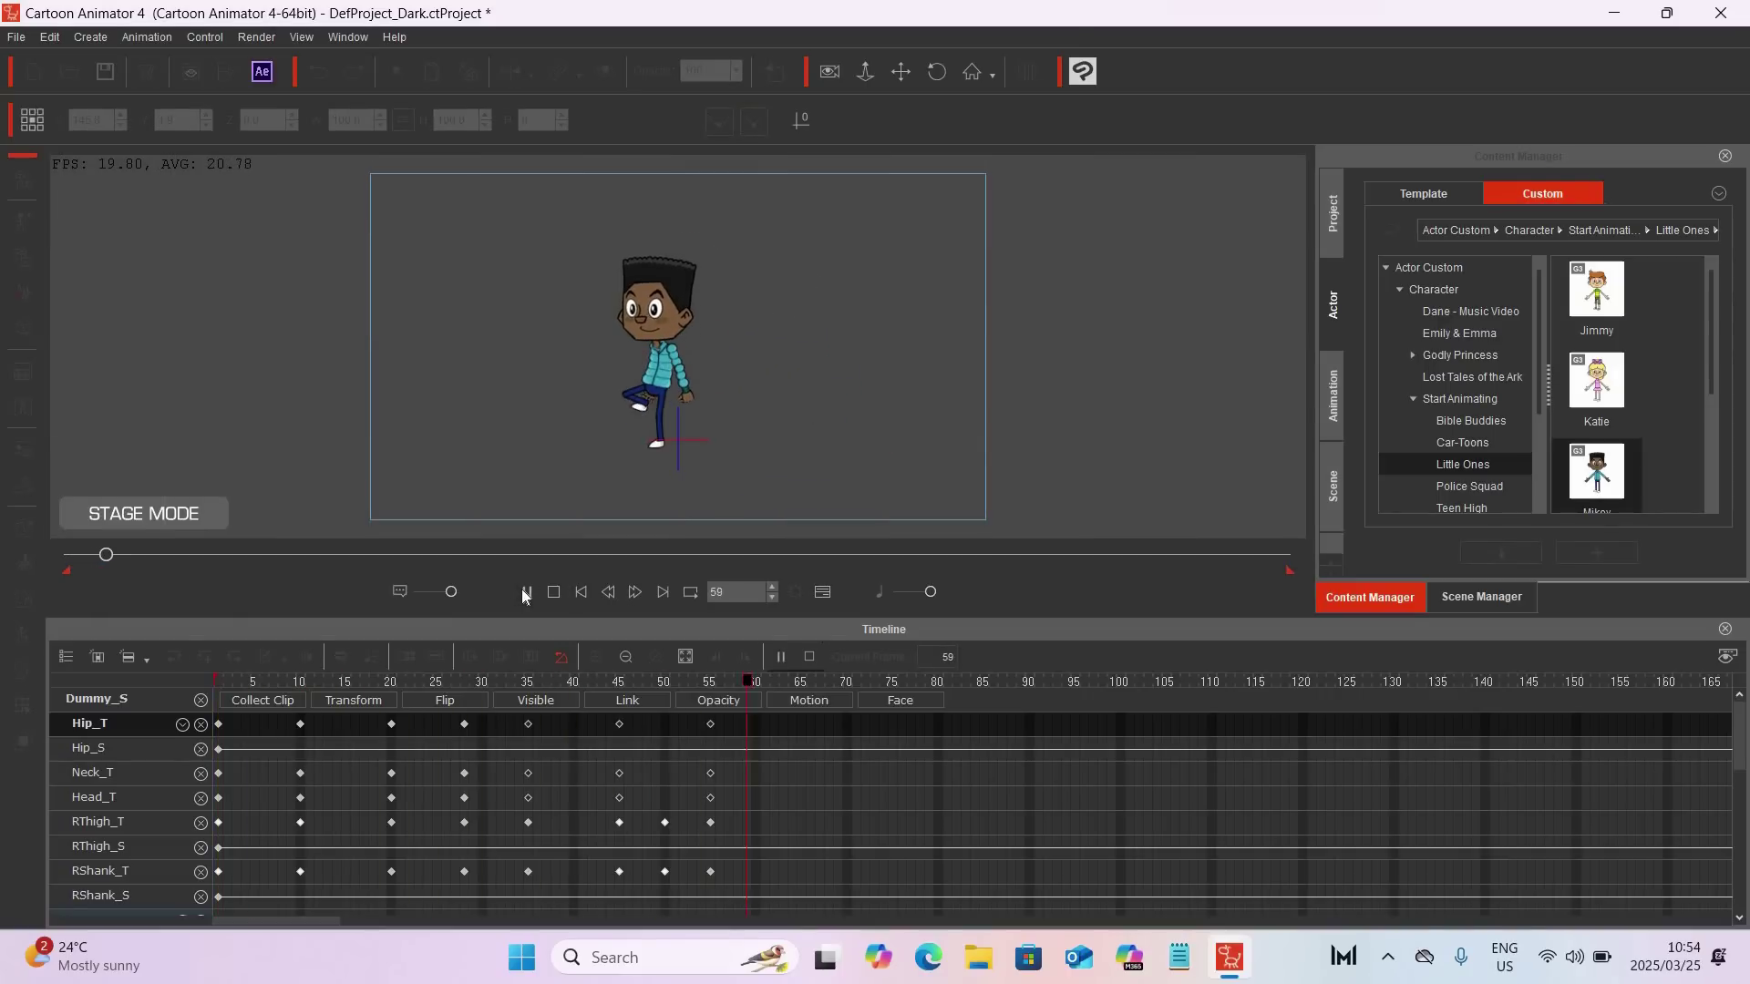
left_click(526, 593)
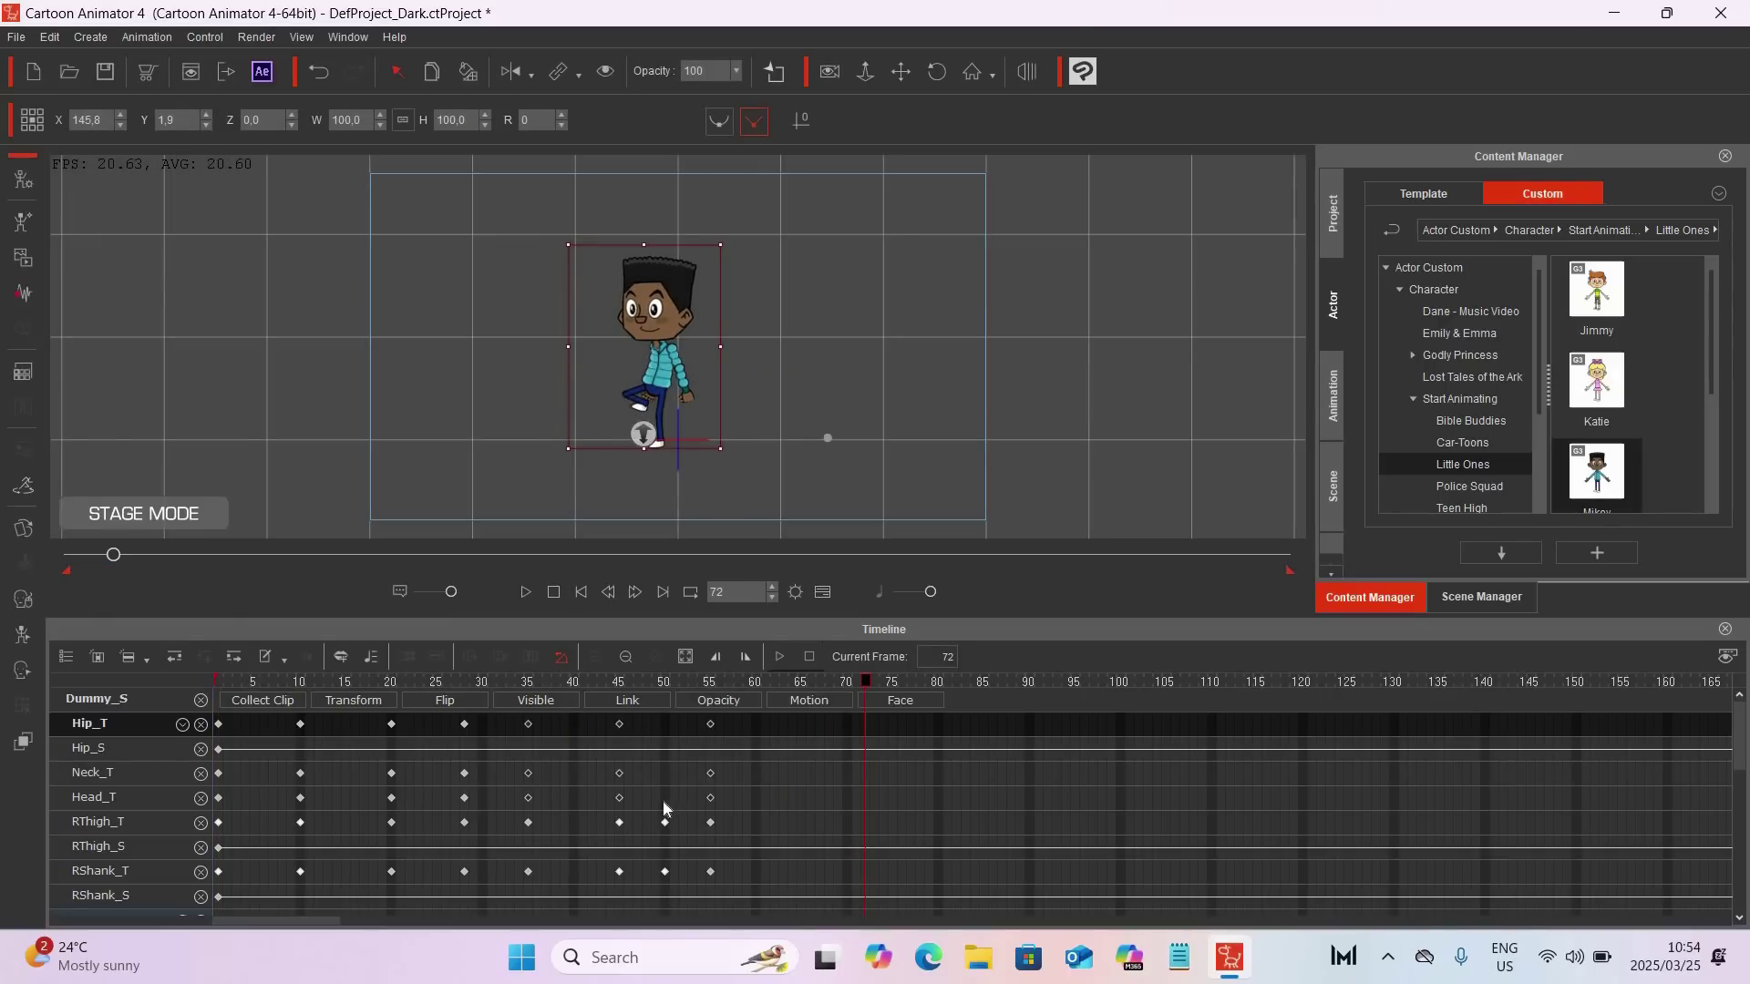
Step: Delete the leftover right leg keys at frame 50 and the left leg keys at frames 50 and 60
left_click_drag(656, 805, 673, 892)
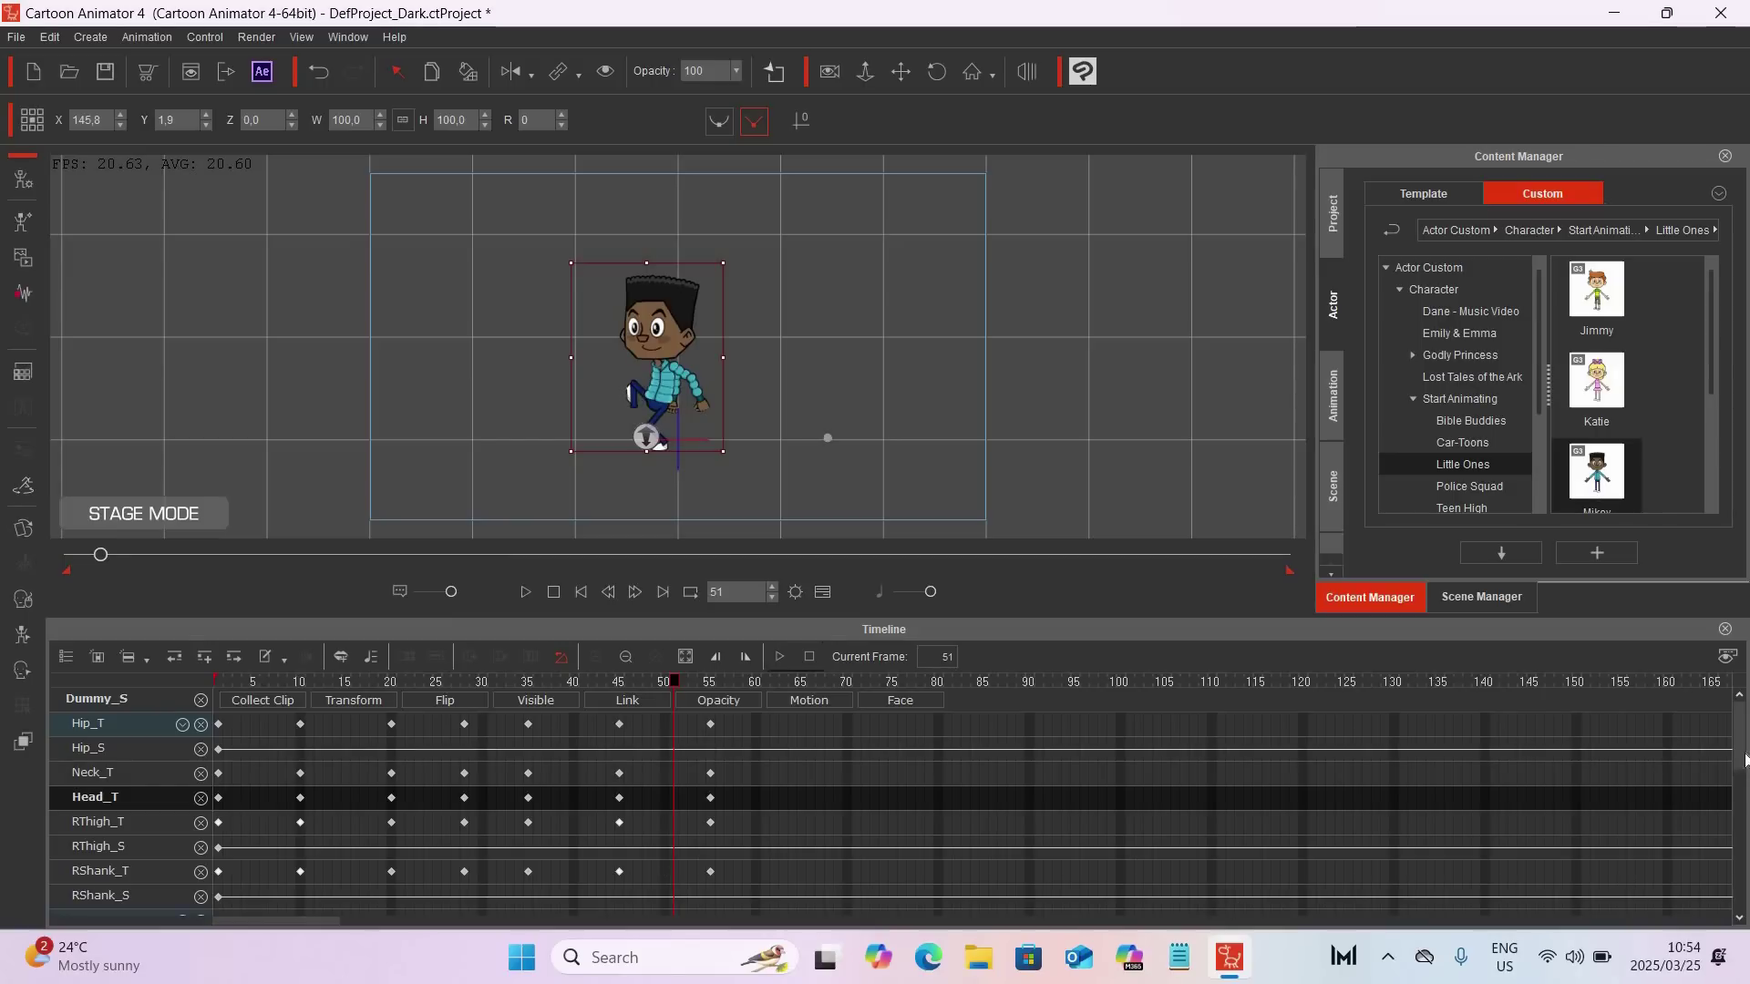
scroll(1737, 768, "down", 4)
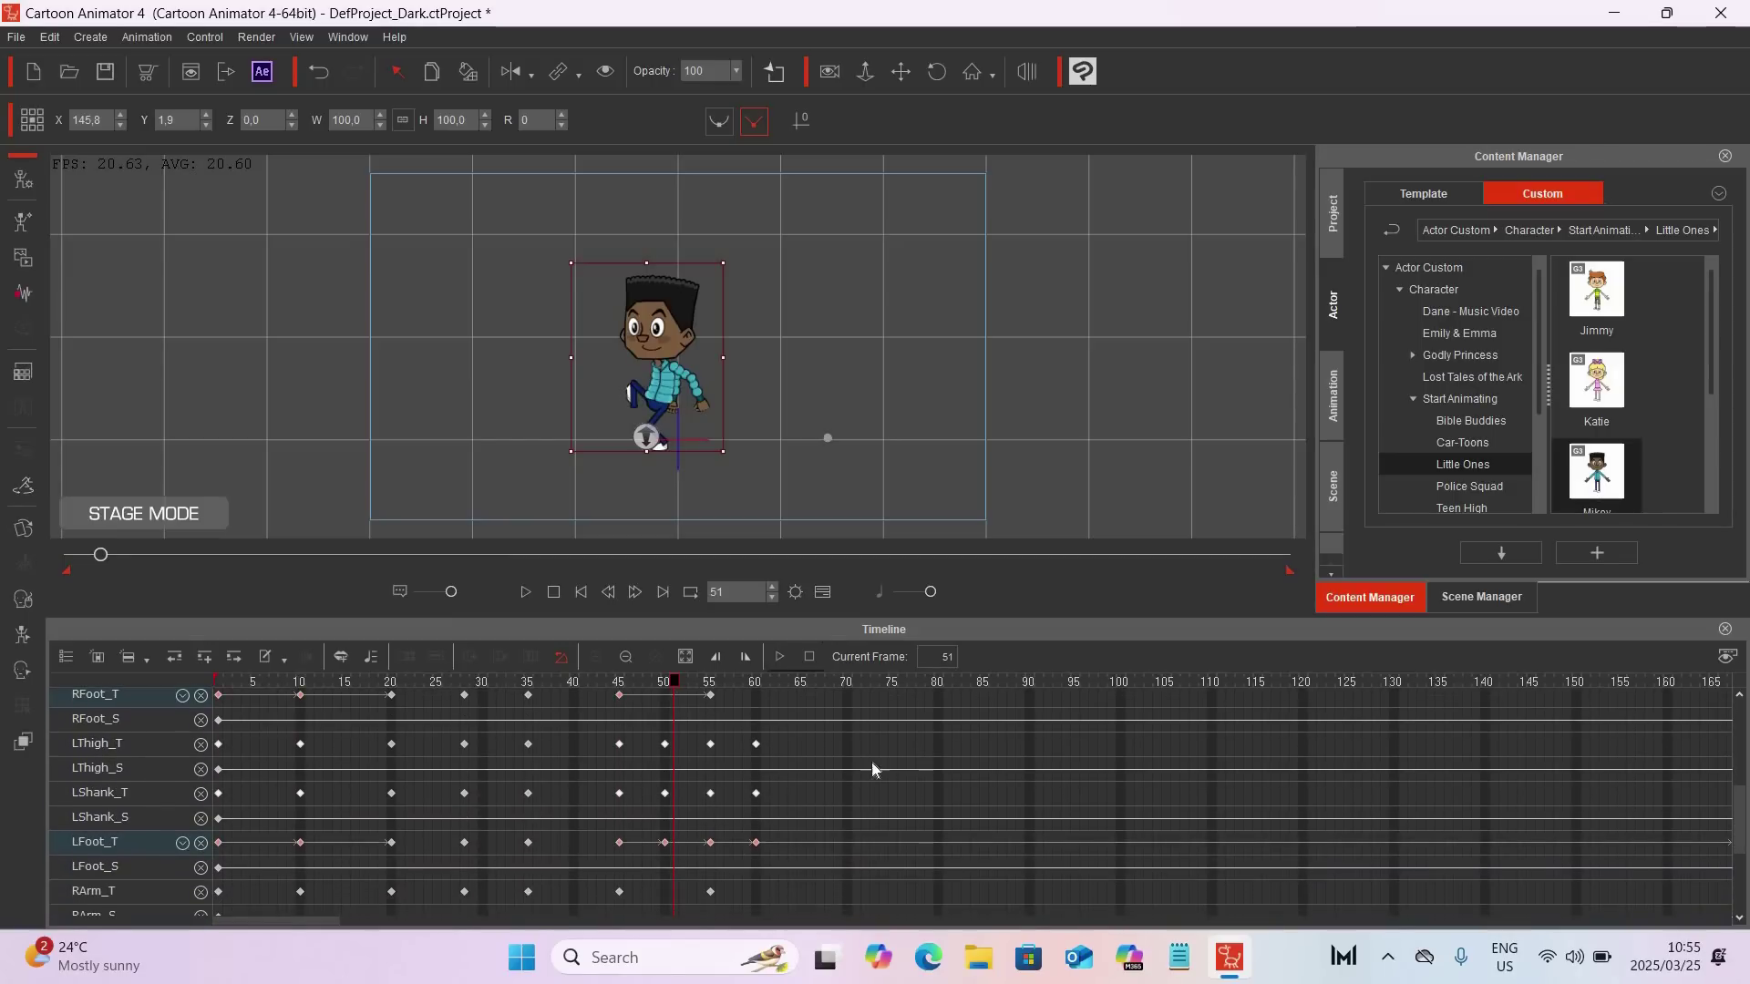
left_click_drag(654, 734, 694, 878)
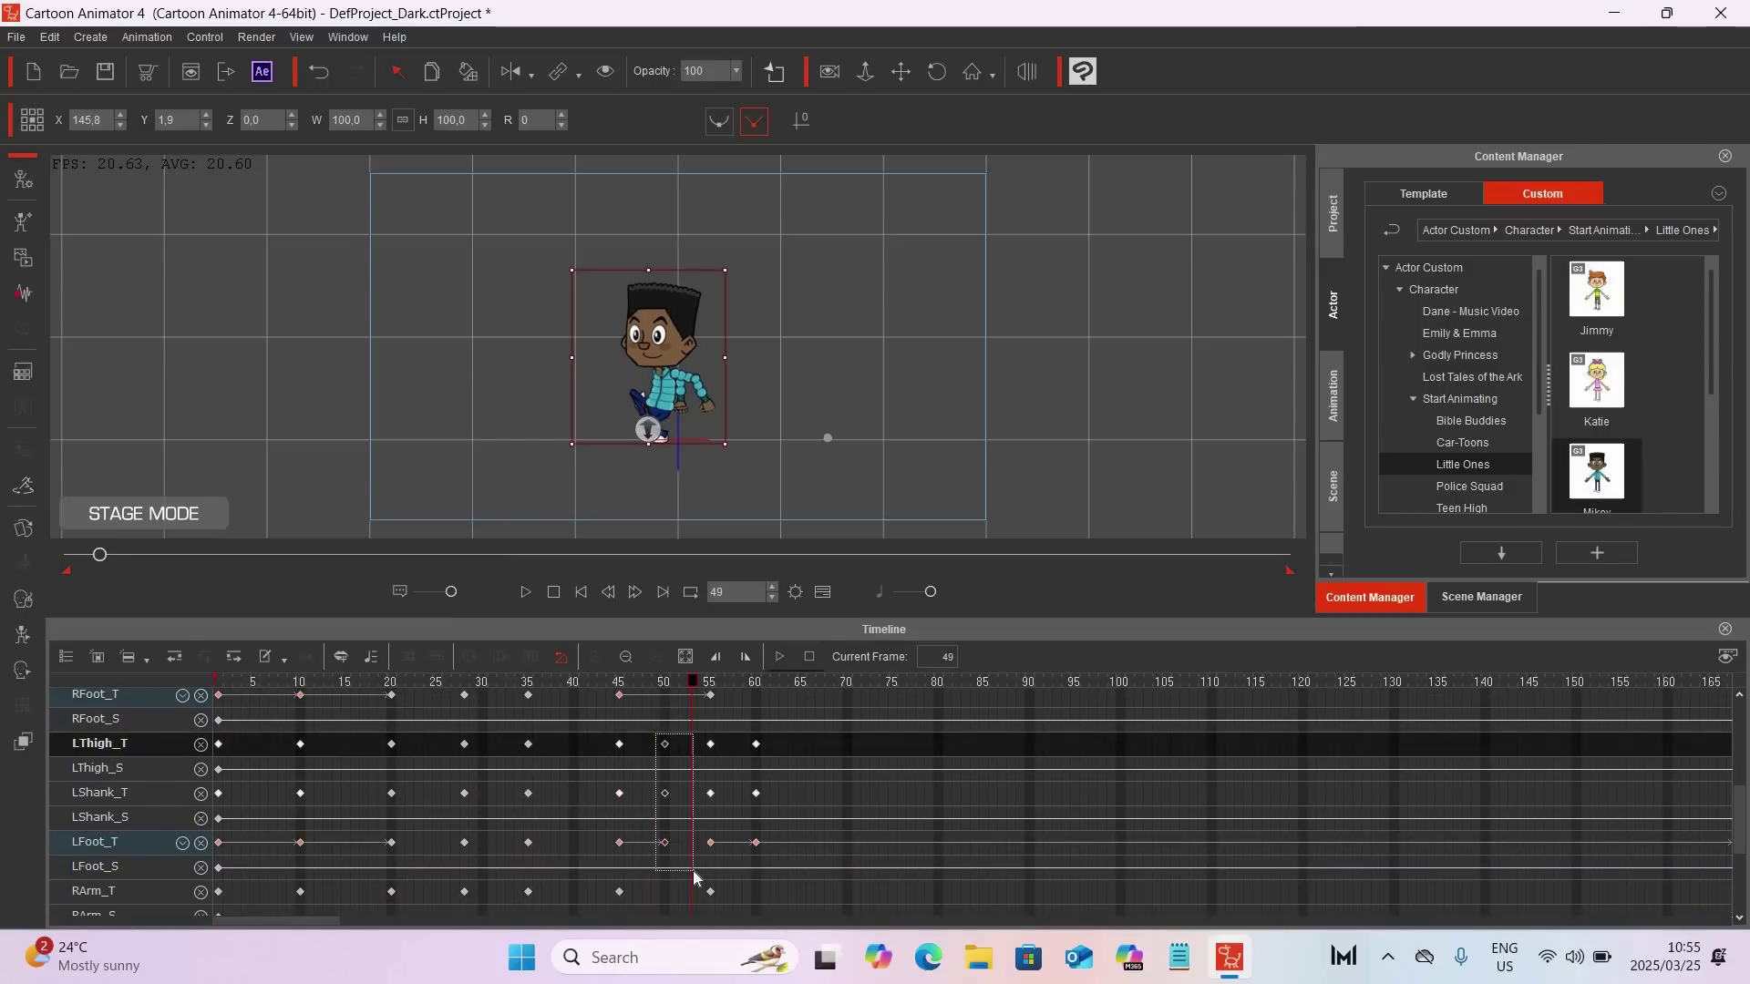
left_click_drag(793, 735, 746, 856)
key("Delete")
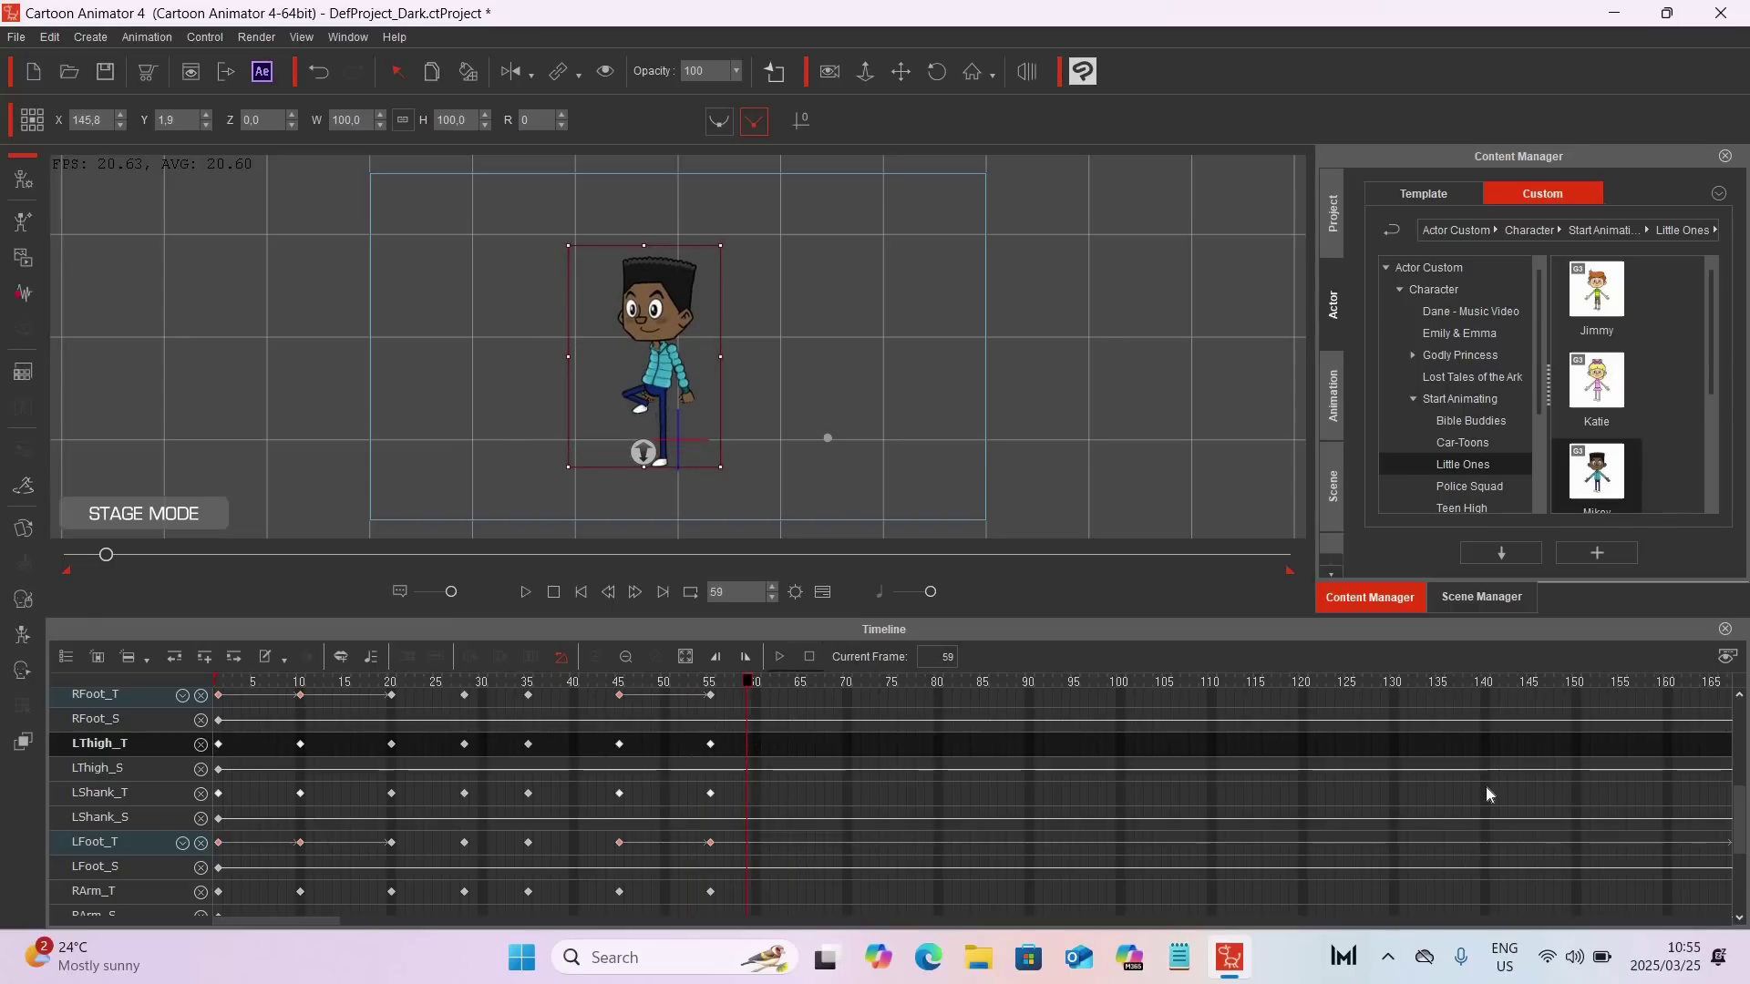
Step: Undo the leg key deletions and the shift of the landing keys, back to keys at frames 40, 50 and 60
left_click_drag(1741, 832, 1740, 706)
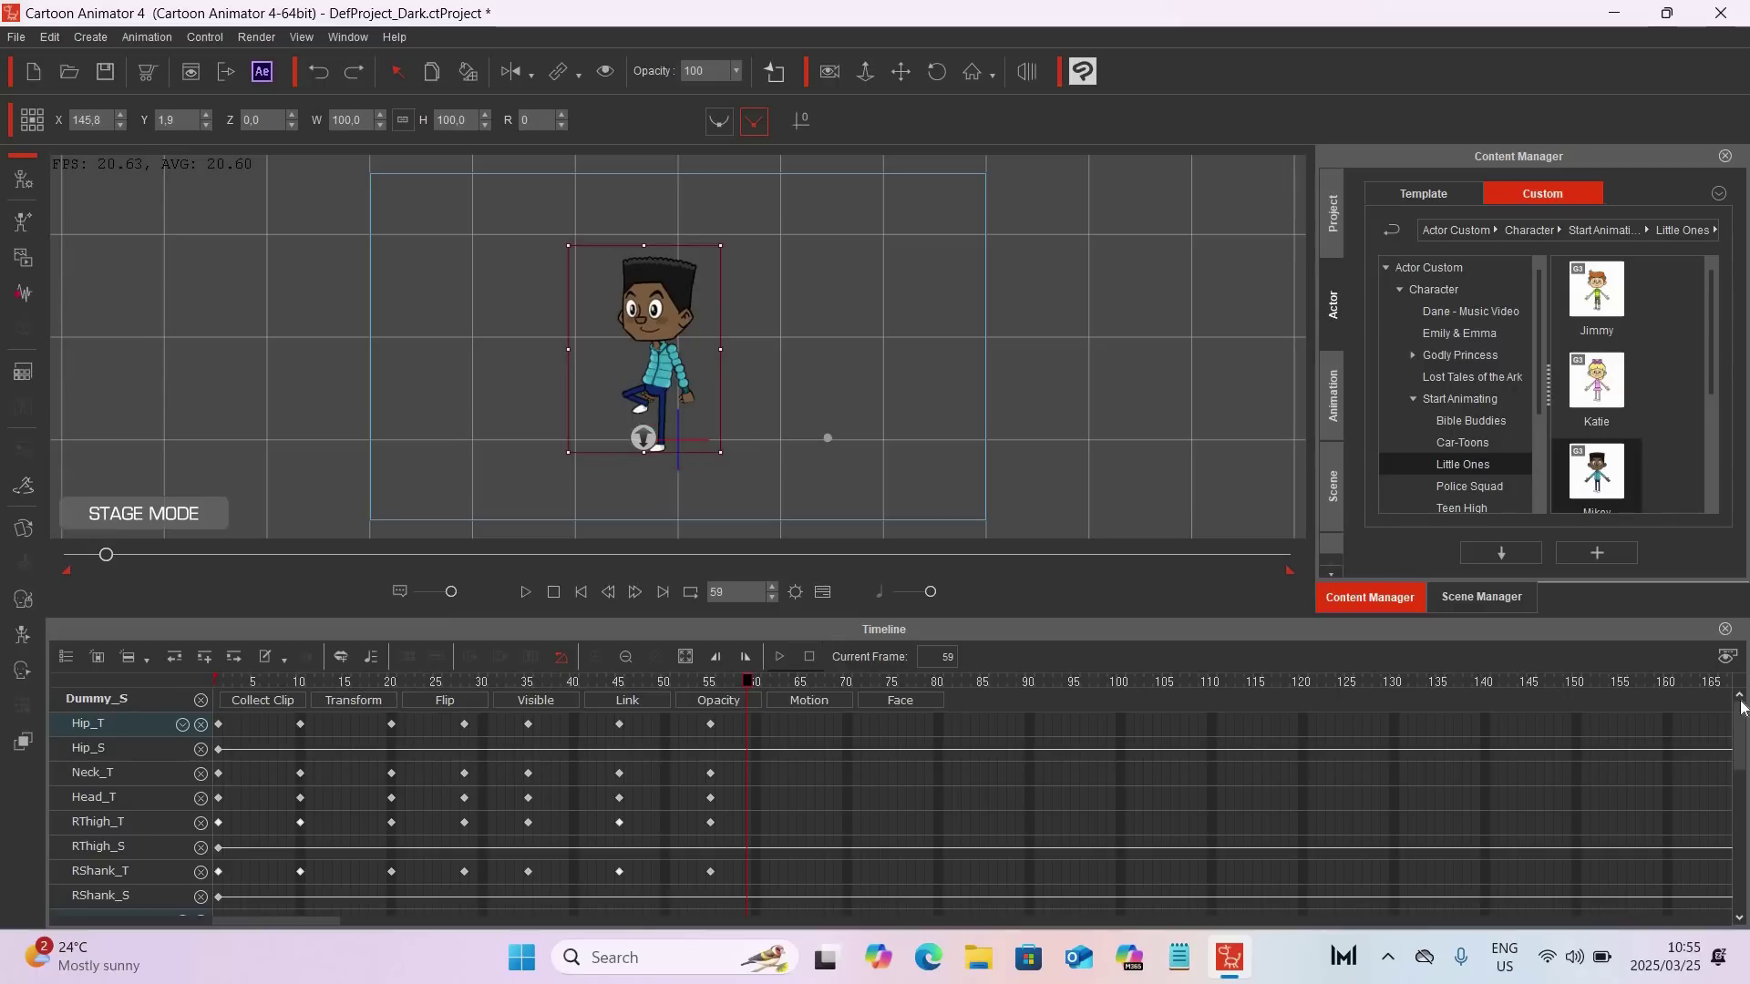
key("ctrl+z")
key("ctrl+z")
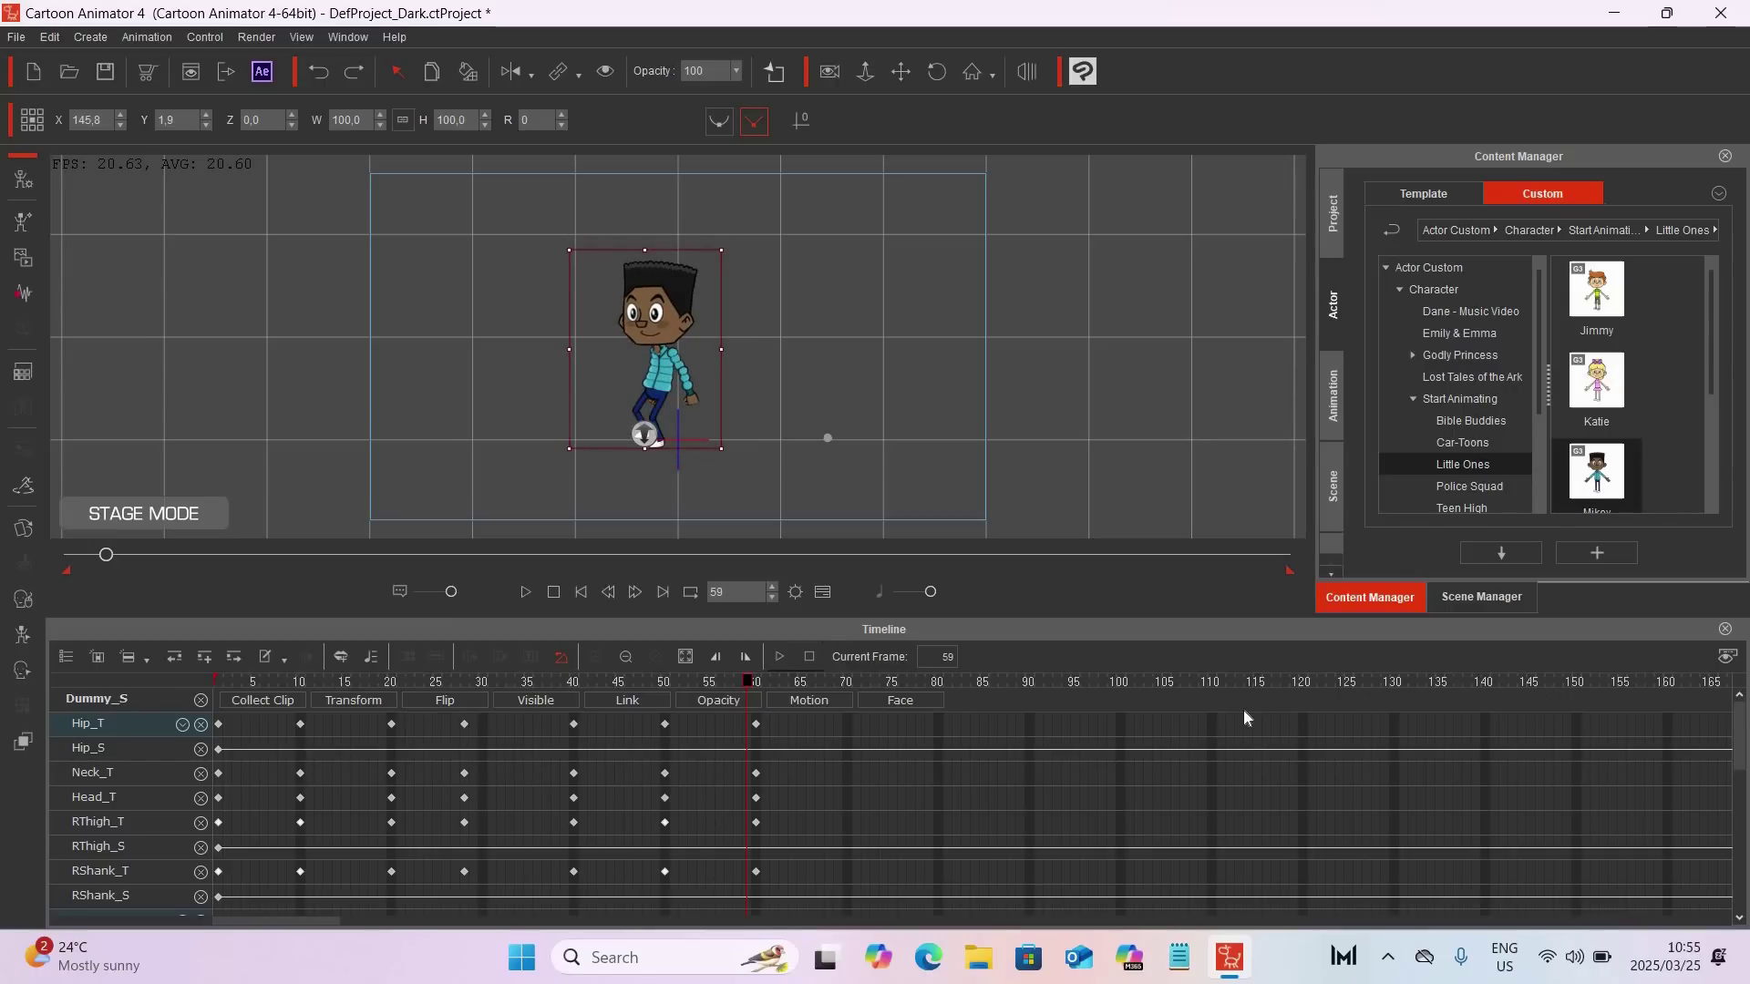
Step: Unlock the character's feet in the 2D Motion Key Editor at frames 50 and 60, and close the editor
left_click(665, 682)
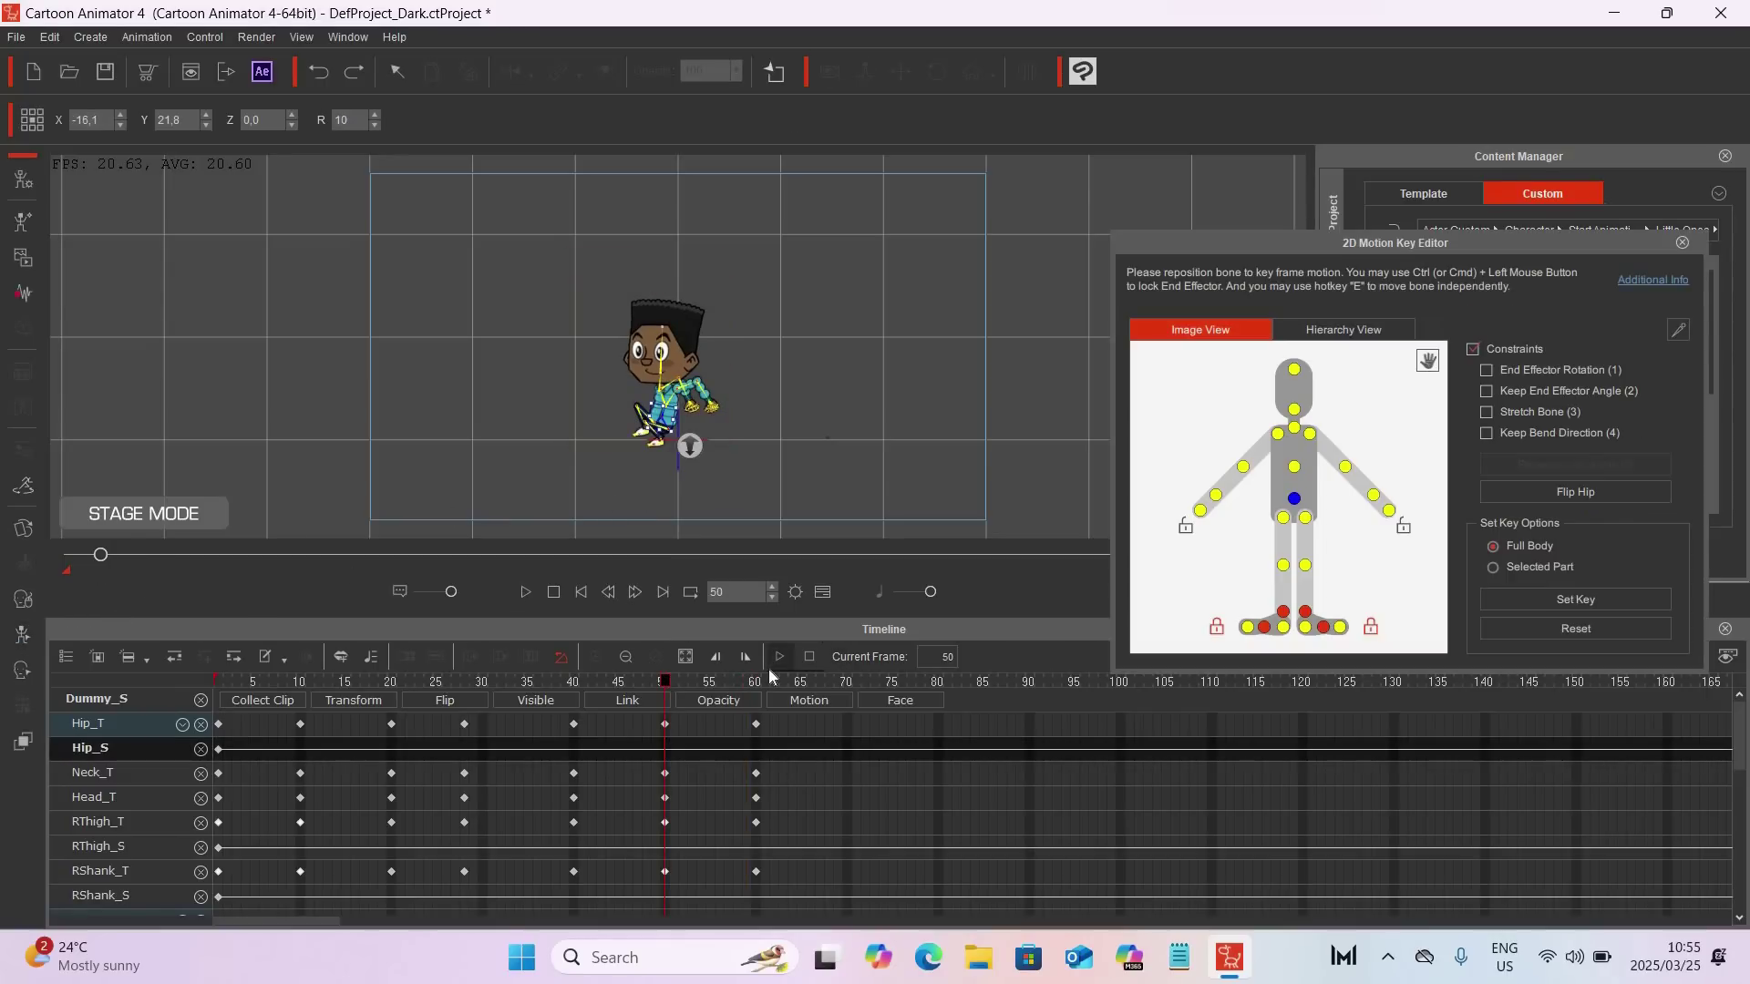
left_click(1216, 627)
left_click(1371, 629)
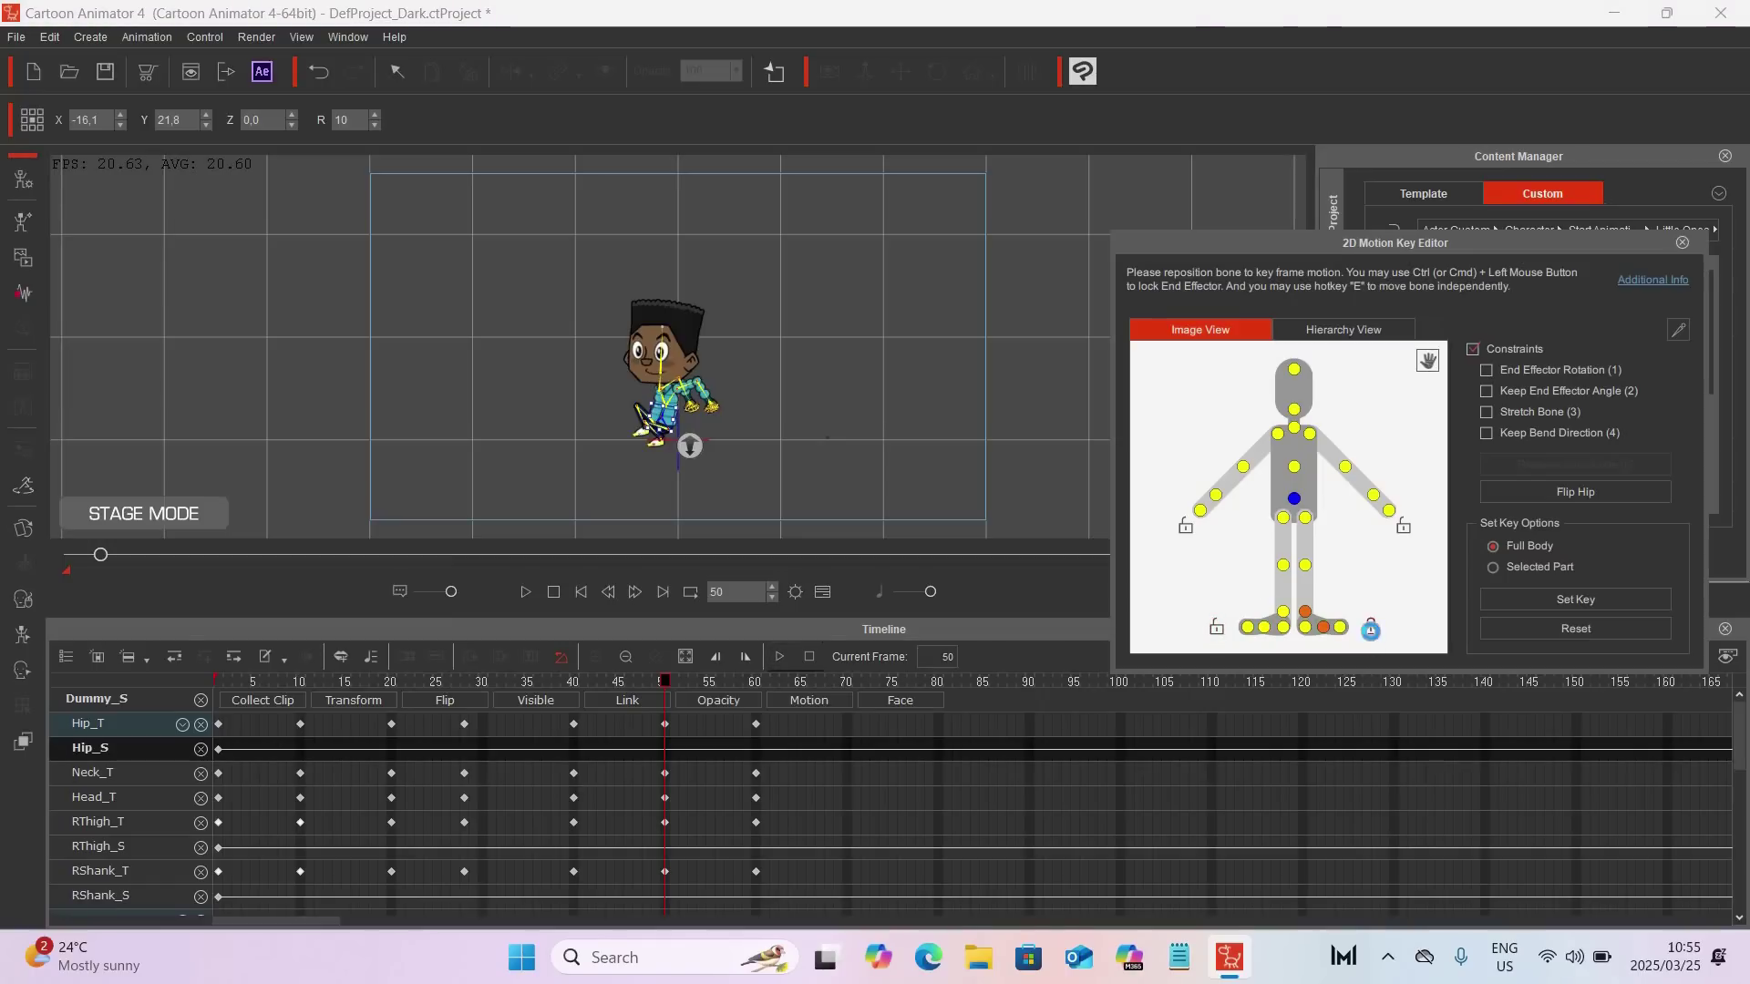
left_click(756, 682)
left_click(1371, 627)
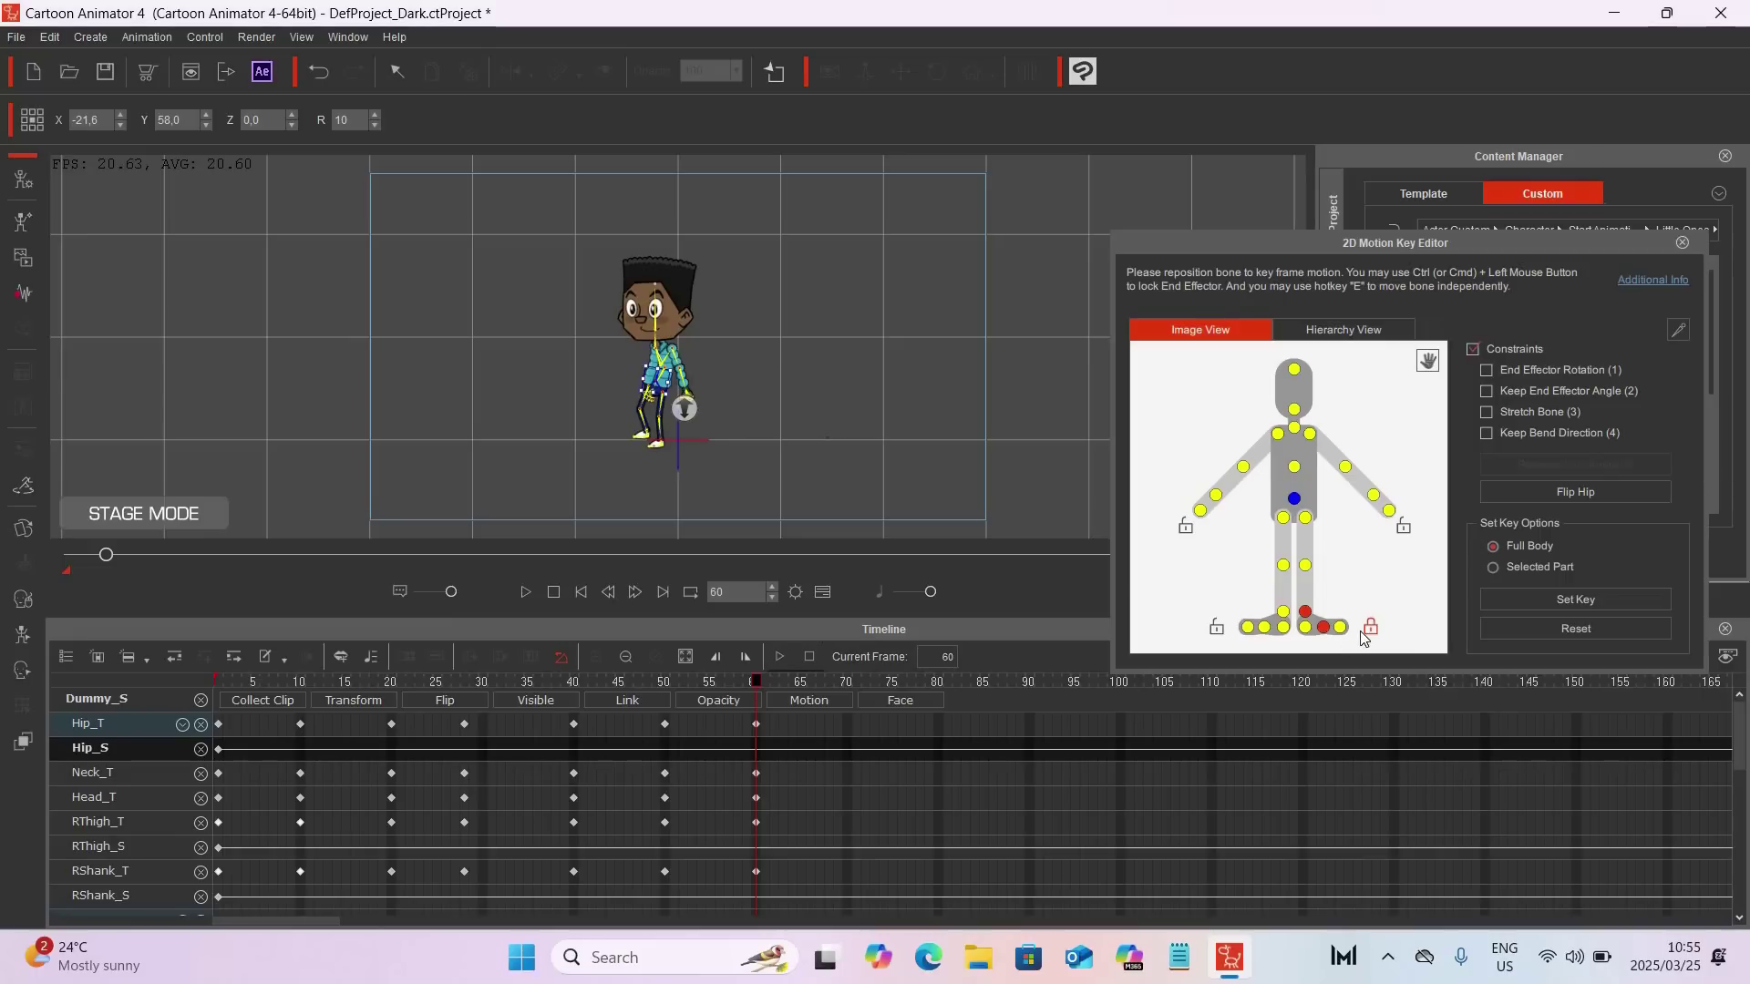
left_click(1371, 629)
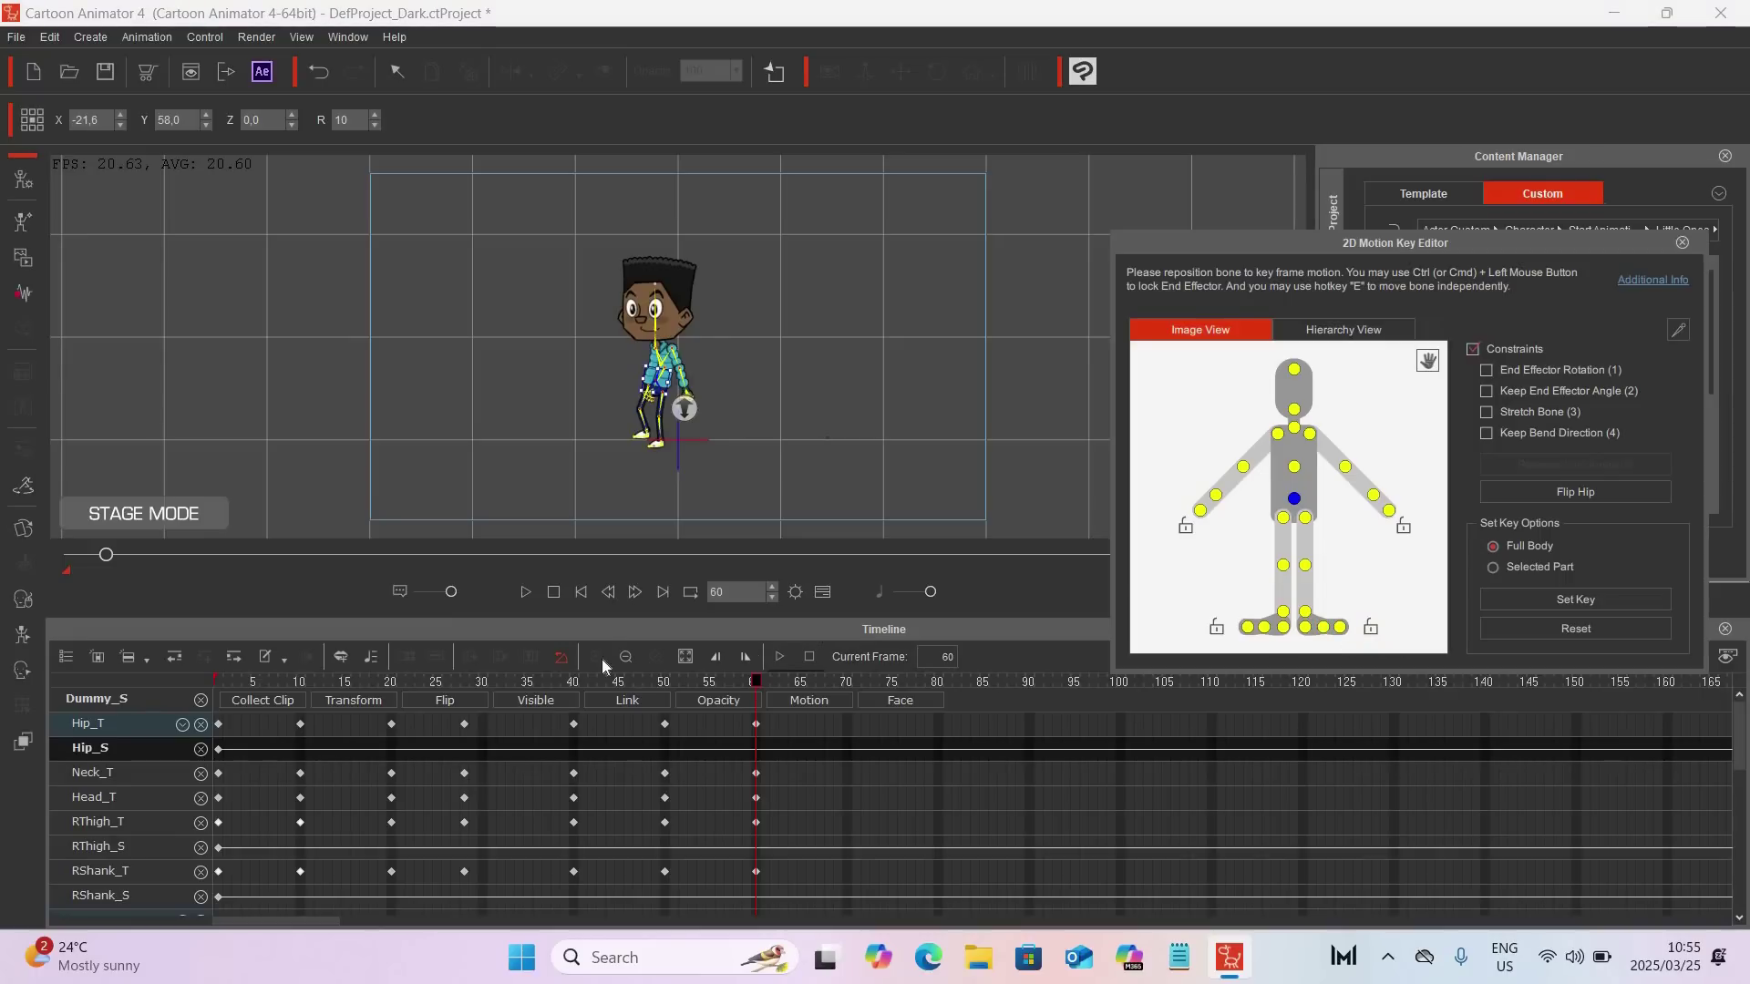
left_click(567, 682)
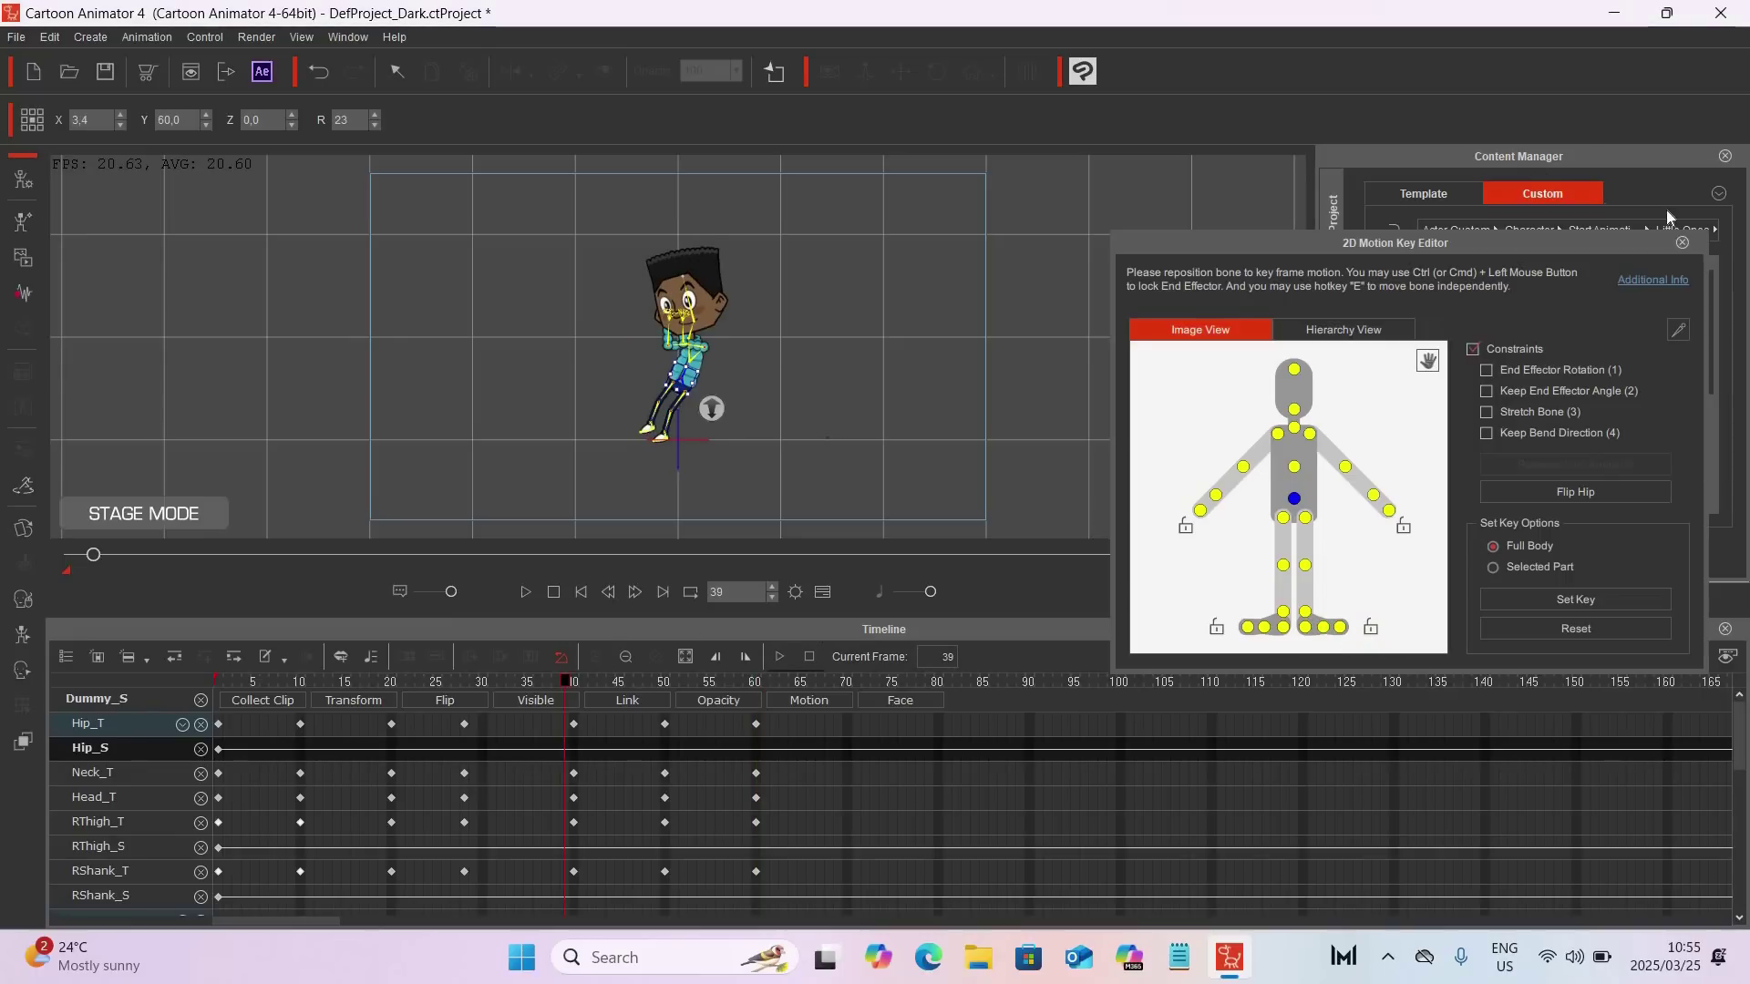
left_click(1682, 245)
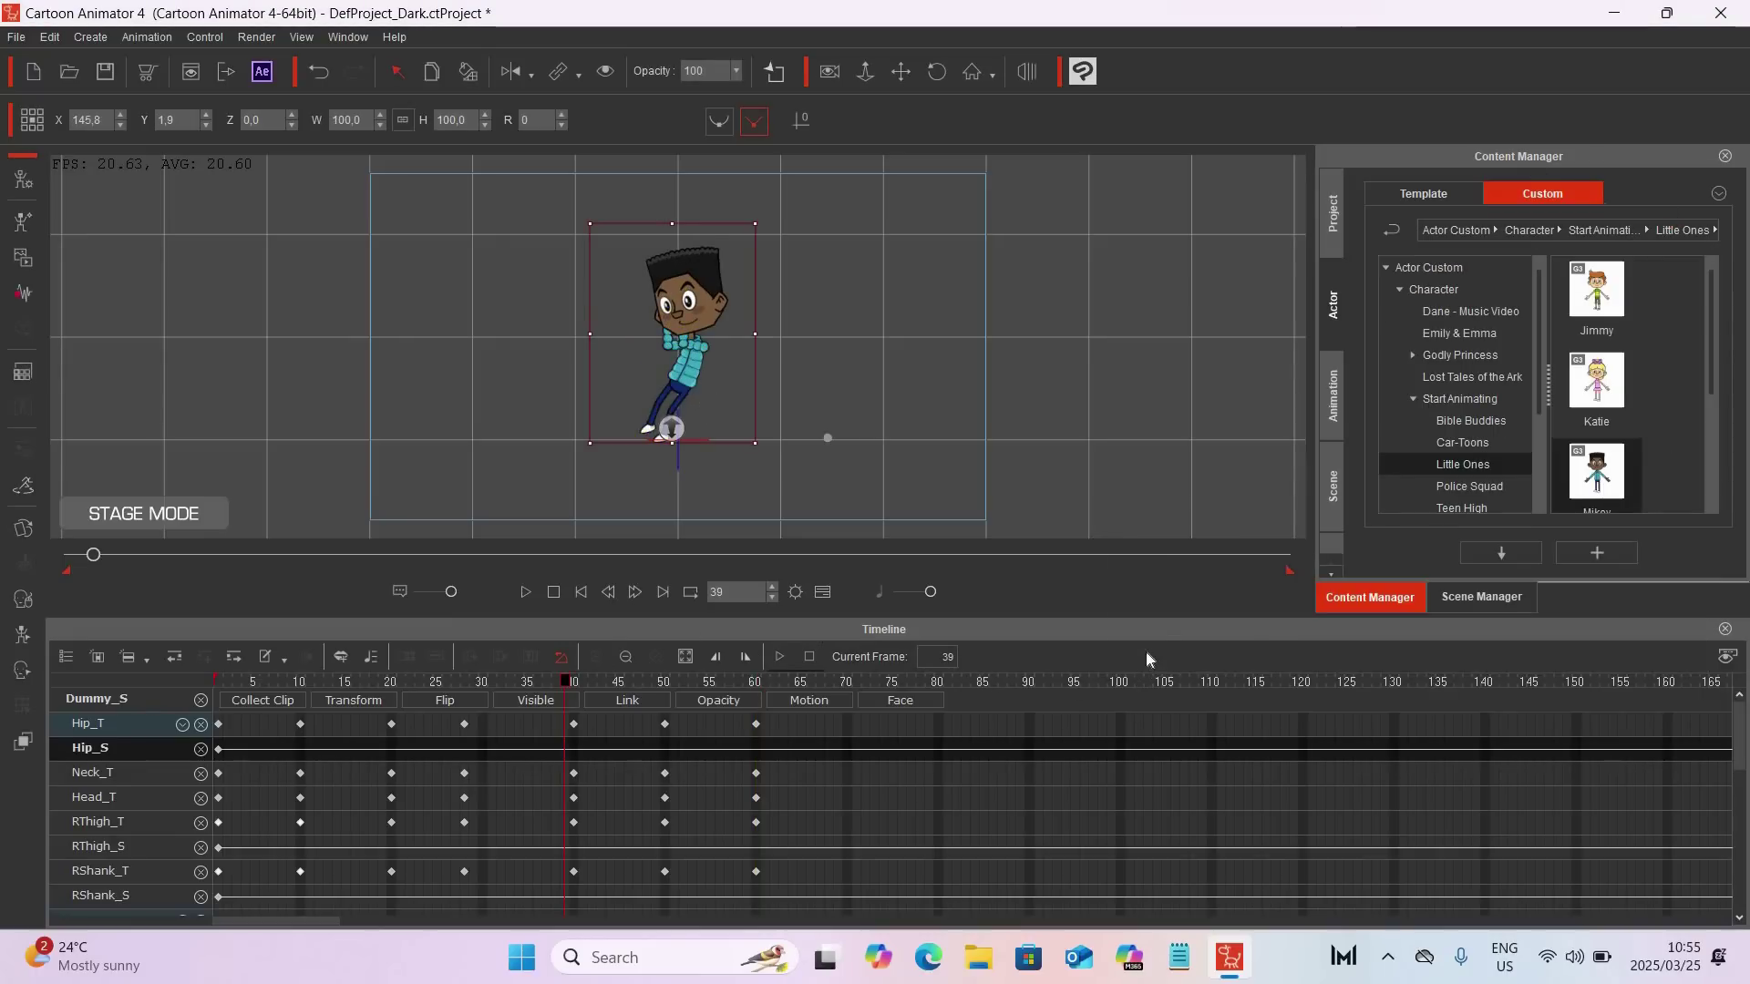
Step: Move all body-part keys at frames 40, 50 and 60, including the arm keys, to frames 35, 45 and 55
left_click_drag(1168, 620, 1166, 352)
left_click_drag(798, 468, 540, 898)
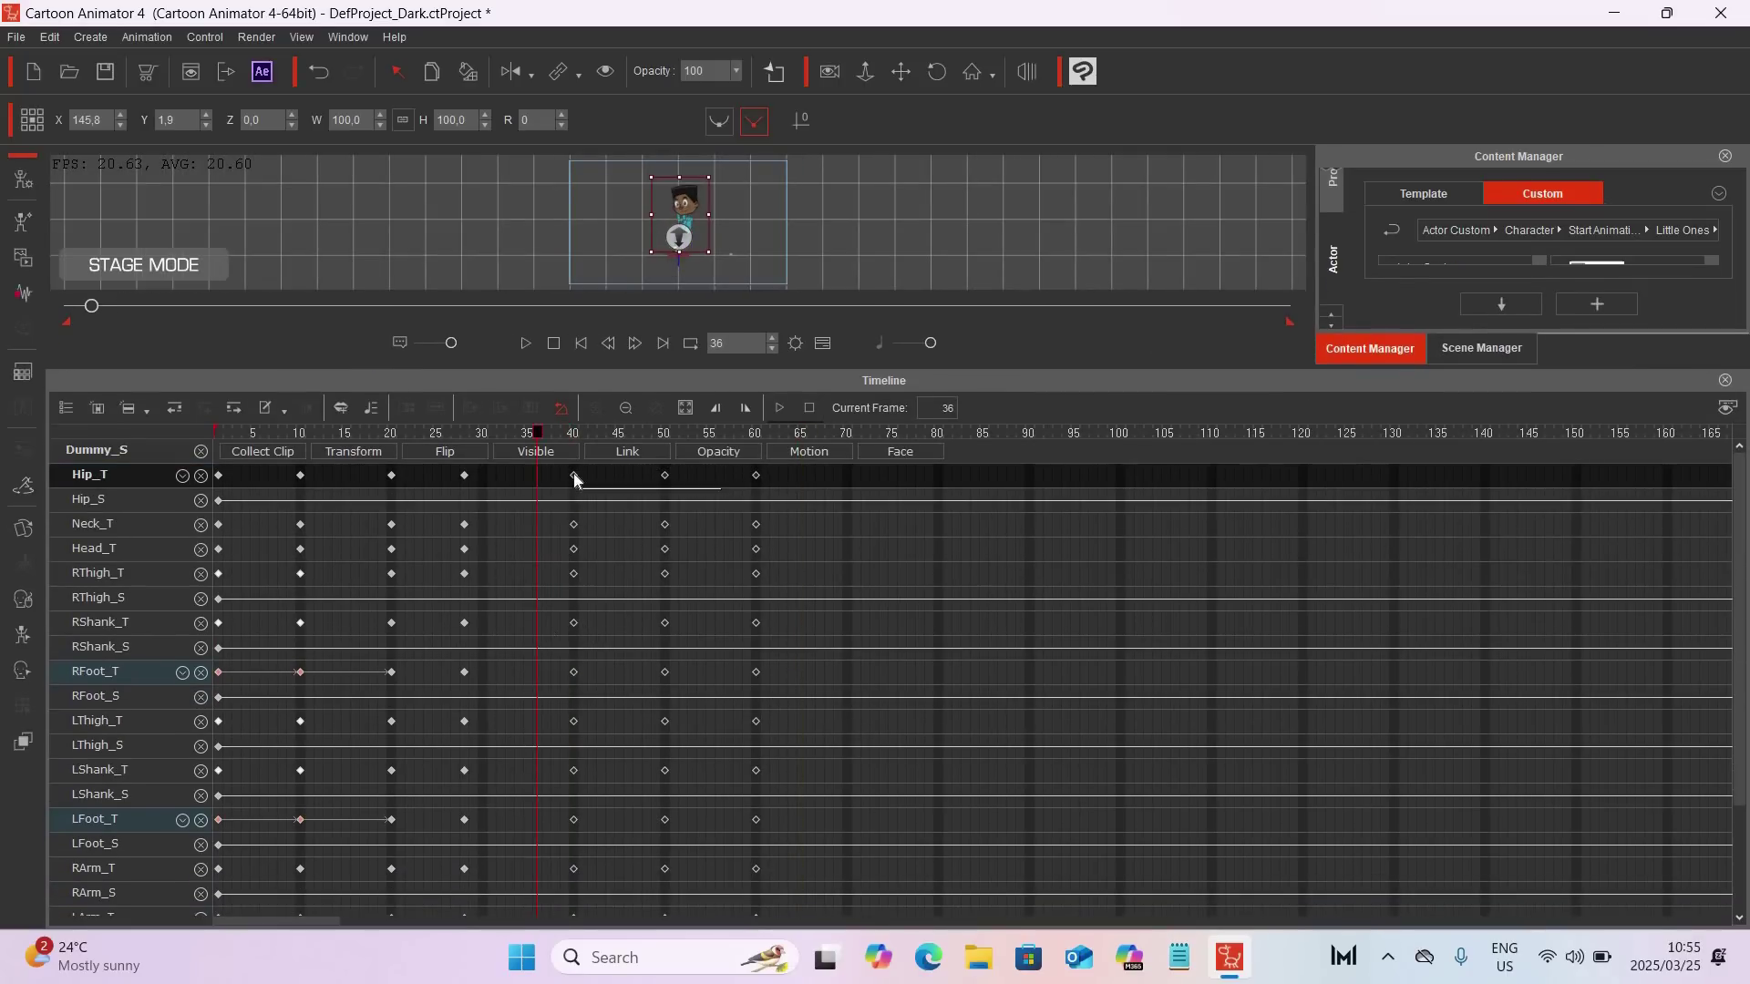
left_click_drag(573, 476, 532, 476)
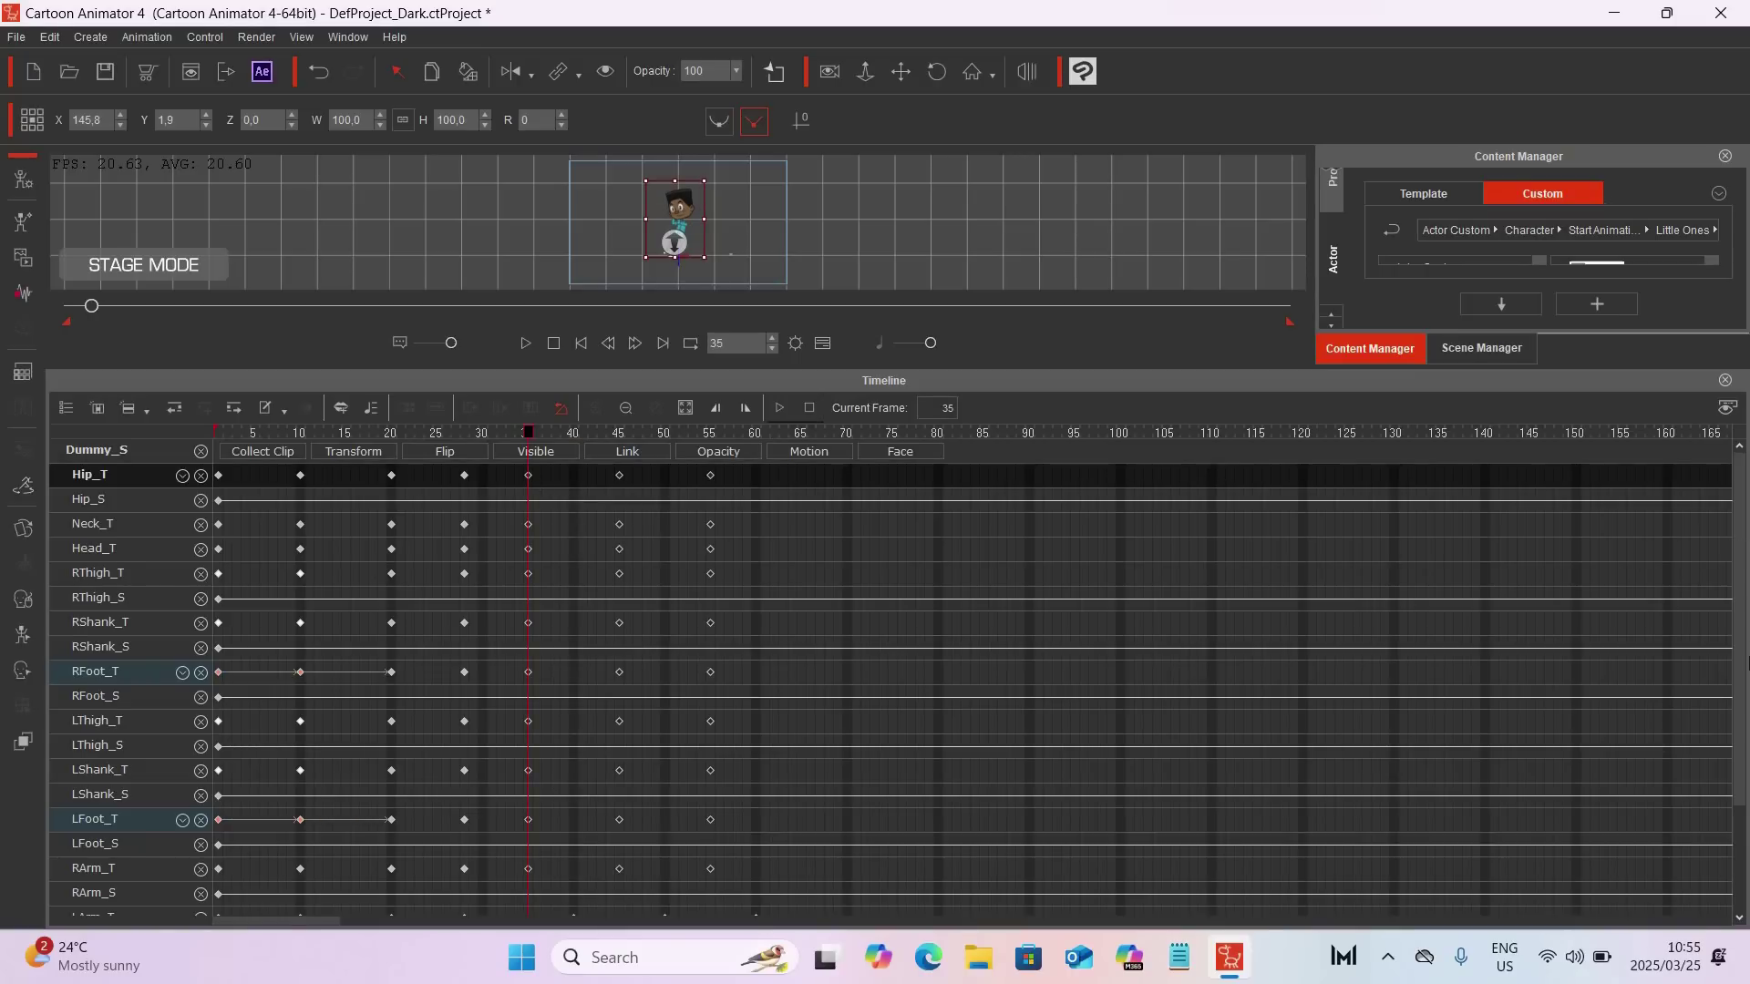
scroll(1746, 664, "down", 3)
left_click_drag(783, 775, 552, 897)
left_click_drag(573, 781, 523, 781)
Step: Enlarge the stage and play the jump from the first frame to check the earlier landing
left_click_drag(1155, 368, 1152, 674)
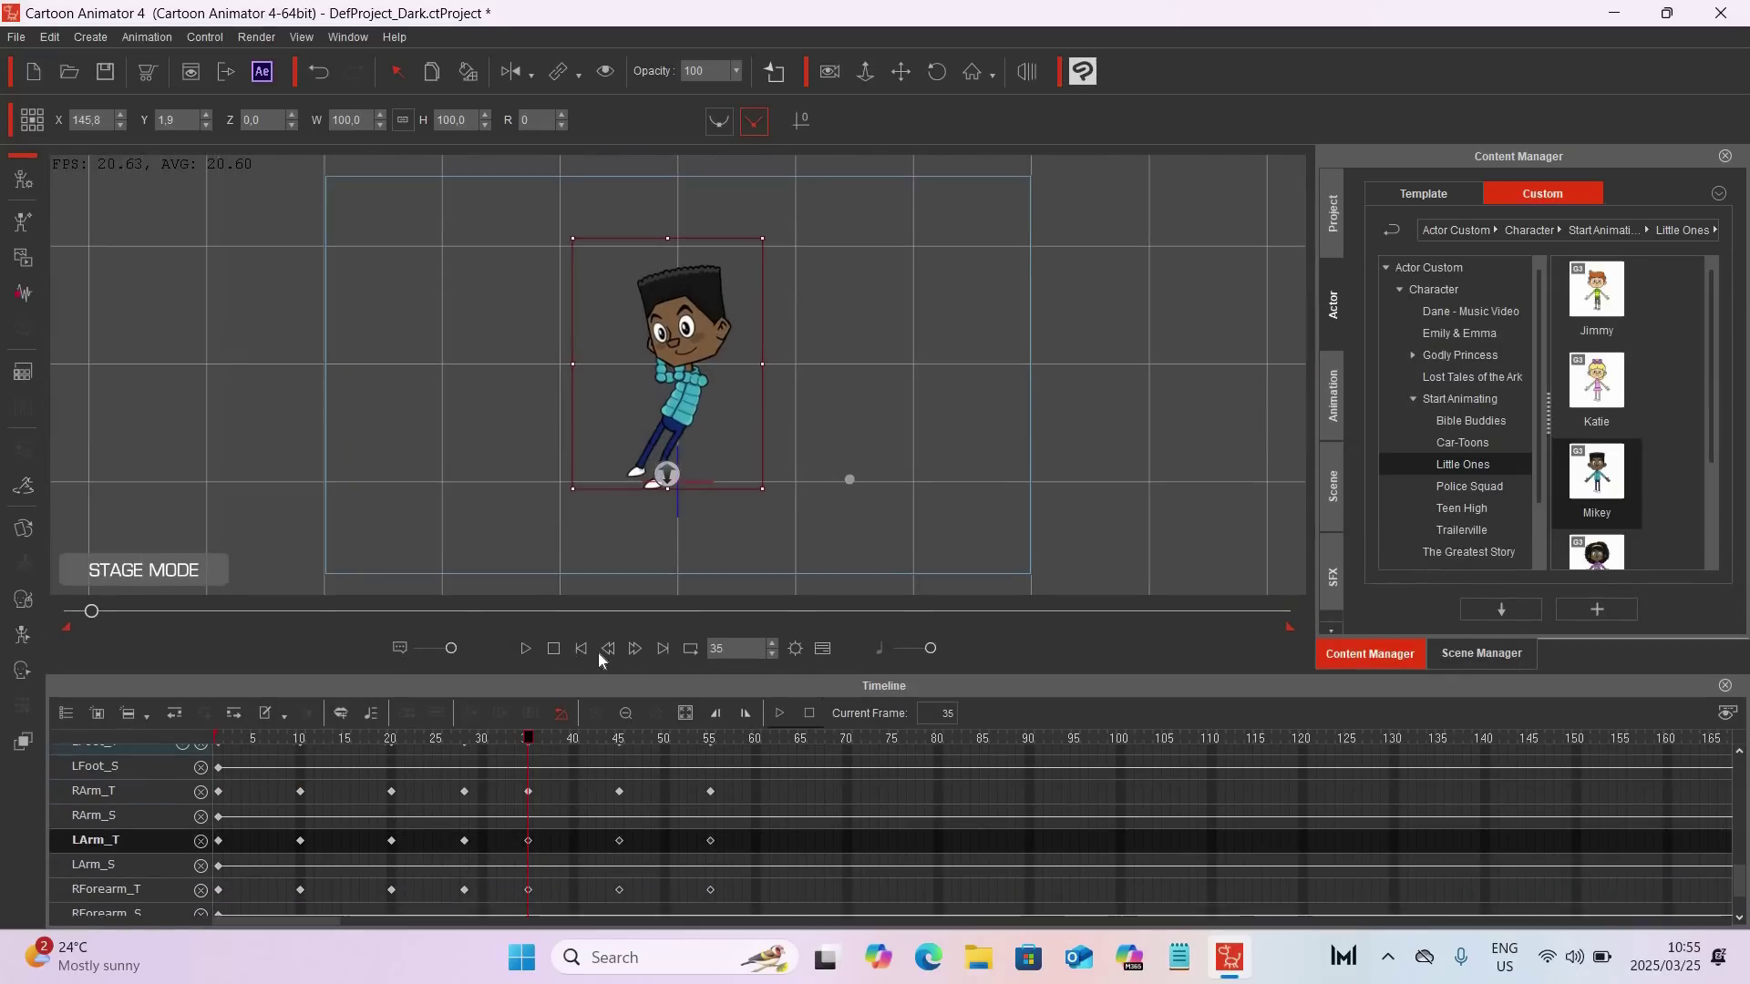
left_click(583, 648)
left_click(526, 649)
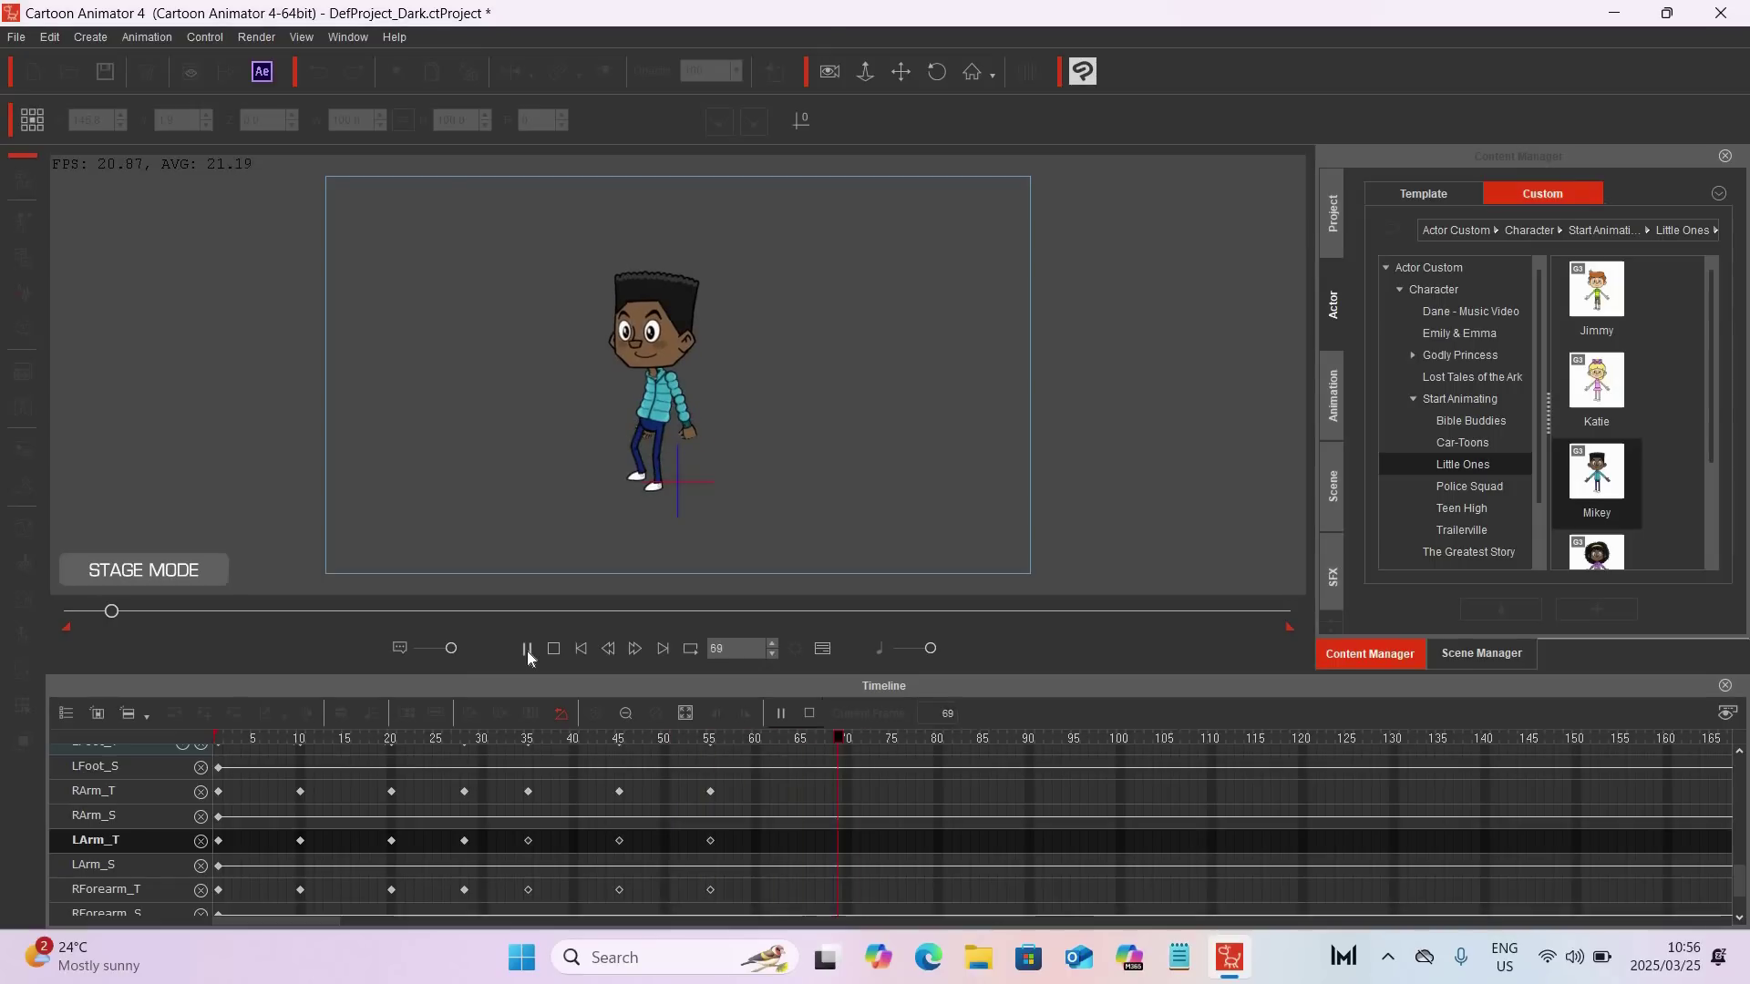
left_click(526, 649)
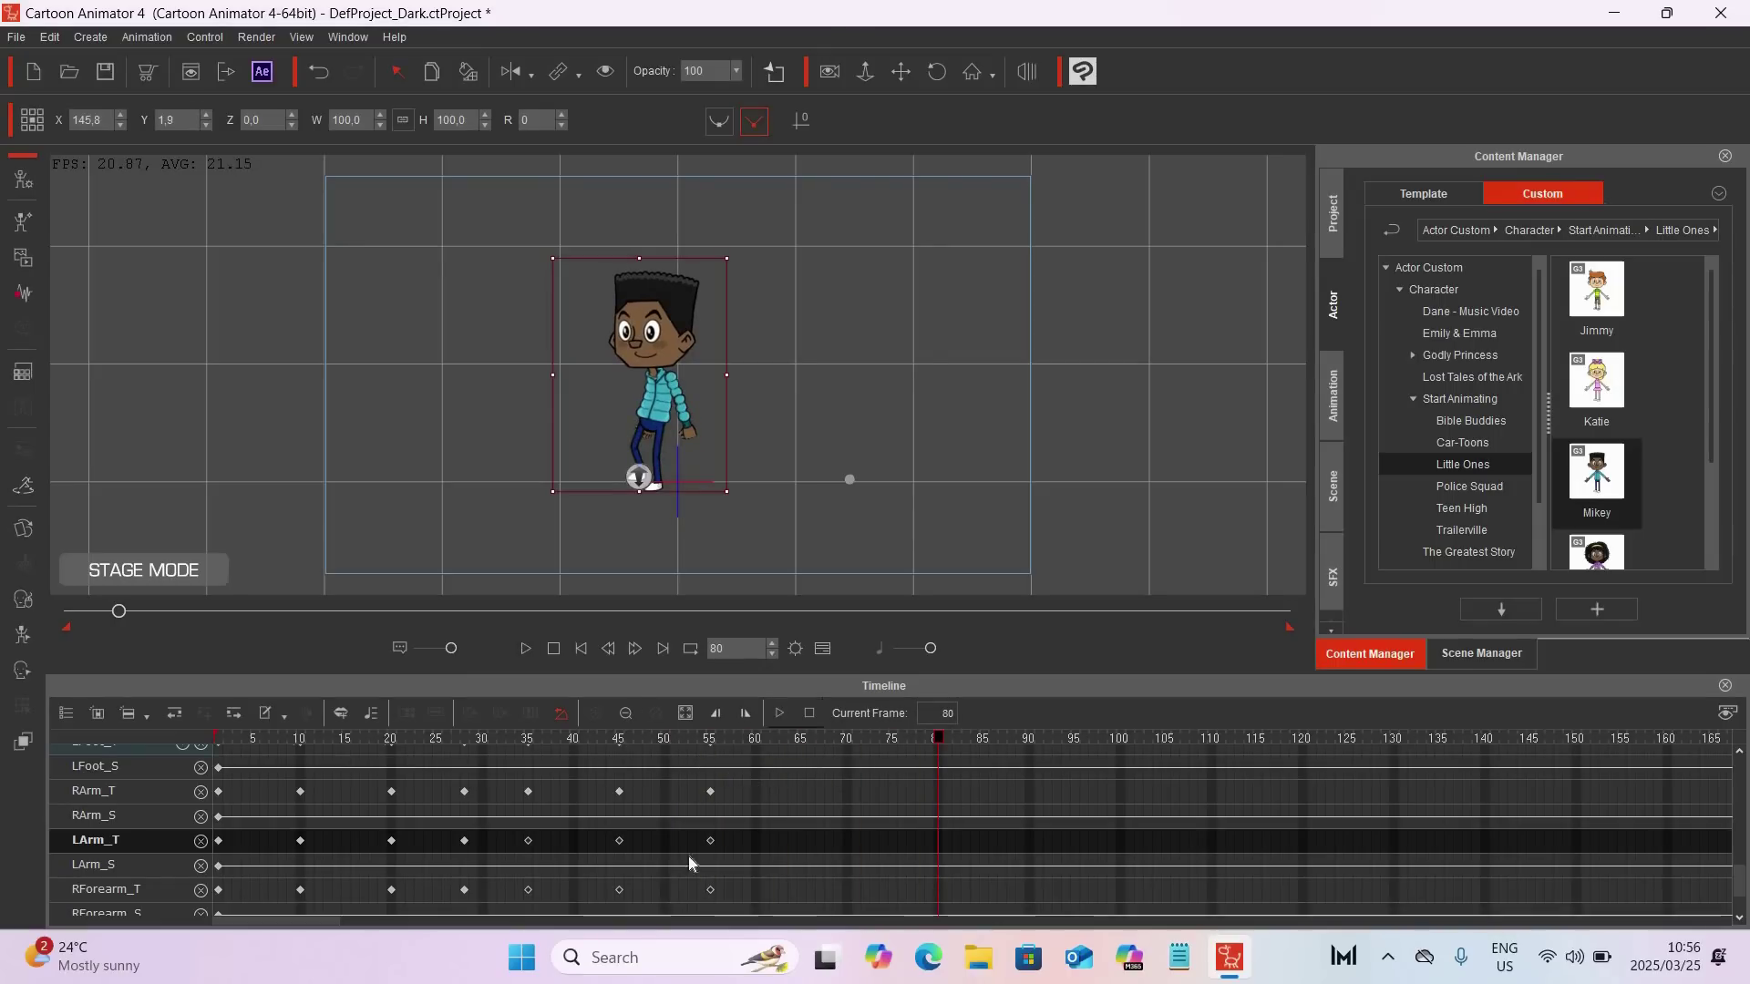
Step: Move the final pose keys of all body parts from frame 55 to frame 52
left_click(683, 791)
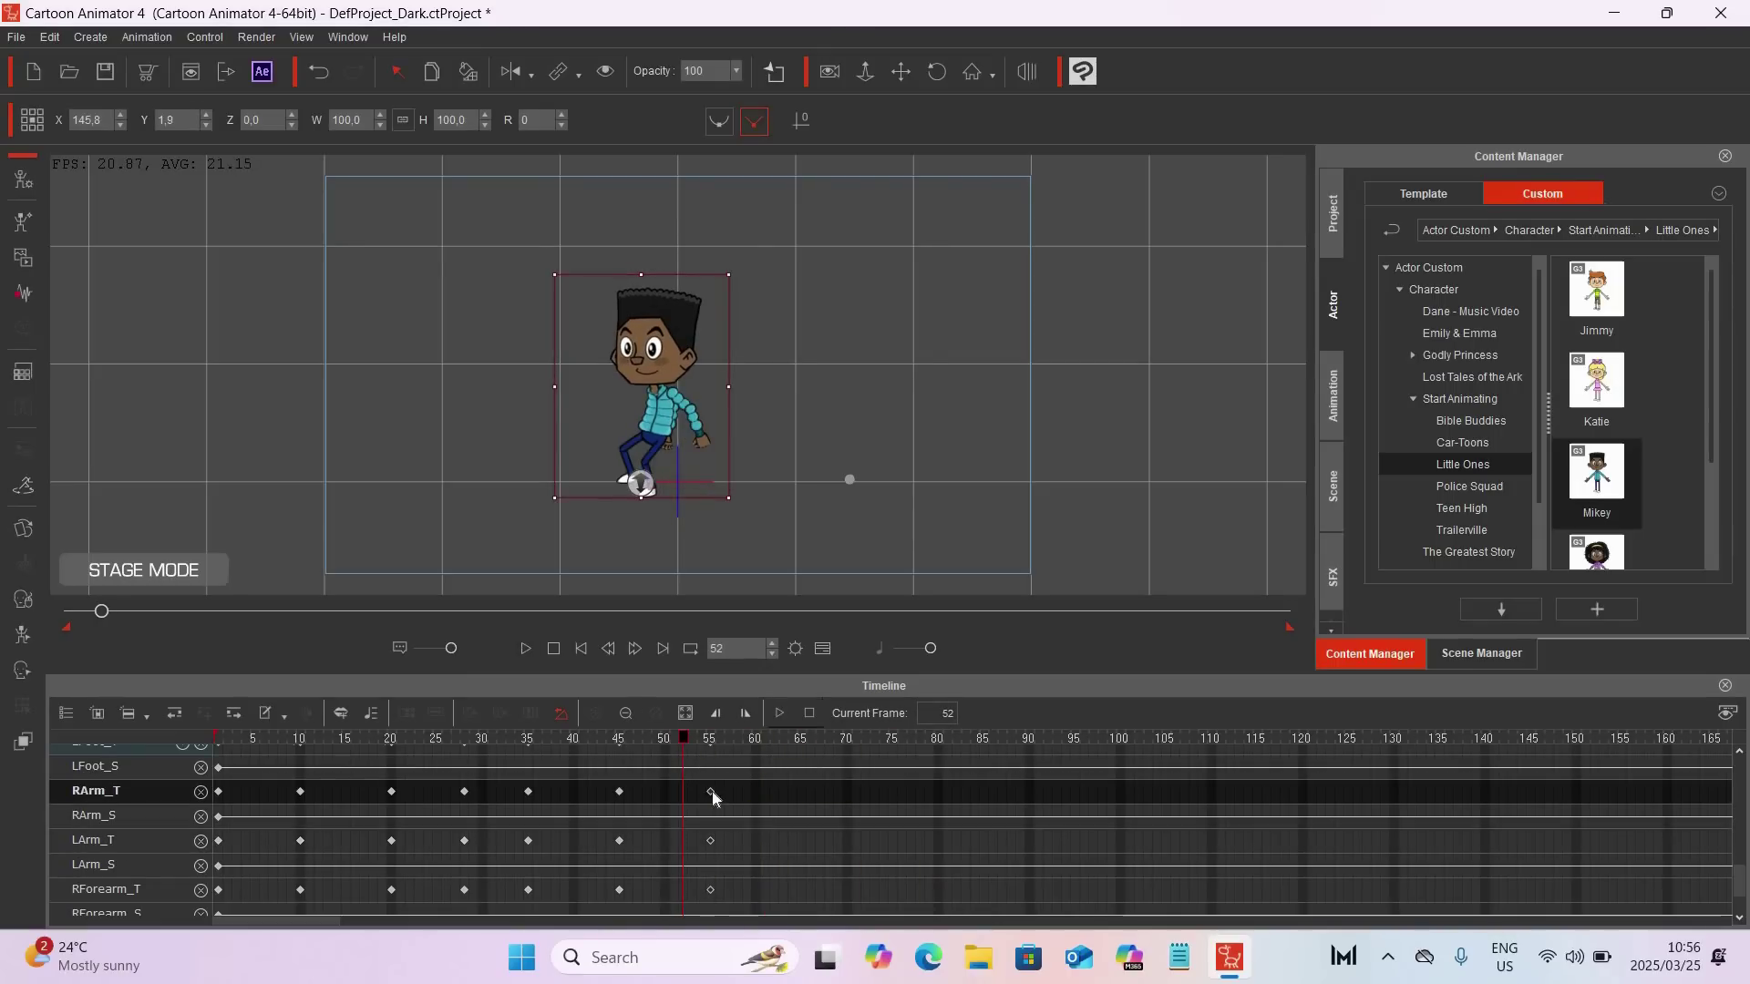
left_click_drag(711, 792, 683, 793)
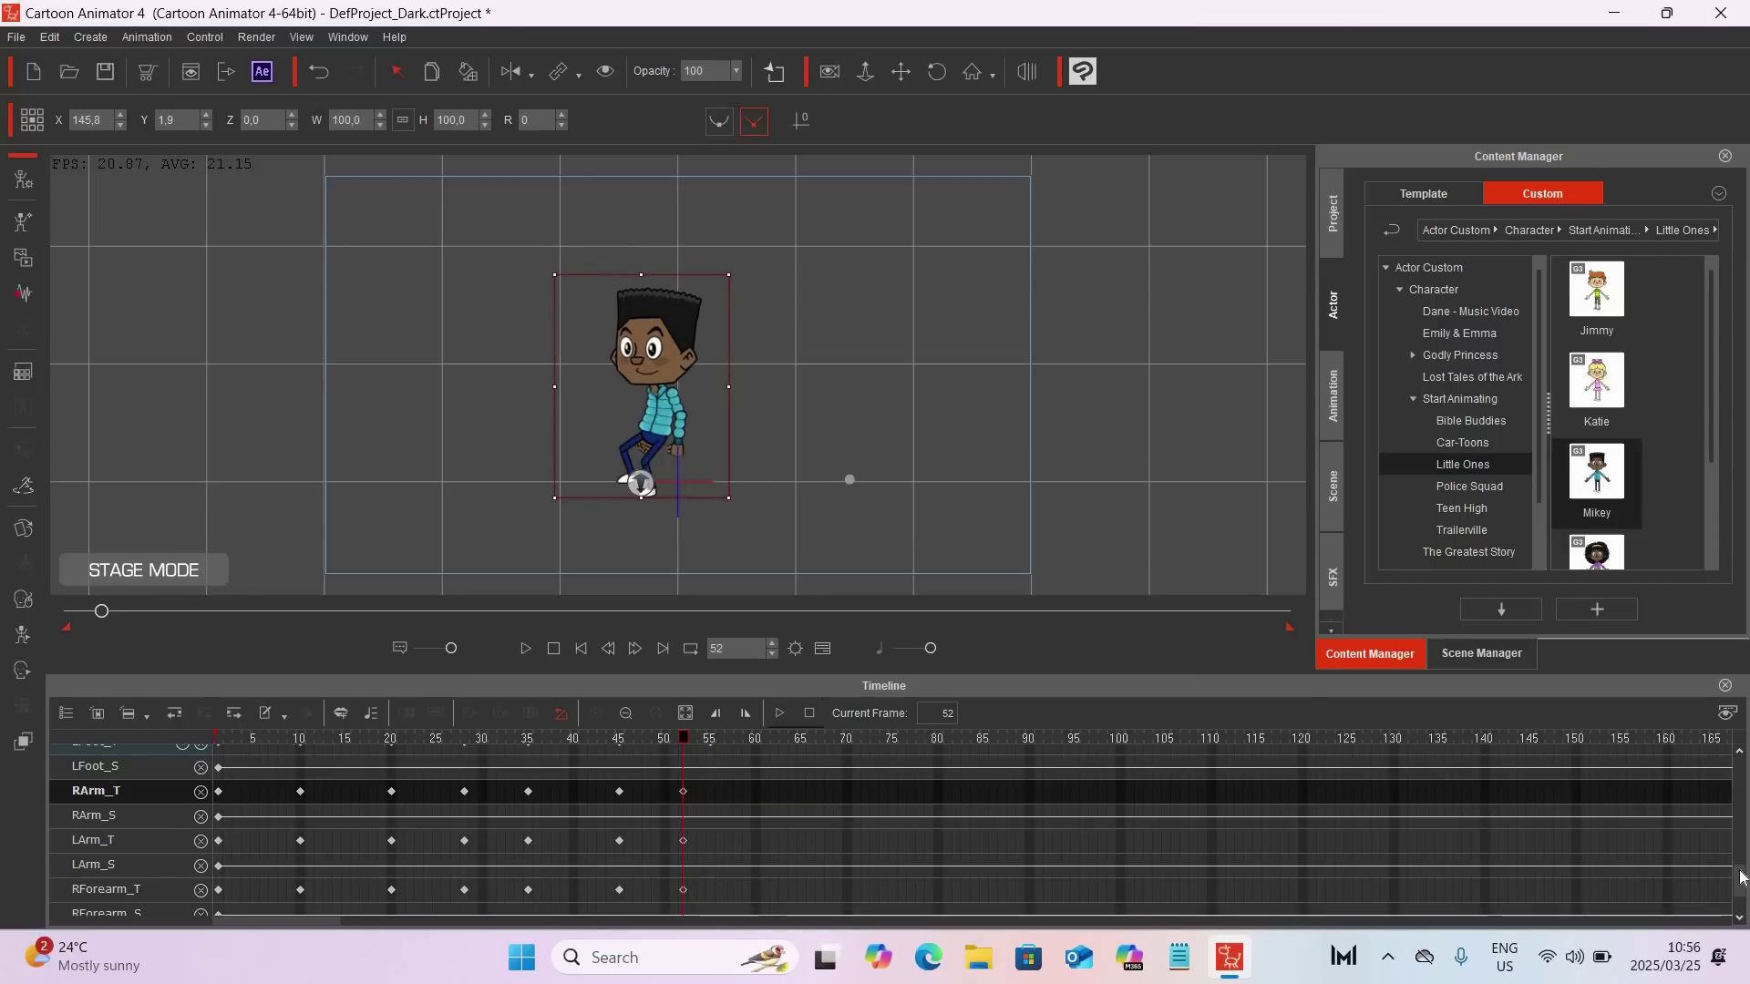
left_click_drag(1287, 675, 1233, 395)
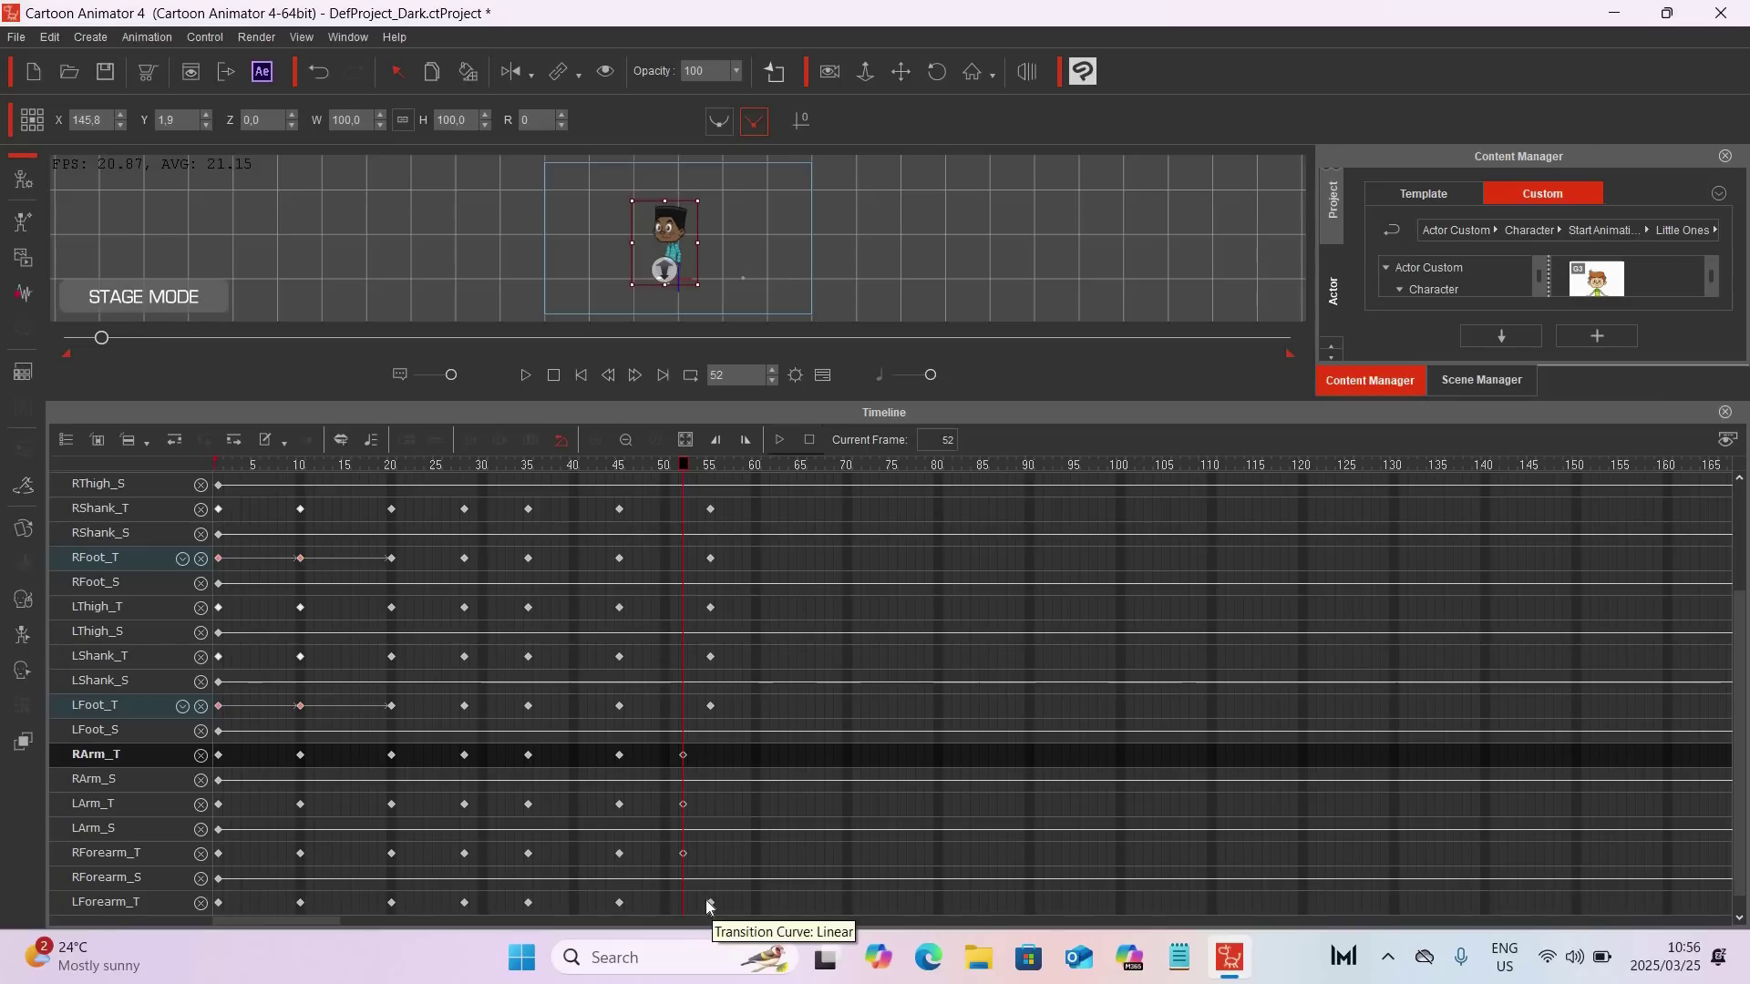
left_click(710, 903)
left_click_drag(686, 903, 685, 903)
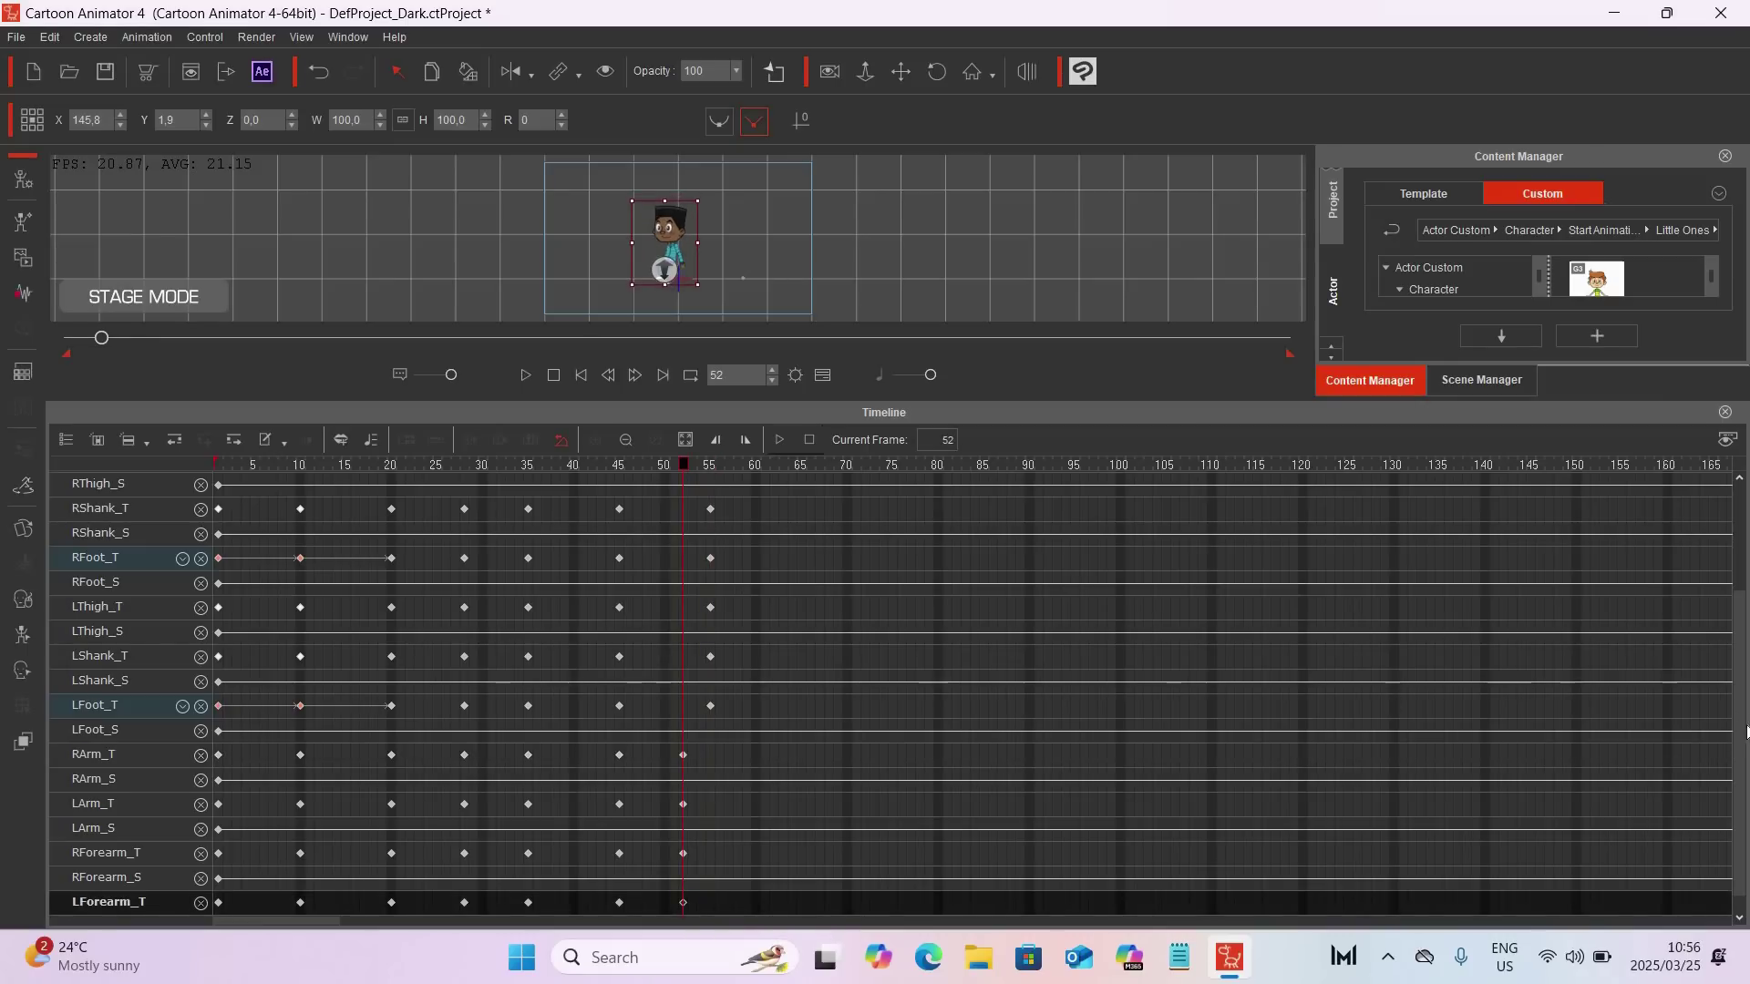
scroll(1741, 665, "up", 3)
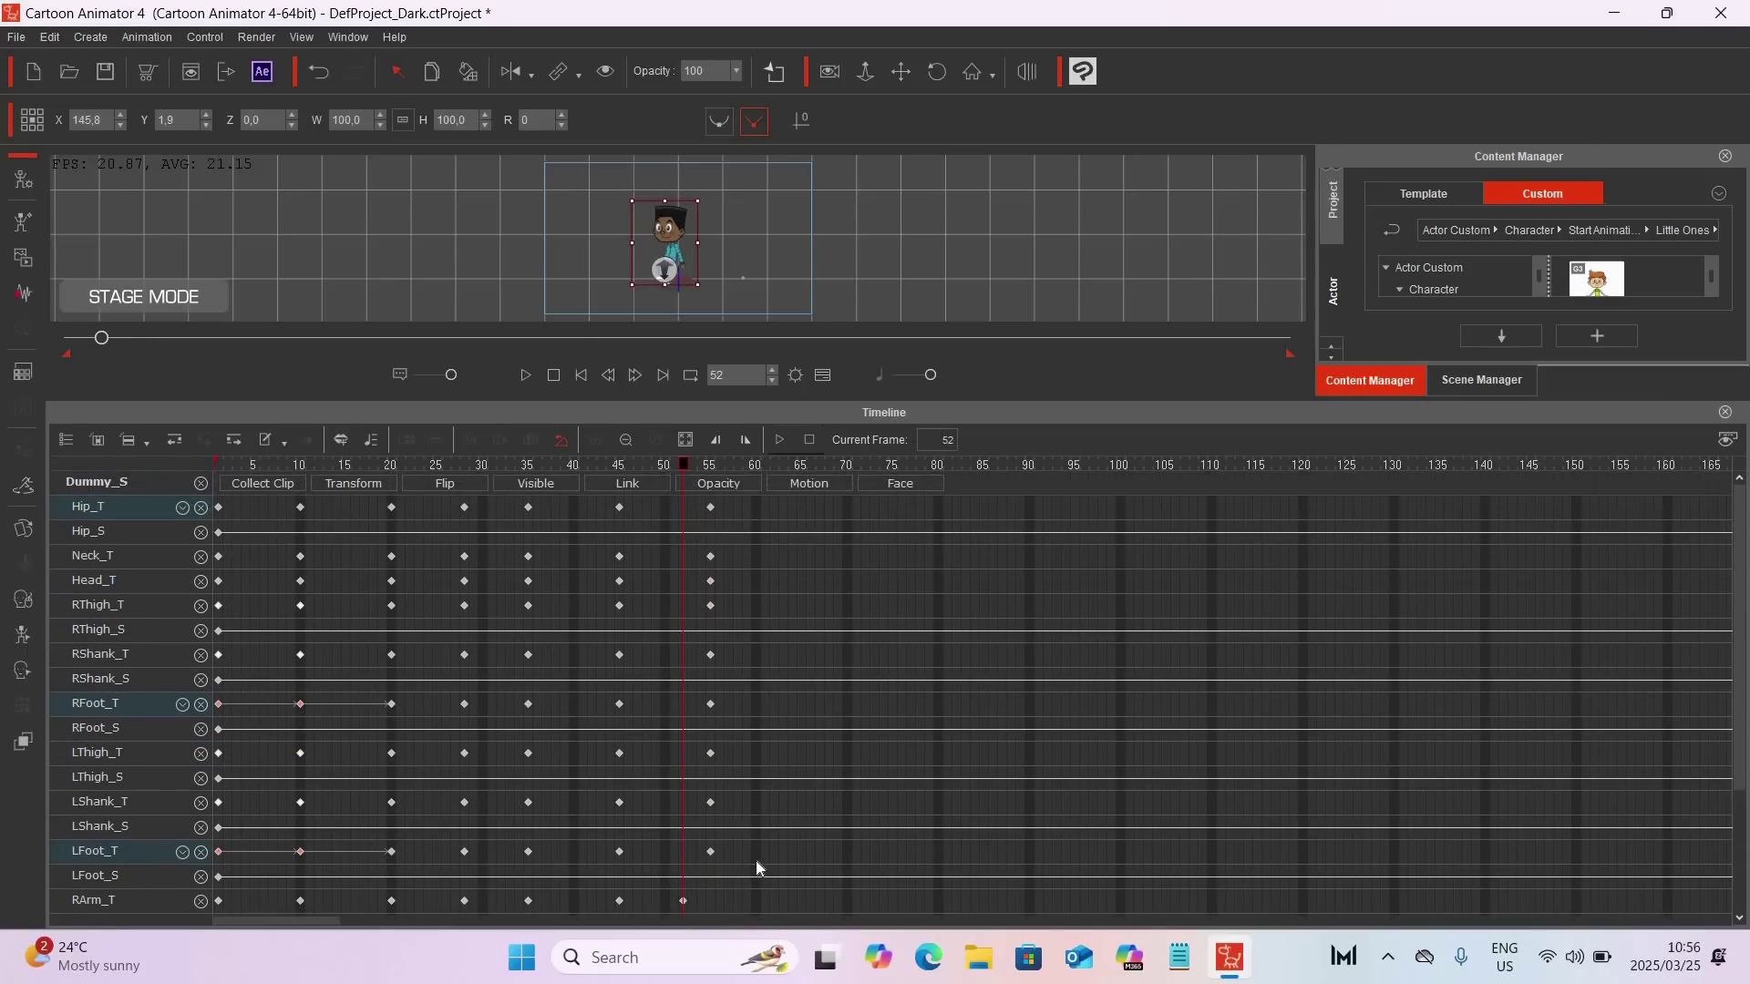
left_click_drag(756, 854, 683, 506)
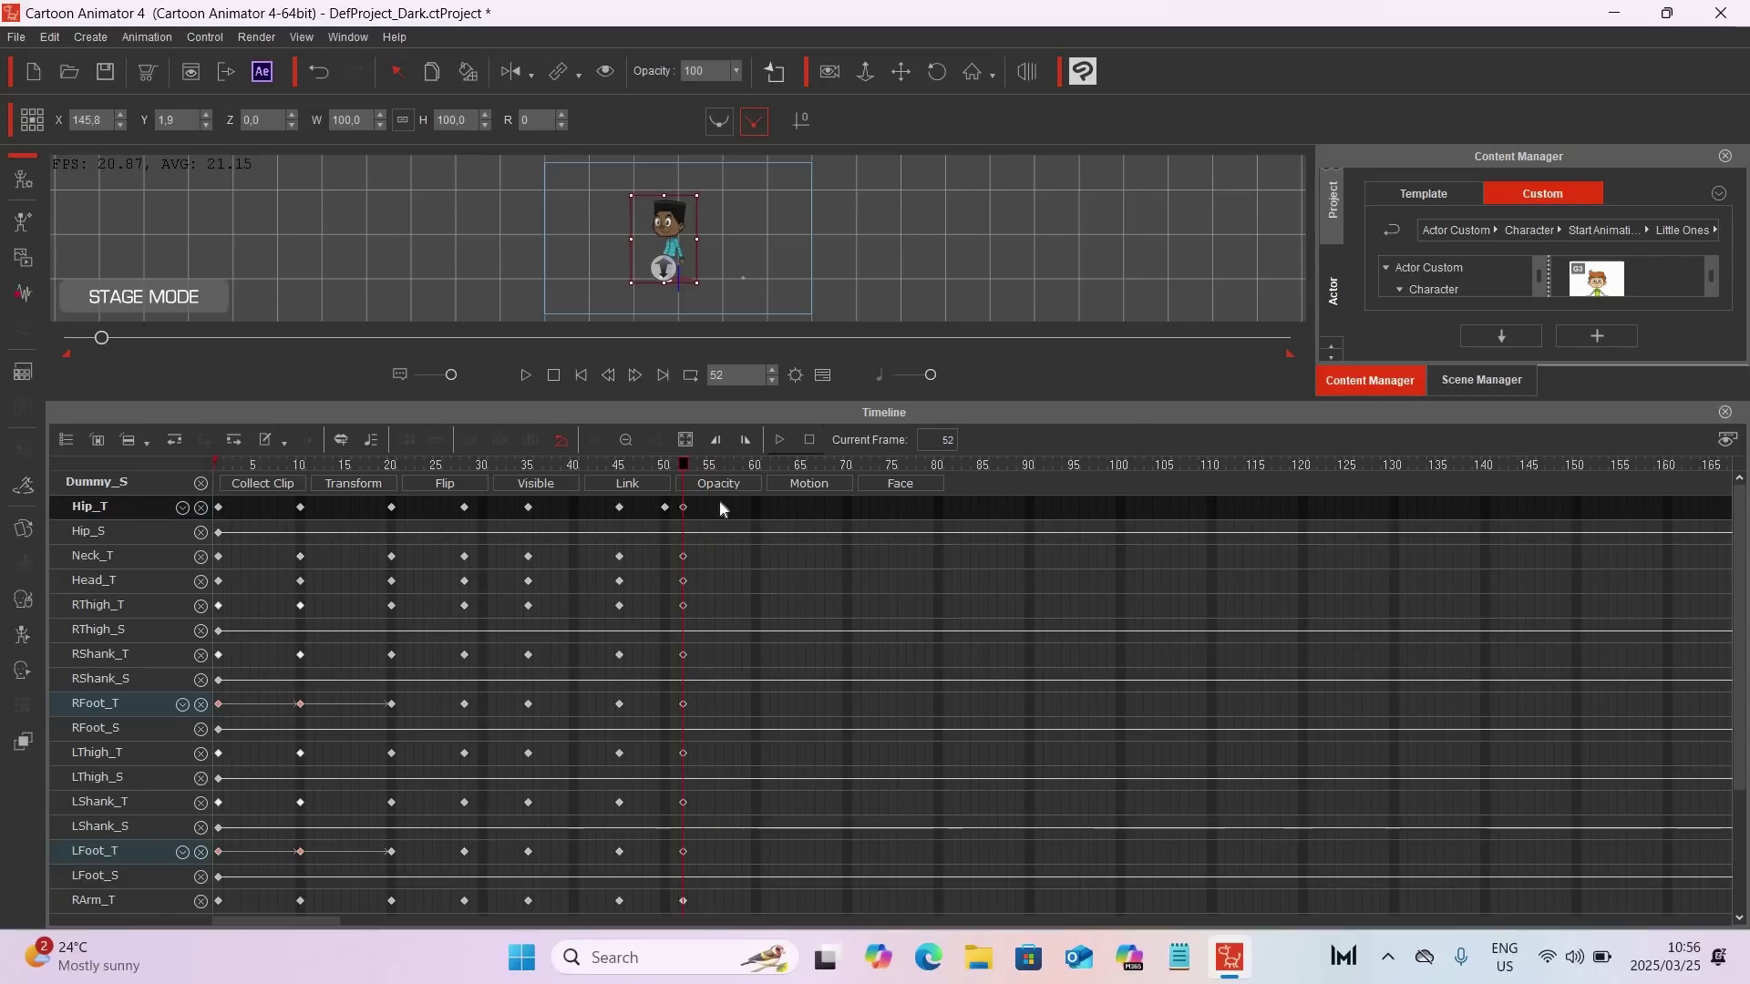
Step: Enlarge the stage, play the jump from the first frame, and delete the stray Hip_T key at frame 50
left_click_drag(1139, 399, 1109, 716)
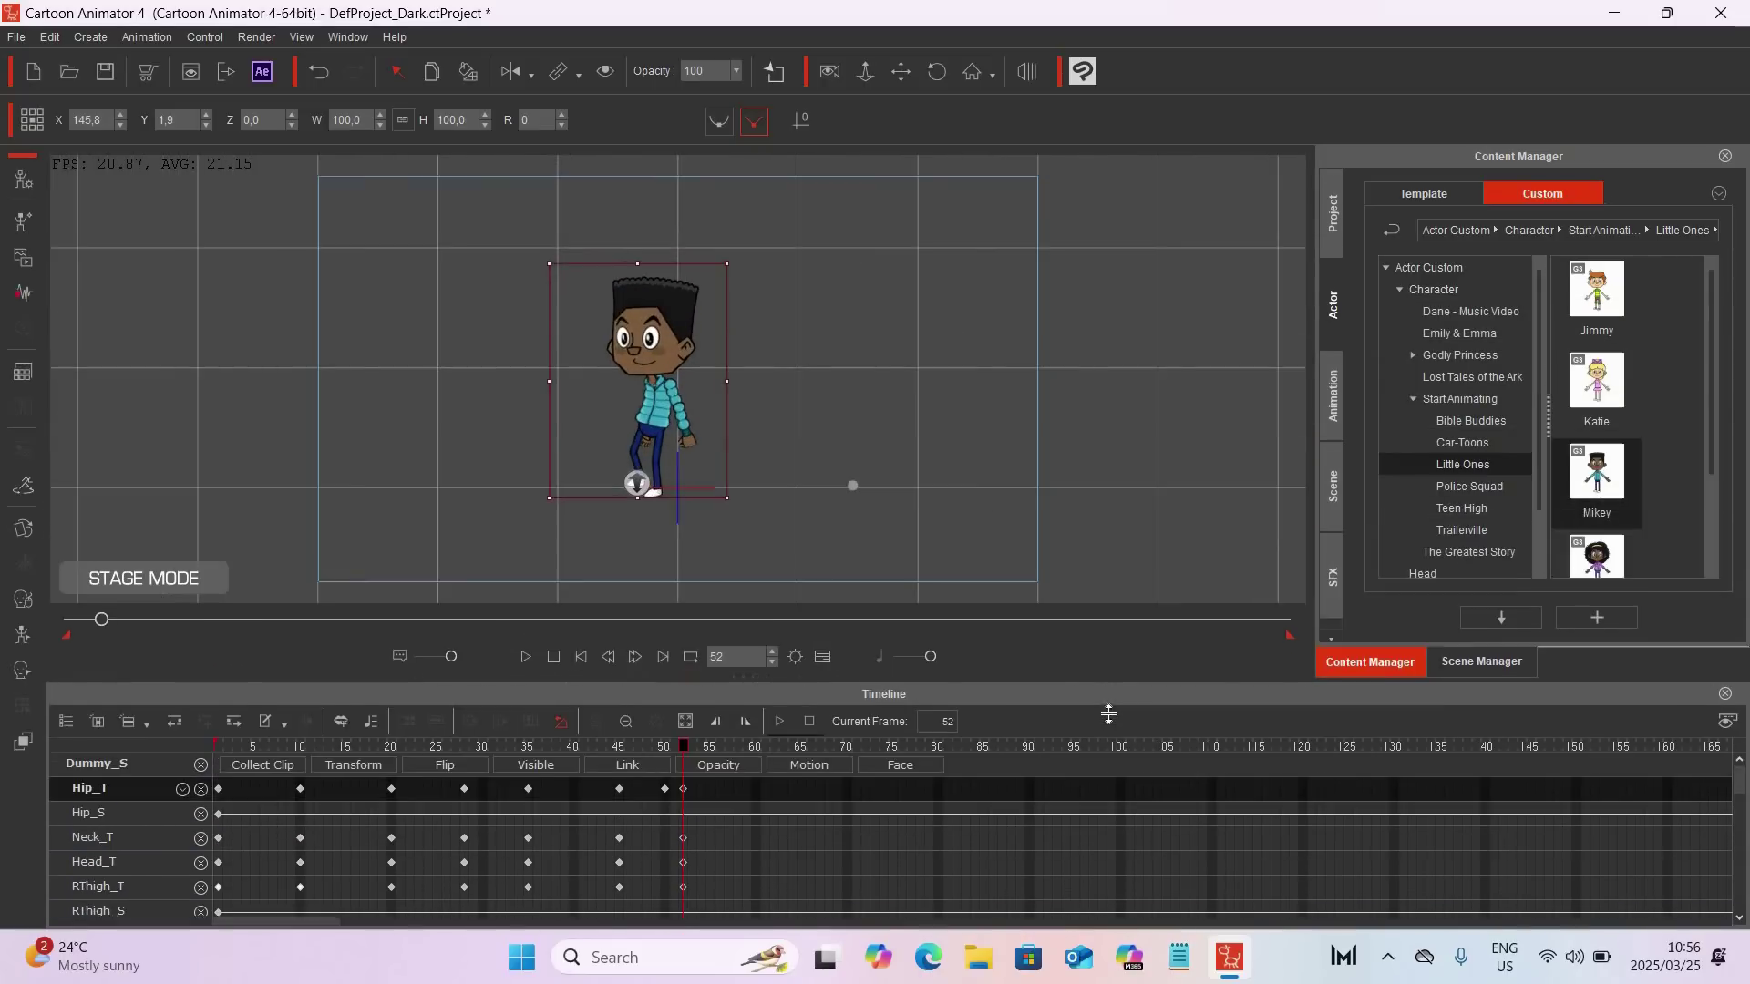
left_click(581, 689)
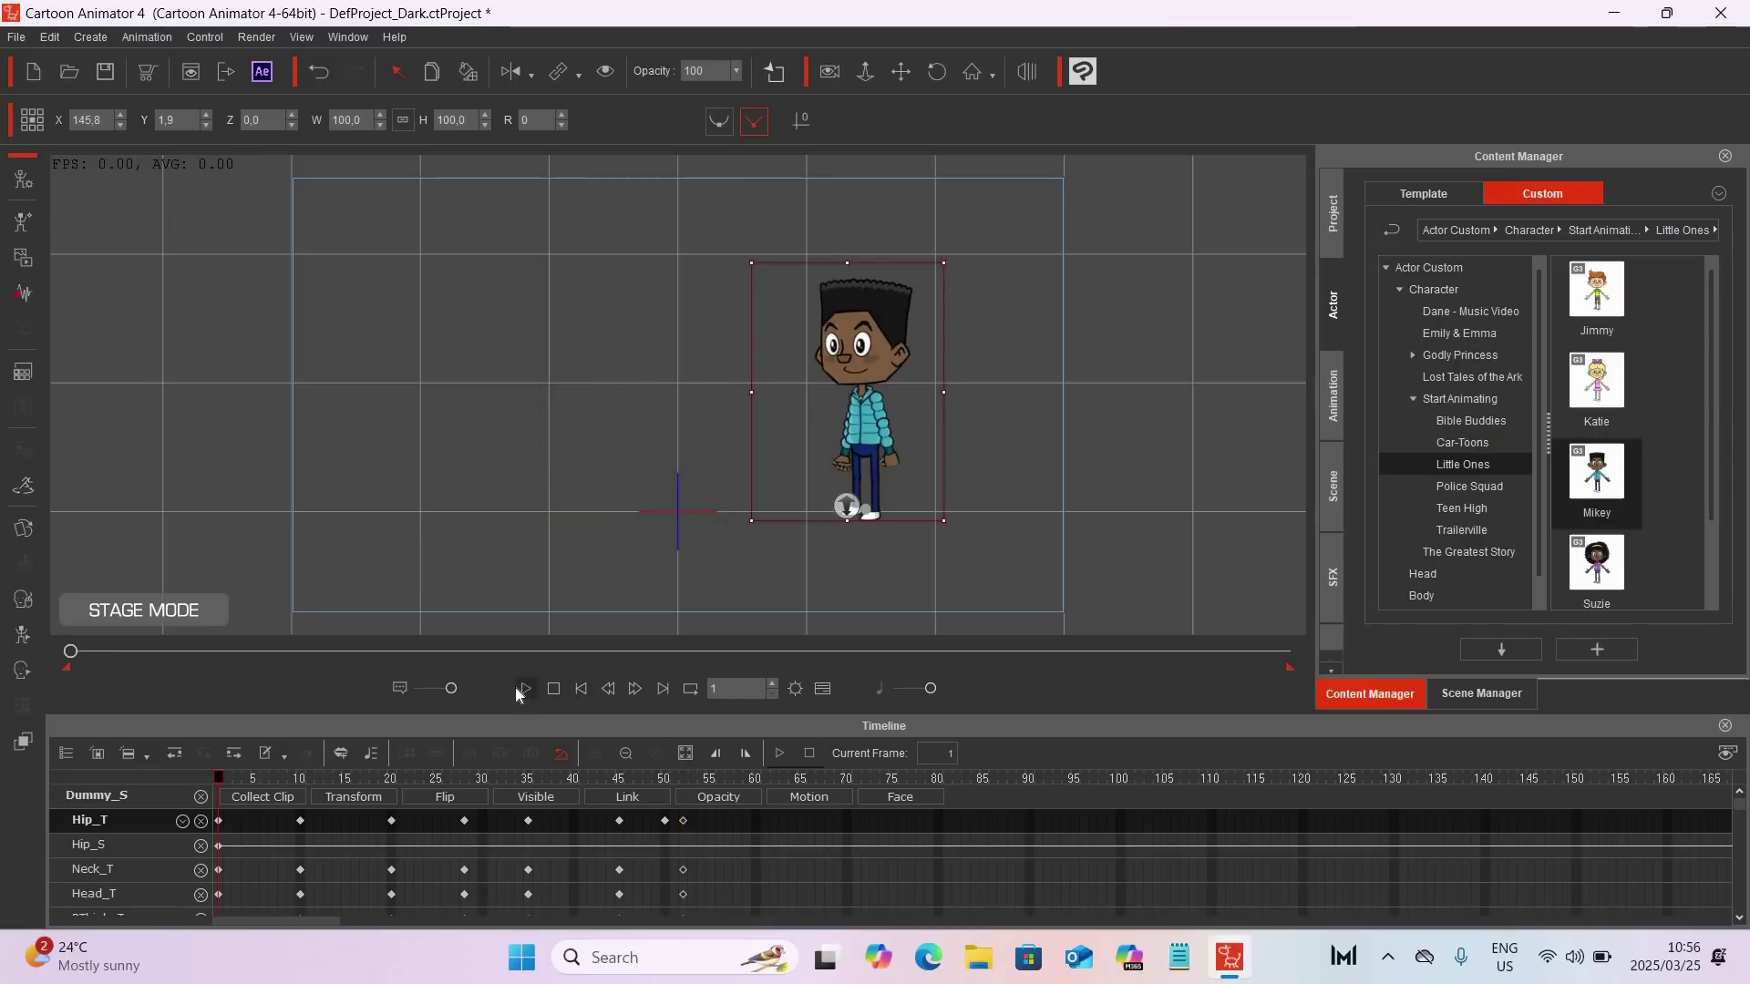
left_click(526, 689)
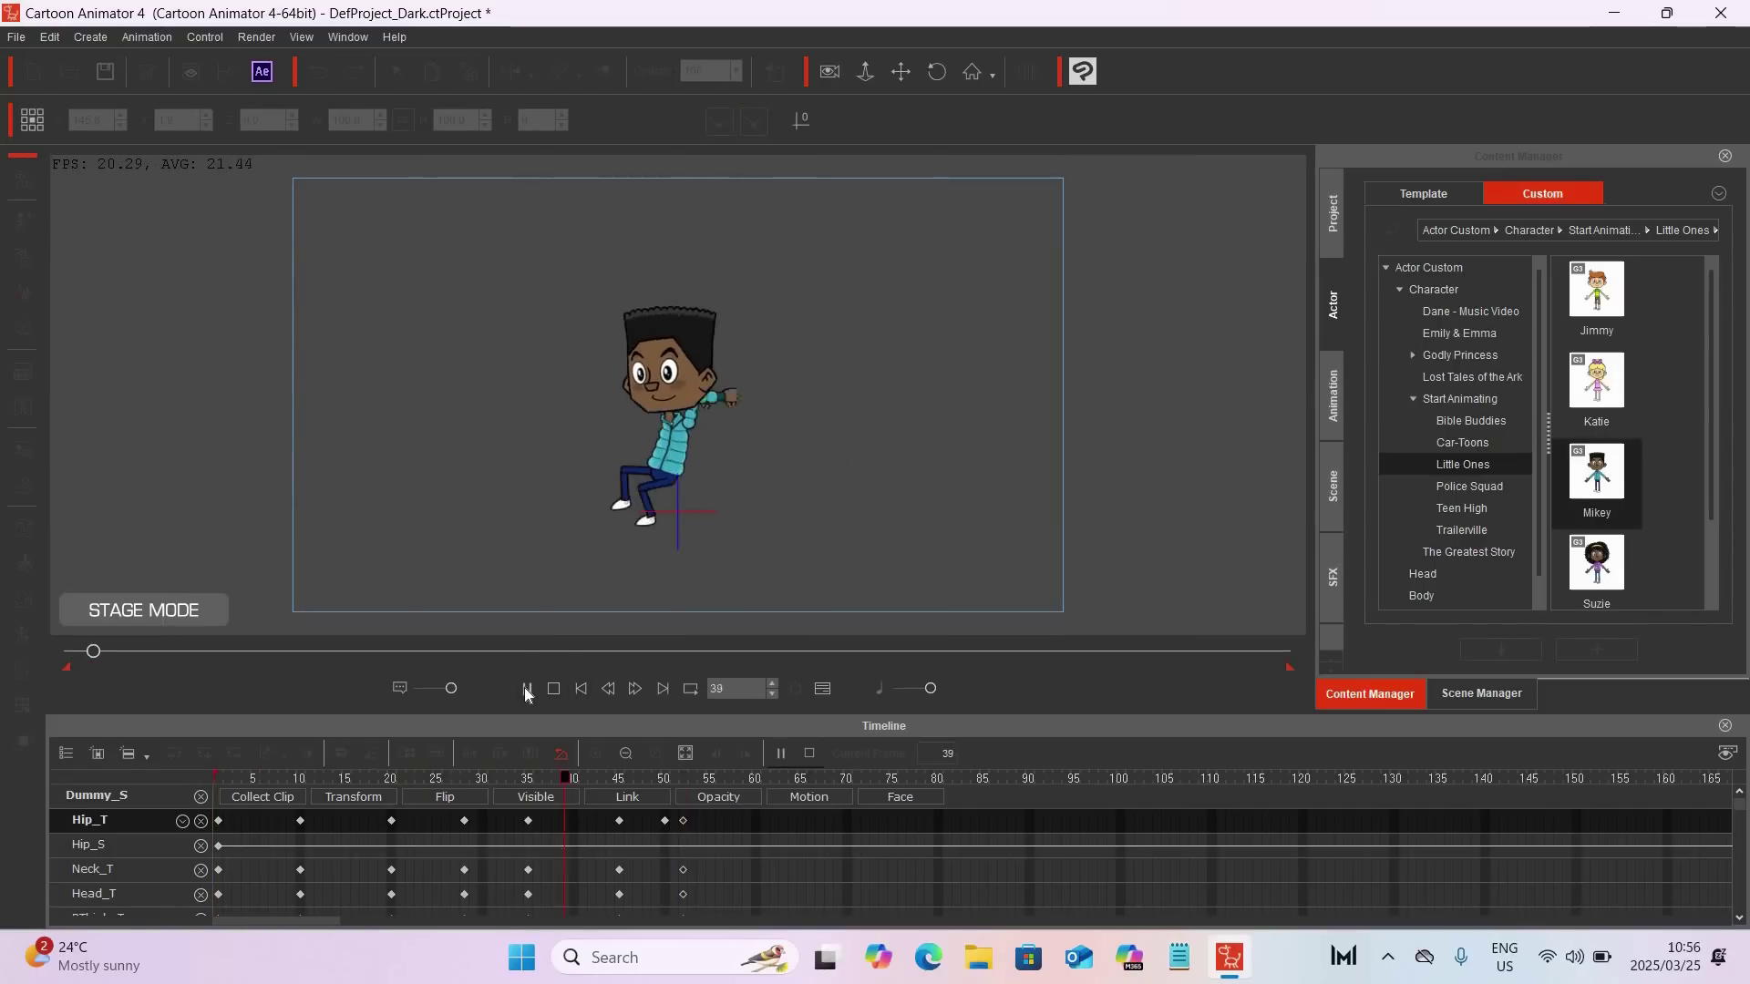
left_click(526, 690)
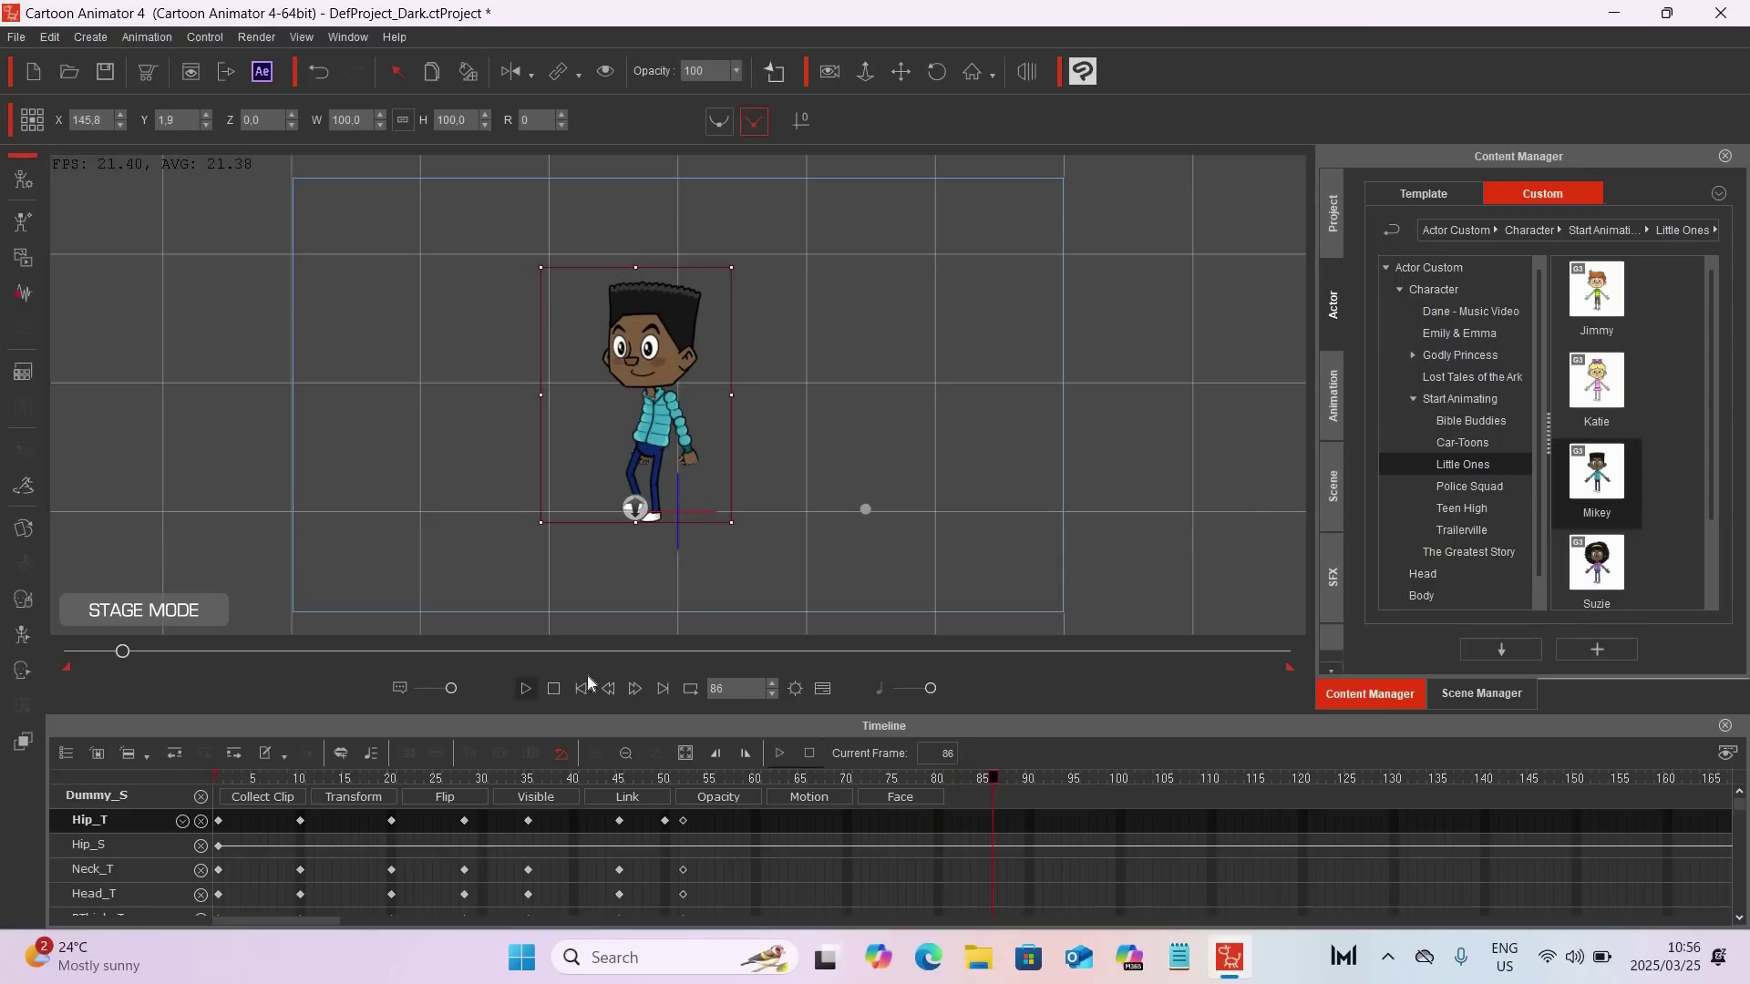
left_click(666, 823)
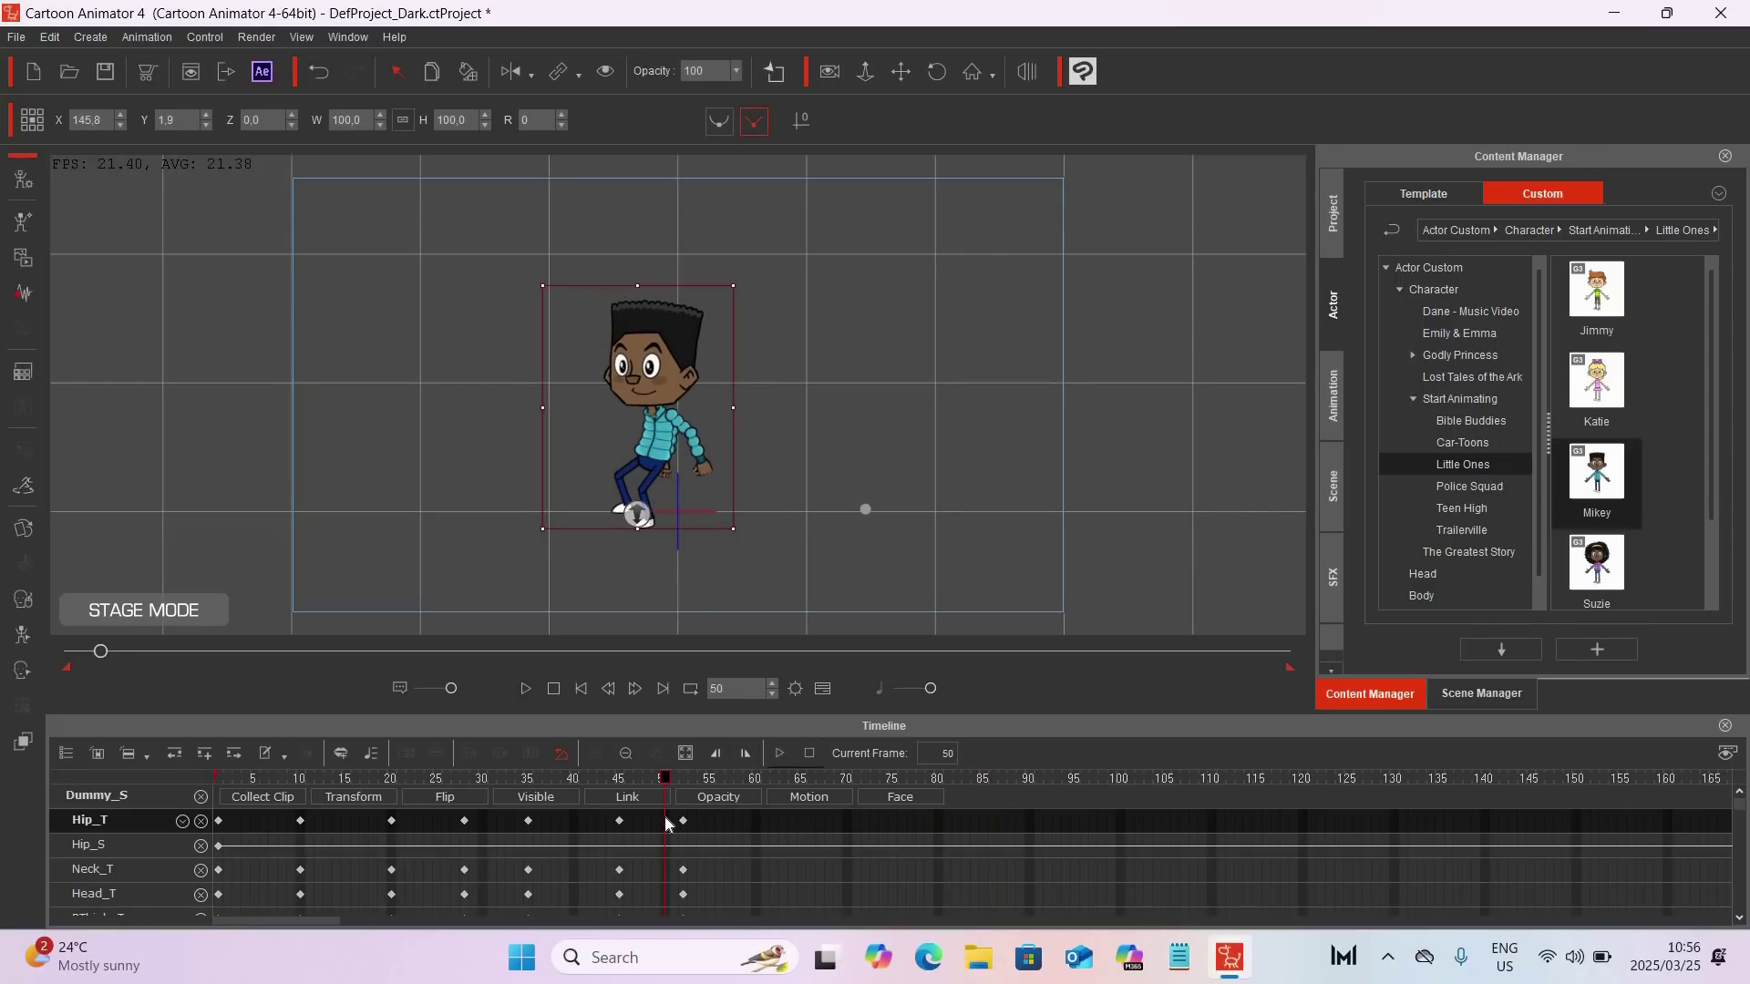
left_click(527, 688)
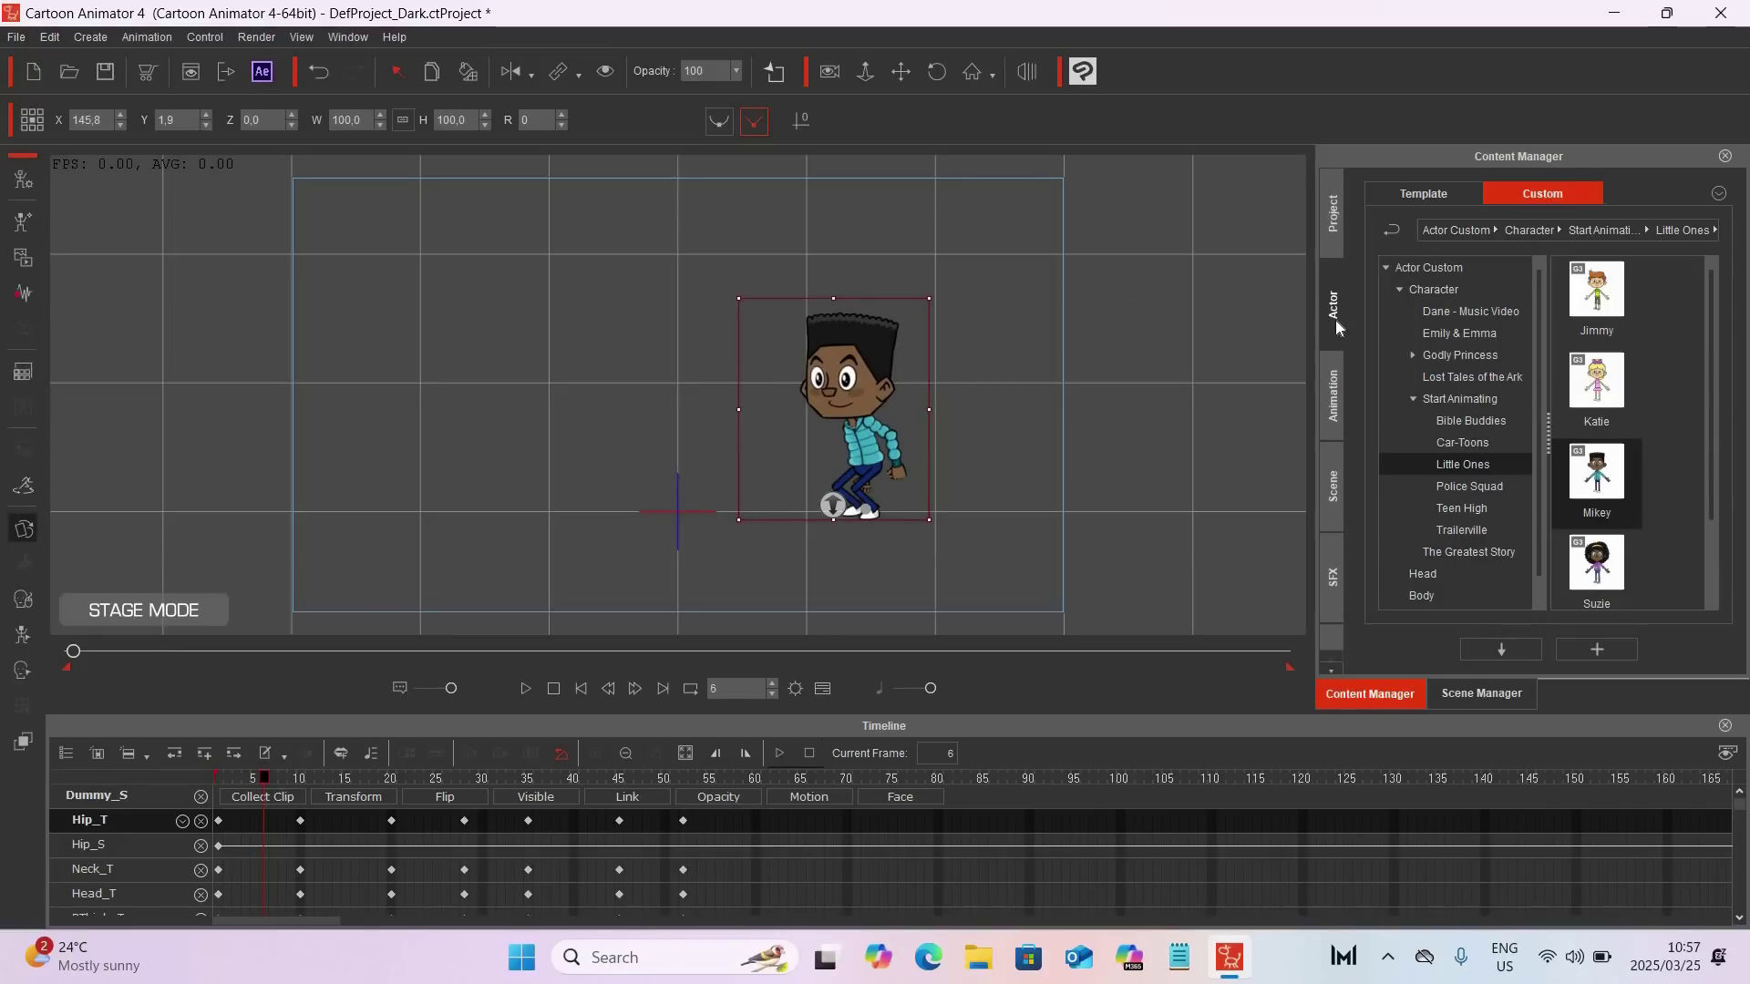
Step: Set the mouth sprite to ShowTeeth at frame 6 in the Sprite Editor
left_click(1423, 267)
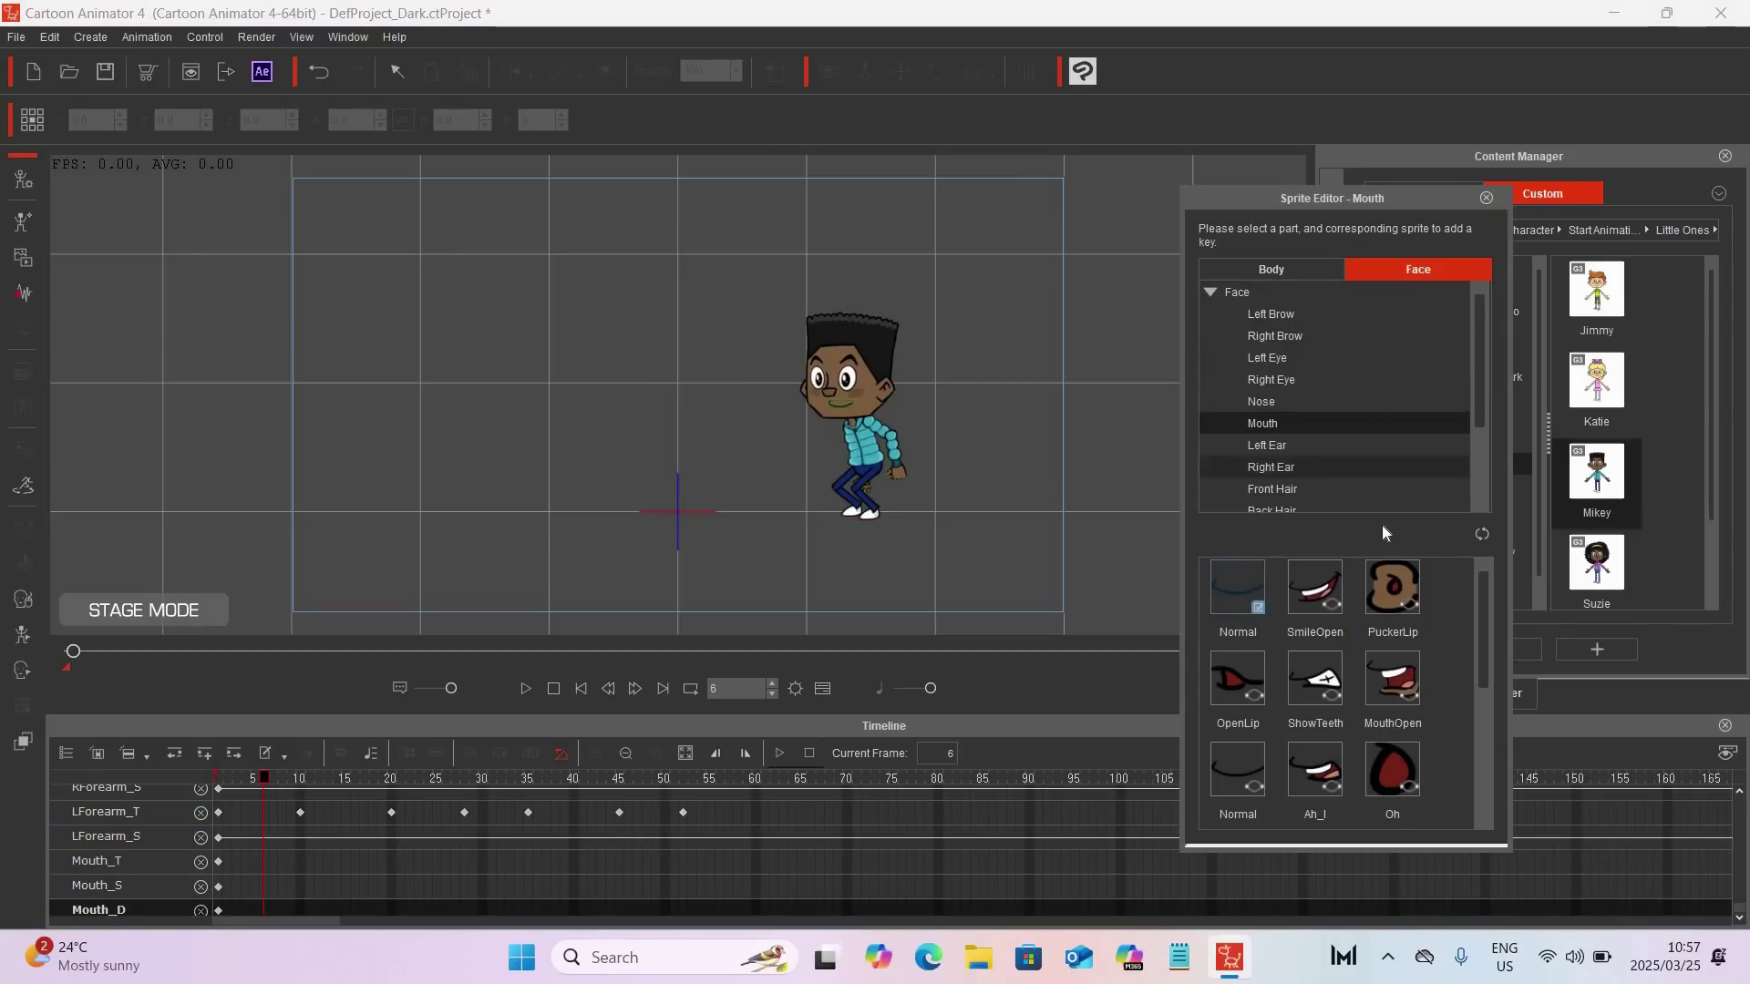
left_click(1315, 684)
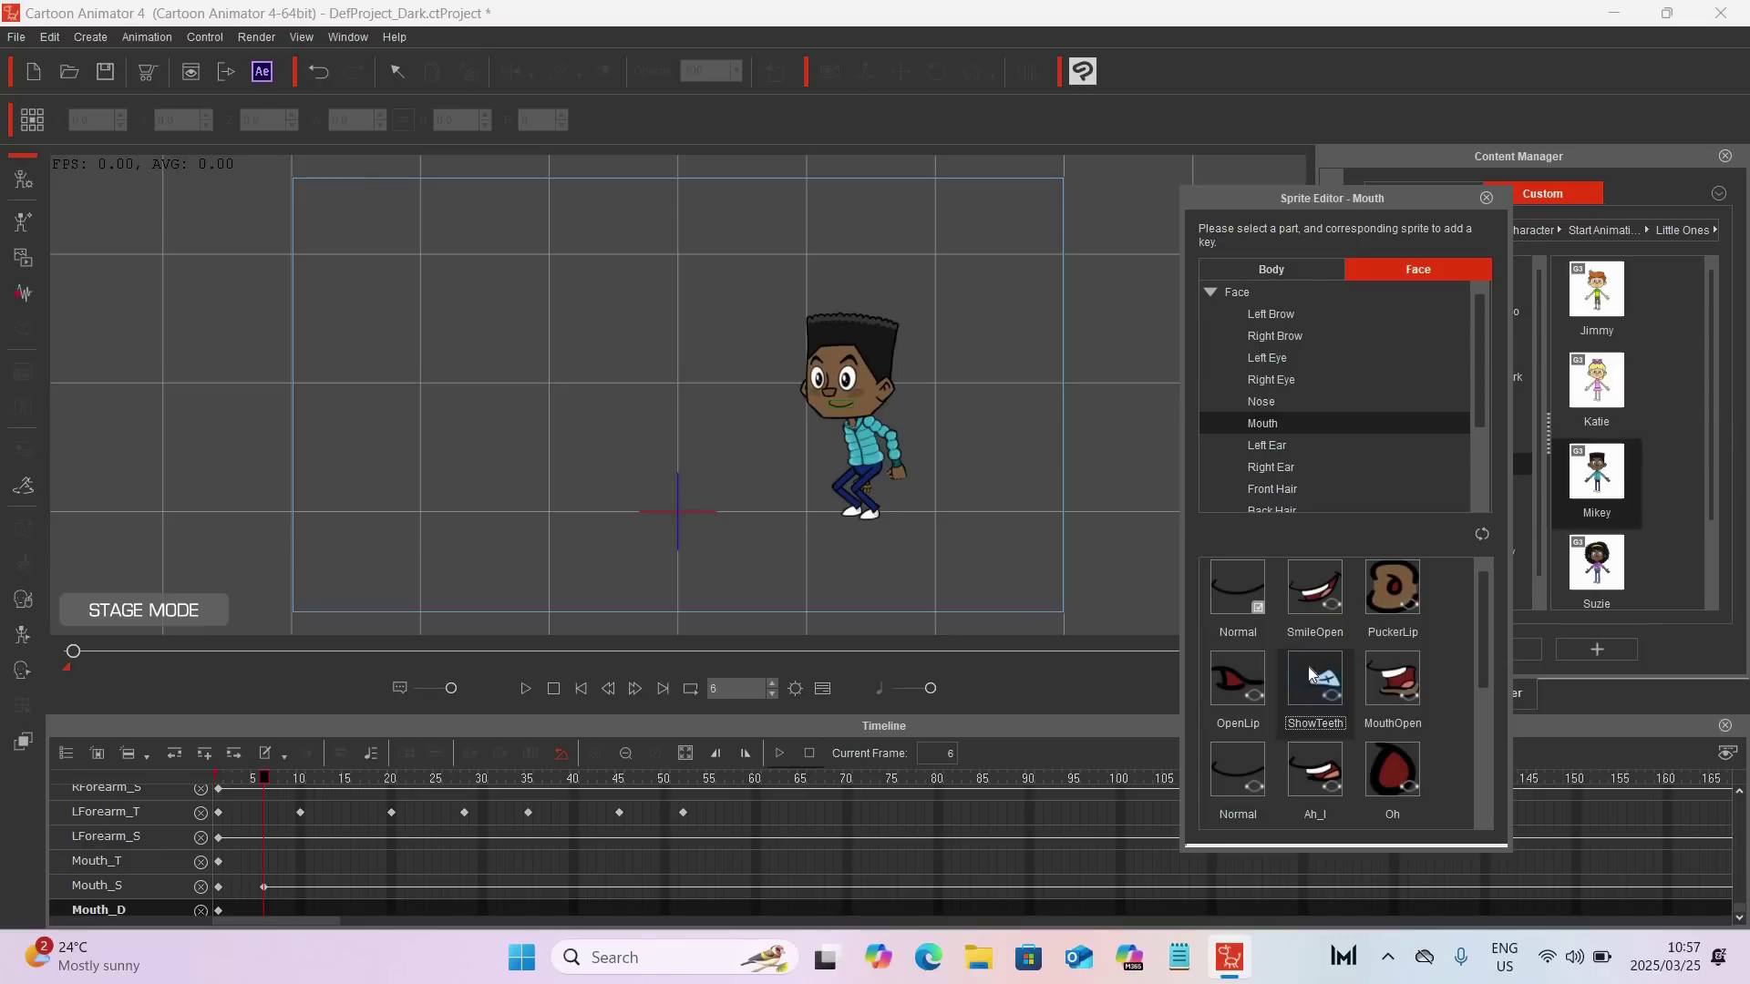
left_click_drag(261, 778, 265, 777)
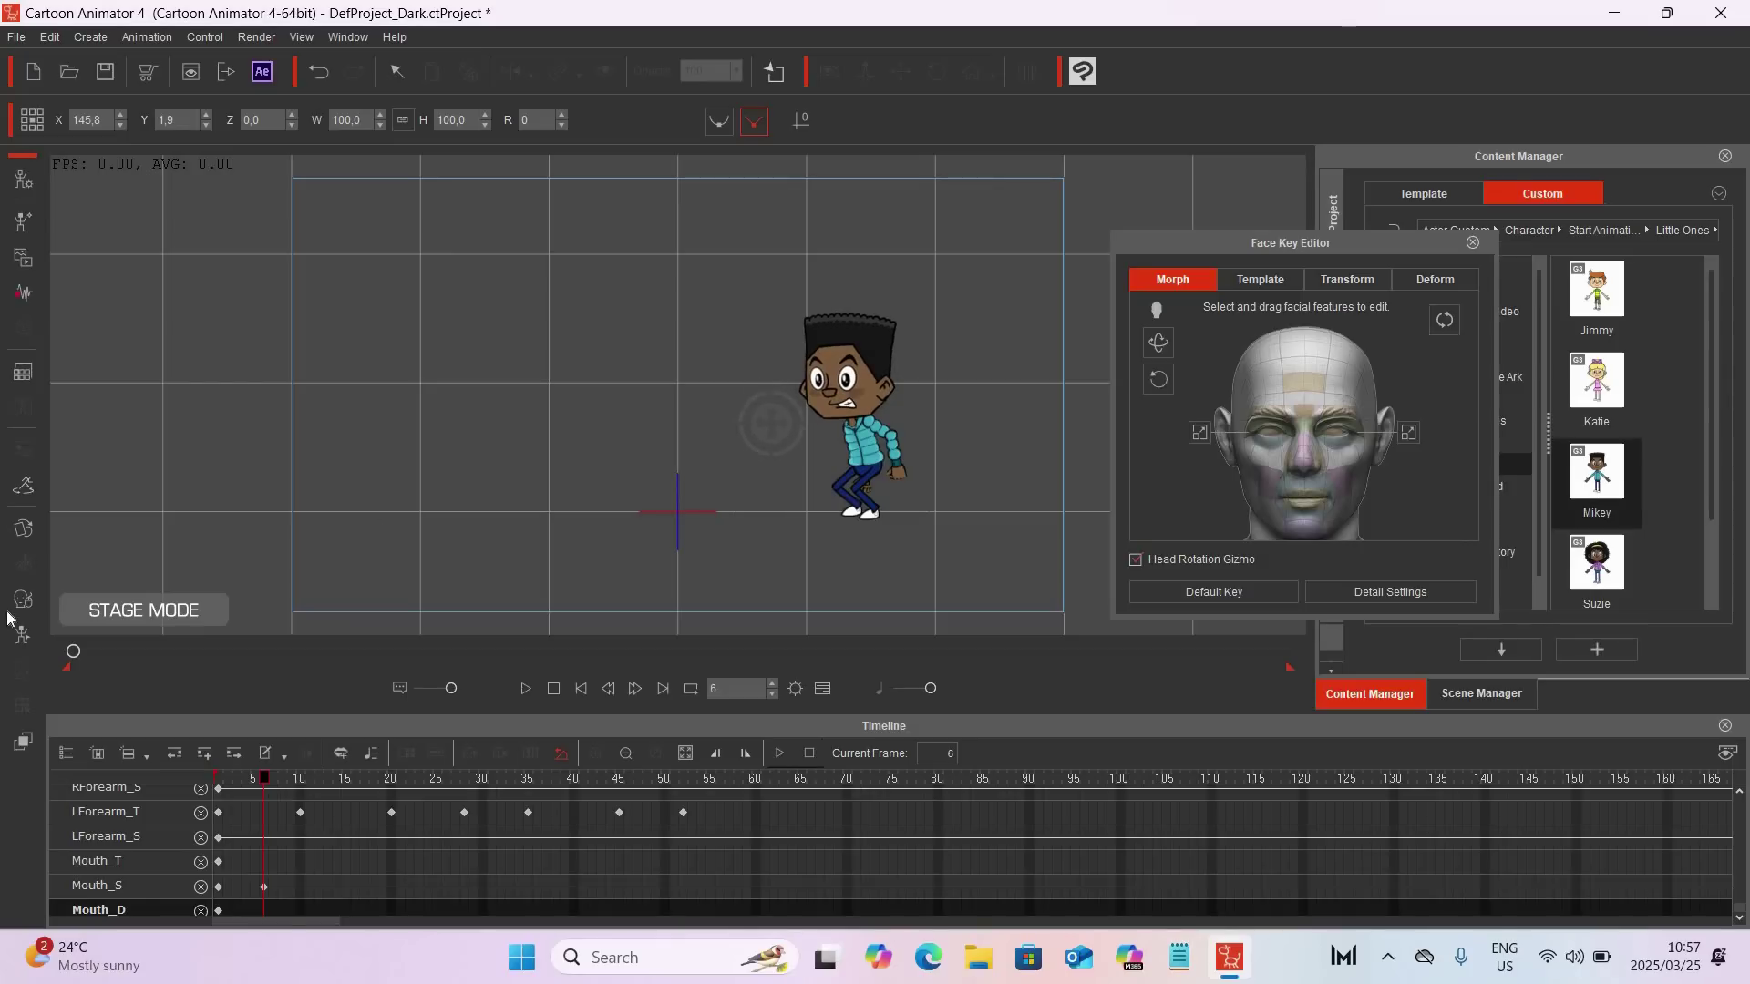
Step: Set the left and right eye sprites to ScareClose at frame 6
left_click(22, 529)
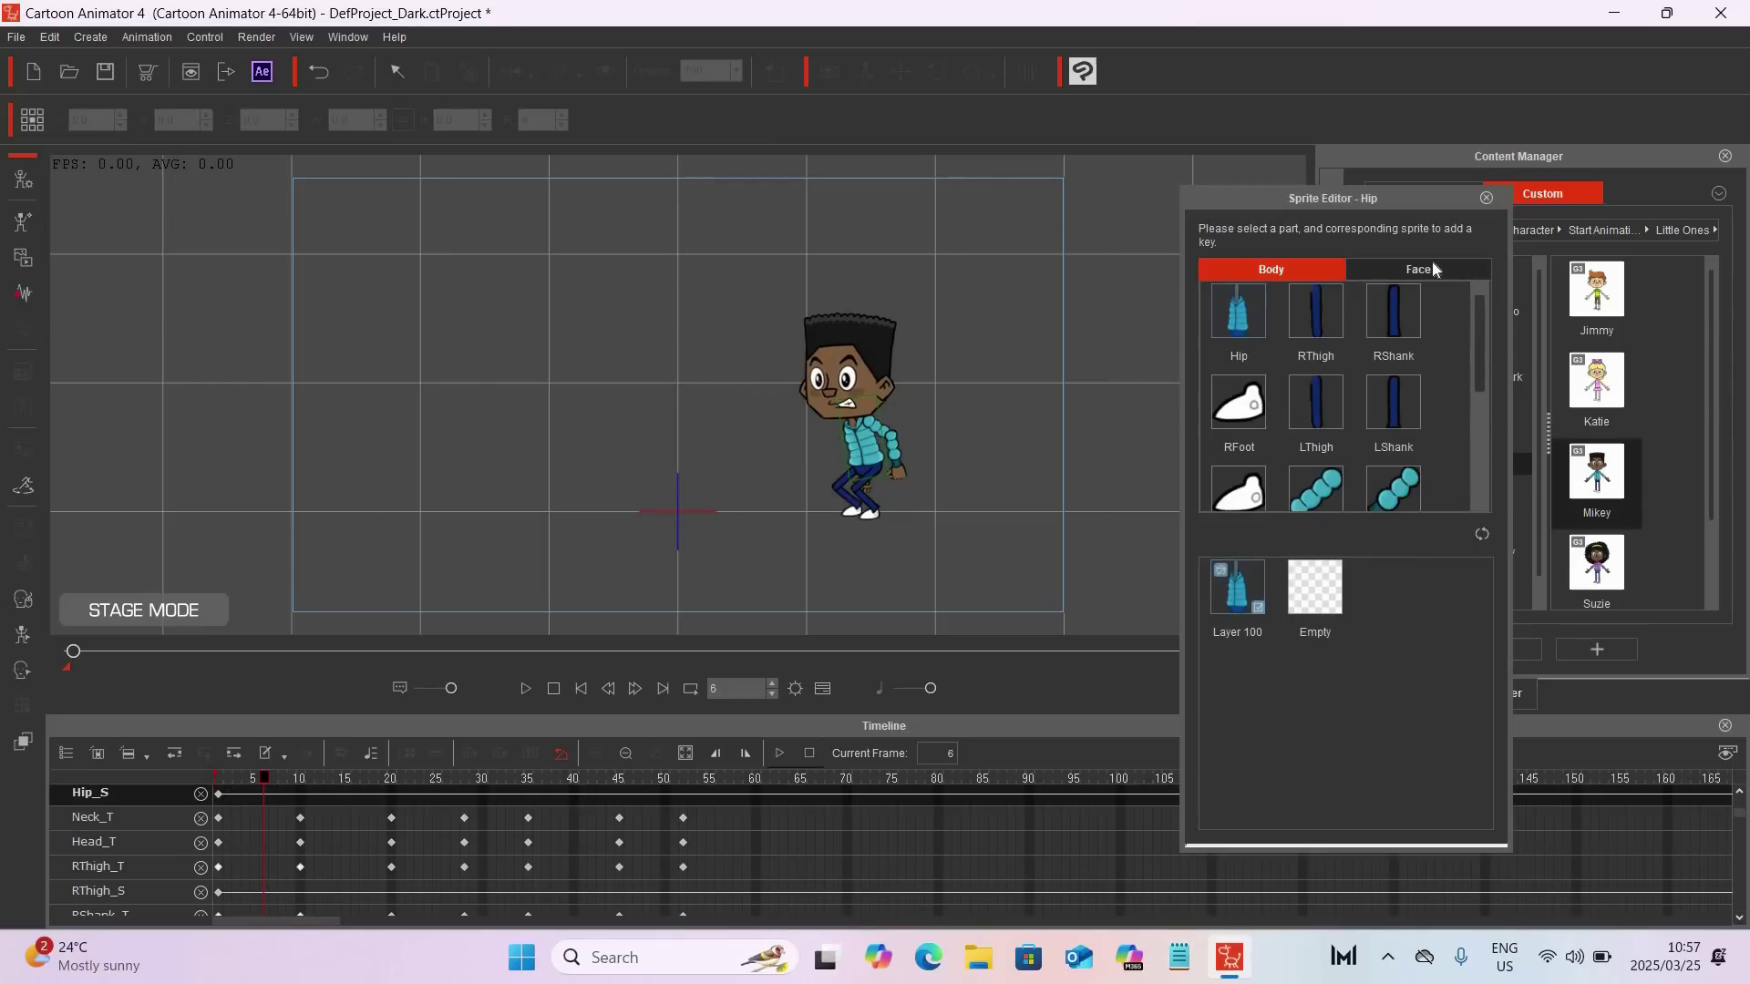
left_click(1432, 269)
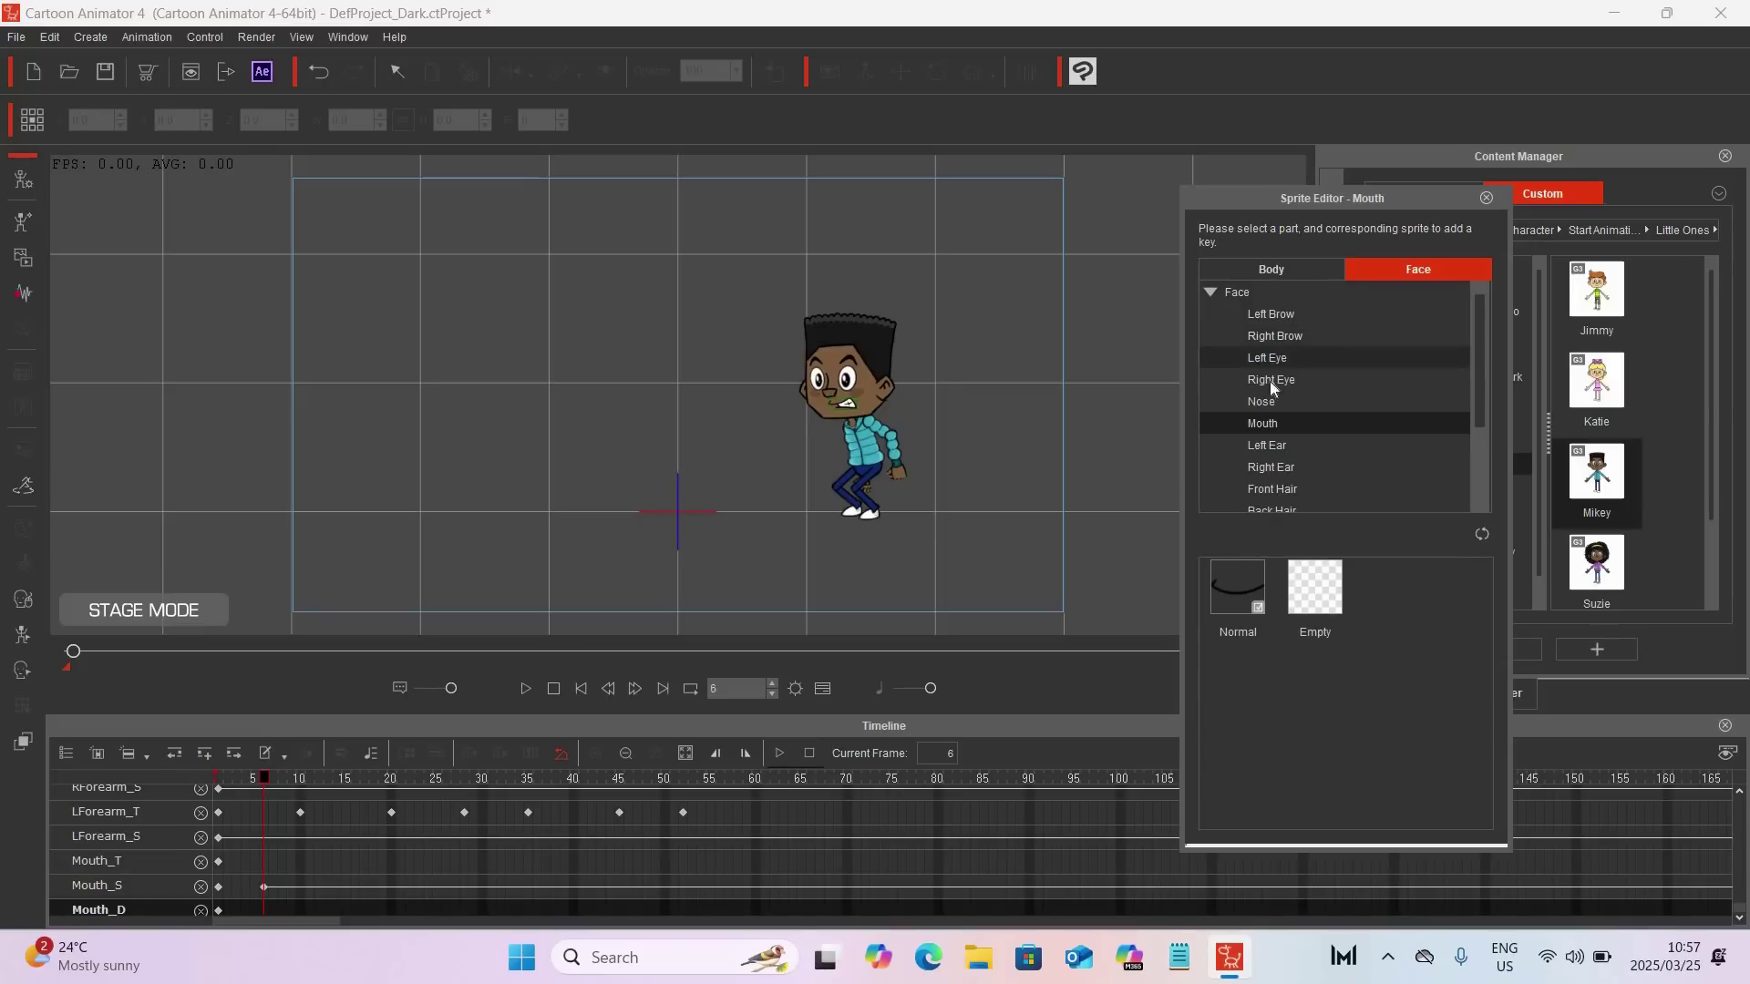
left_click(1267, 357)
left_click(1237, 679)
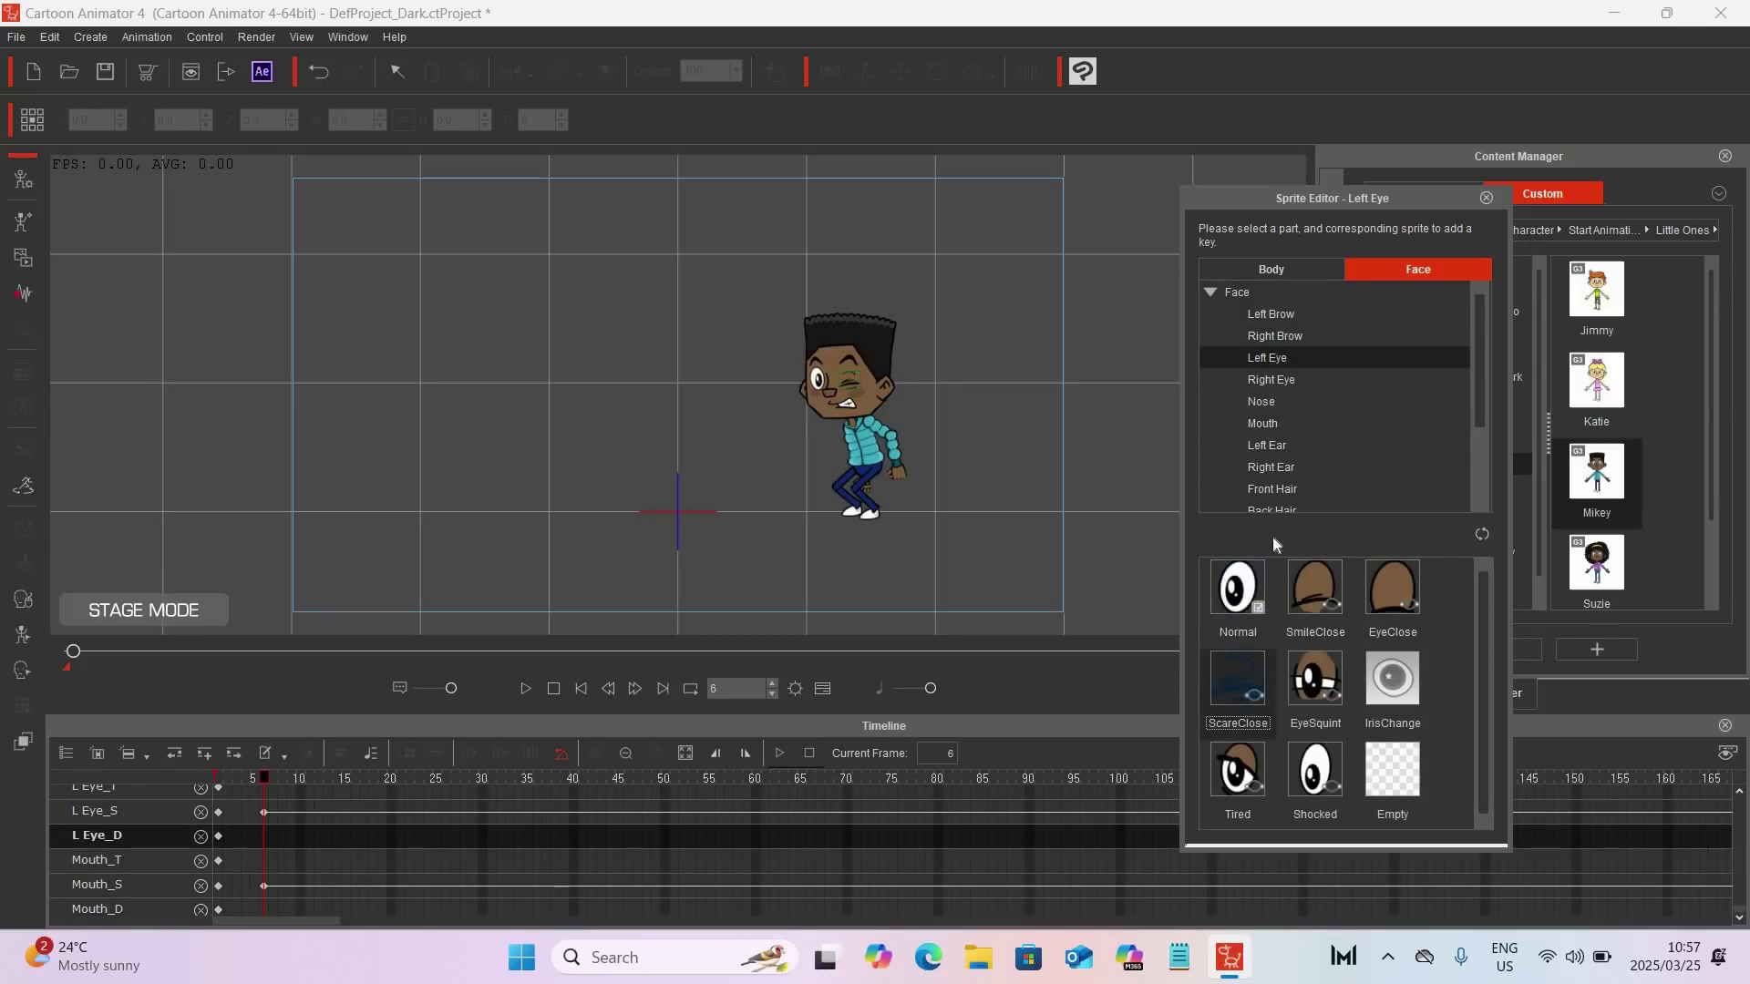
left_click(1285, 379)
left_click(1237, 679)
Step: Set the left and right brow sprites to Lowered at frame 6
left_click(1285, 315)
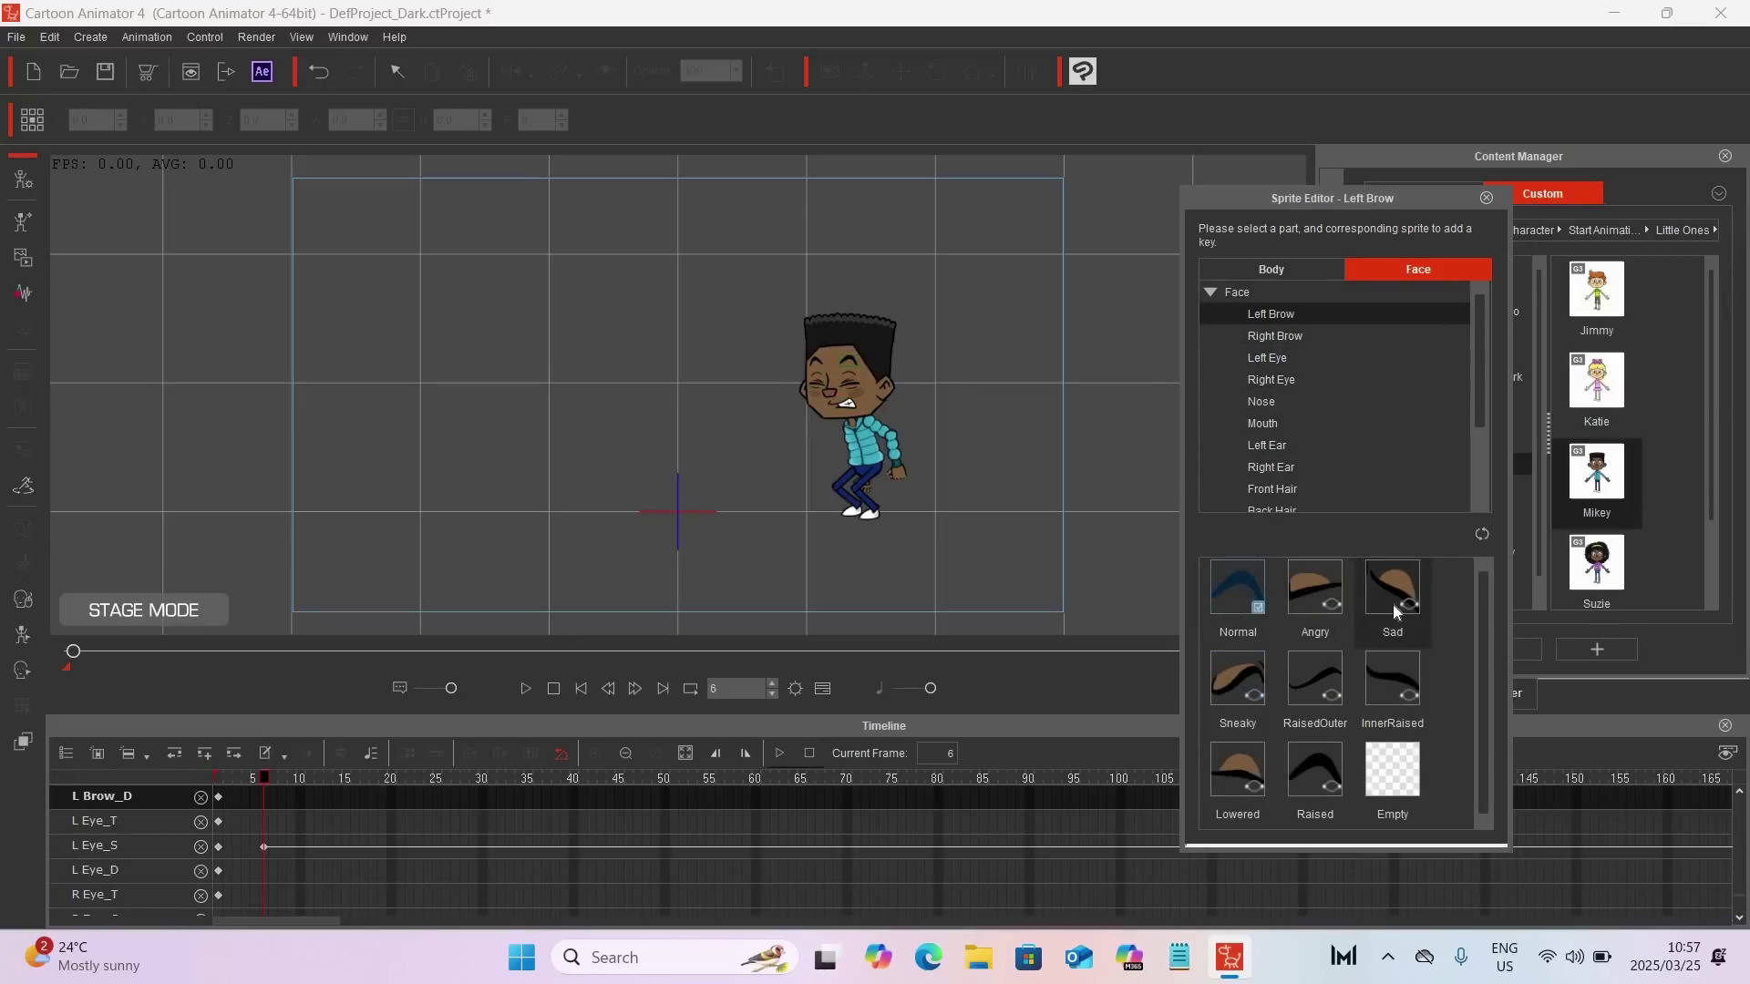
left_click(1237, 768)
left_click(1275, 336)
left_click(1234, 785)
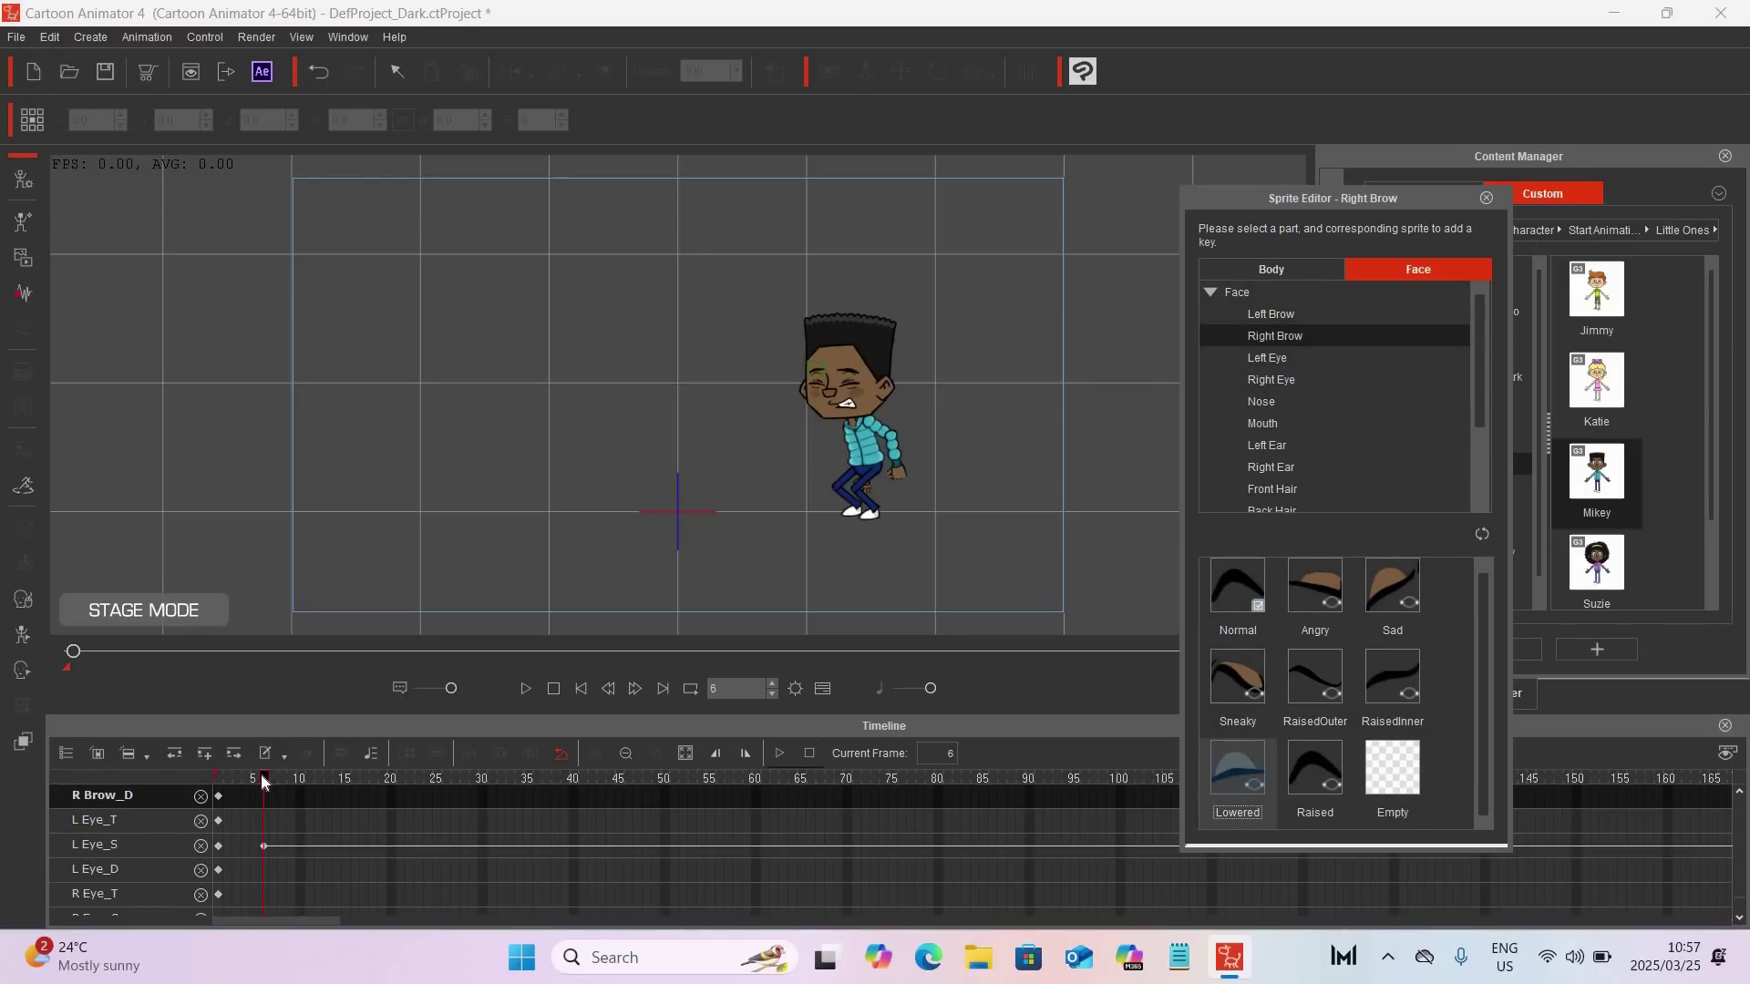
Step: Set the right and left brow sprites to Raised at frame 16
left_click_drag(265, 782, 355, 787)
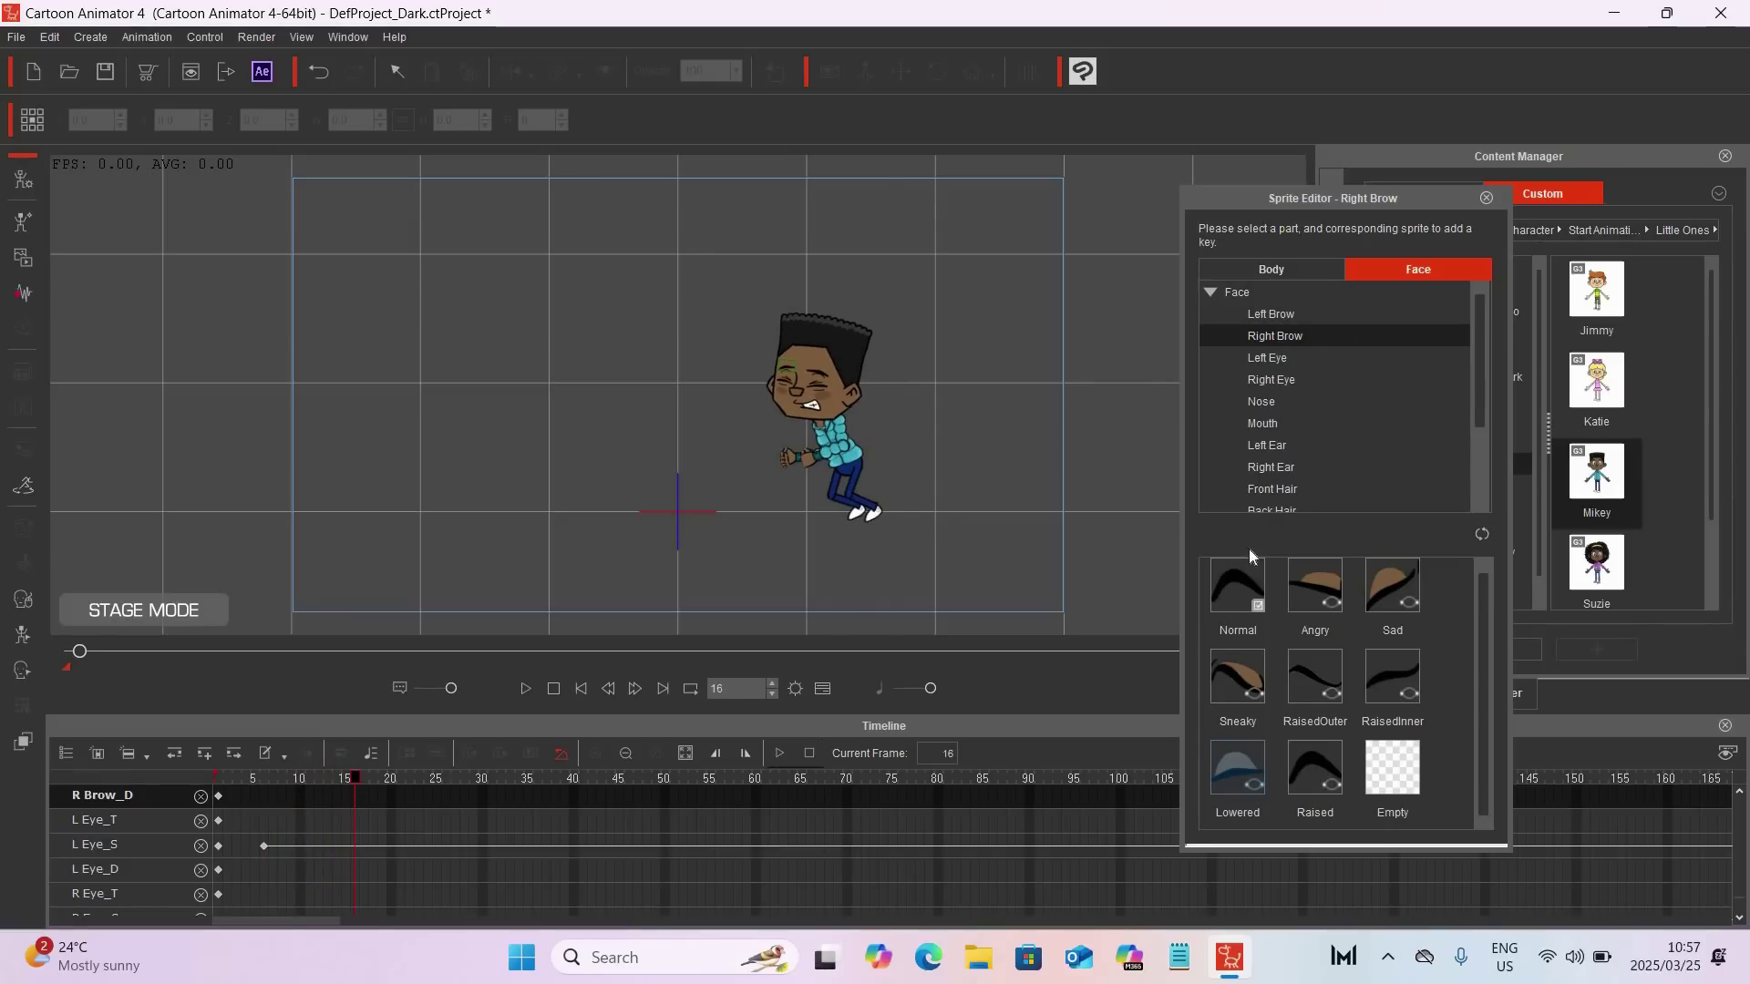
left_click(1318, 775)
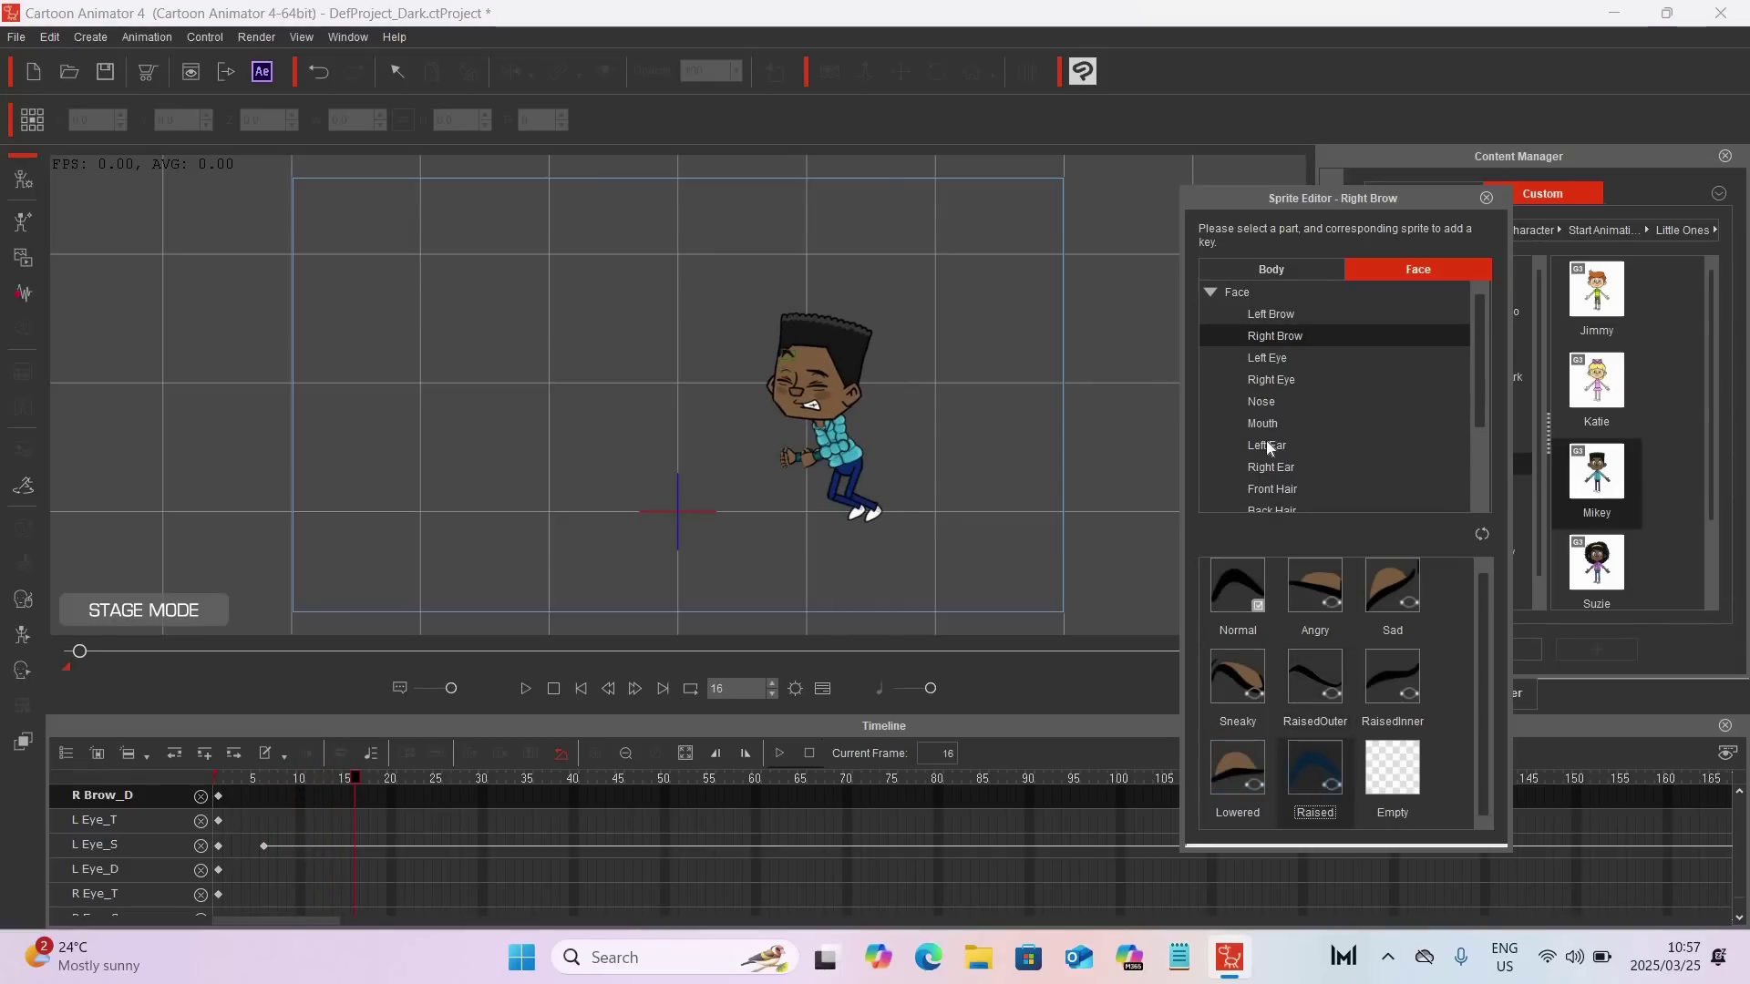
left_click(1275, 312)
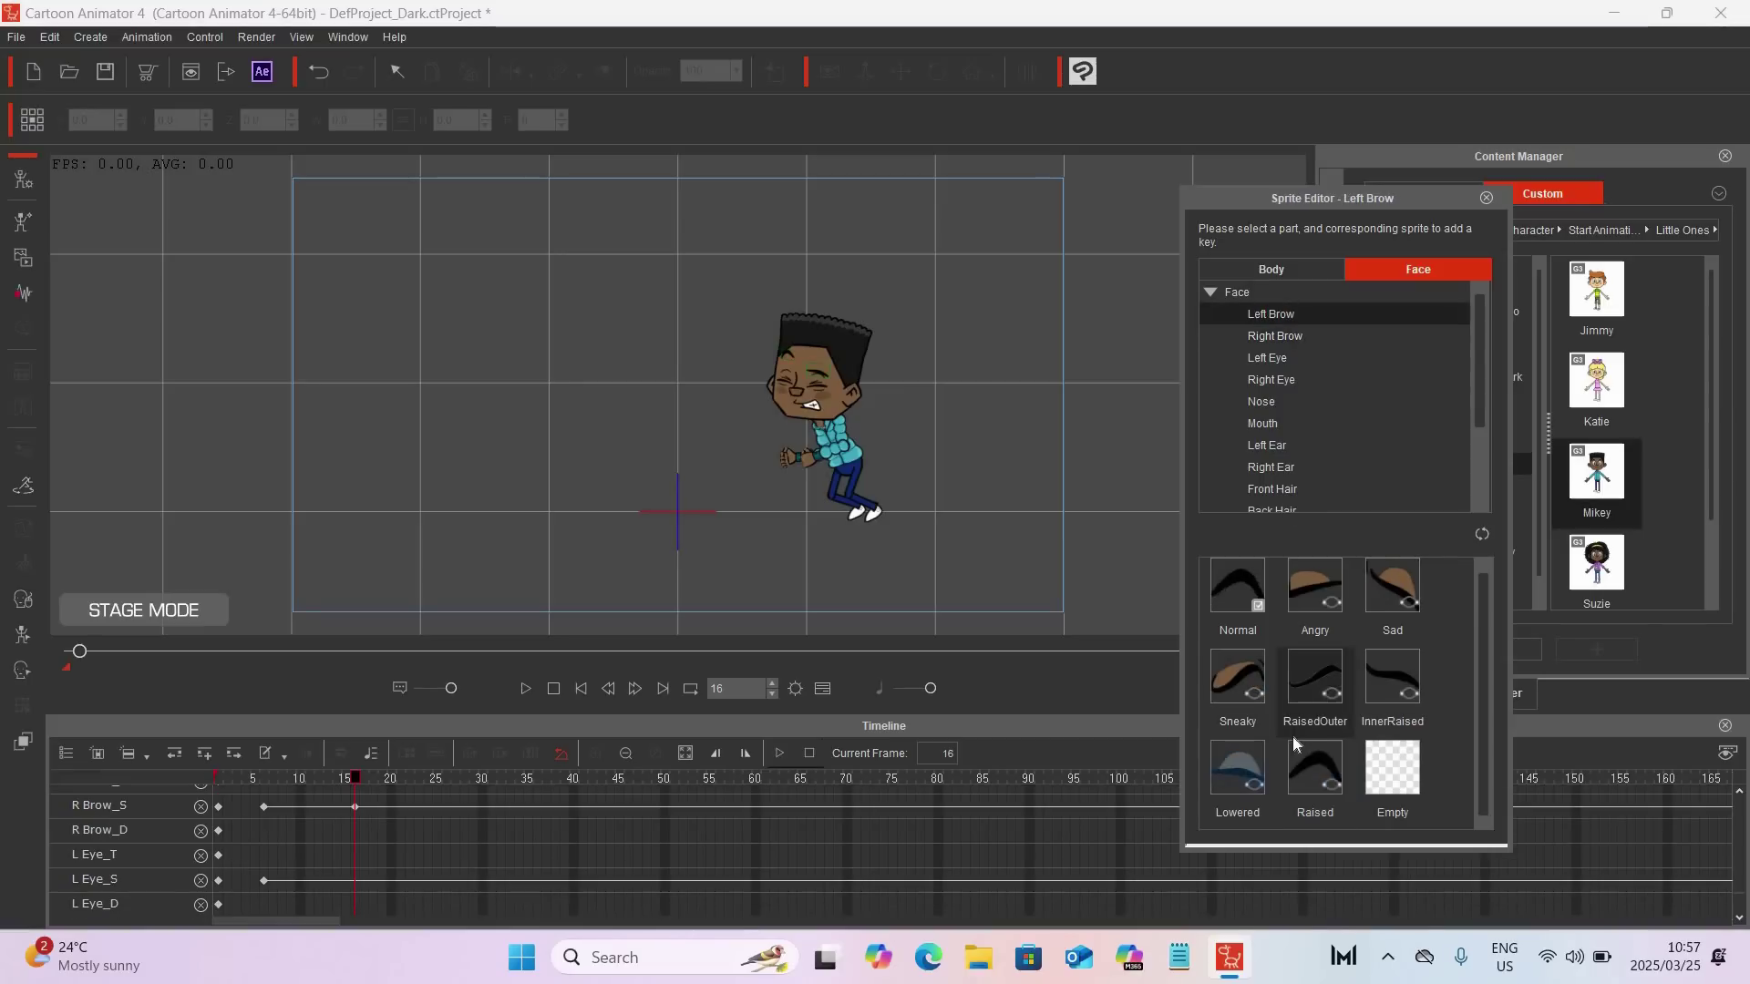
left_click(1259, 338)
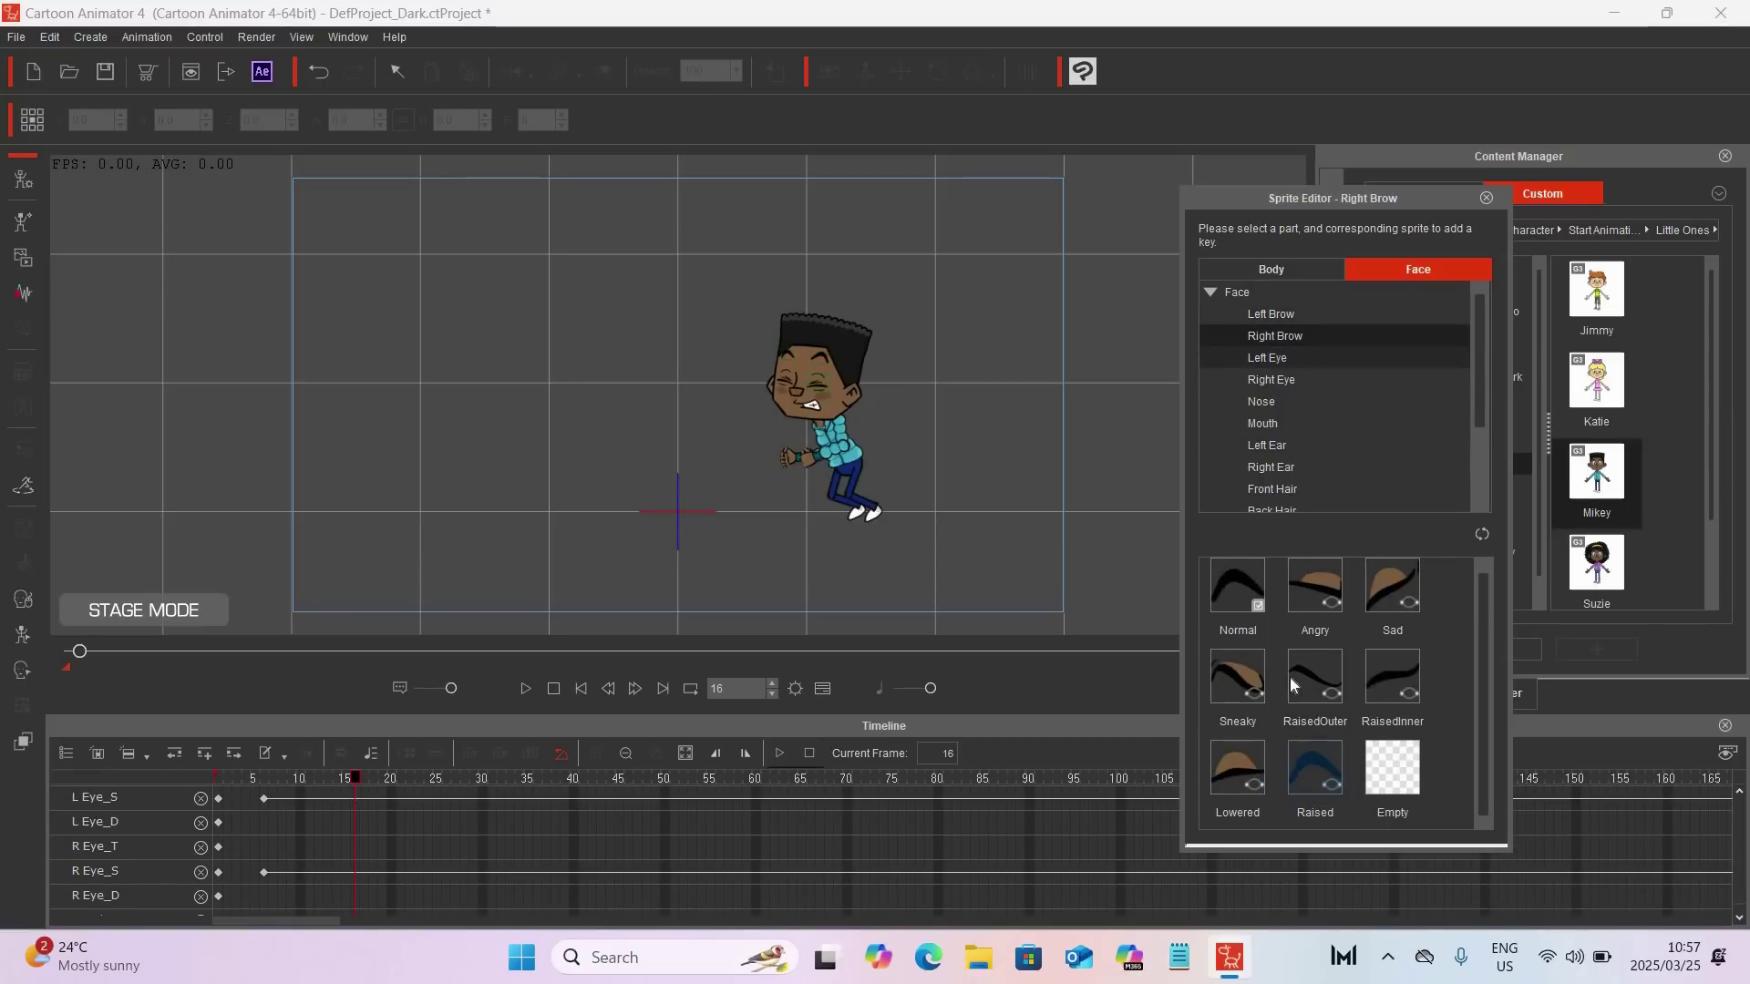
Step: Set both eye sprites to Normal and the mouth sprite to MouthOpen at frame 16
left_click(1269, 358)
left_click(1239, 592)
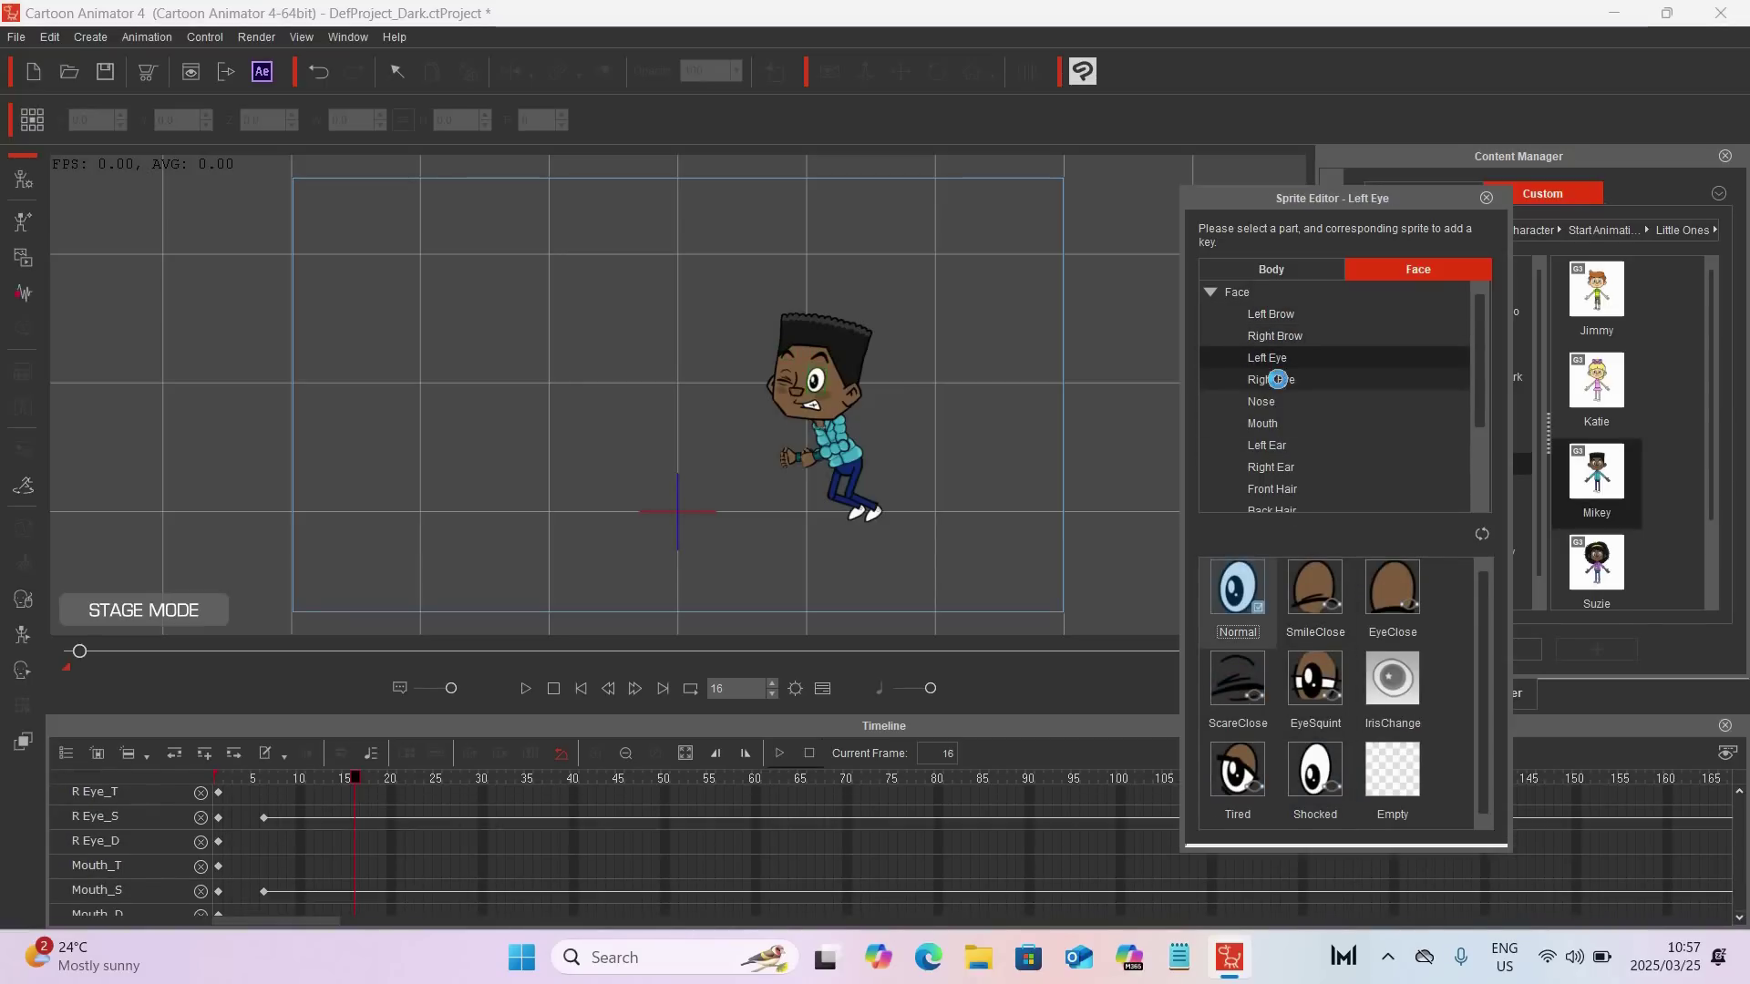
left_click(1238, 594)
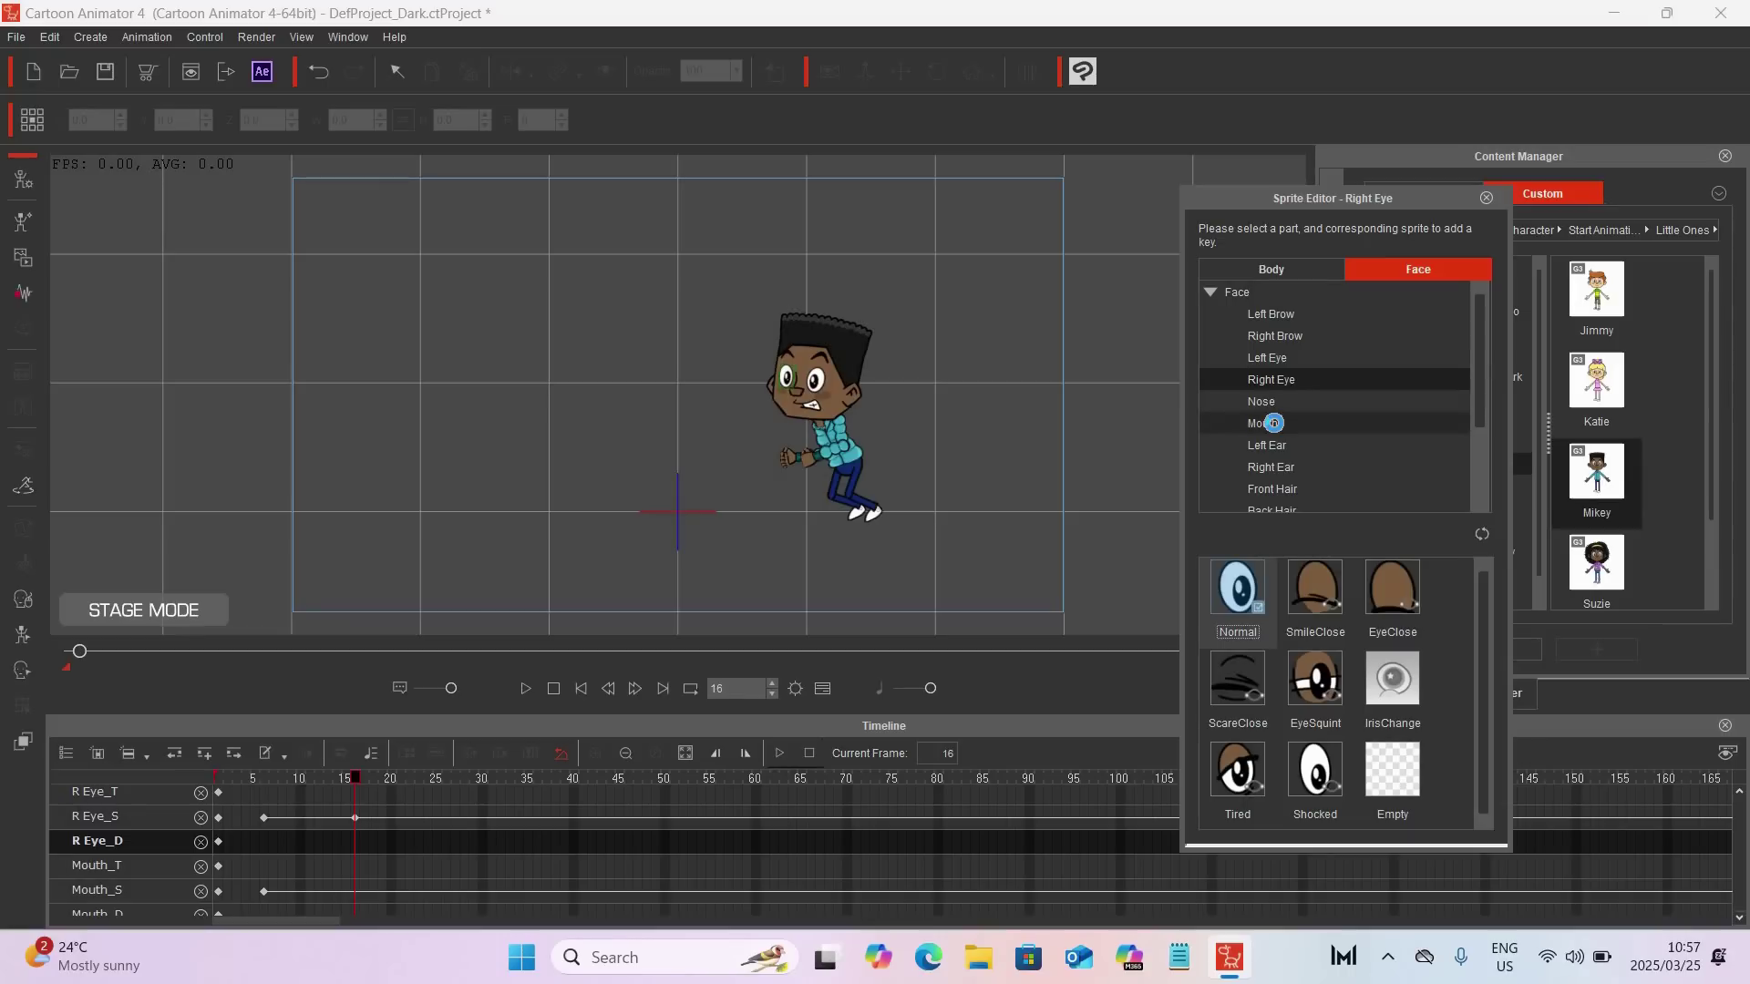
left_click(1262, 423)
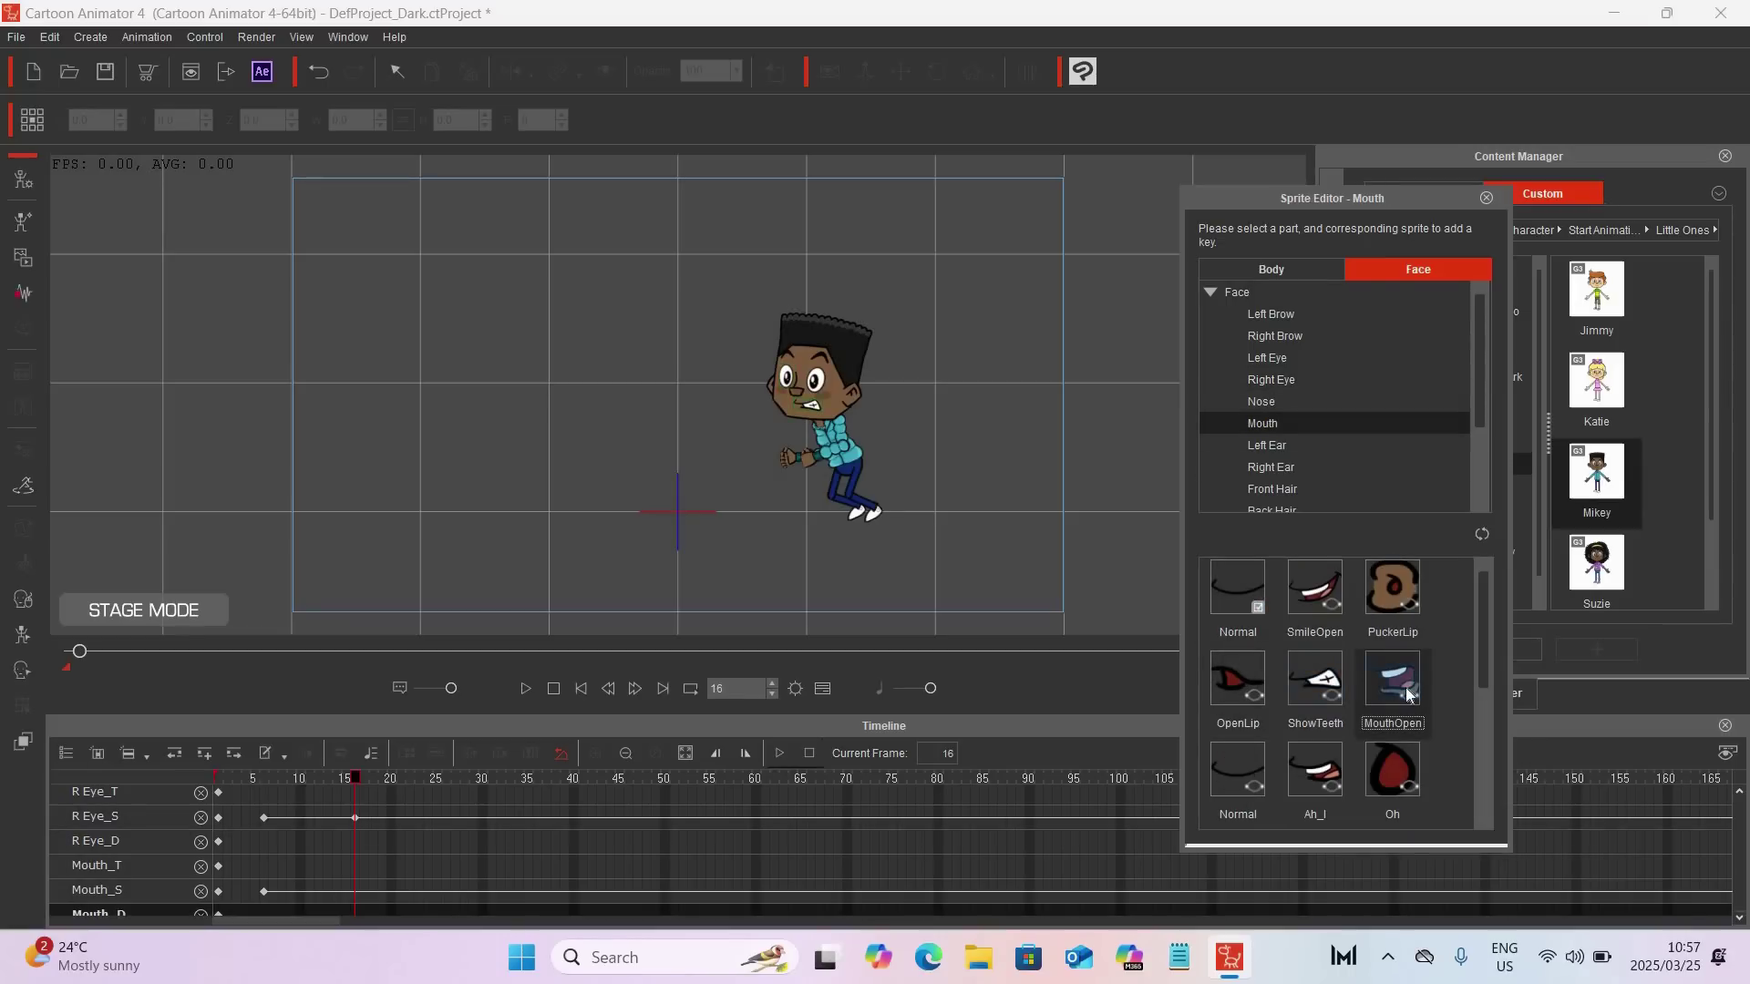
Step: Set the mouth sprite to ShowTeeth and both eye sprites to ScareClose at frame 38
left_click_drag(363, 776, 556, 798)
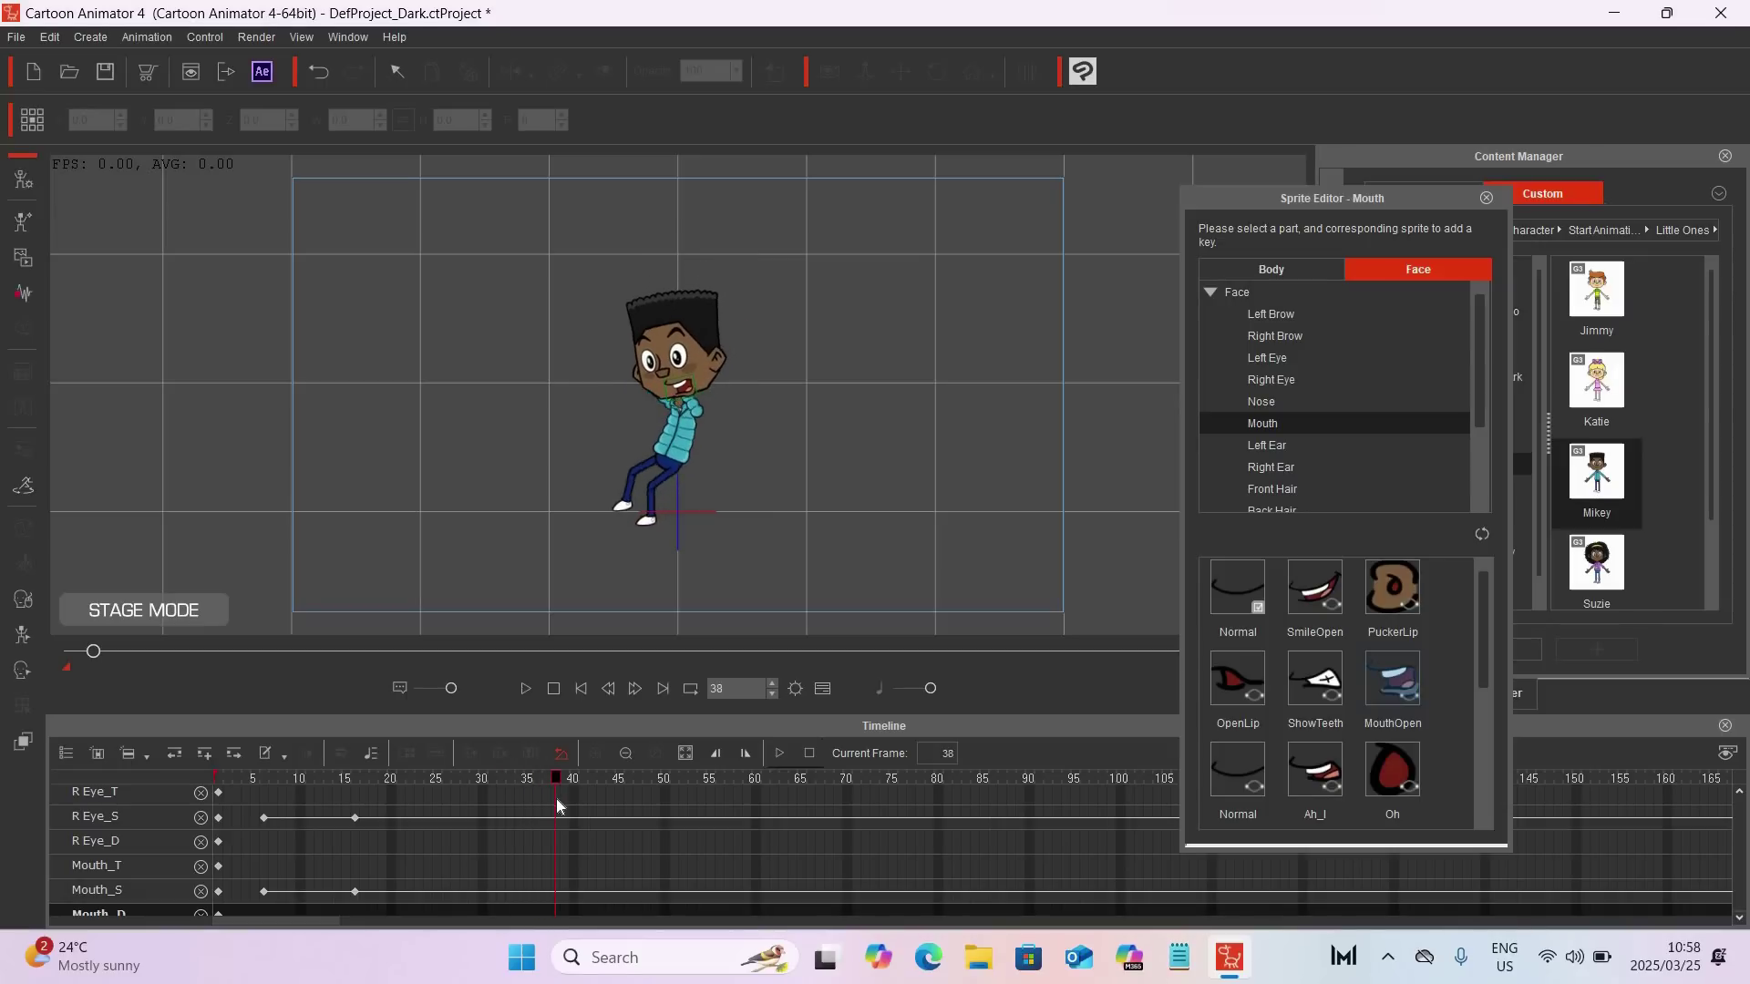
left_click(1315, 679)
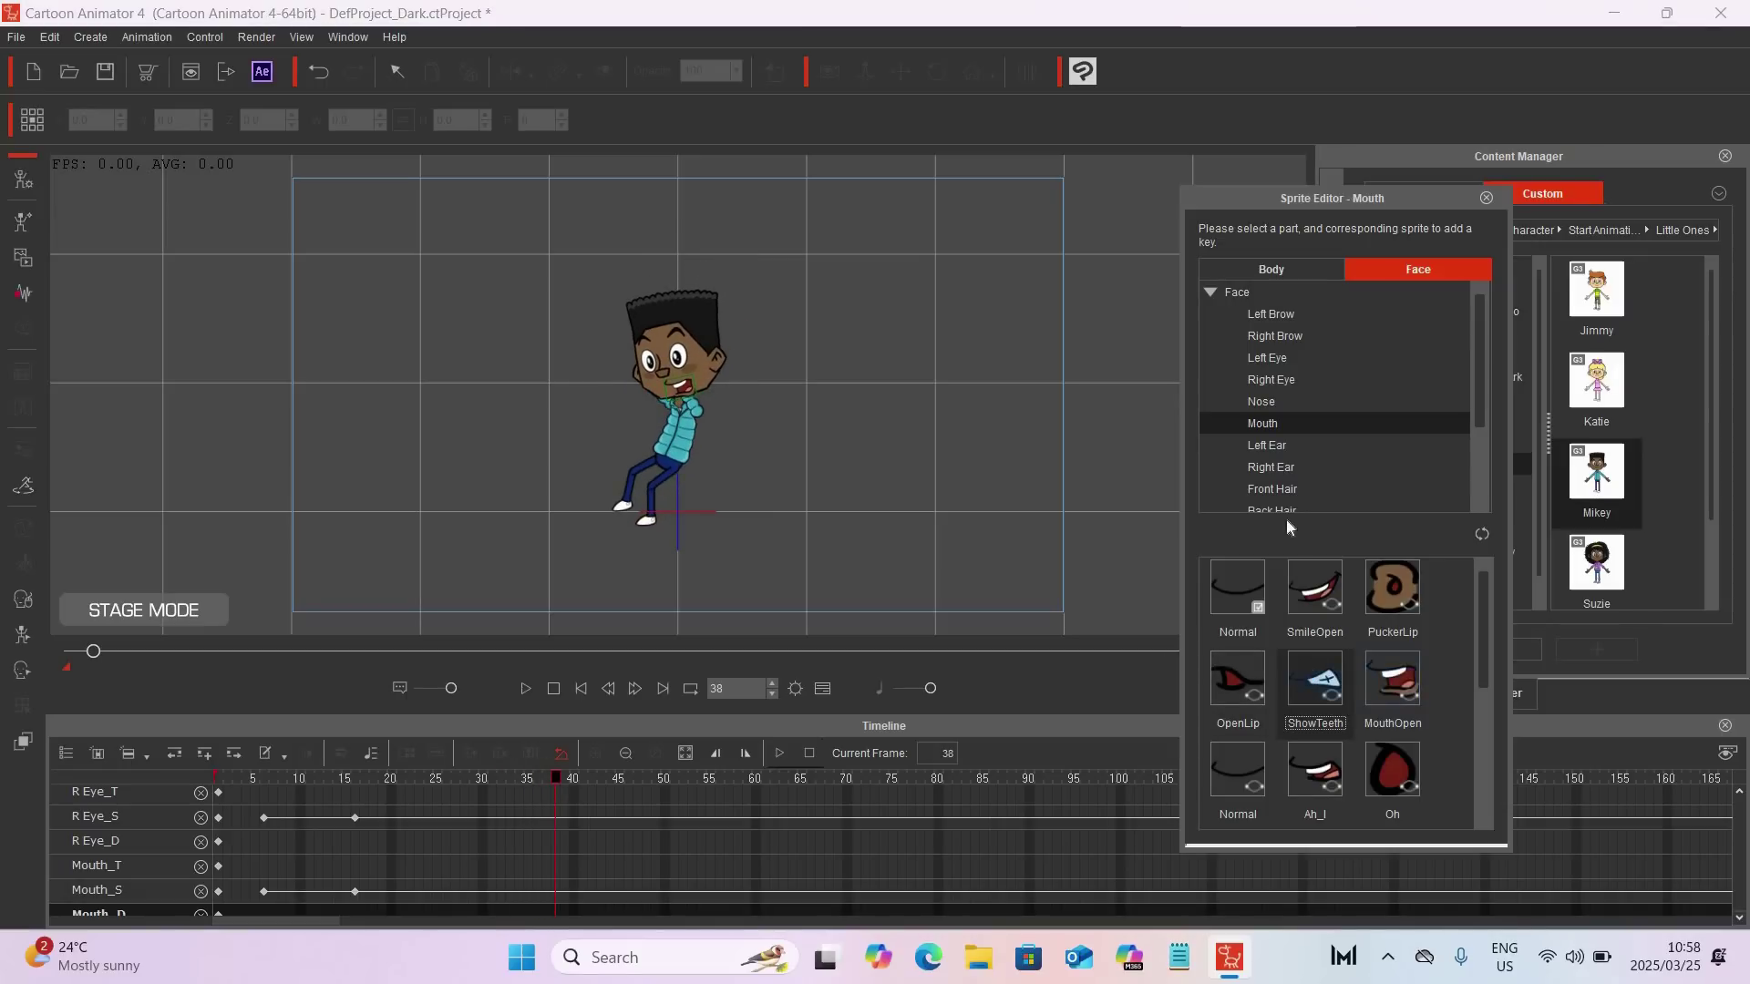
left_click(1241, 680)
left_click(1272, 377)
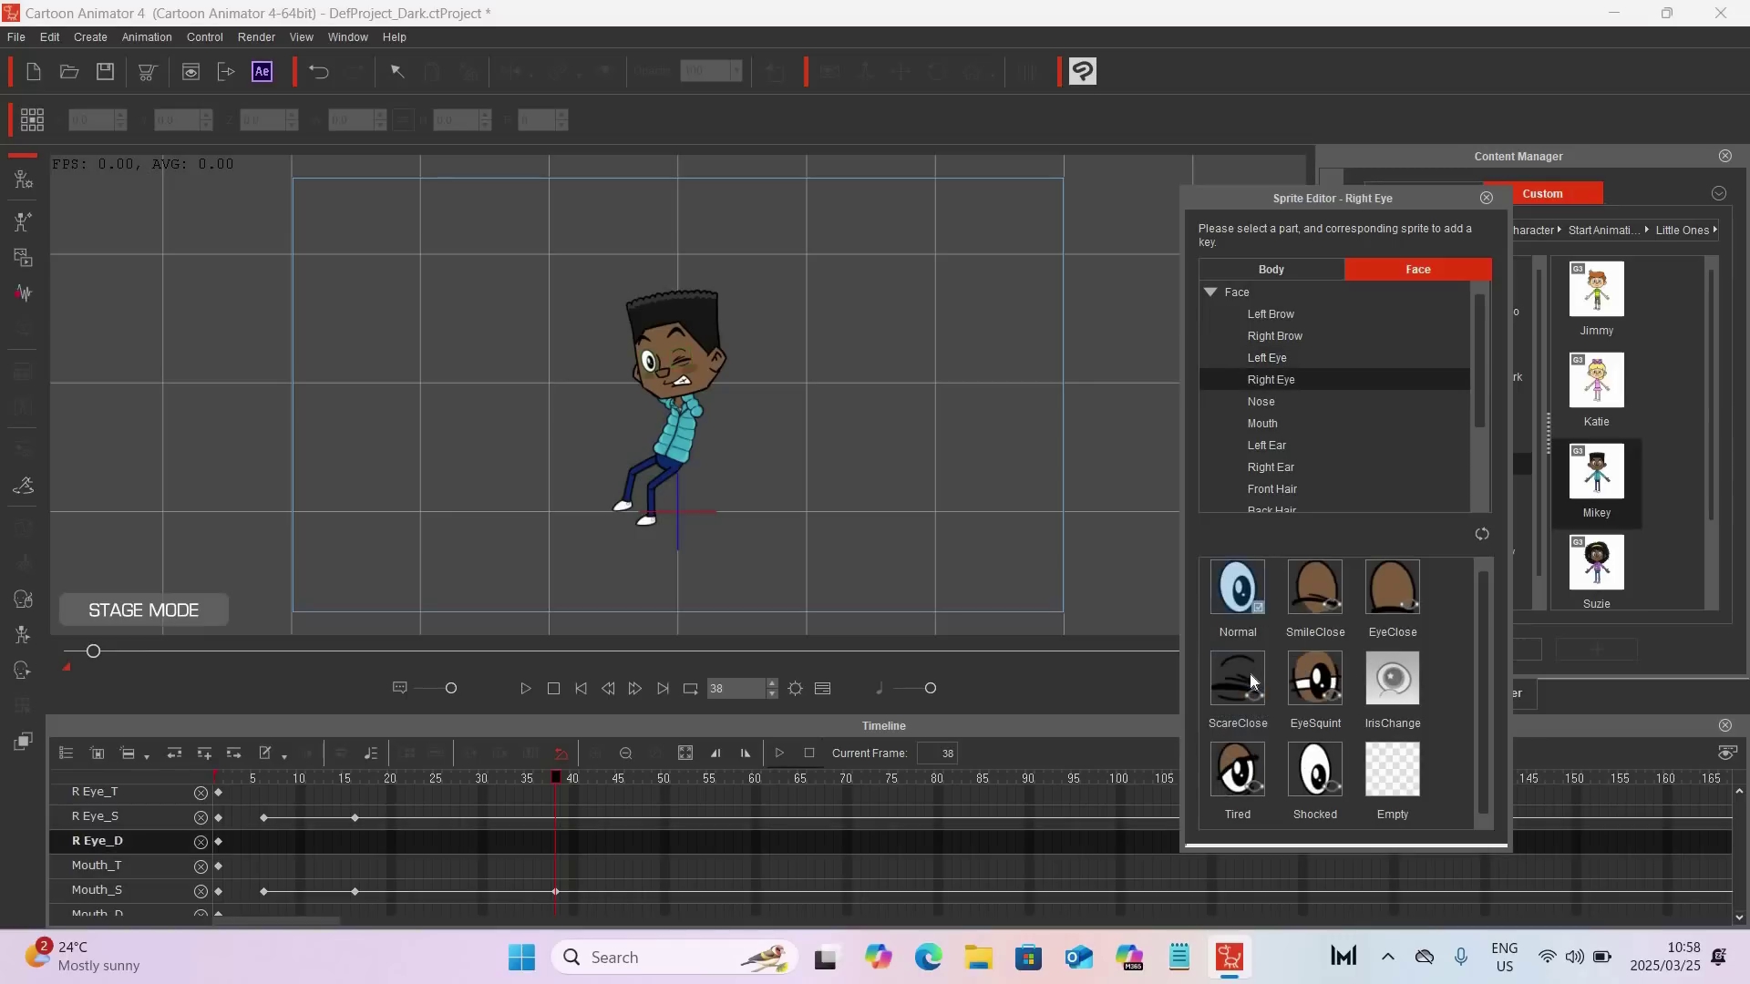
Step: Set the left and right brow sprites to Lowered at frame 38
left_click(1276, 314)
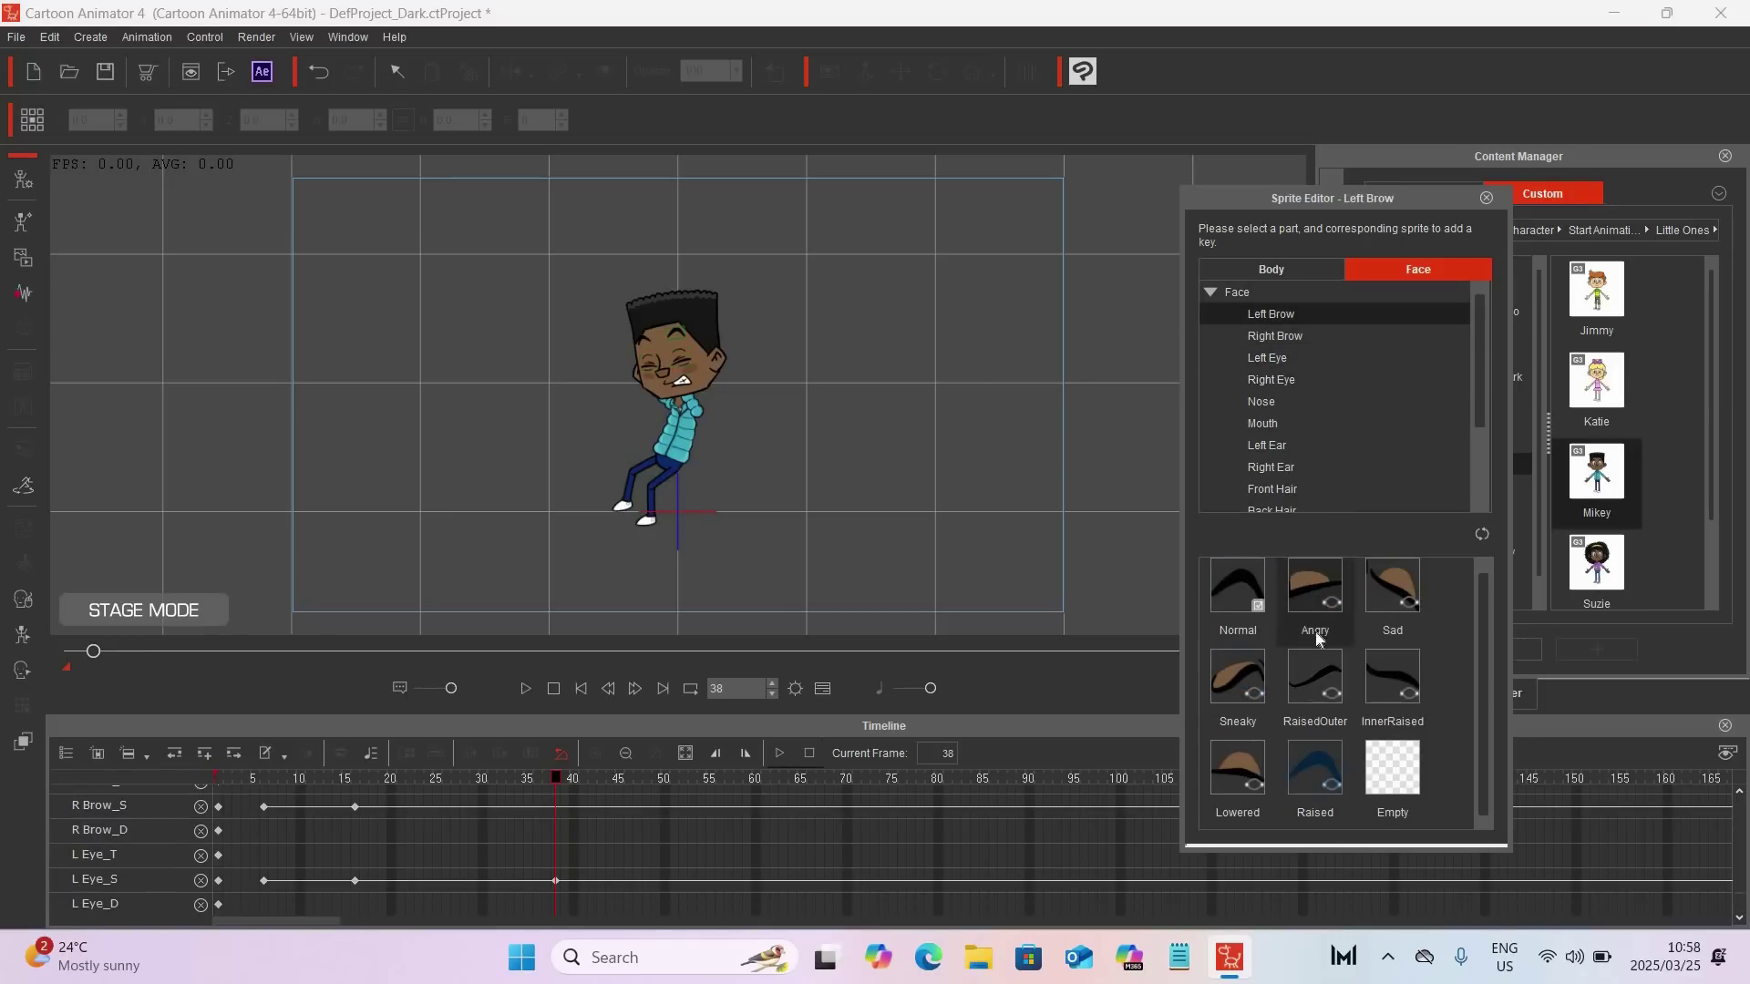
left_click(1236, 770)
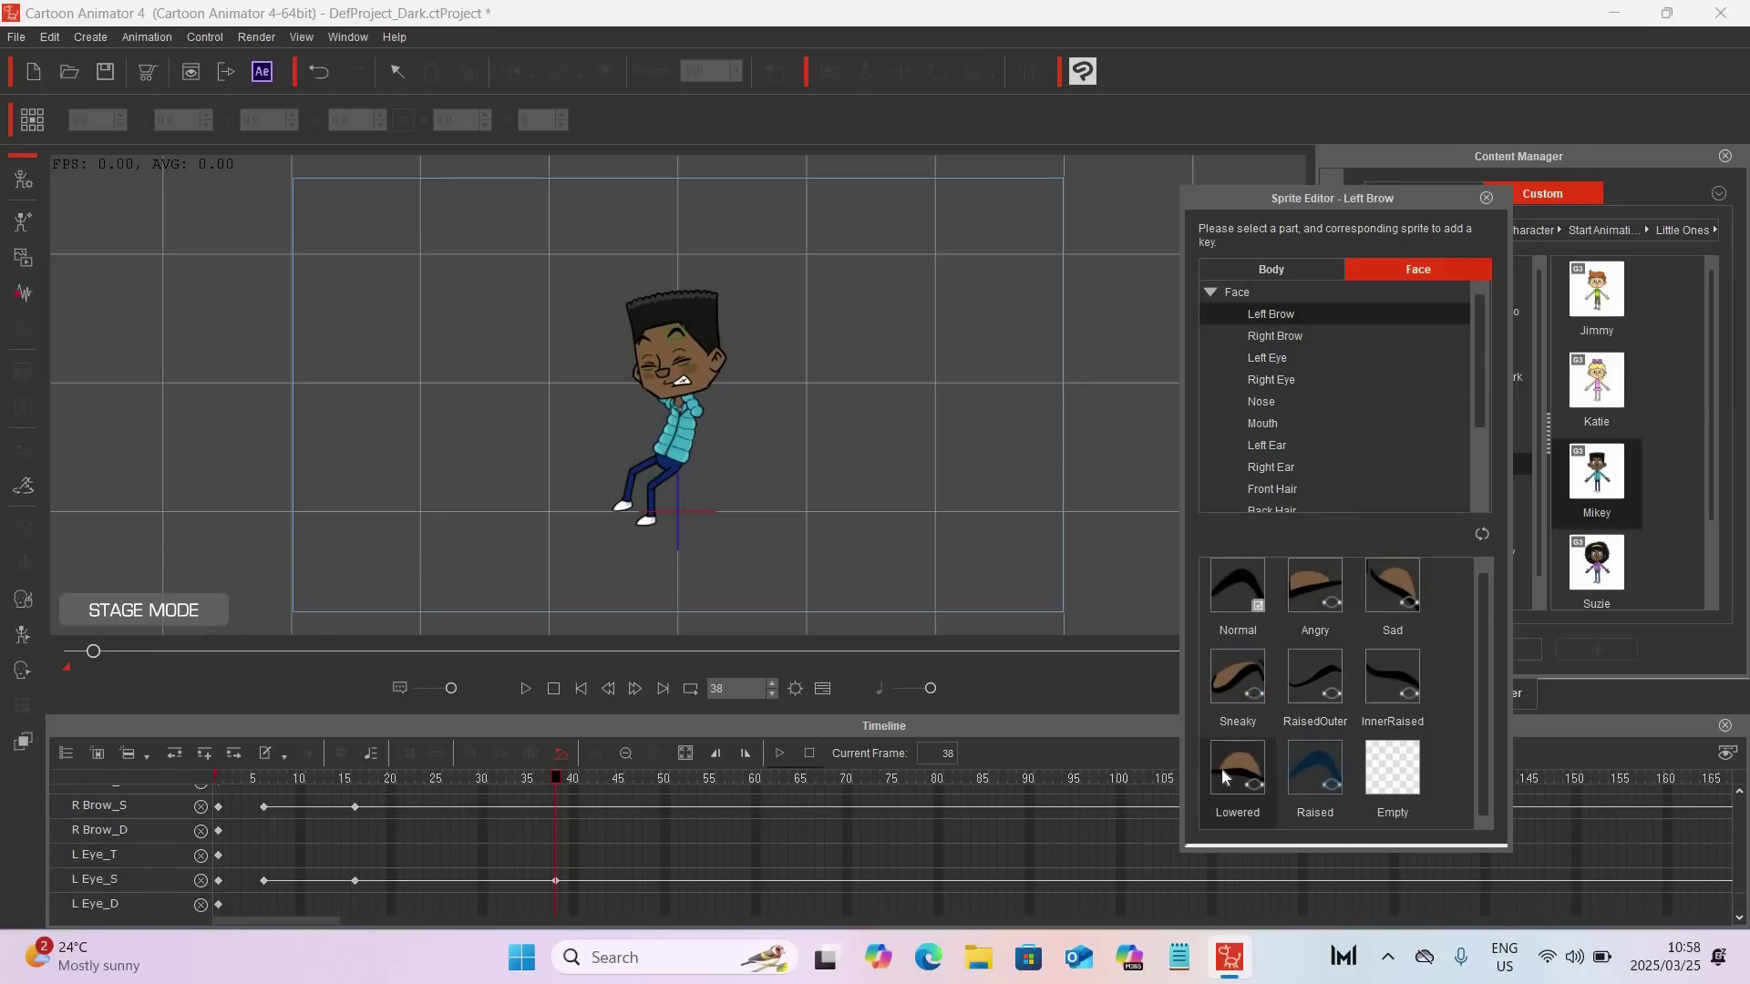
left_click(1276, 336)
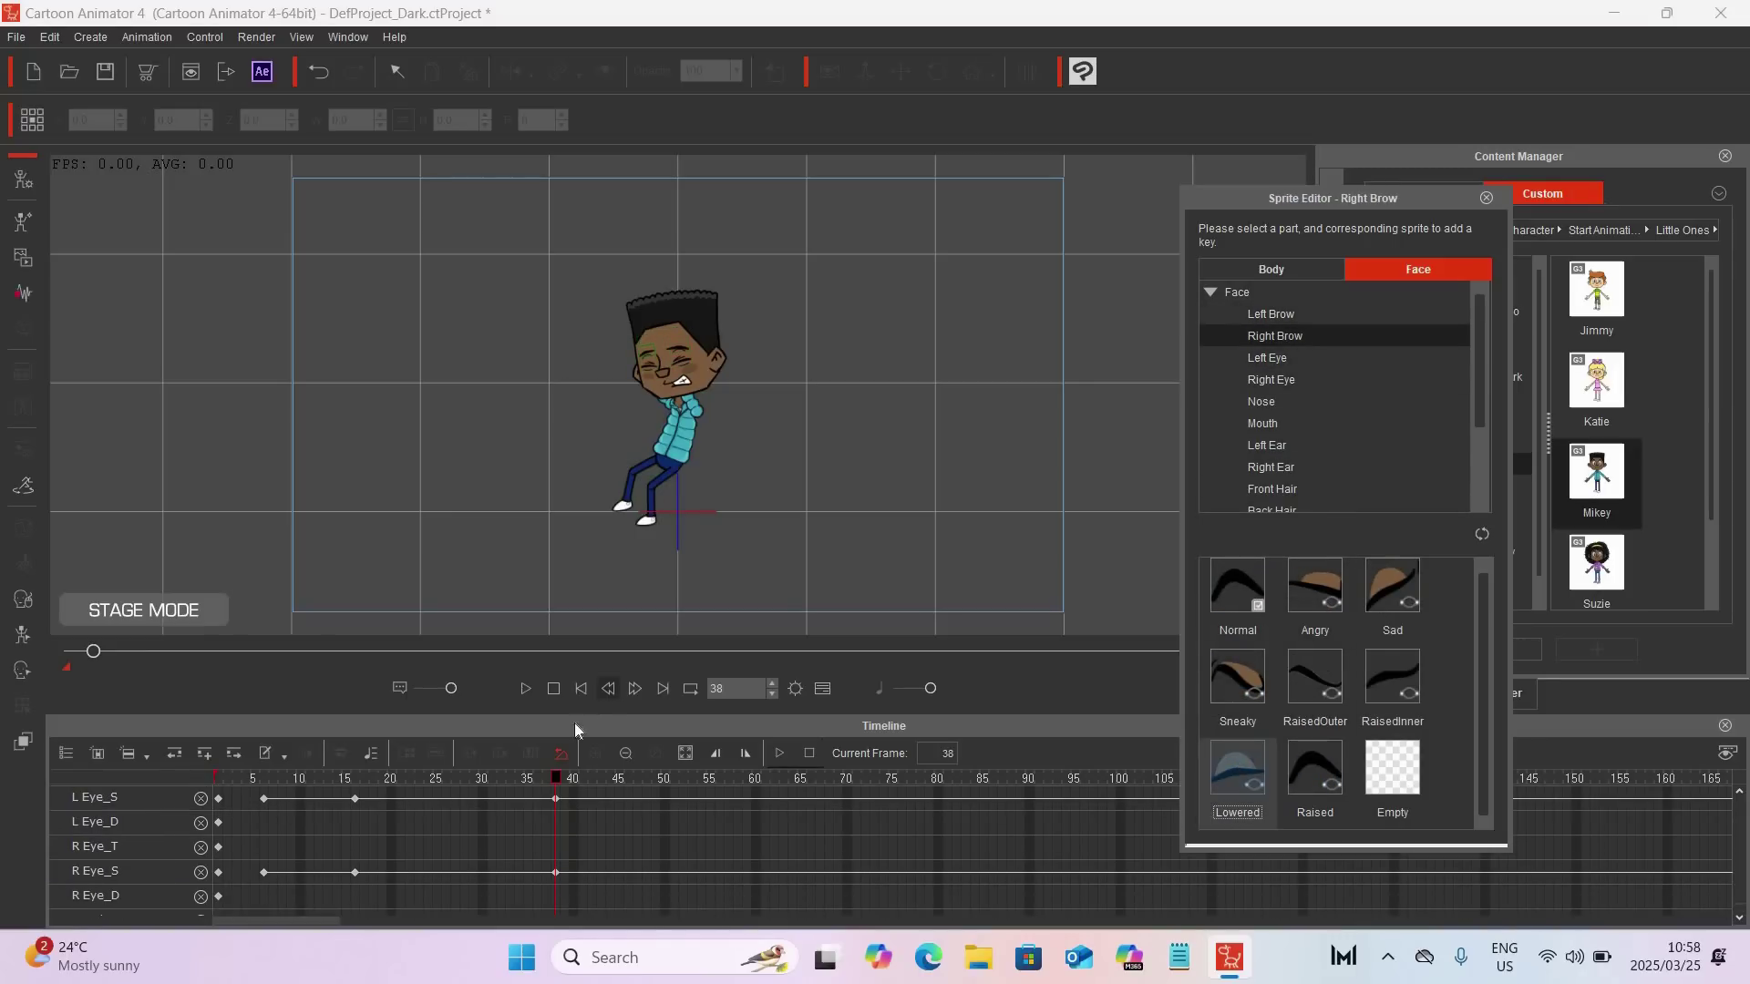
Step: Set the right and left brow sprites to Normal at frame 50
left_click(572, 779)
left_click_drag(593, 782, 662, 793)
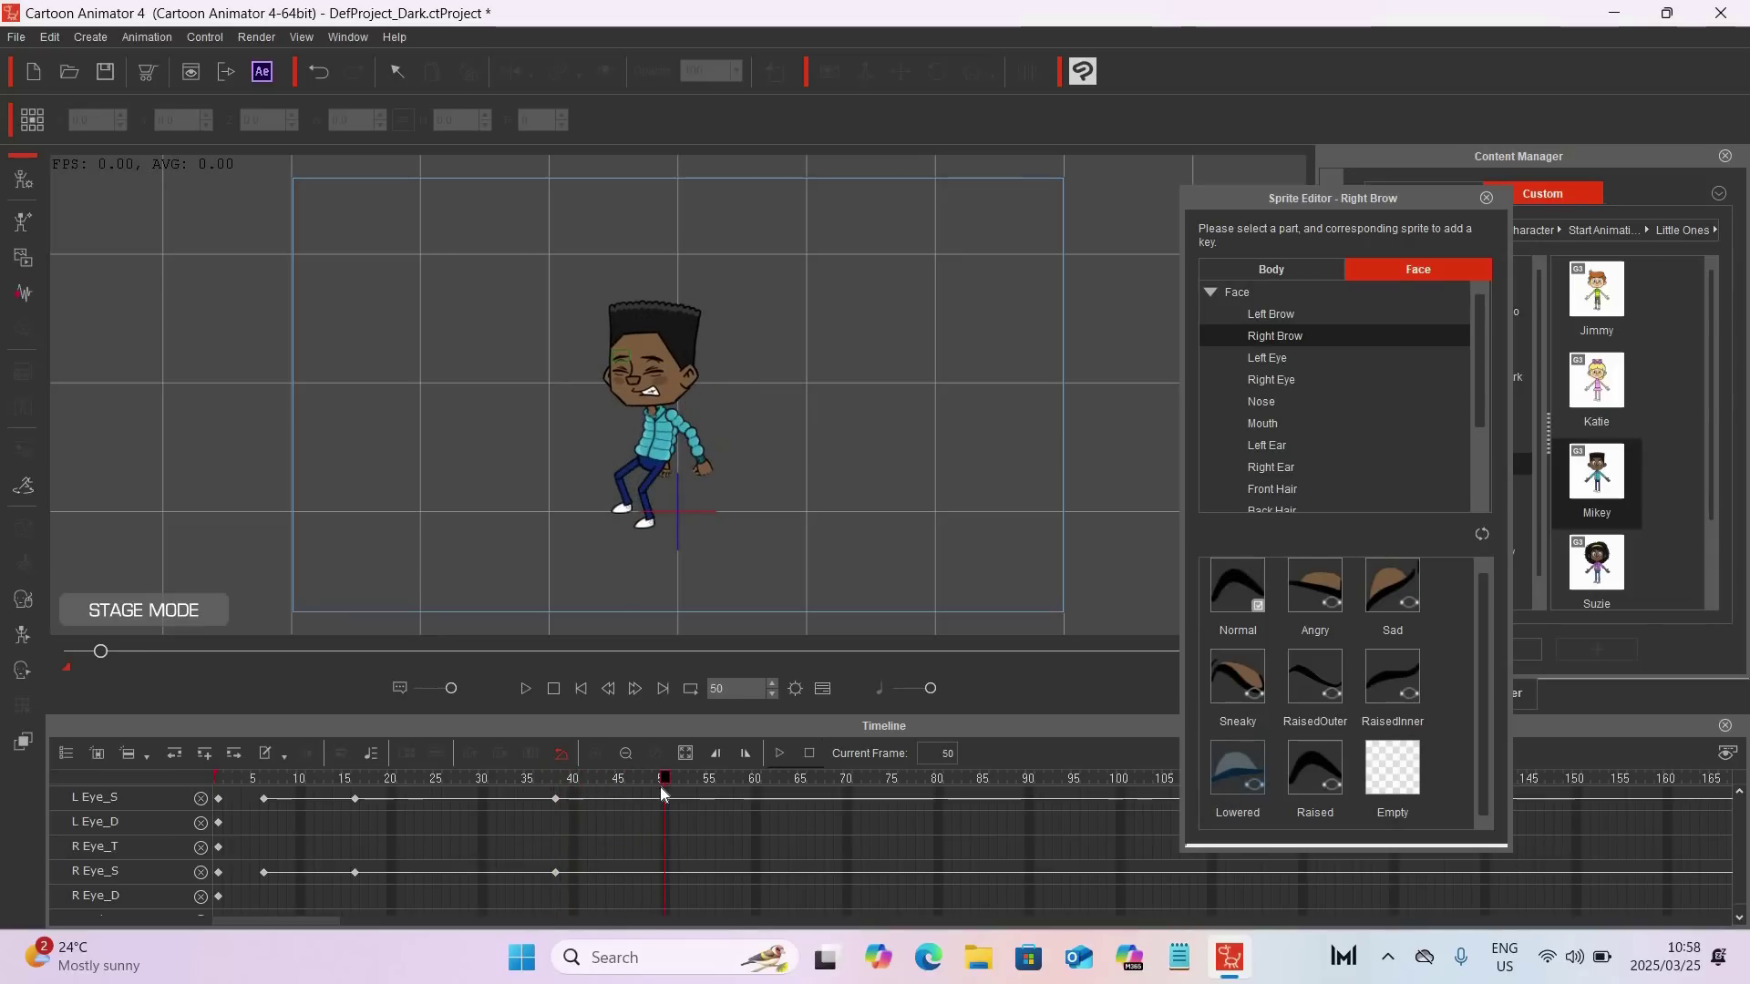
left_click(1237, 587)
left_click(1272, 314)
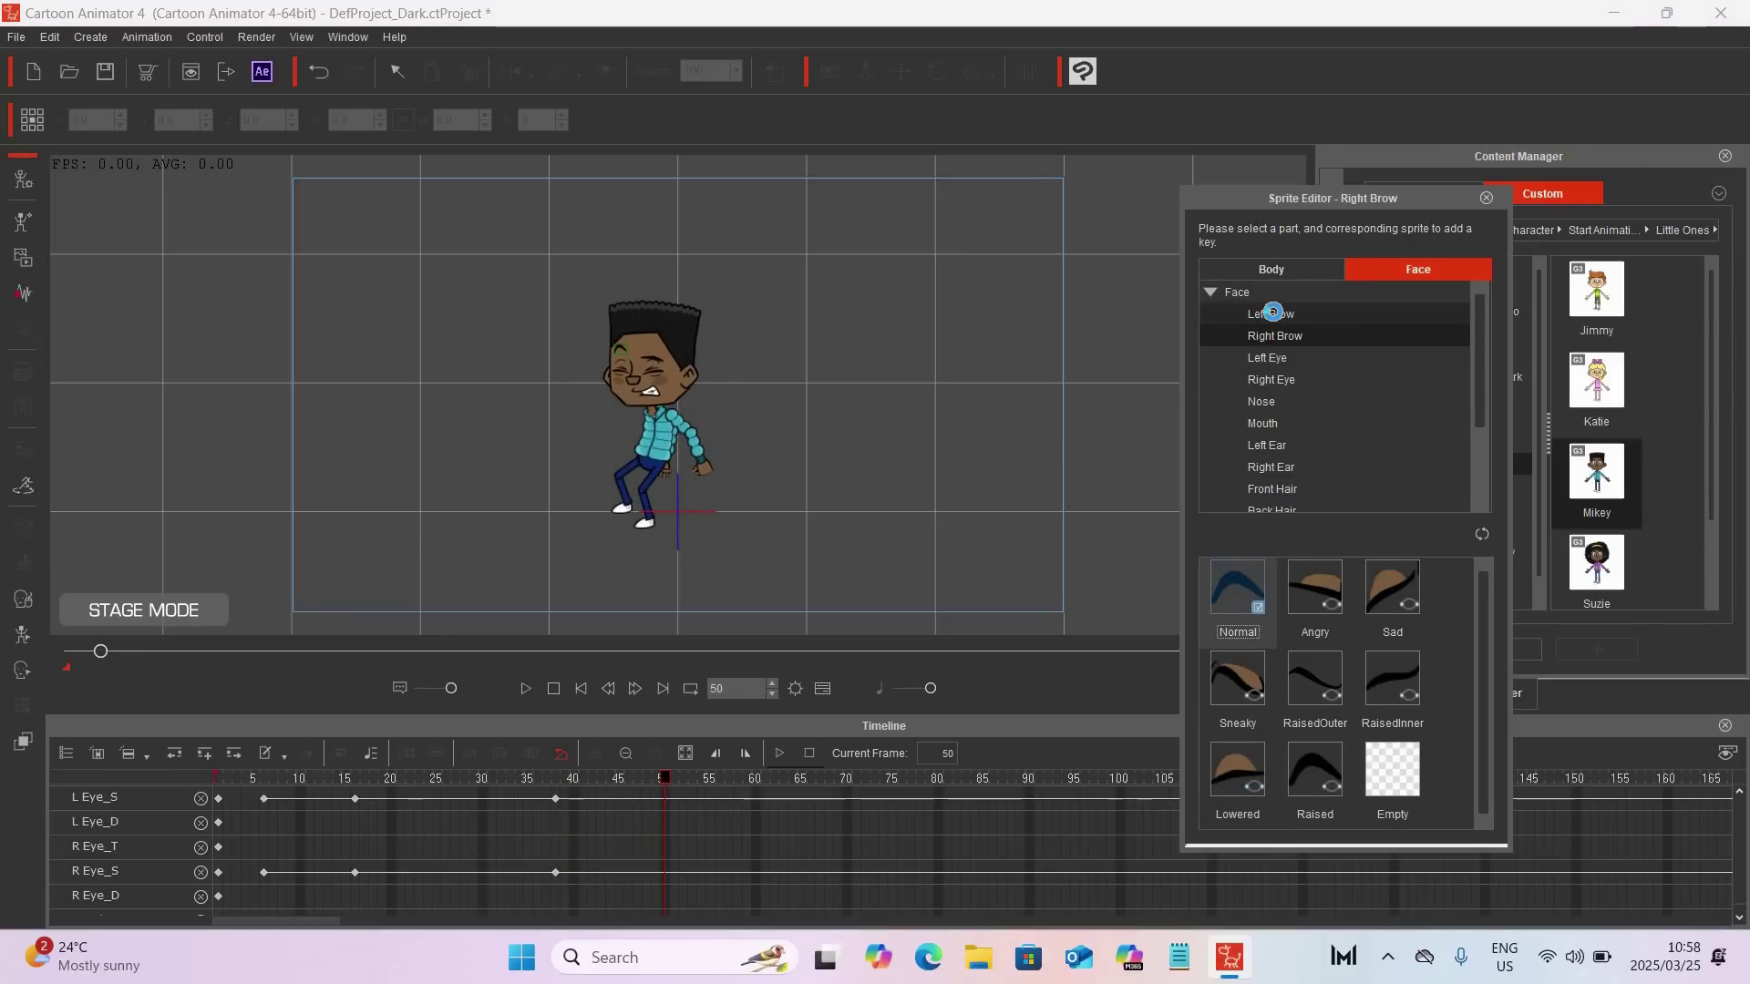
Step: Set both eye sprites to Normal and the mouth sprite to SmileOpen at frame 50
left_click(1274, 358)
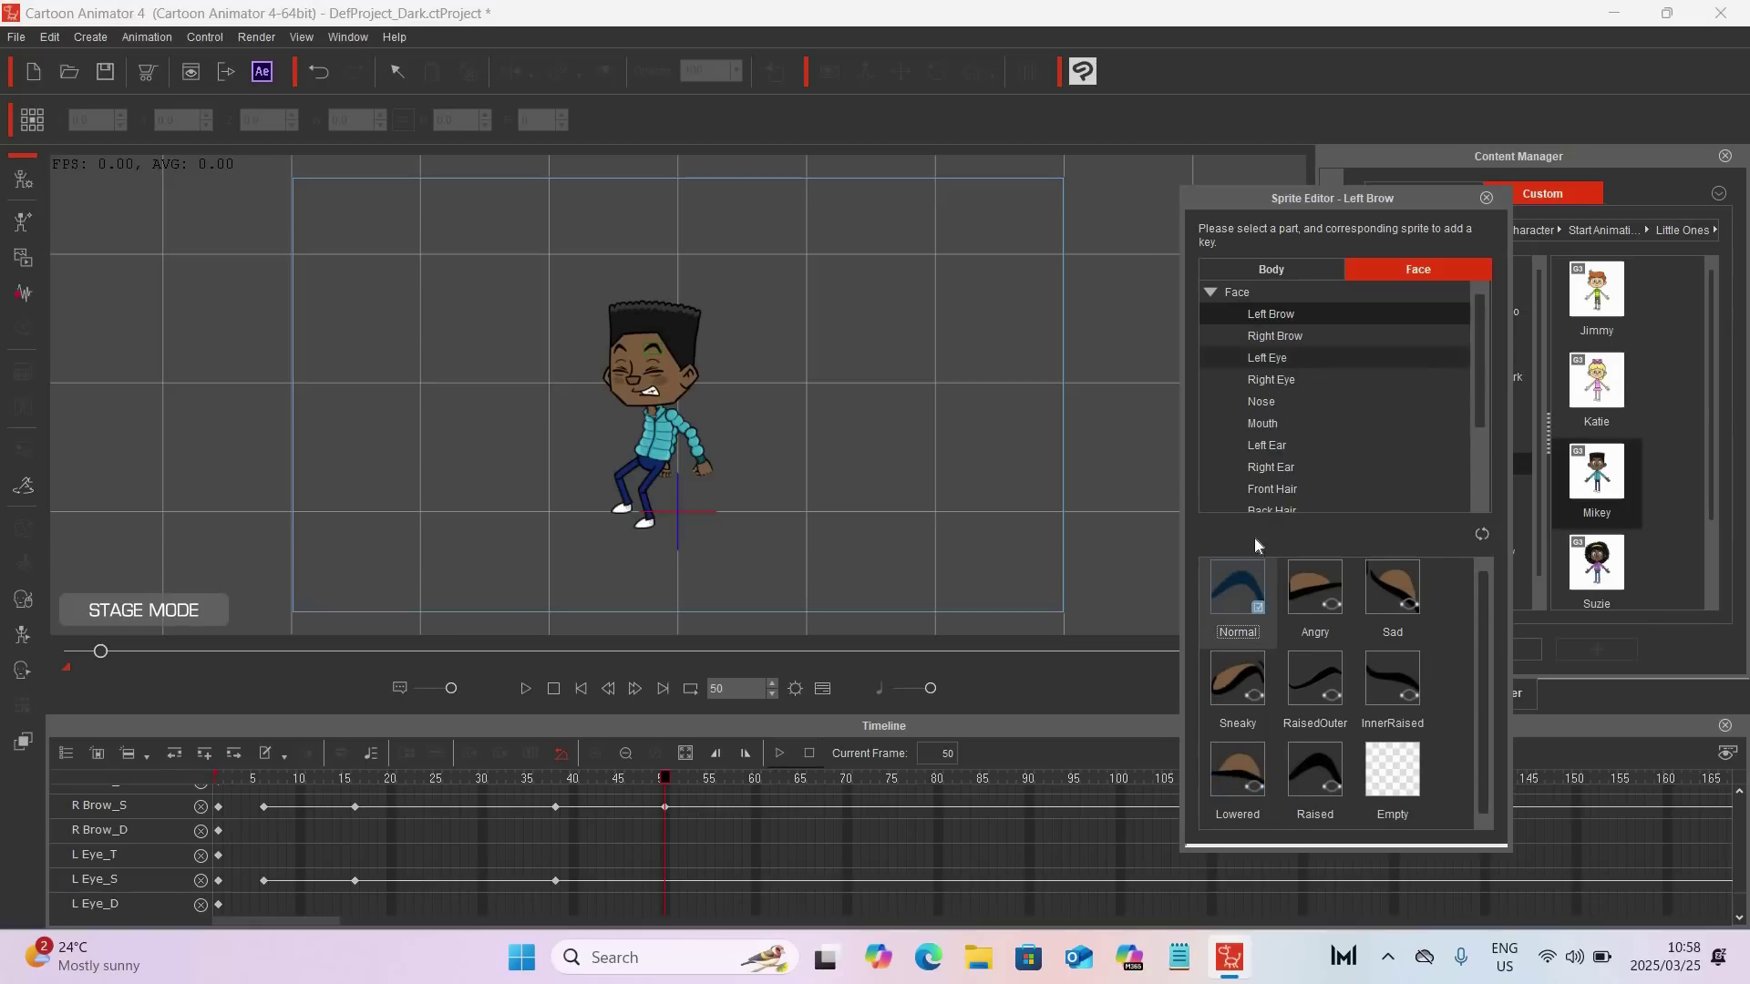
left_click(1241, 599)
left_click(1277, 381)
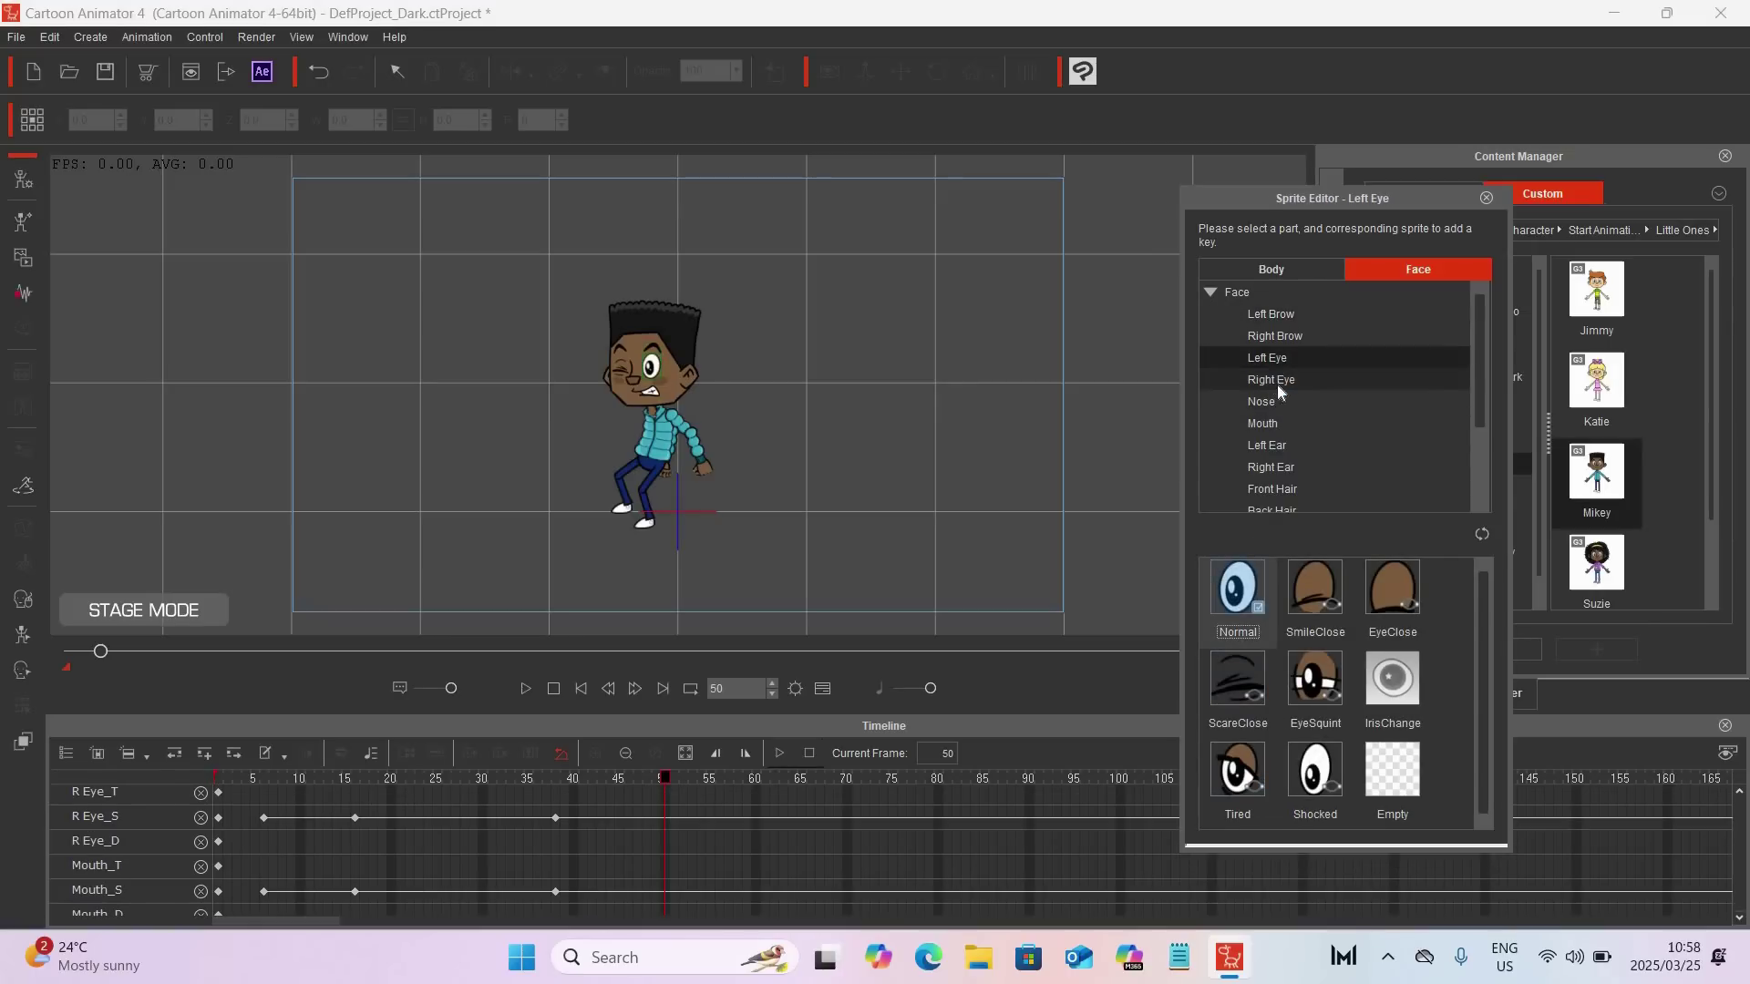
left_click(1236, 619)
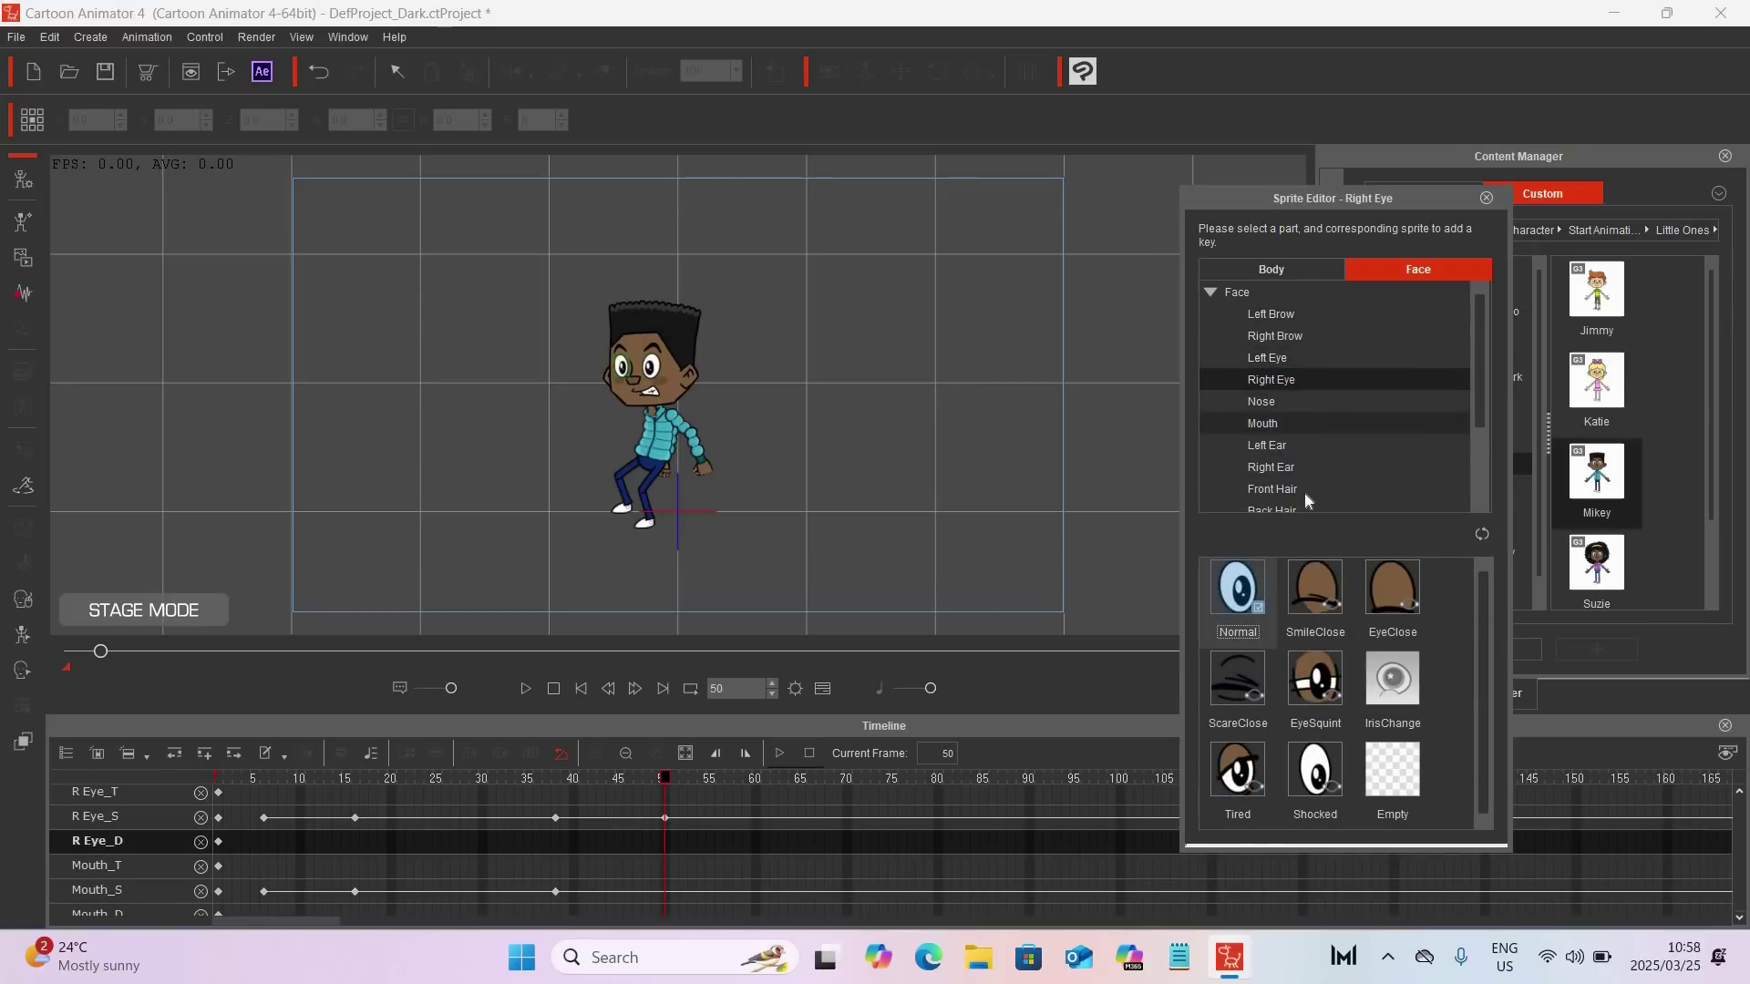
left_click(1329, 605)
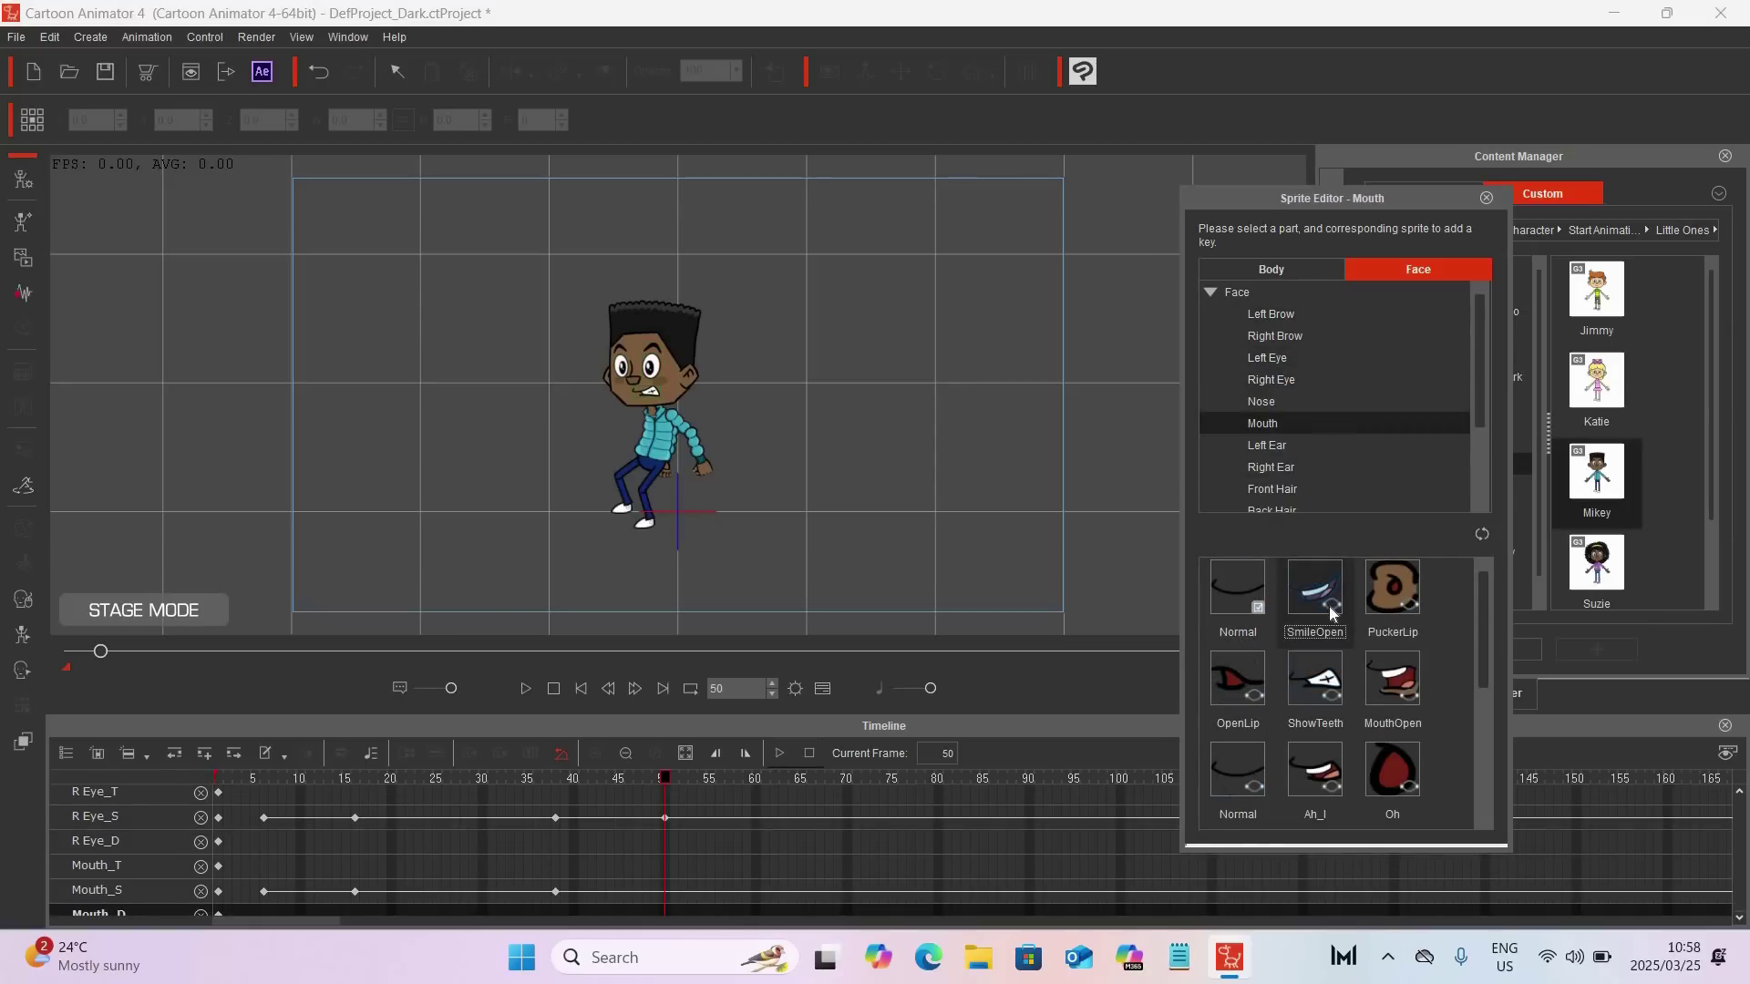
Step: Play the jump from the first frame to check the new facial expressions
left_click(581, 688)
left_click(526, 688)
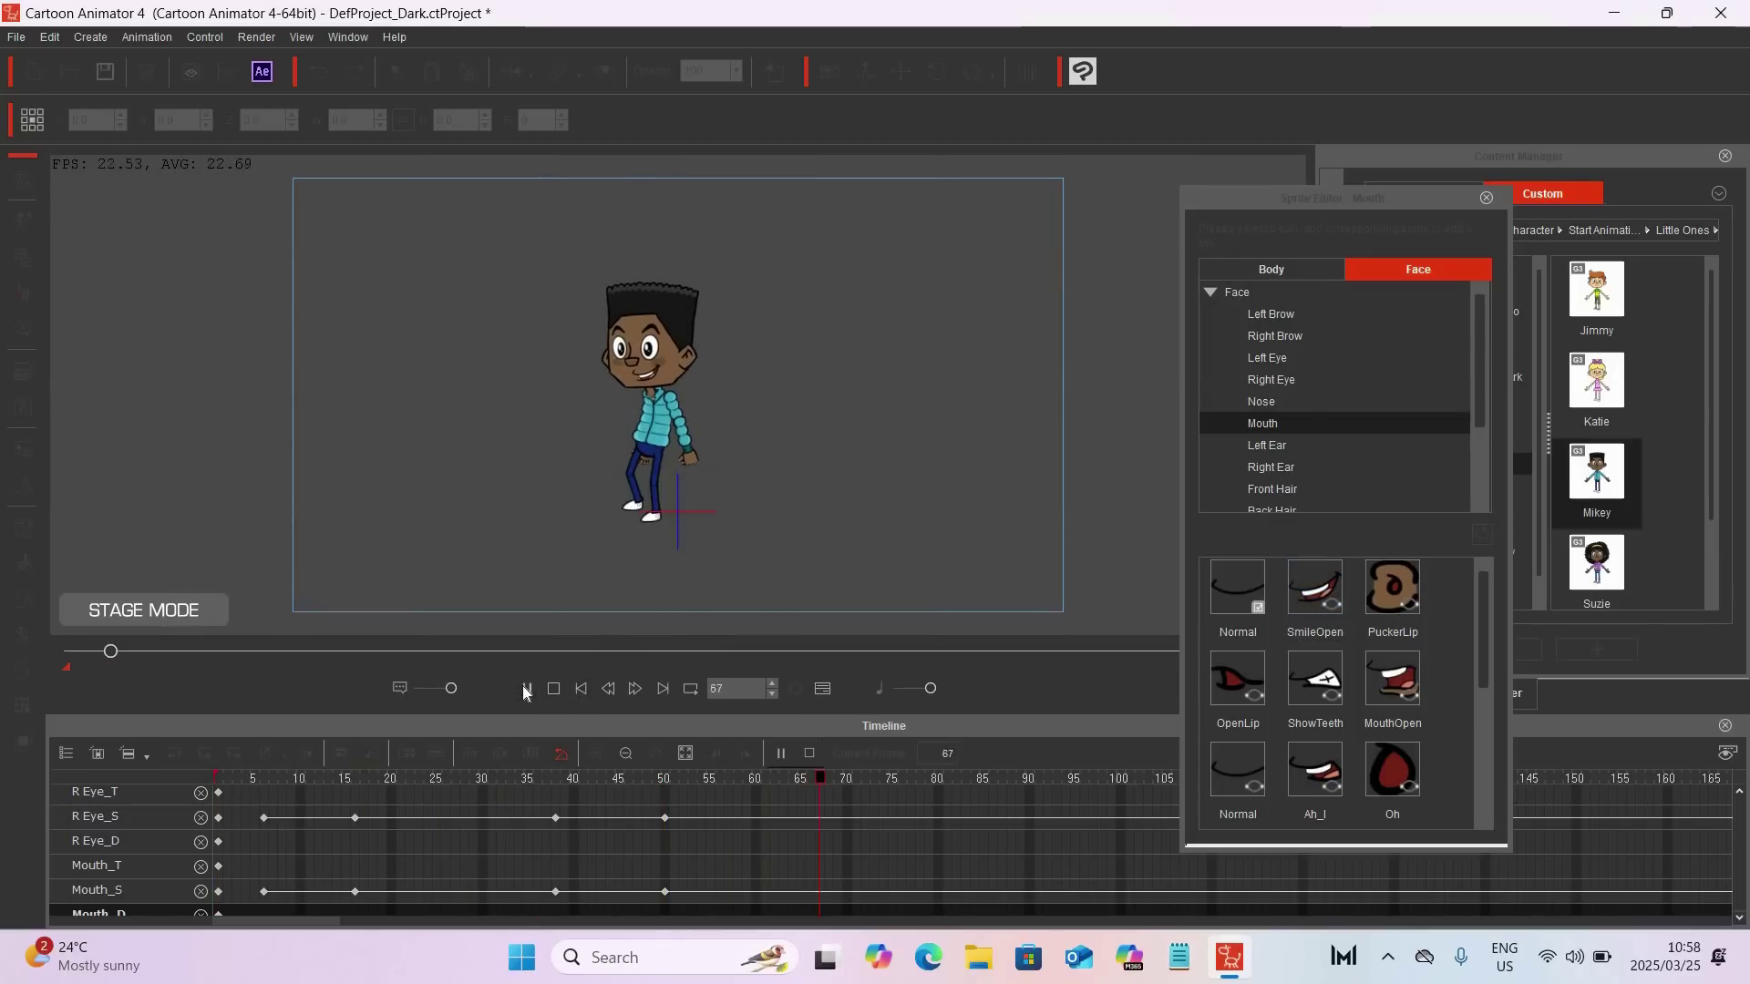
left_click(526, 688)
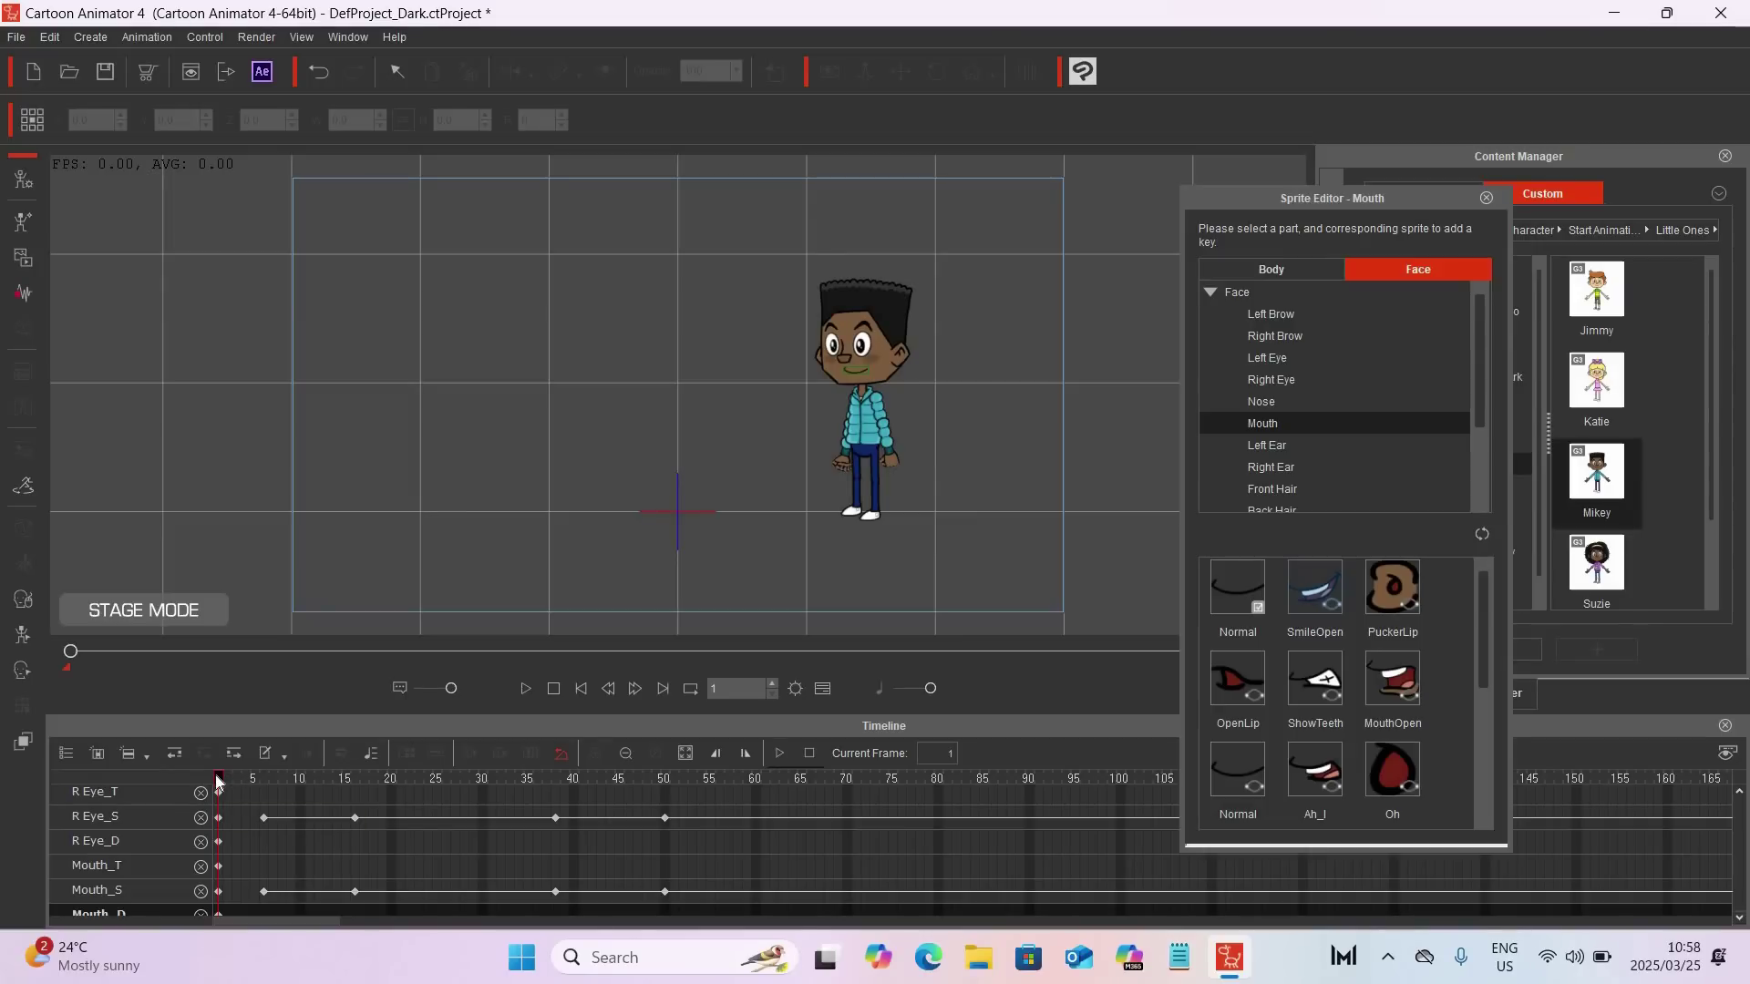
Step: Scrub through the jump between frames 1 and 52 to examine the leg poses at take-off, mid-air and landing
left_click_drag(225, 782, 417, 781)
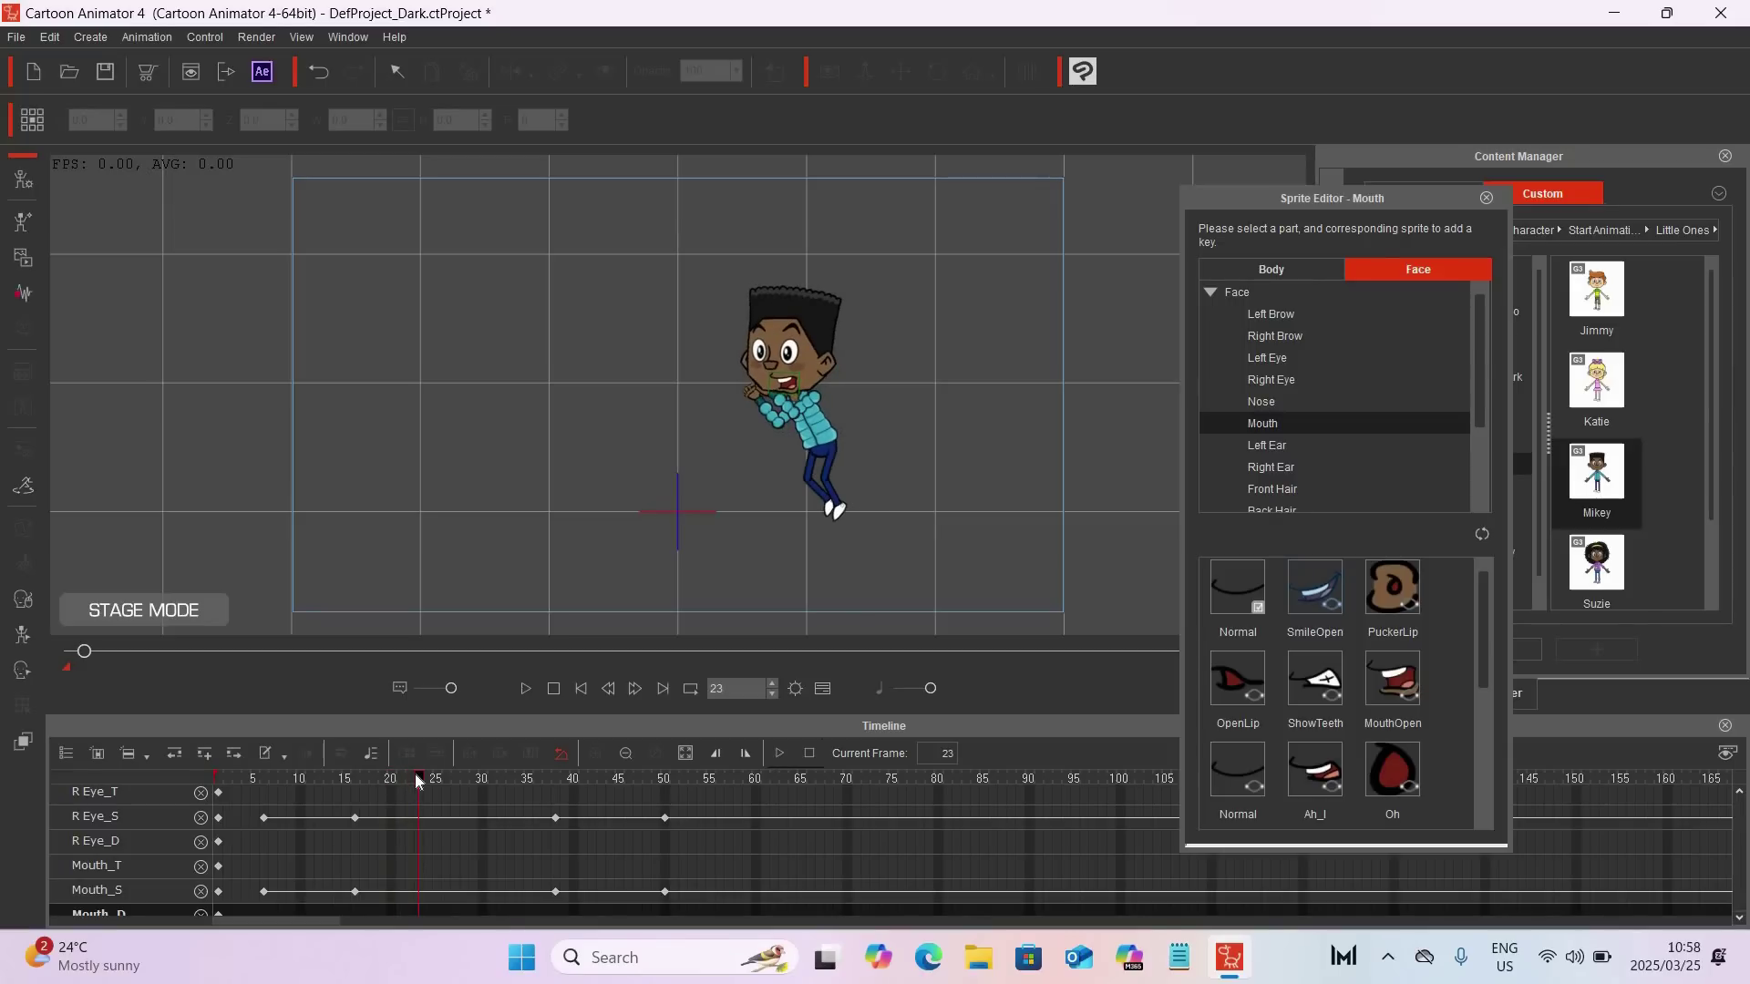
left_click_drag(425, 781, 487, 787)
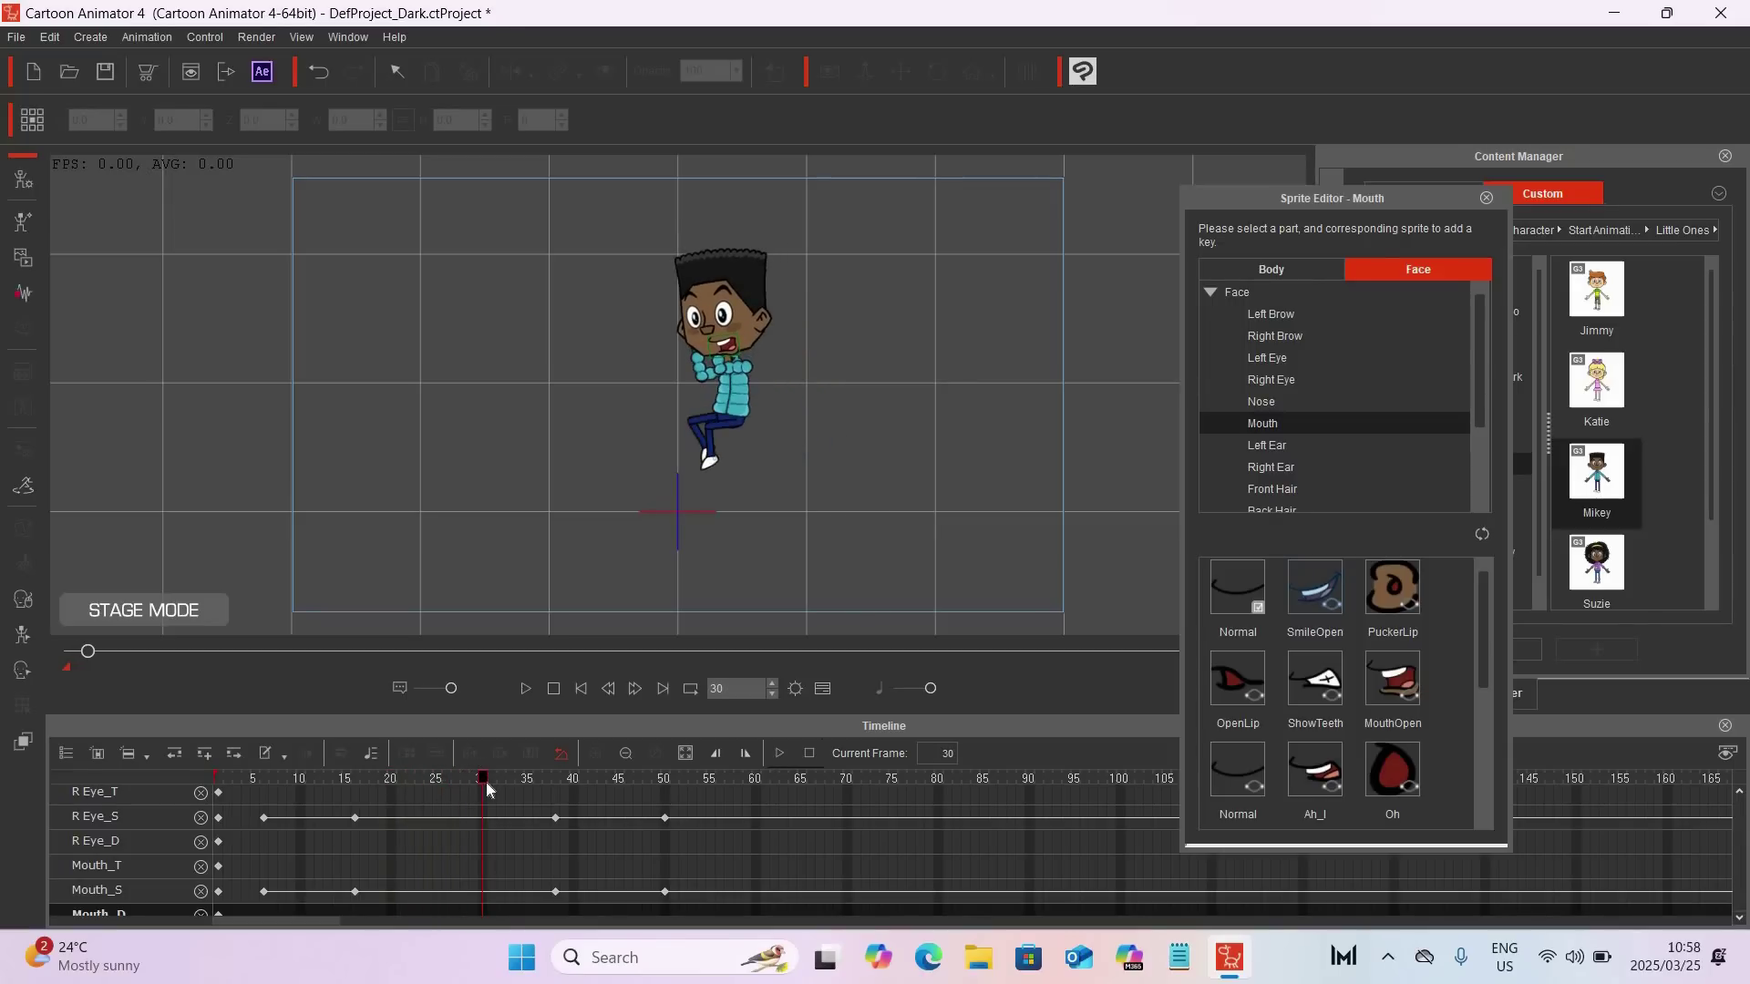
left_click(474, 786)
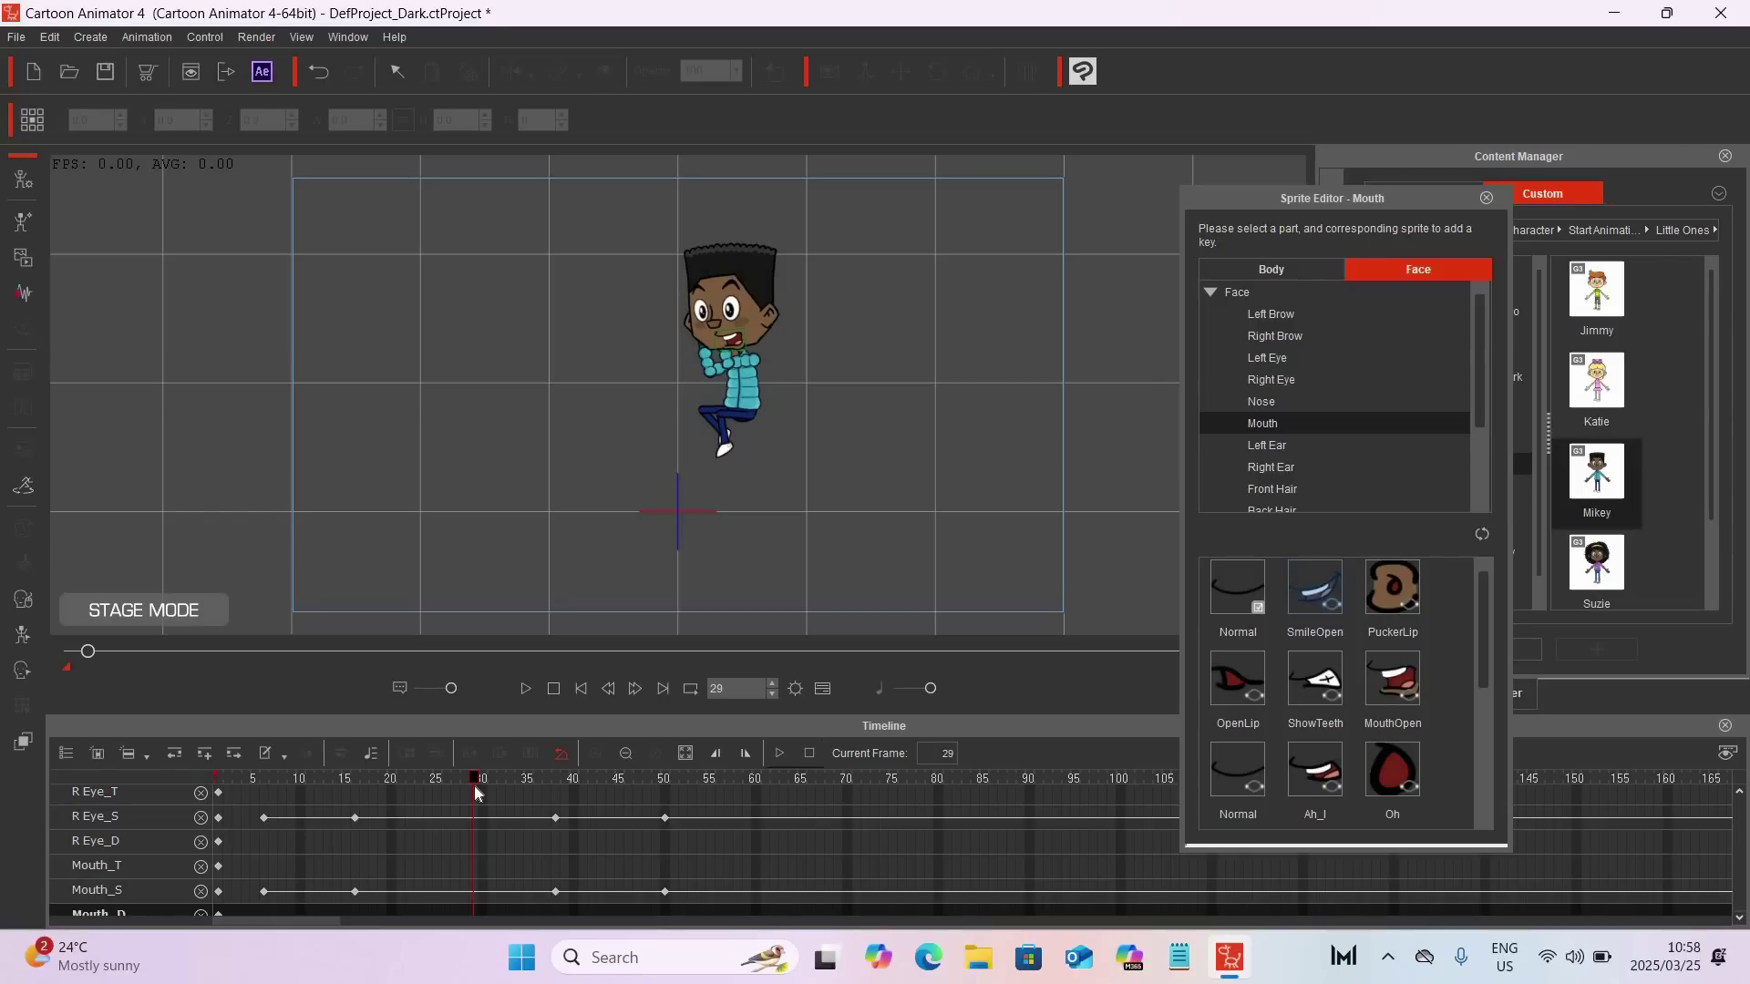
left_click_drag(475, 786, 531, 796)
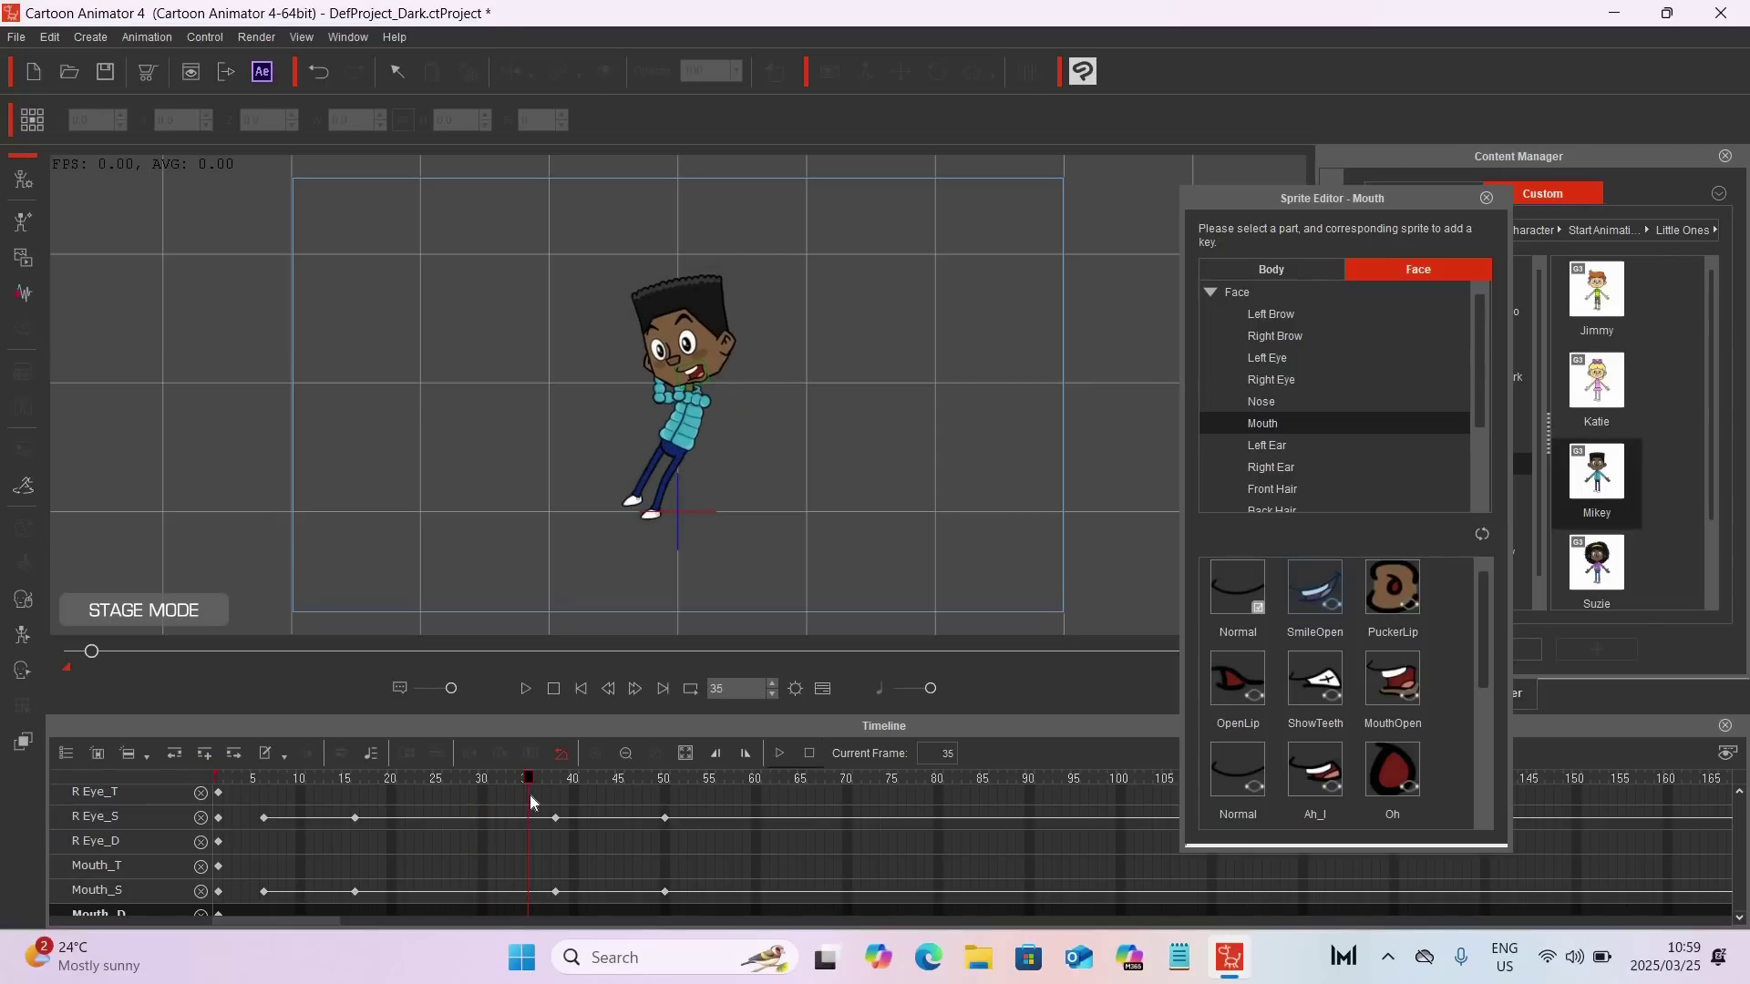
left_click_drag(545, 796, 684, 811)
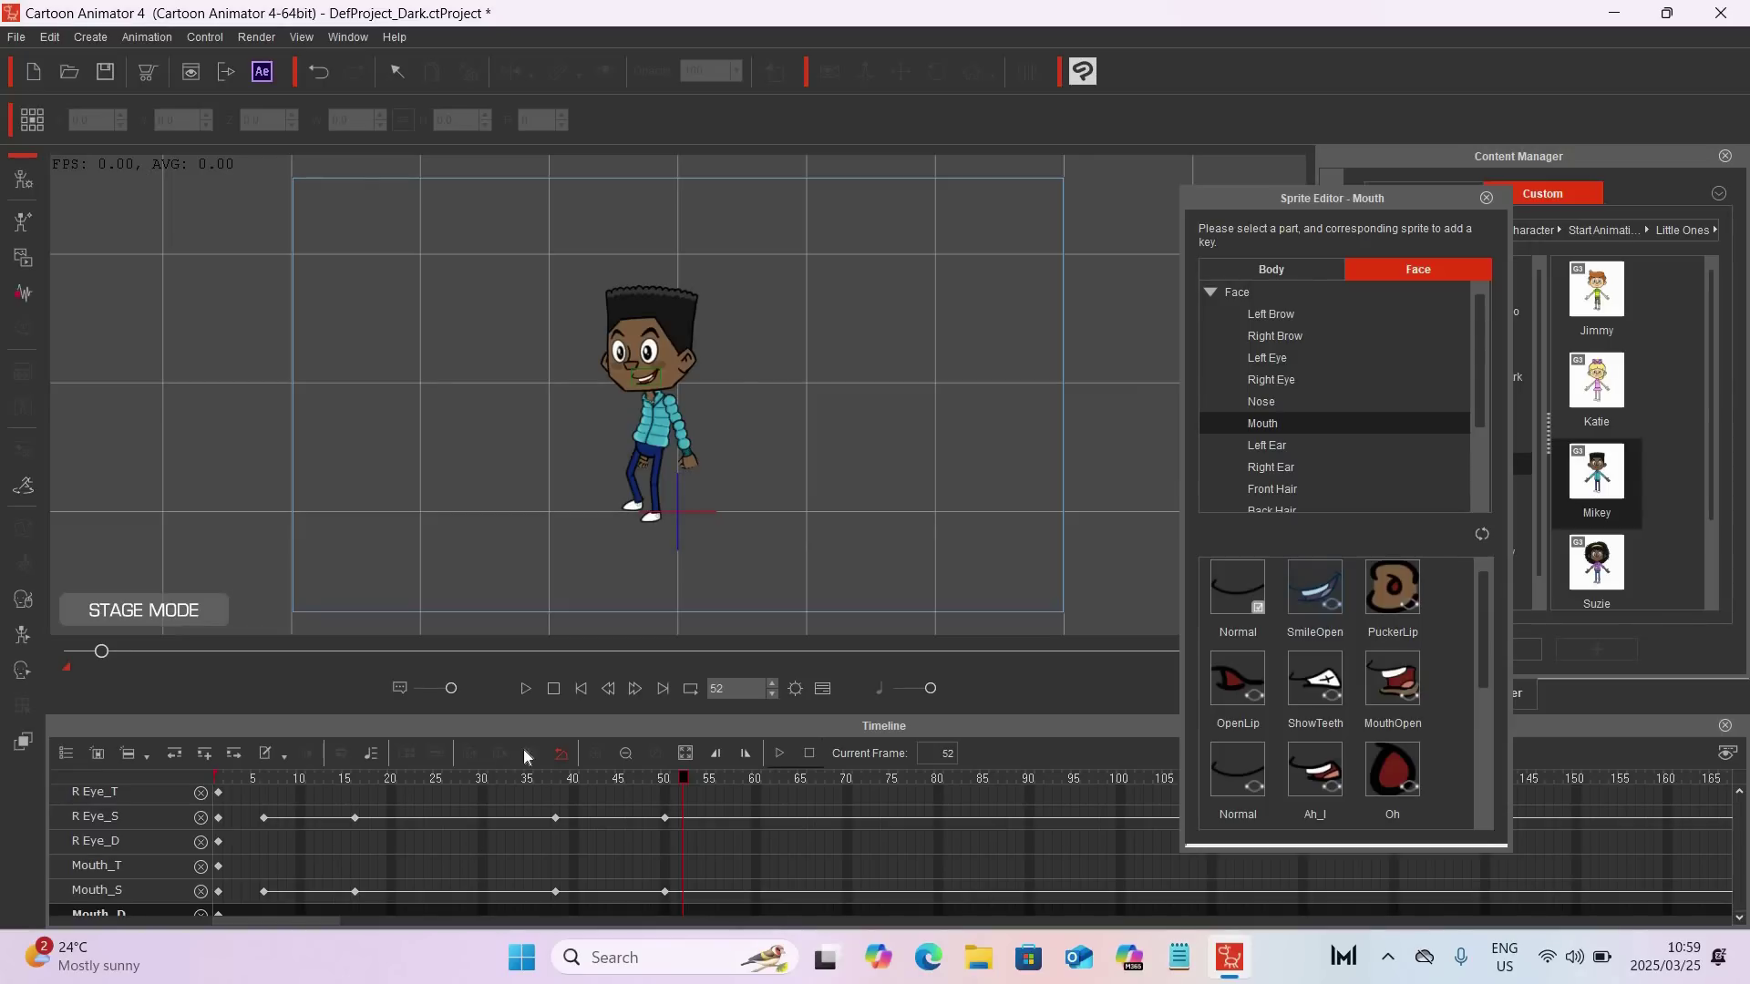
mouse_move(457, 775)
left_mouse_down()
mouse_move(338, 782)
mouse_move(469, 775)
mouse_move(419, 774)
mouse_move(435, 773)
left_mouse_up()
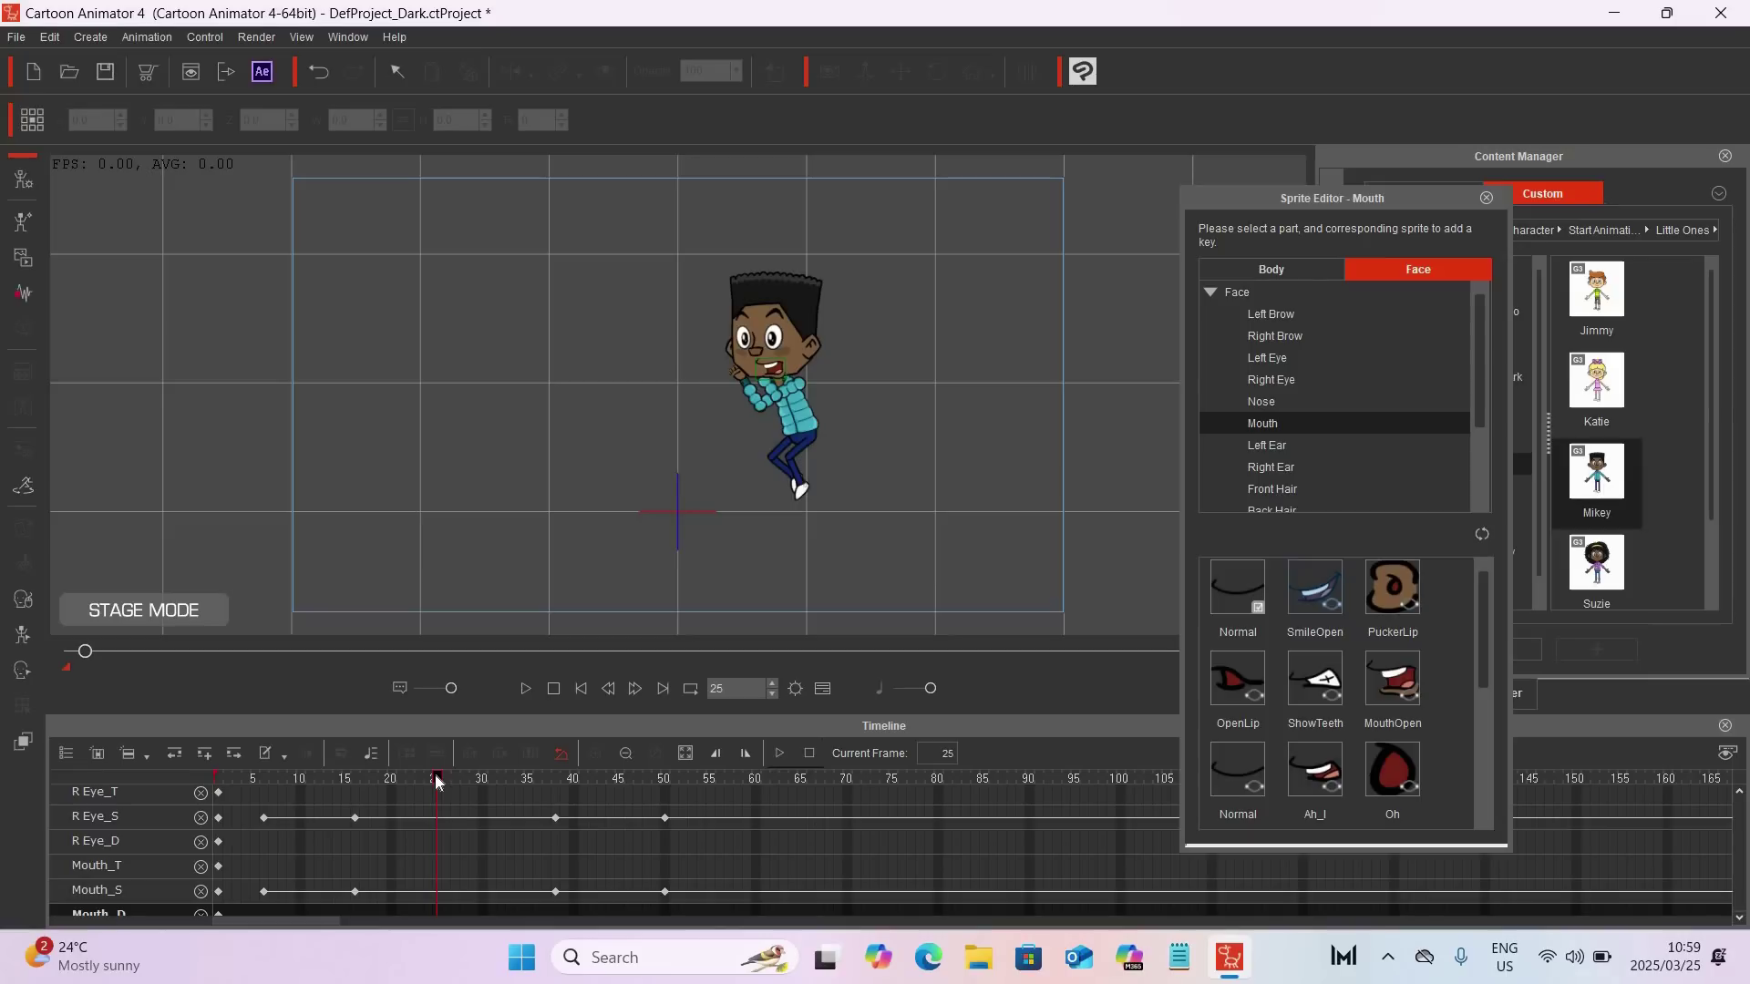
left_click_drag(449, 781, 609, 782)
left_click_drag(292, 783, 417, 782)
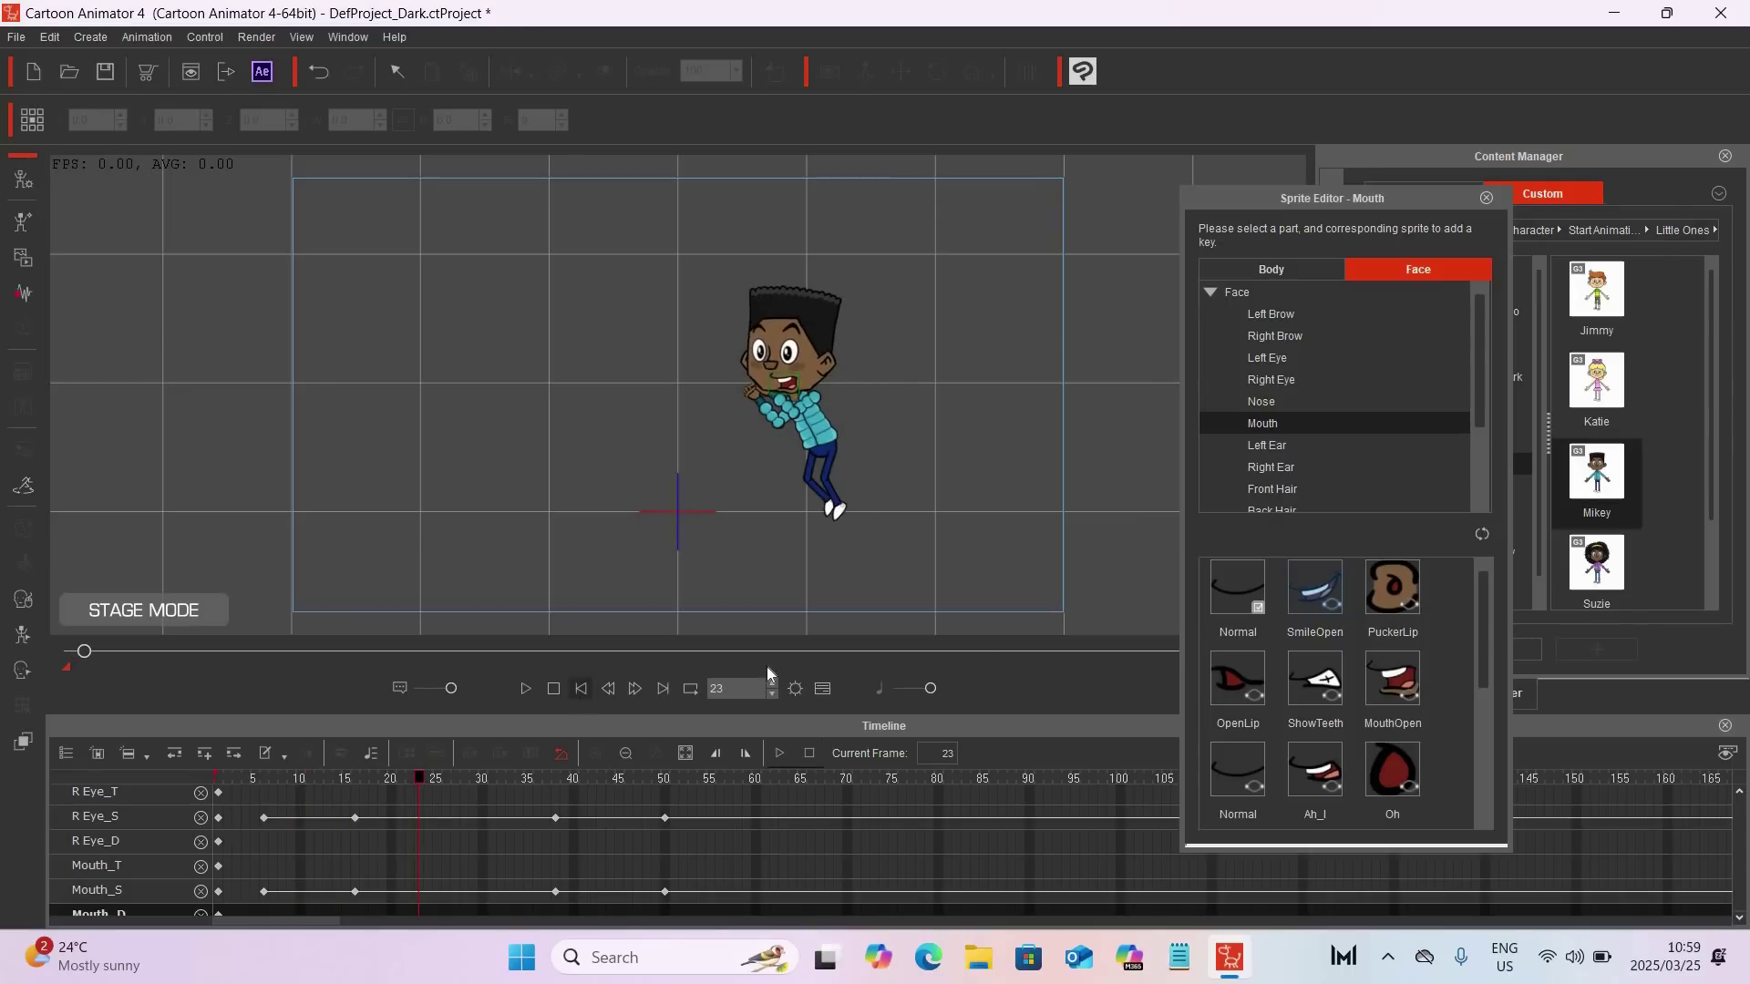
Step: Enlarge the timeline and move the RShank_T key at frame 20 to frame 24
left_click_drag(811, 632, 810, 366)
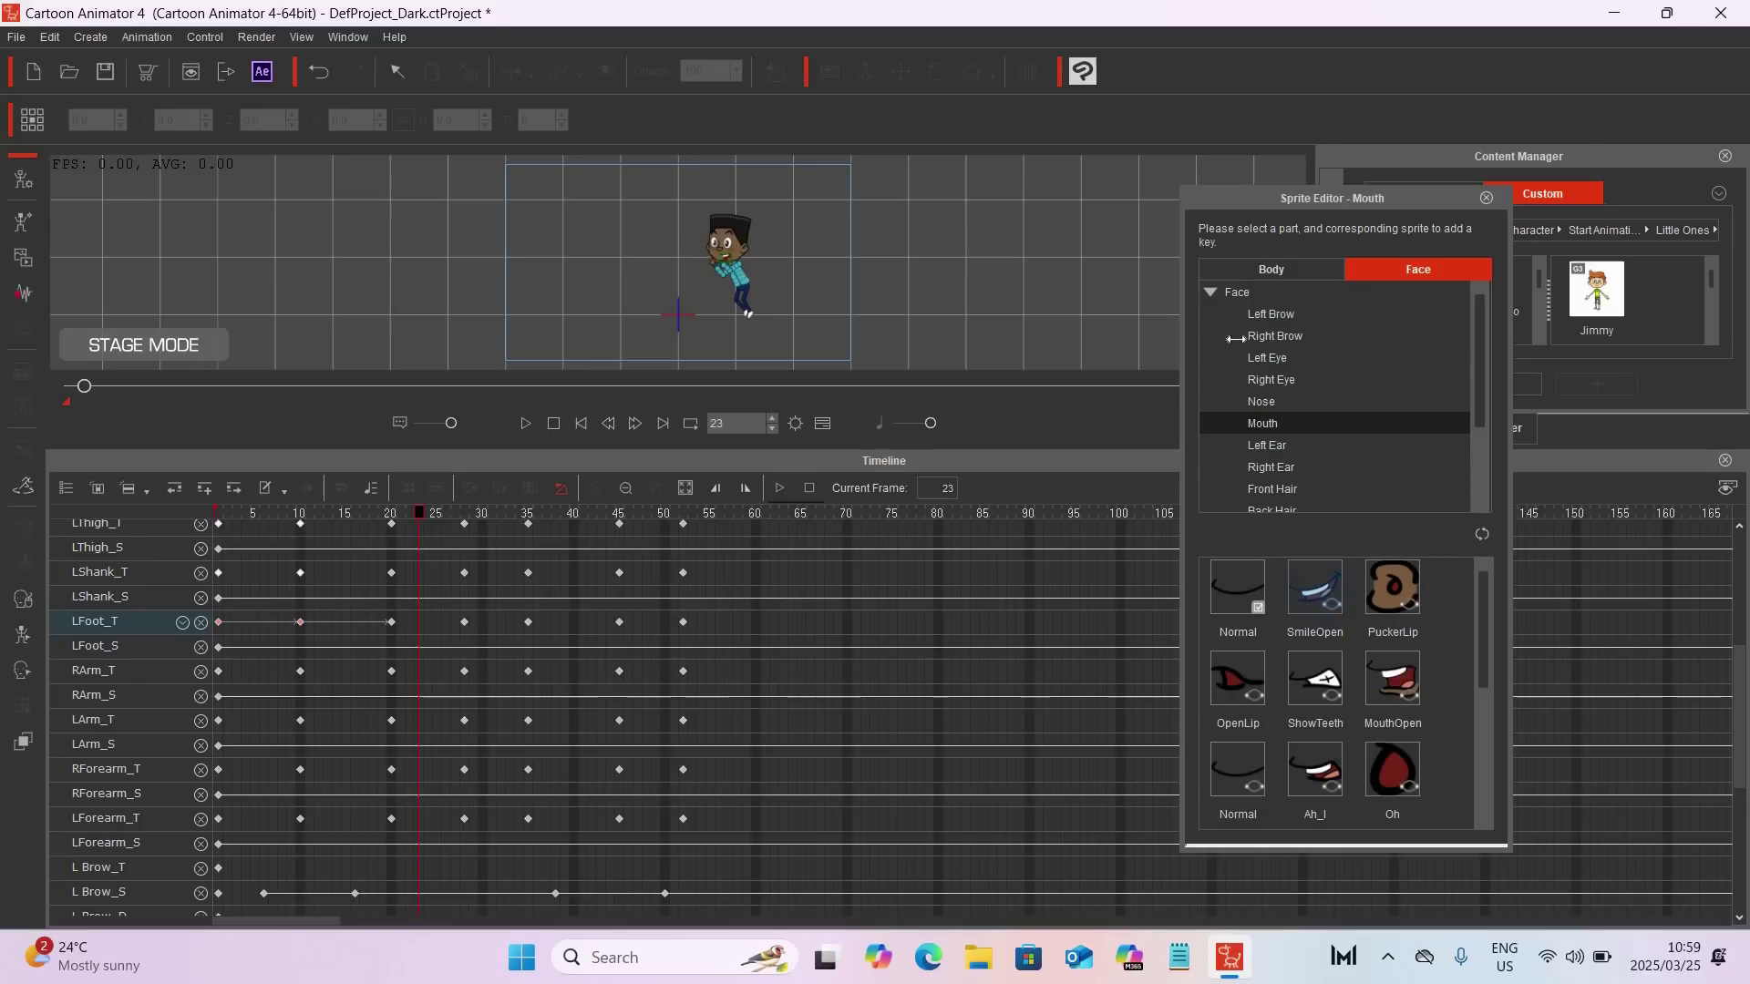
scroll(1740, 741, "up", 3)
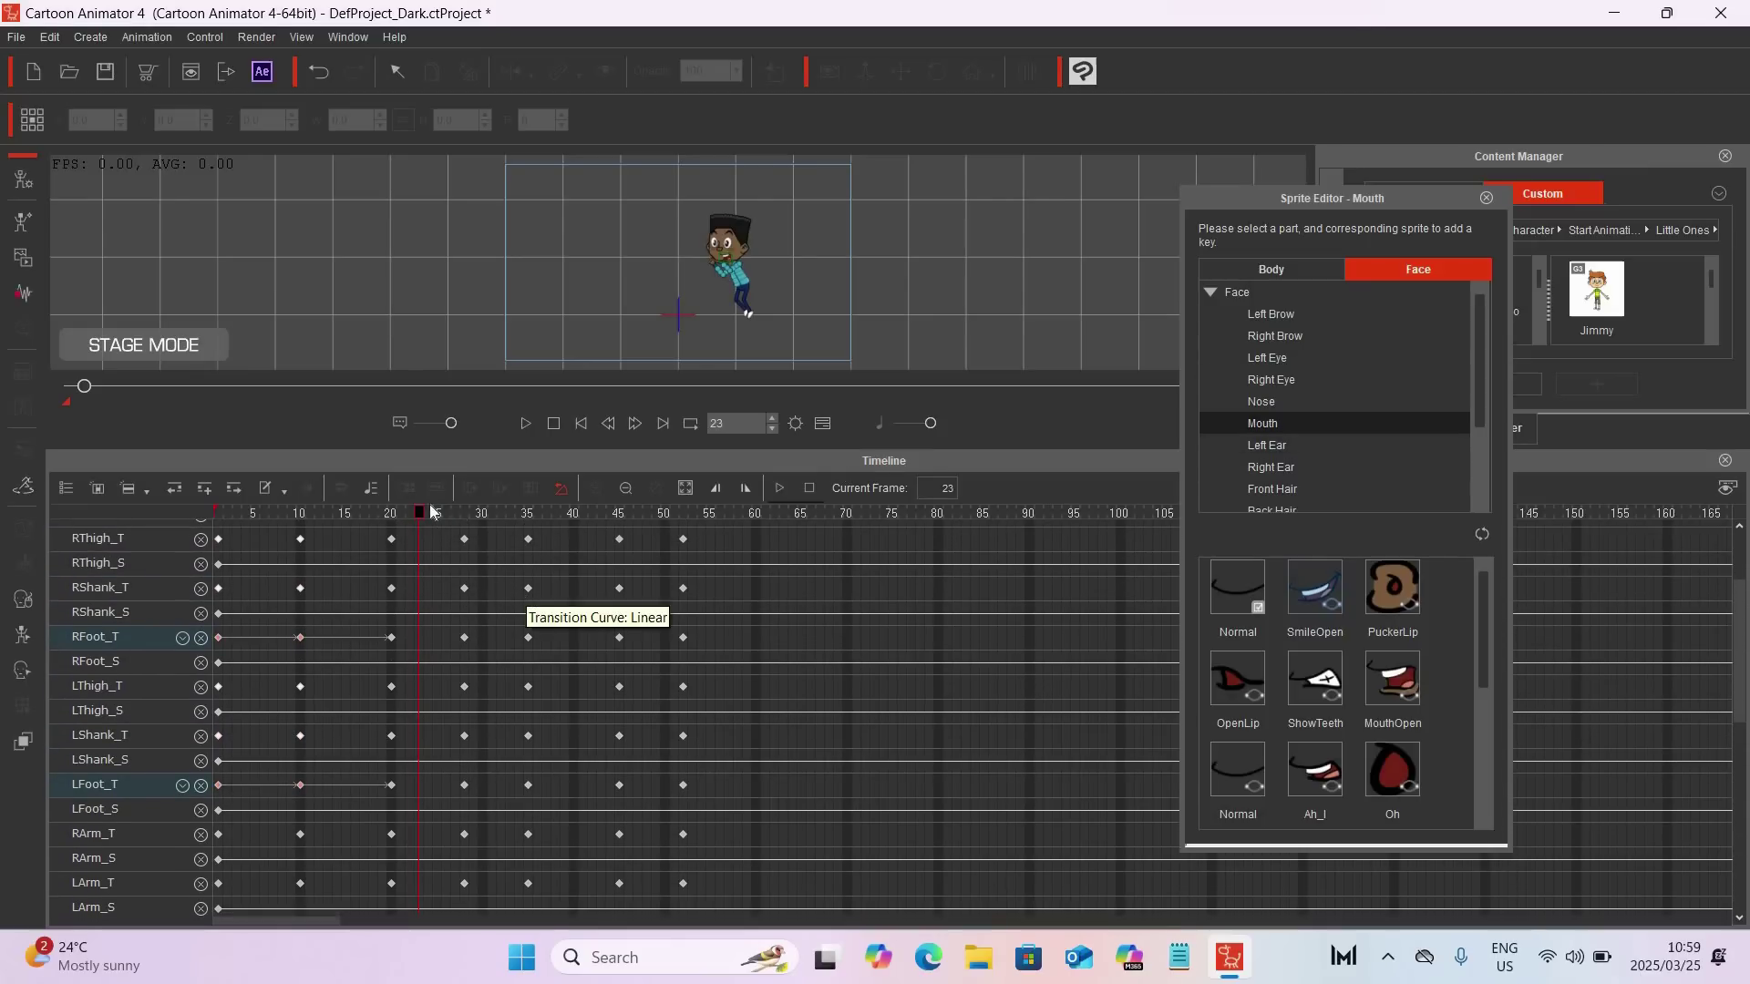
left_click_drag(418, 510, 389, 516)
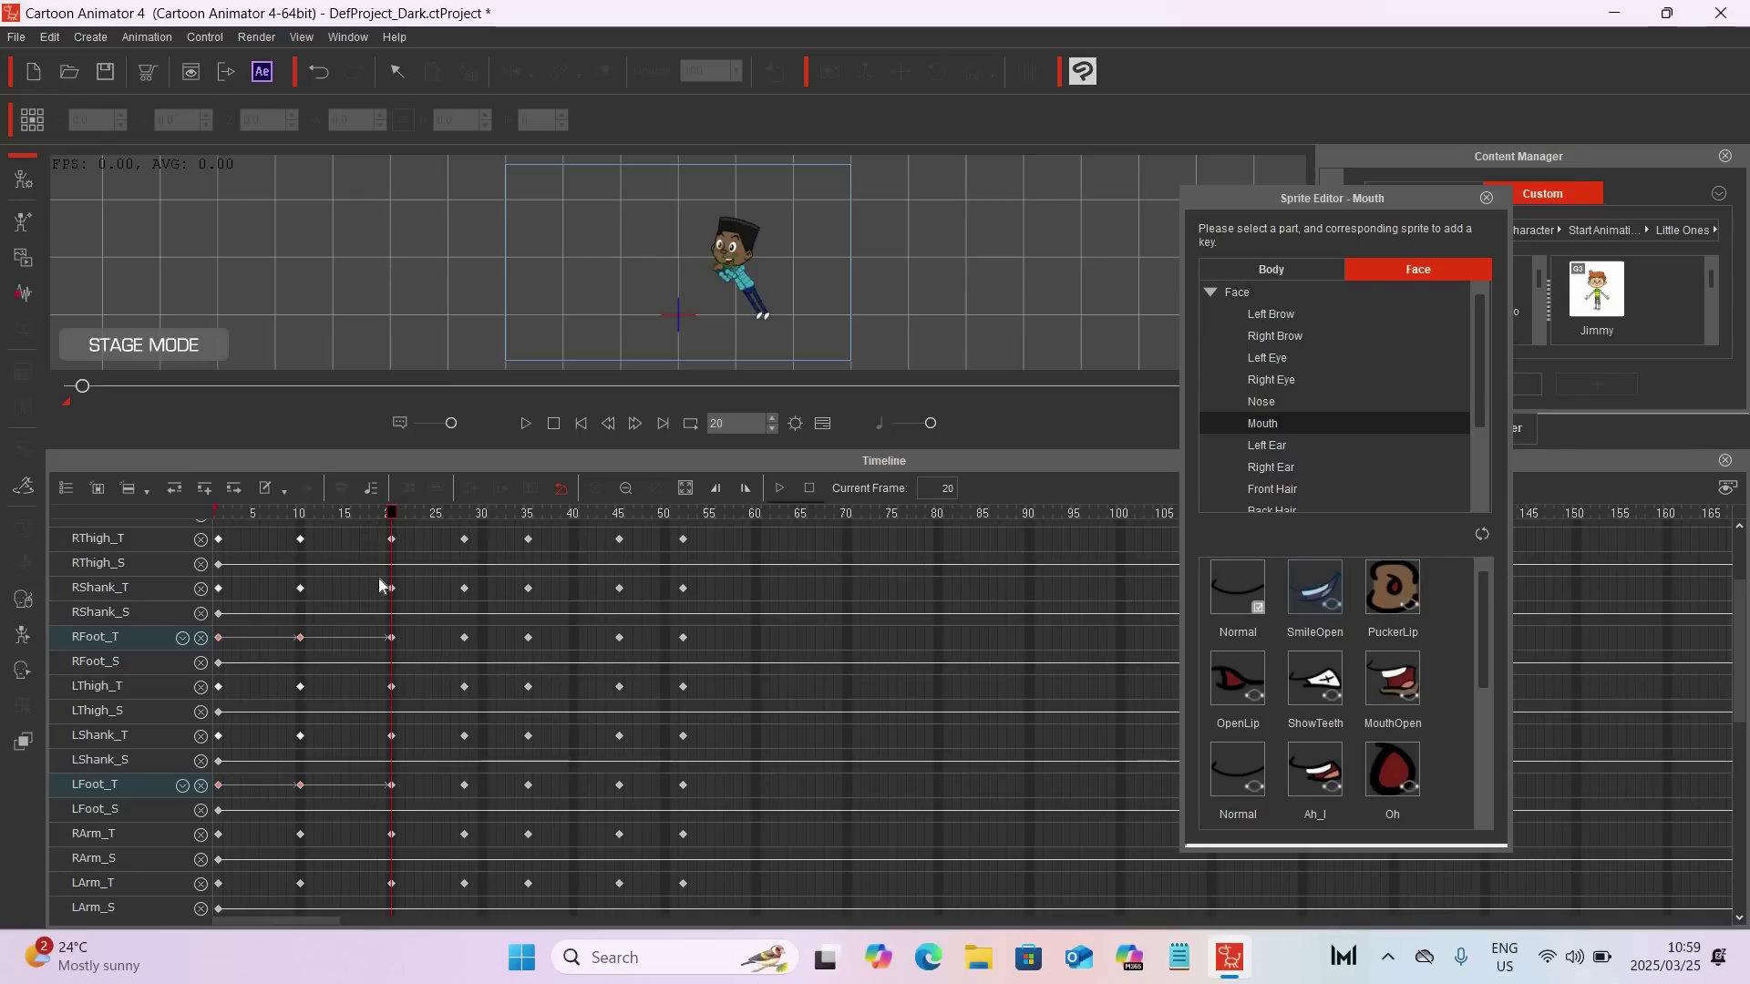
left_click_drag(392, 590, 427, 594)
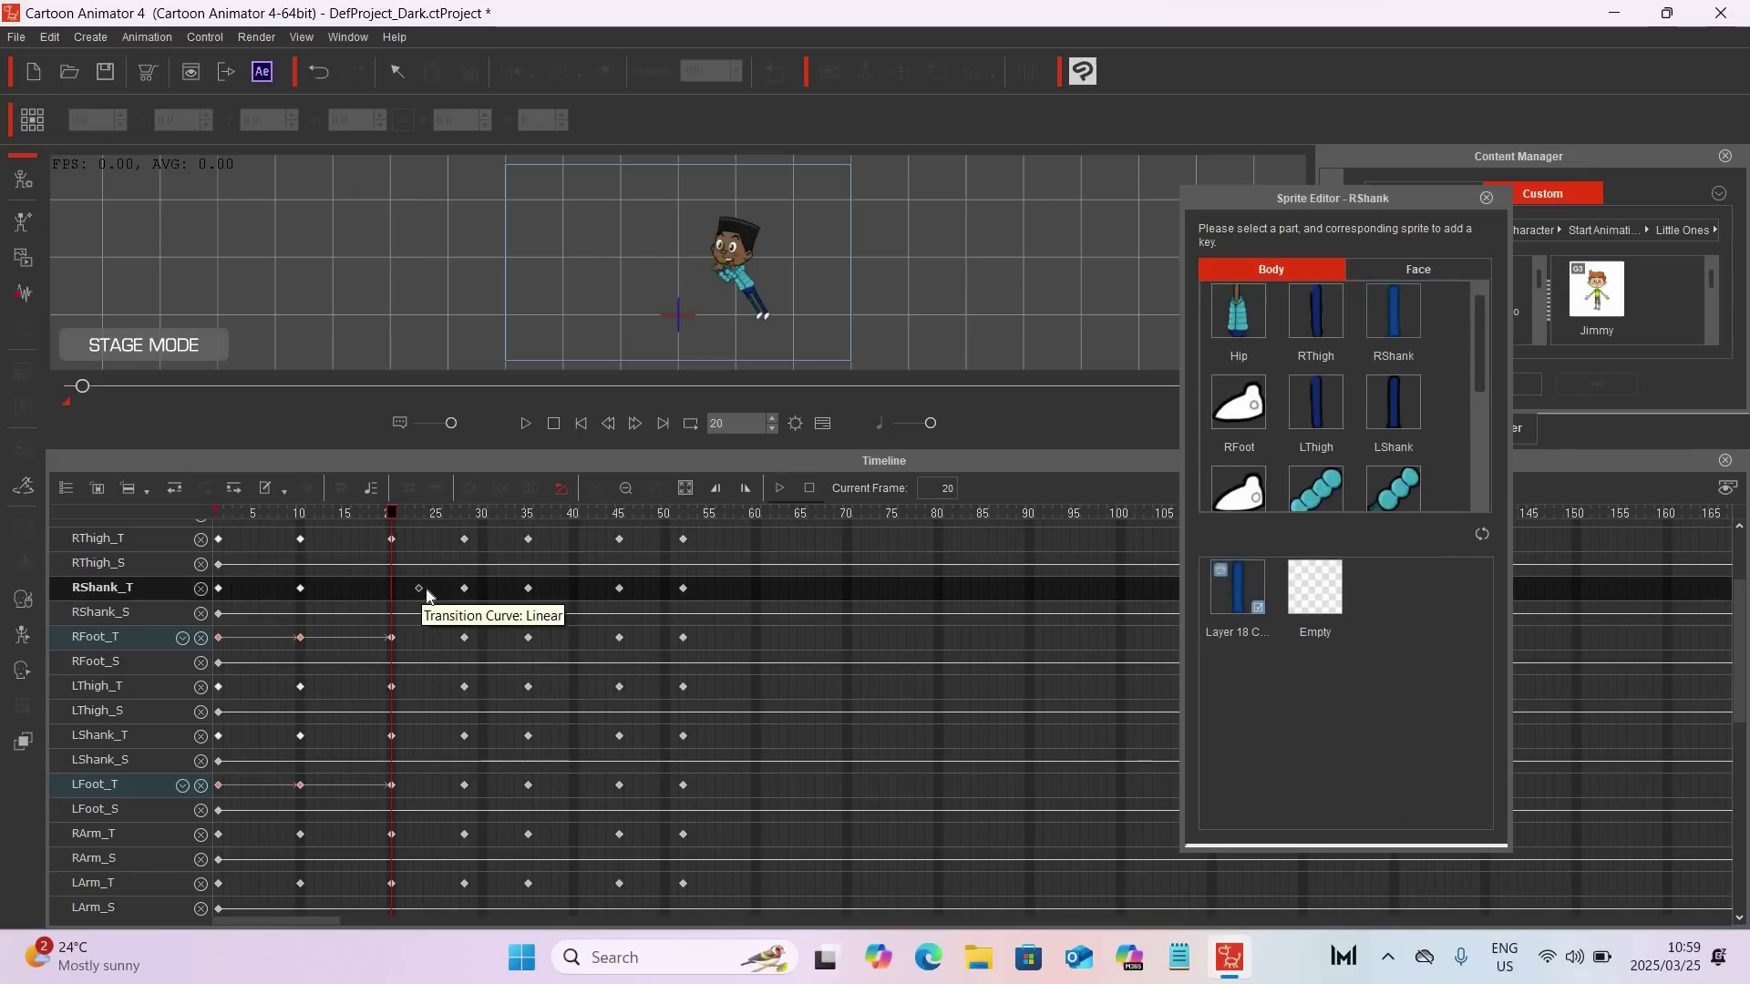
left_click(428, 592)
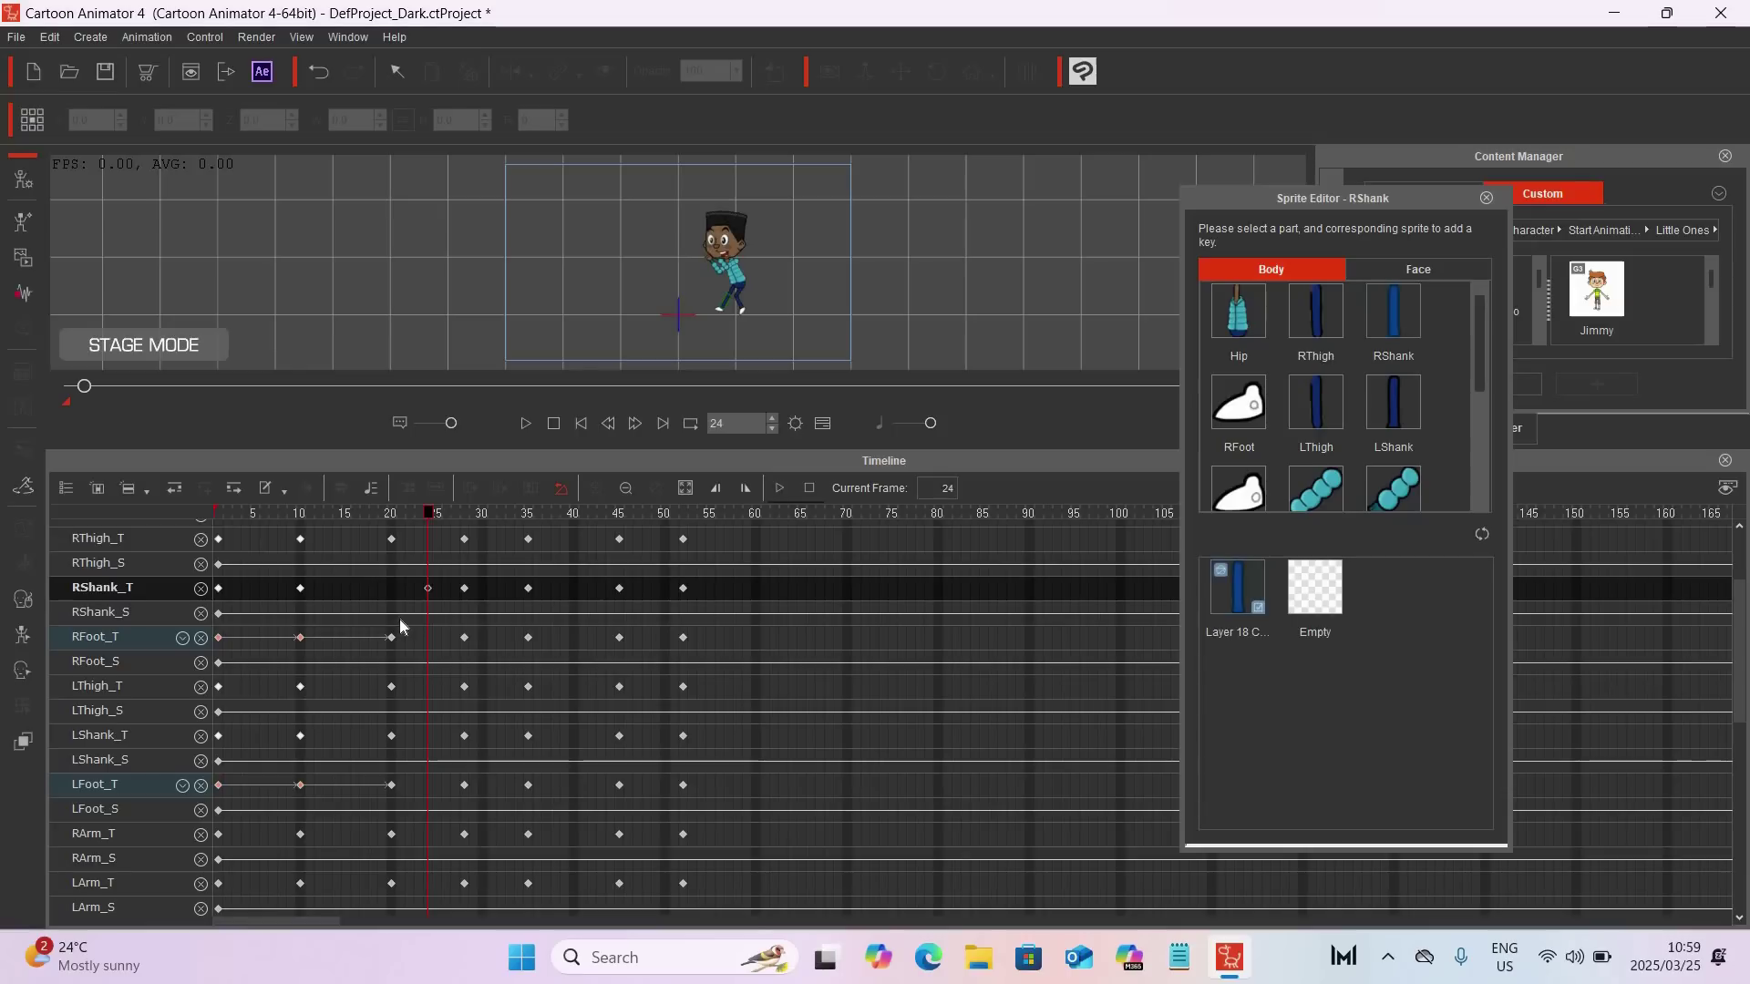
Step: Move the RThigh_T key at frame 20 to frame 24
left_click(391, 544)
left_click_drag(390, 543, 429, 547)
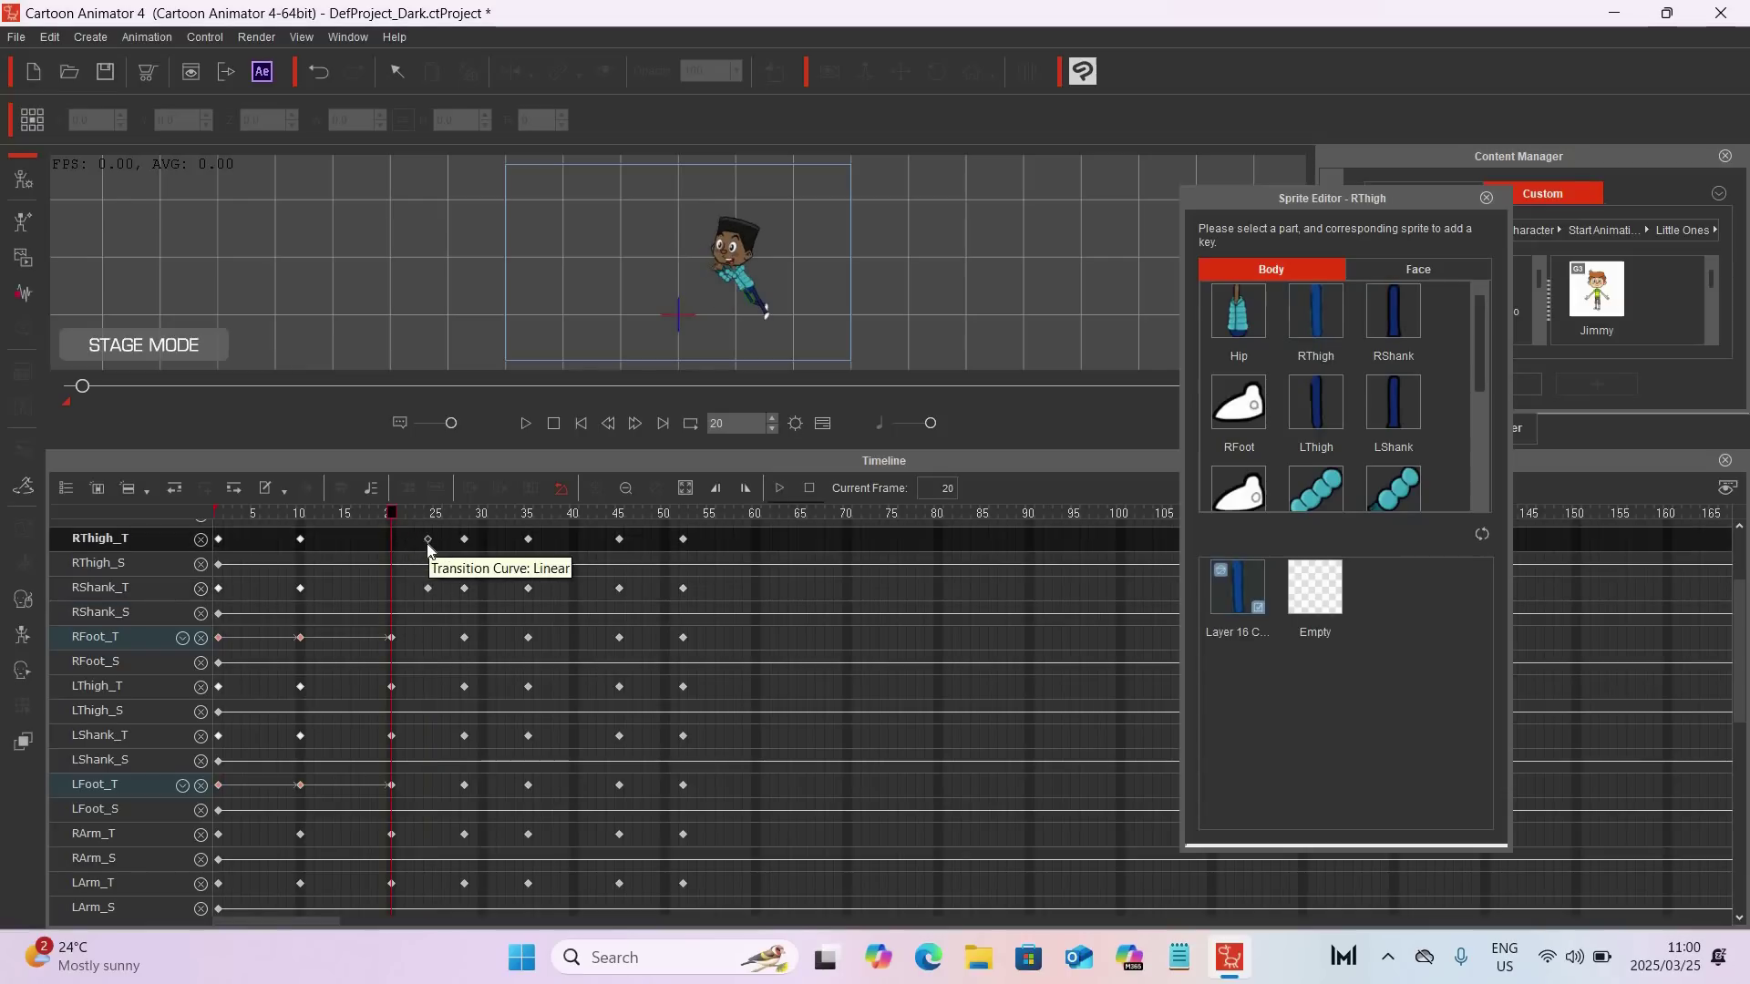
left_click(429, 544)
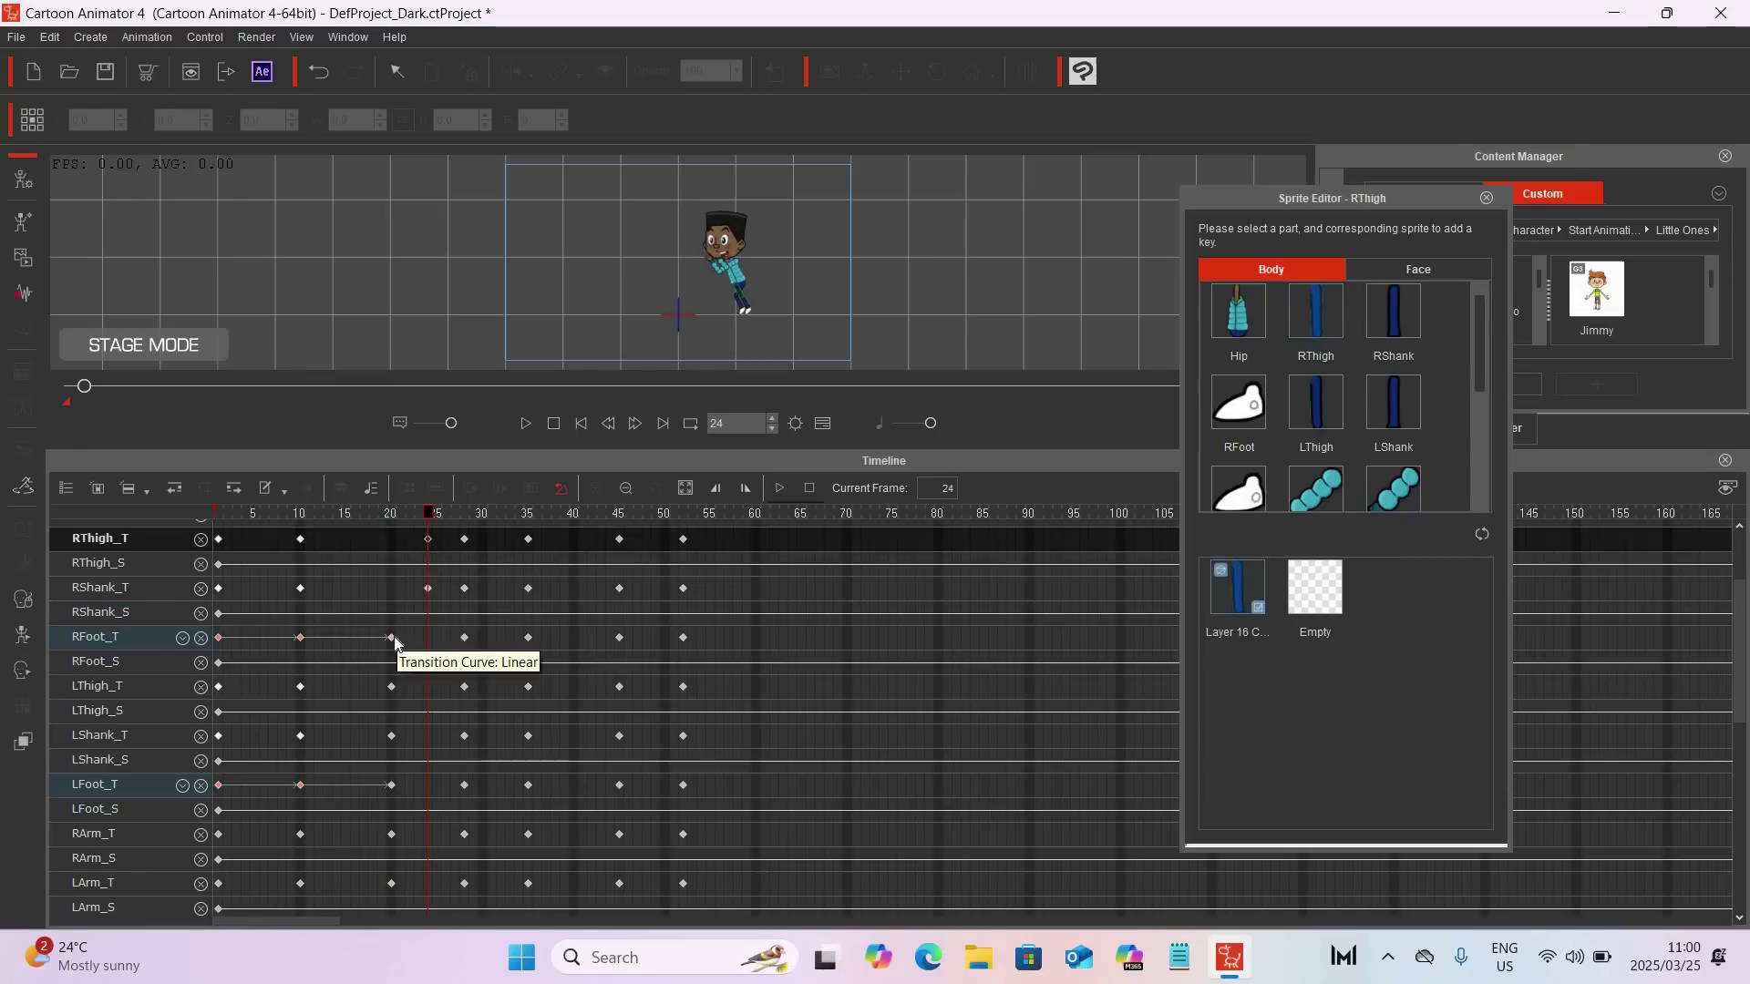
Step: Move the RFoot_T key at frame 20 to frame 24
left_click(394, 636)
left_click_drag(394, 636, 436, 641)
left_click(436, 642)
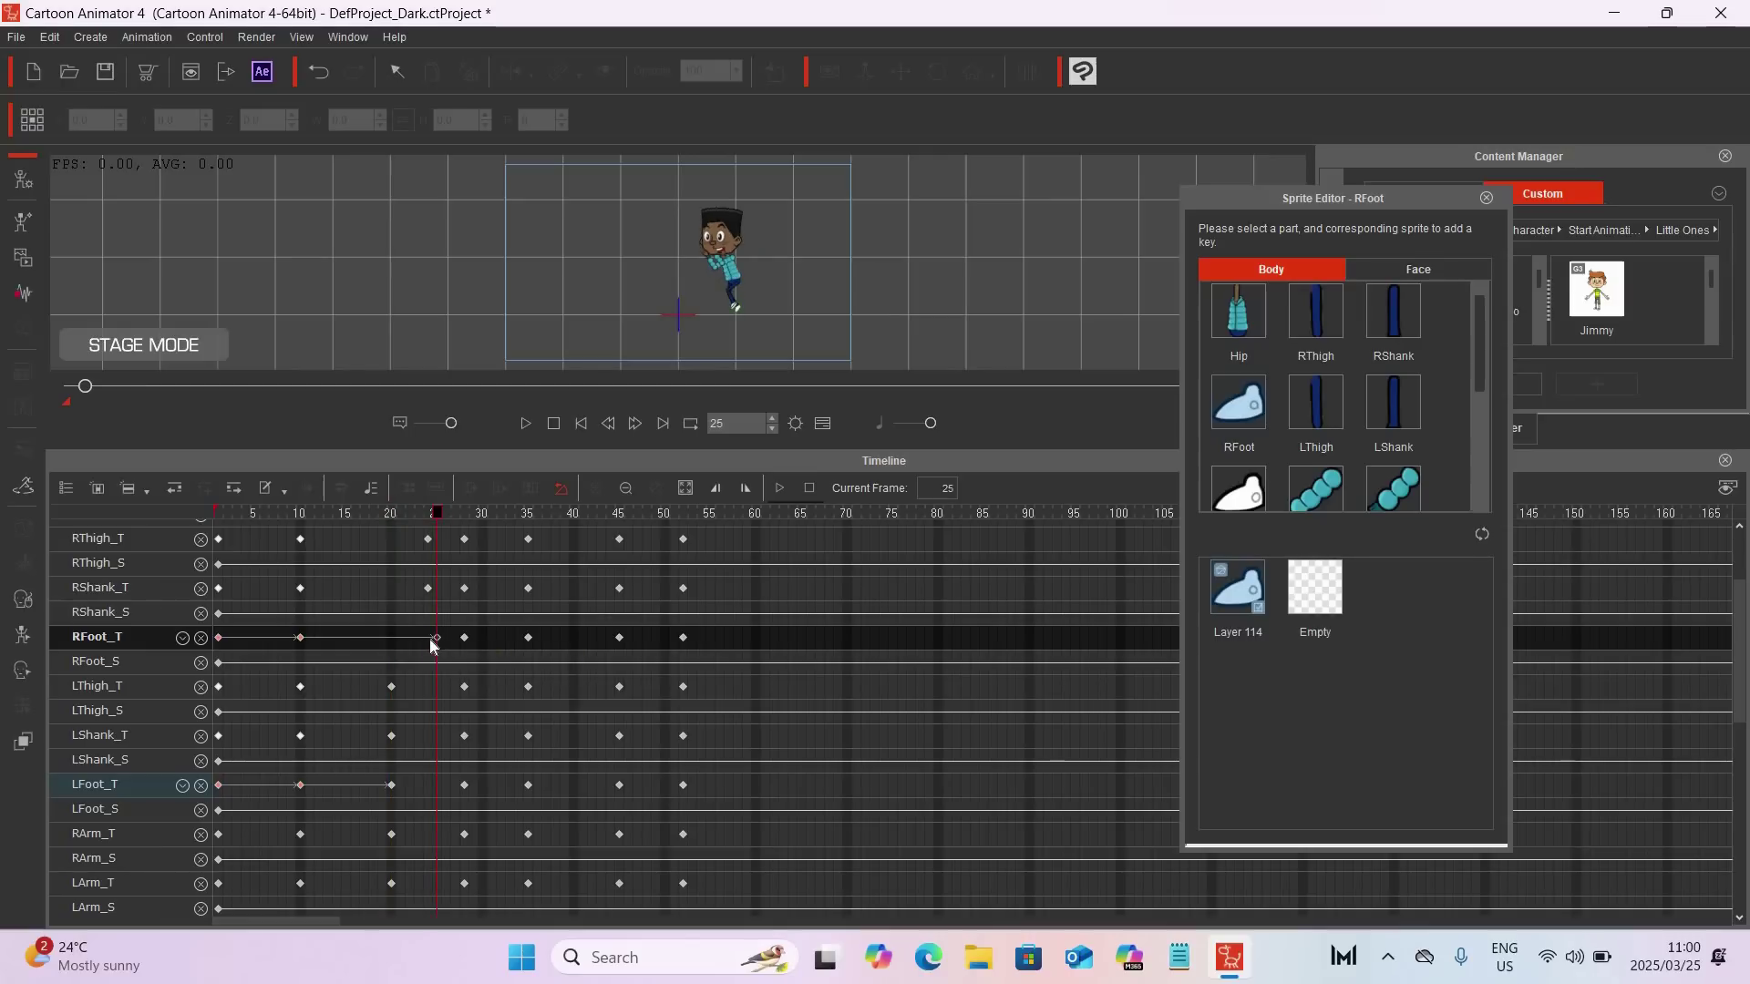
left_click(427, 640)
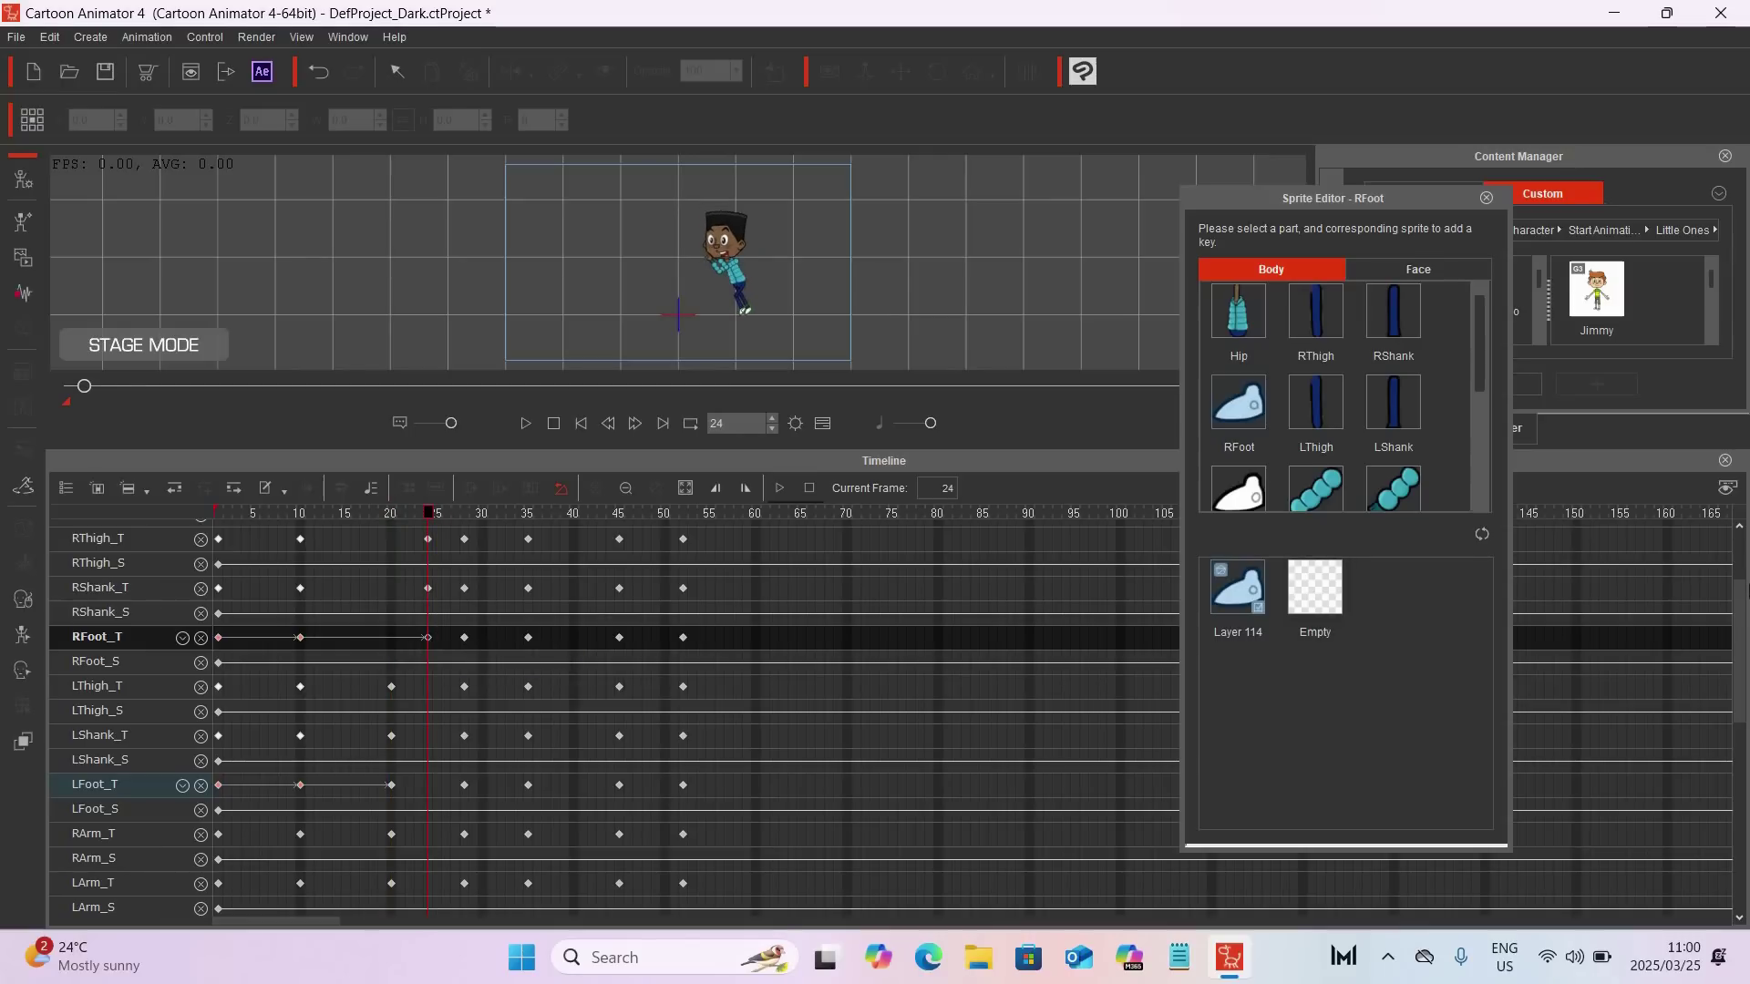
Step: Move the left leg's LThigh_T, LShank_T and LFoot_T keys at frame 20 to frame 24
left_click_drag(1739, 589, 1739, 638)
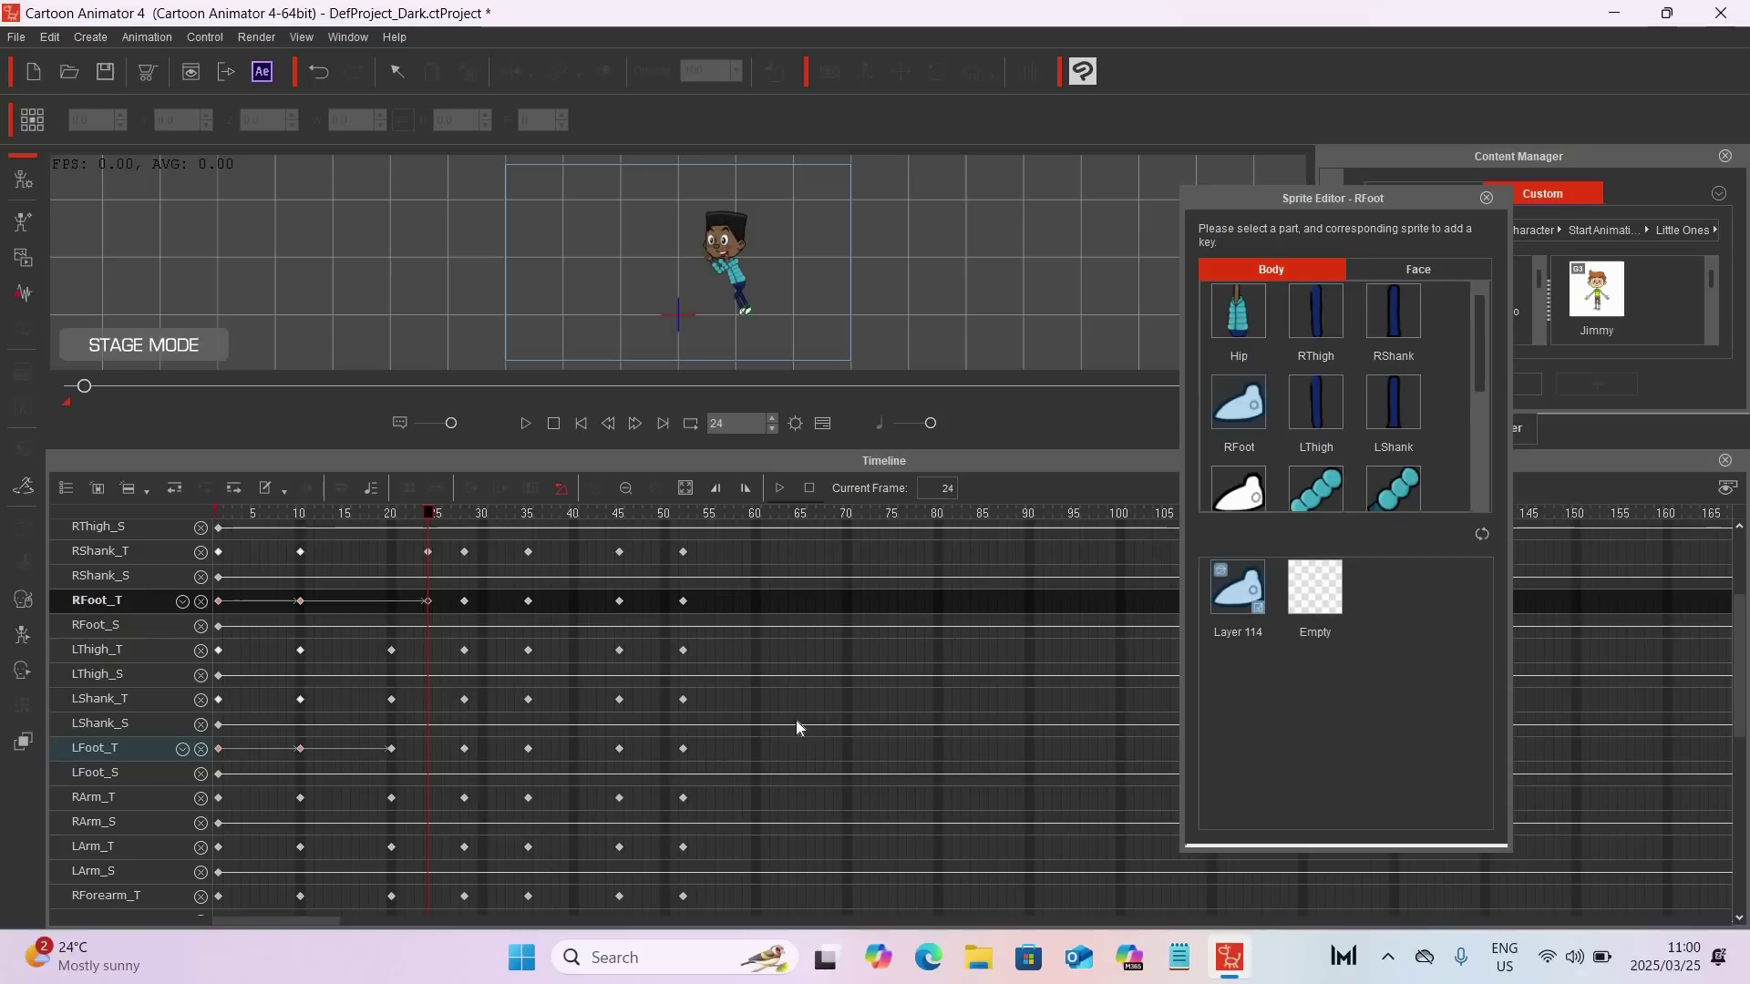
left_click_drag(390, 648, 427, 749)
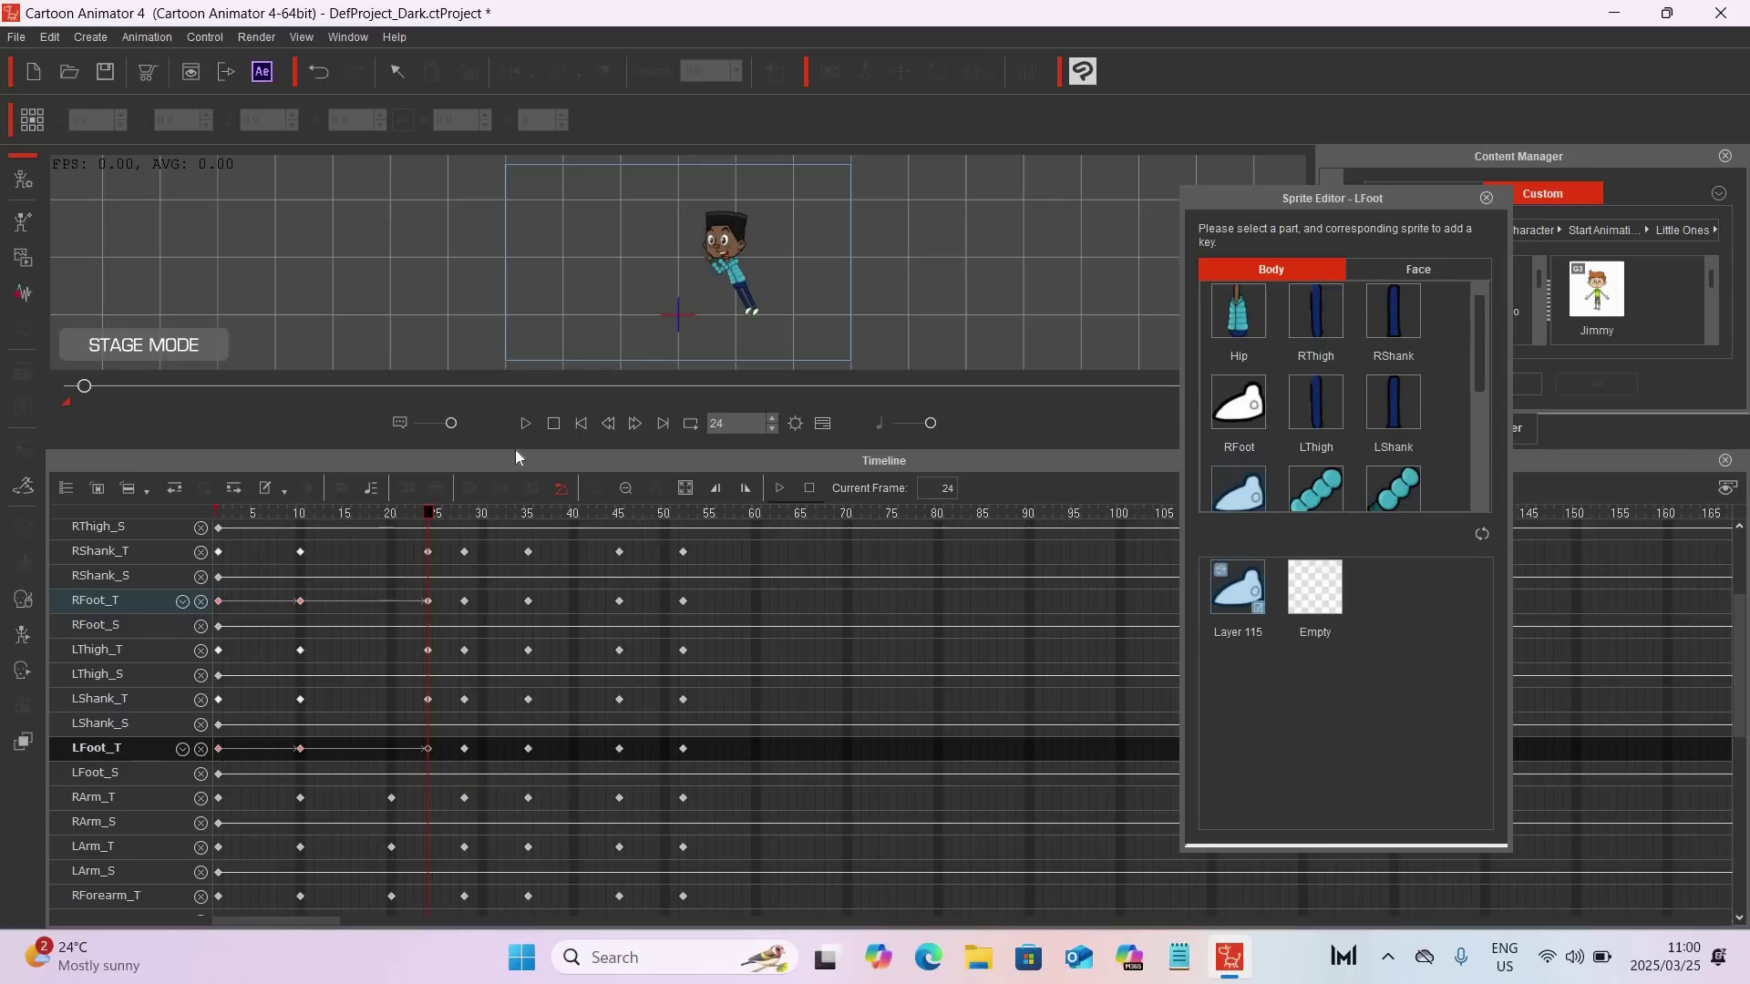
Step: Enlarge the stage view, play the jump from the first frame, and scrub to frame 12 to check the leg timing
left_click_drag(512, 475, 525, 656)
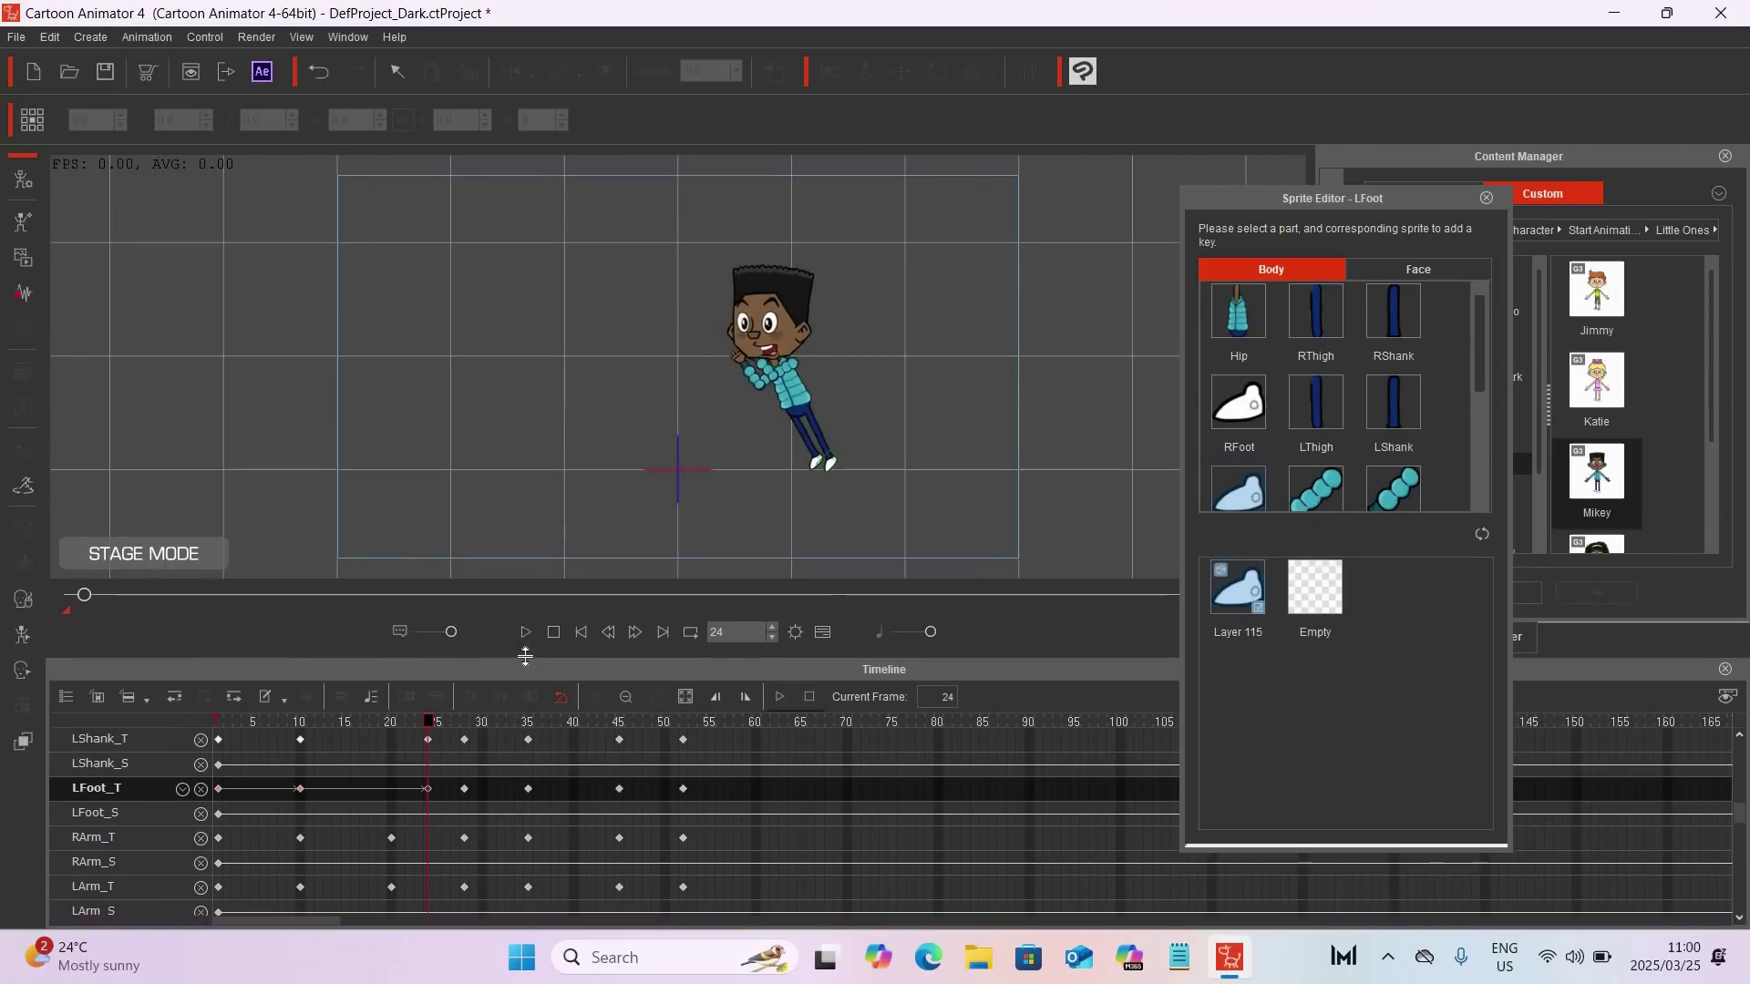
left_click(582, 632)
left_click(525, 631)
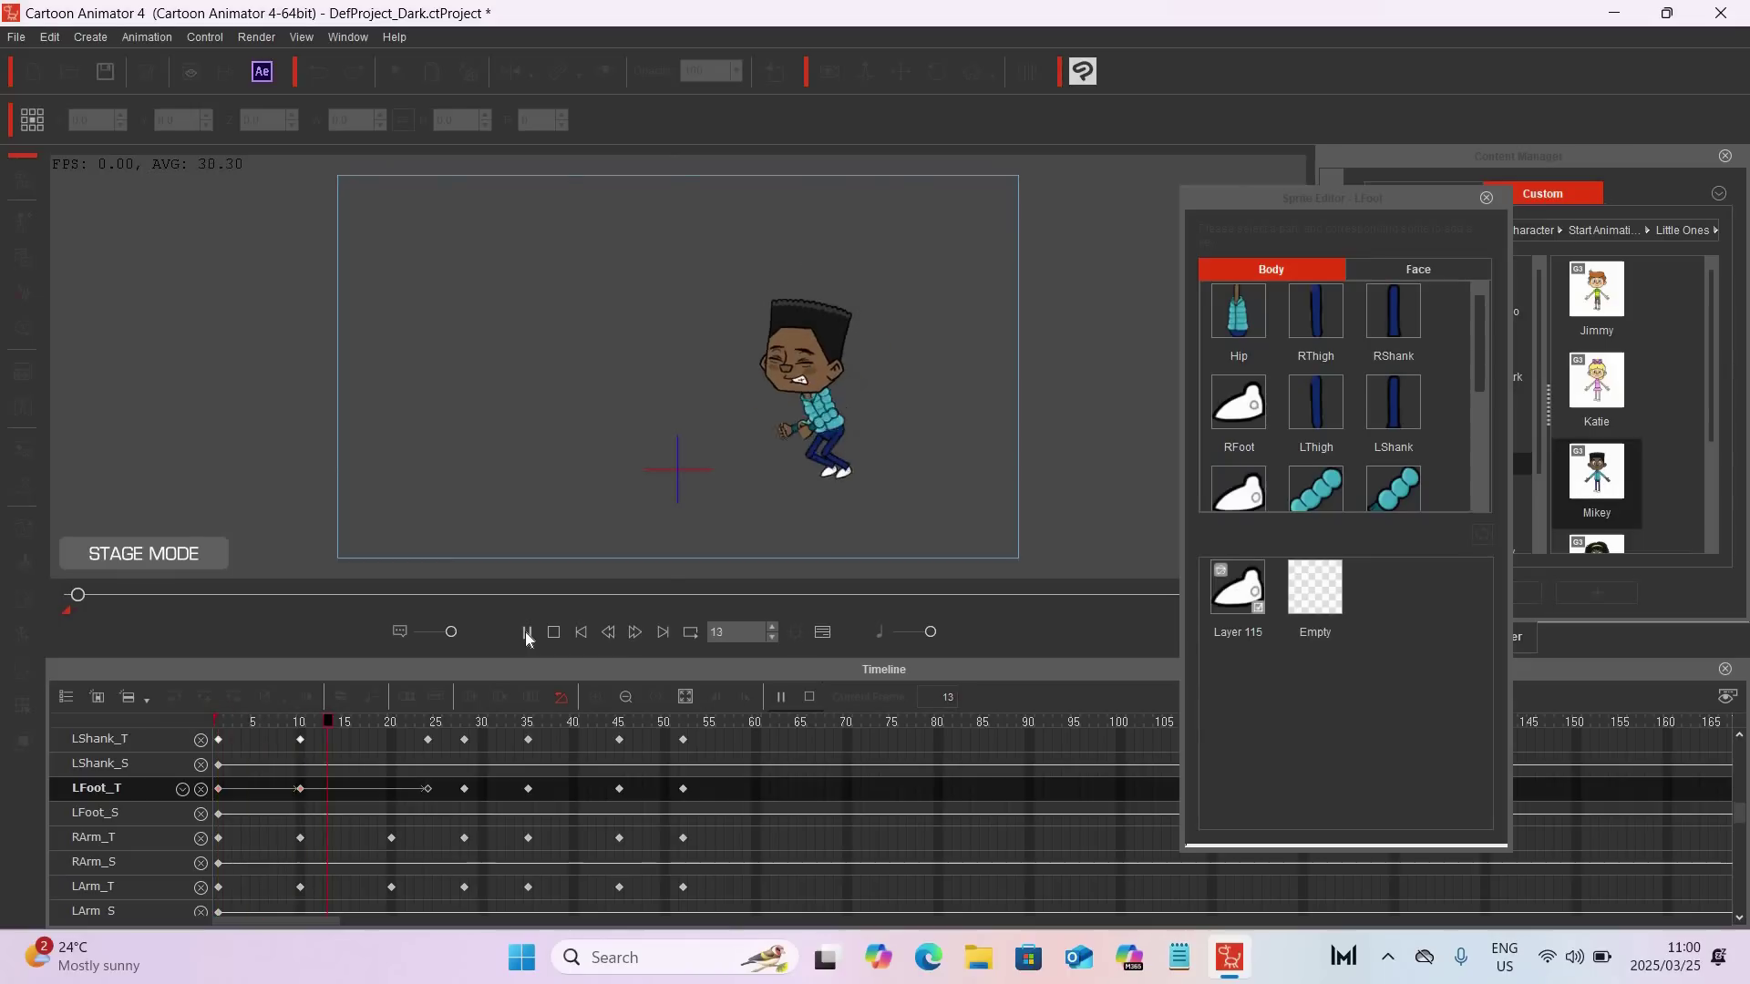
left_click(526, 632)
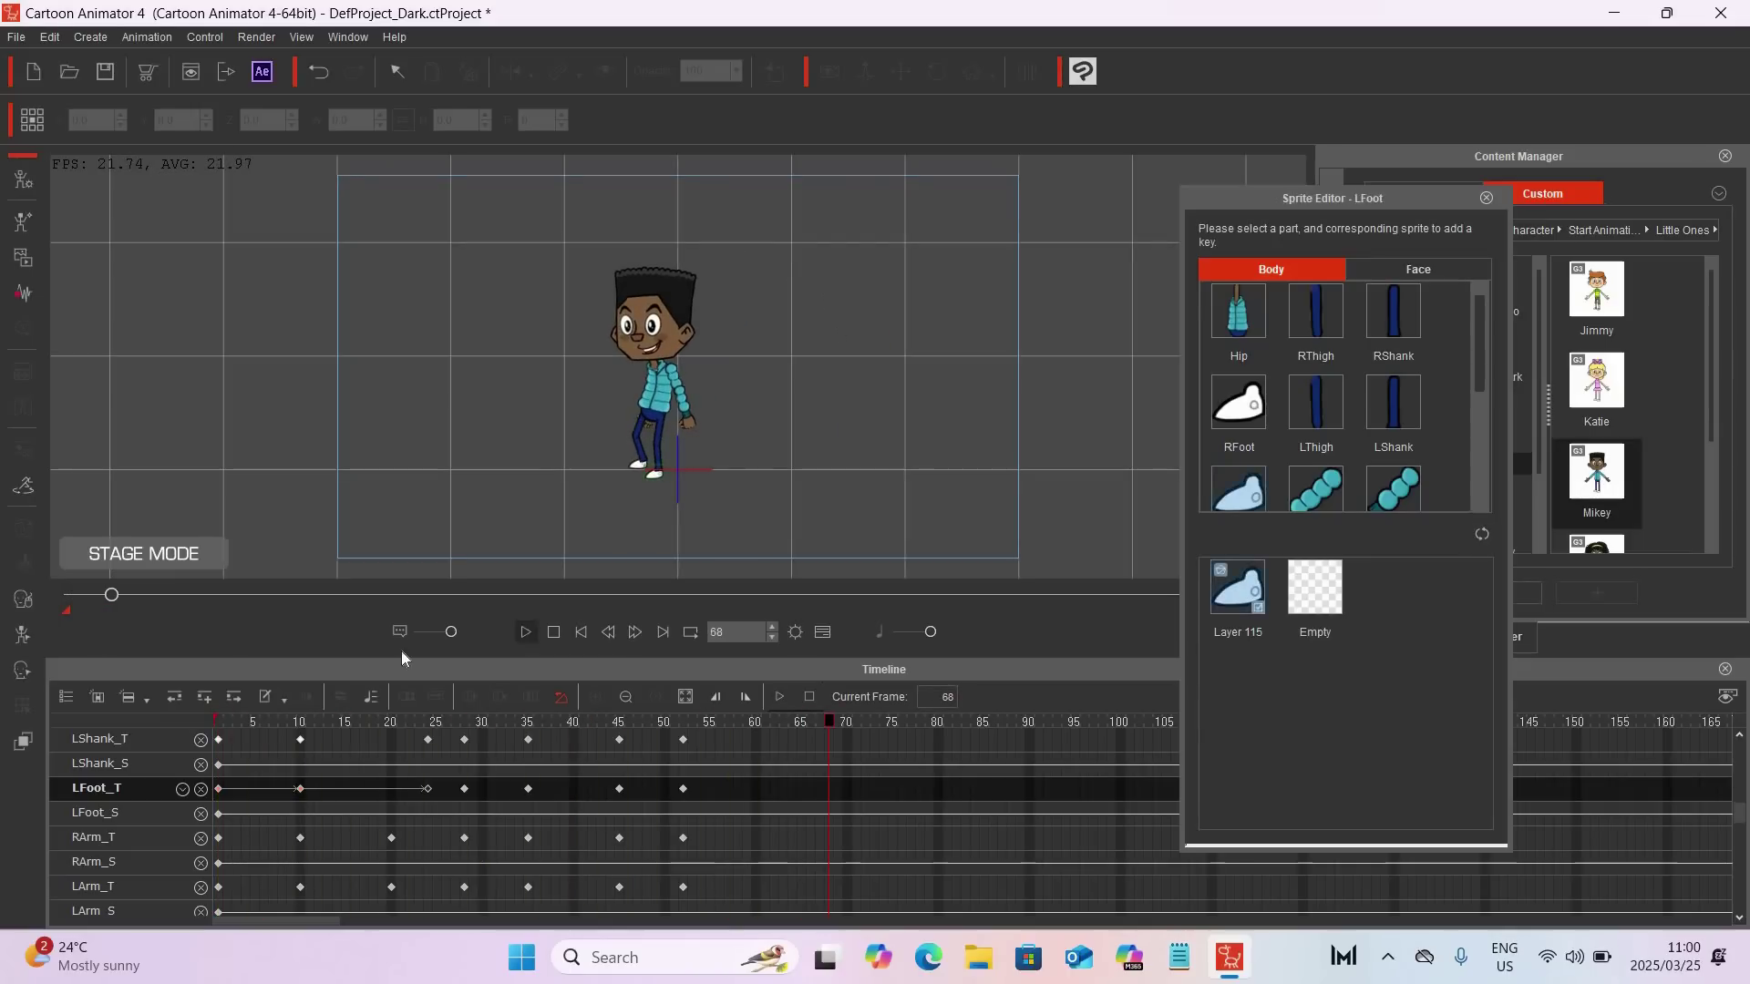
left_click_drag(274, 722, 318, 723)
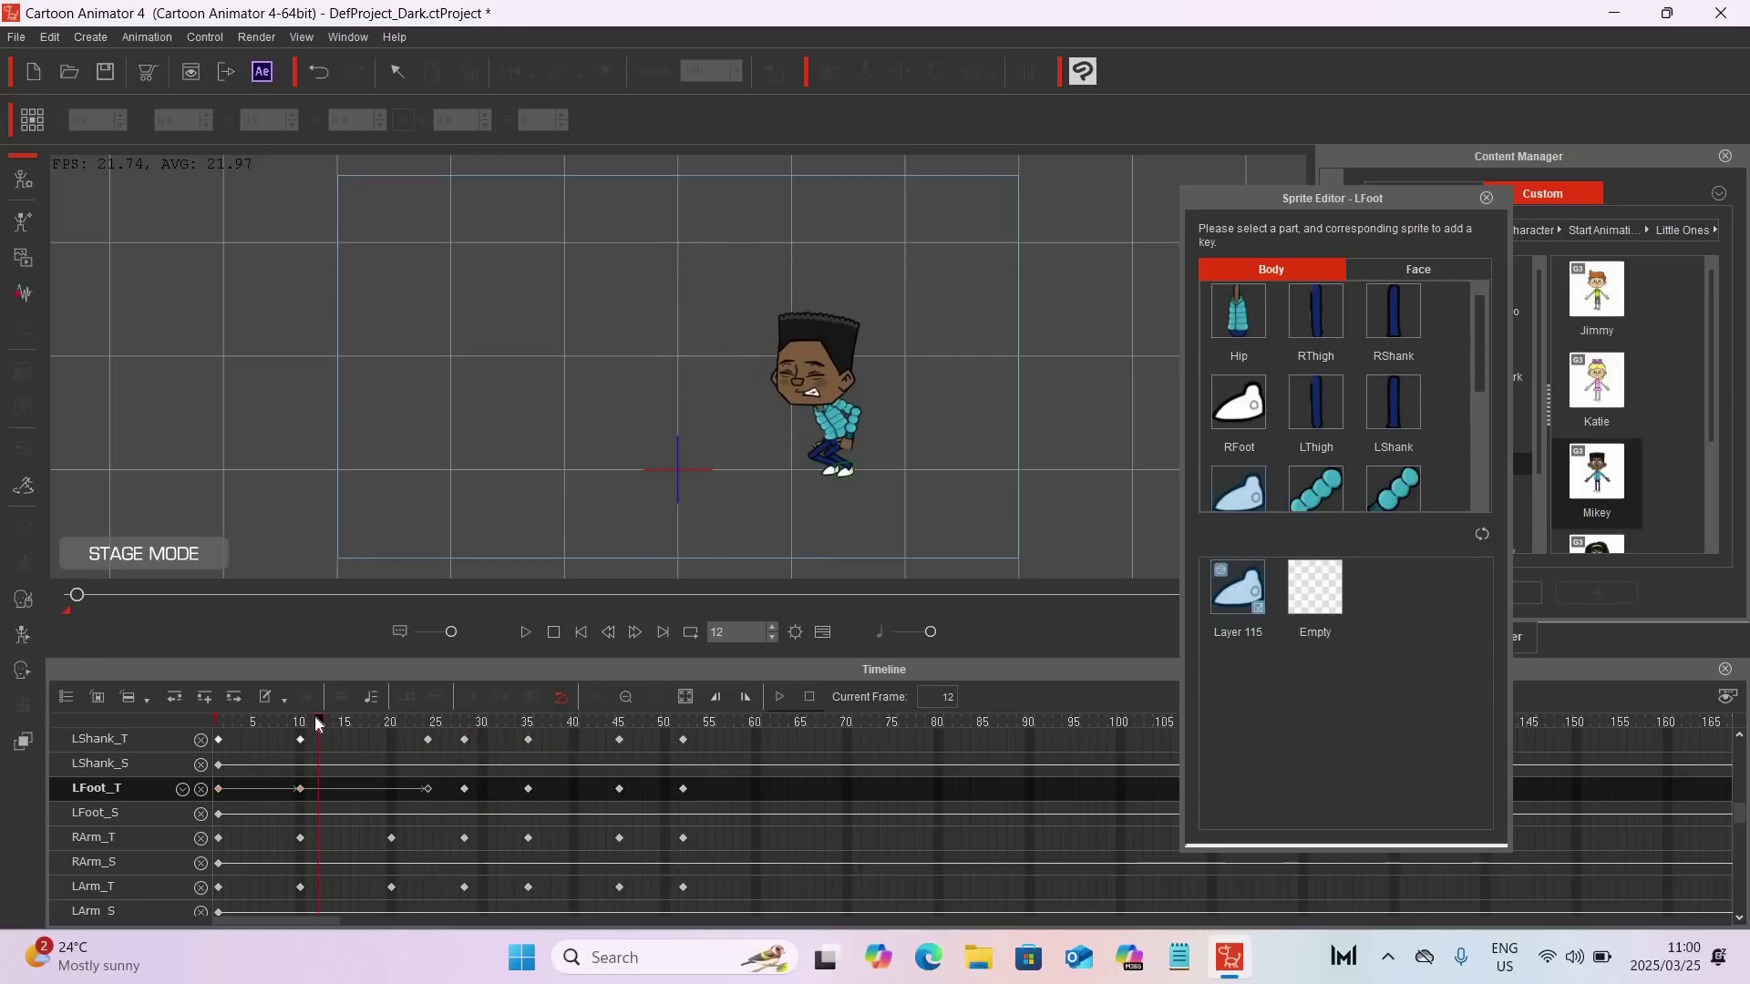